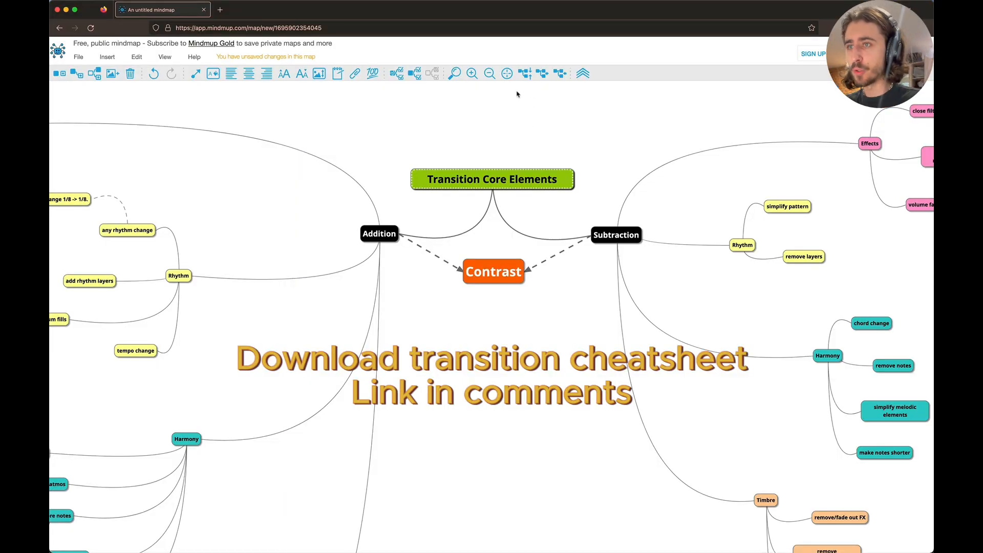
Examine the Transition Core Elements mind map around its Addition, Subtraction and Contrast nodes.
click(490, 75)
scroll(483, 239, down, 5)
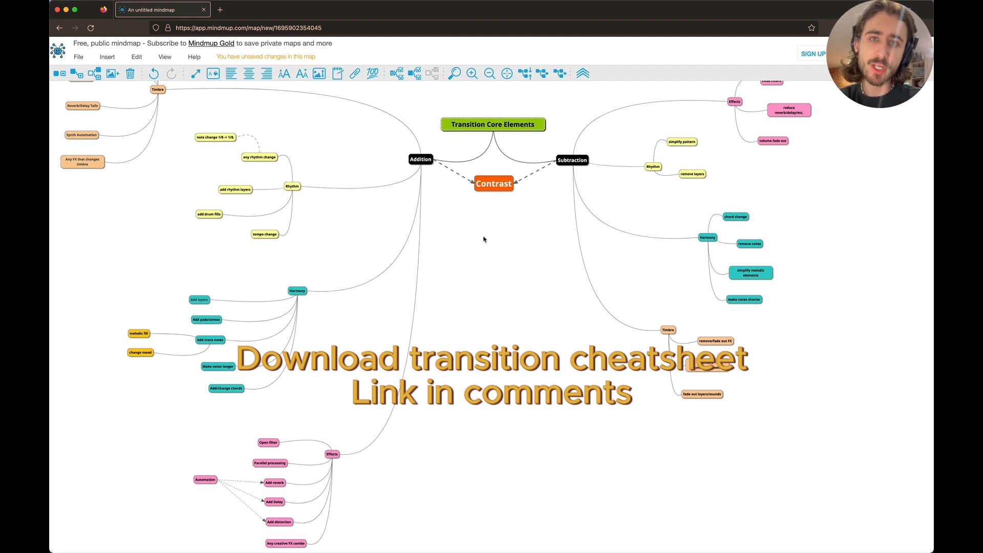
scroll(512, 292, up, 4)
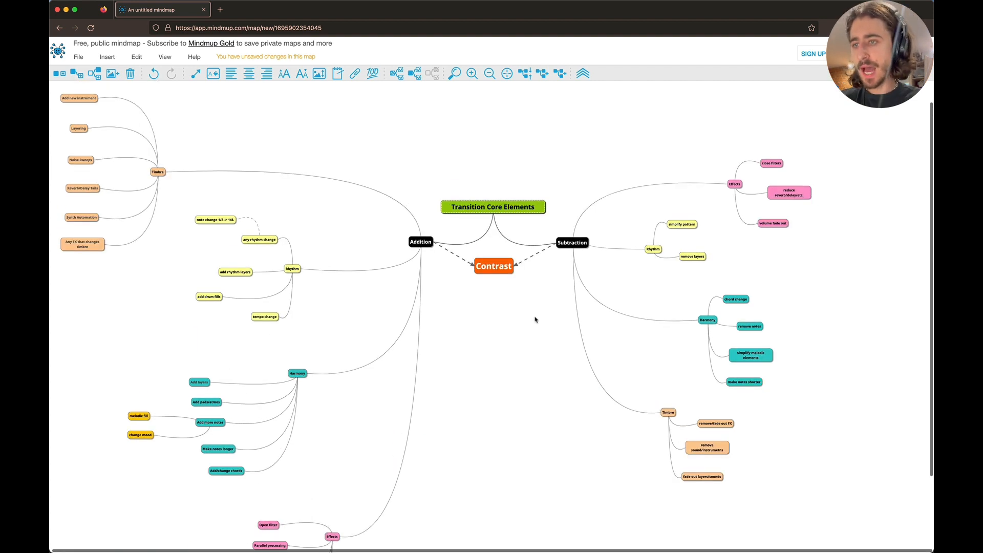
click(472, 74)
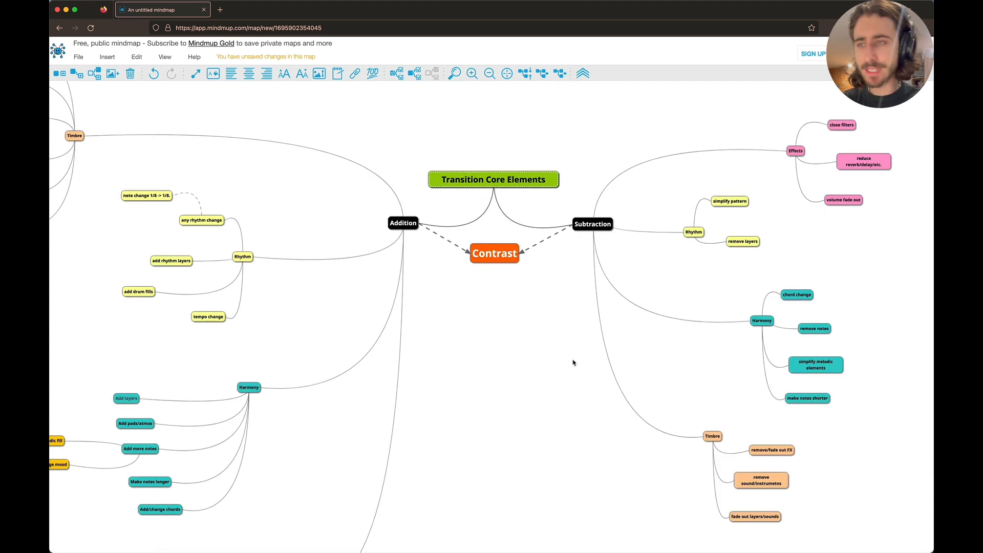
scroll(574, 364, up, 1)
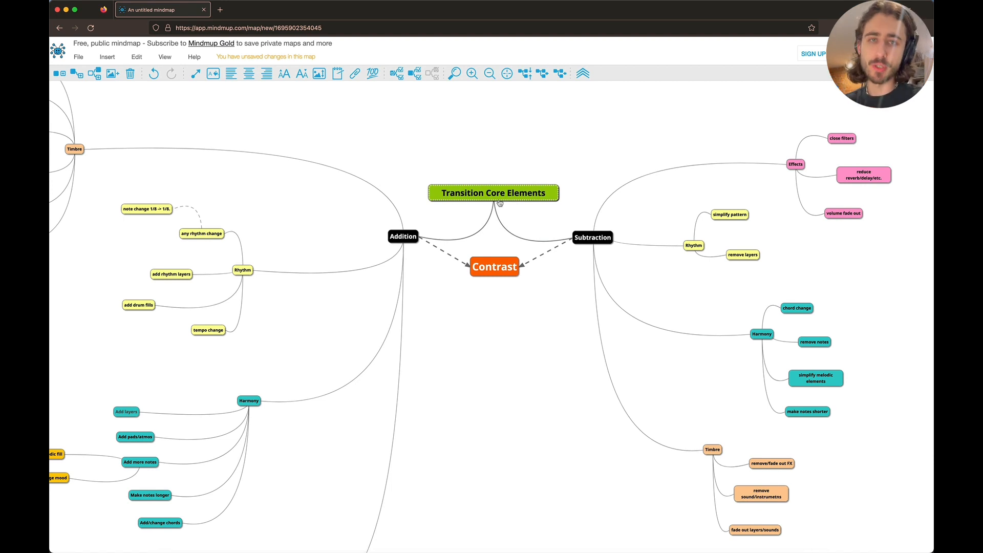
scroll(477, 359, down, 3)
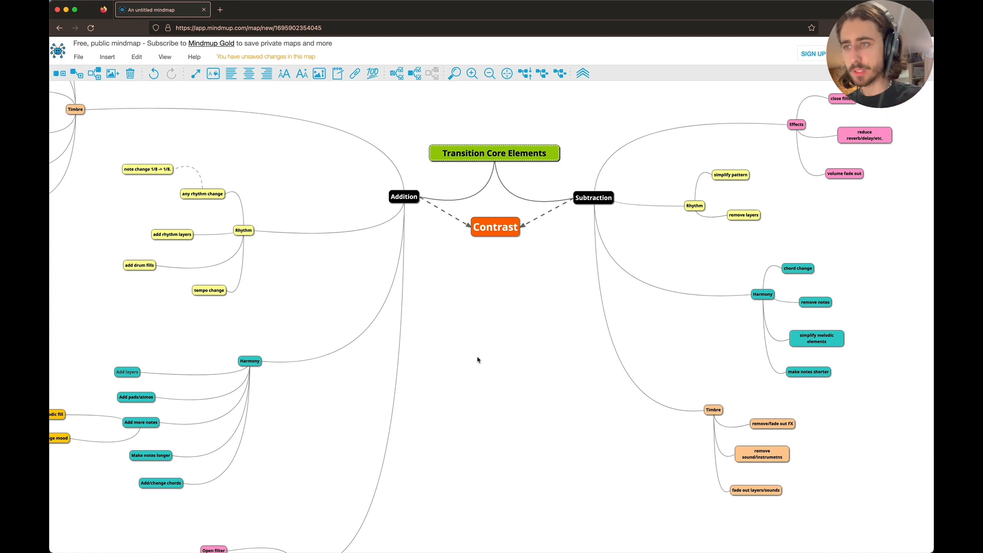
Examine the Addition side's Rhythm, Harmony and Effects branches, ending on a closer view of its Timbre branch.
scroll(477, 360, left, 6)
scroll(477, 360, up, 3)
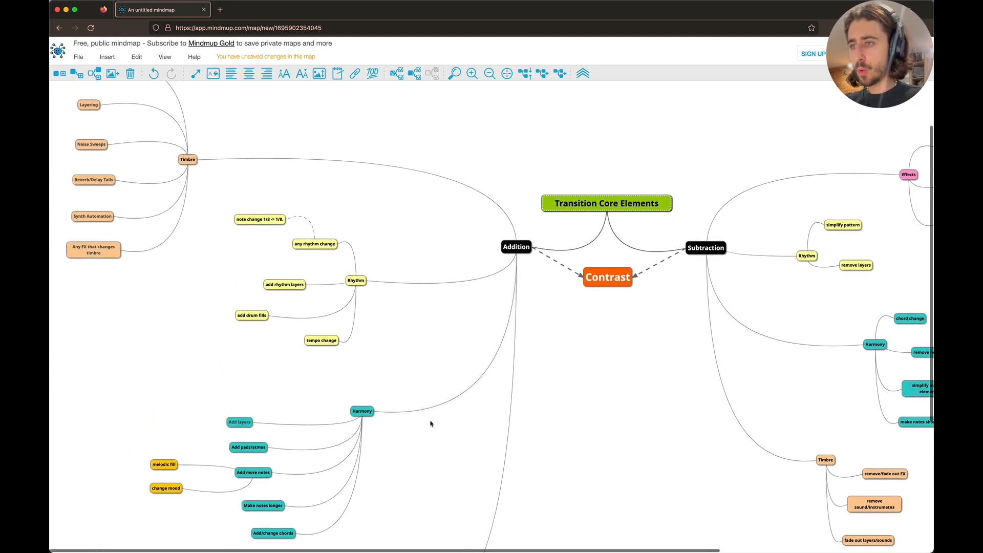
scroll(430, 424, down, 10)
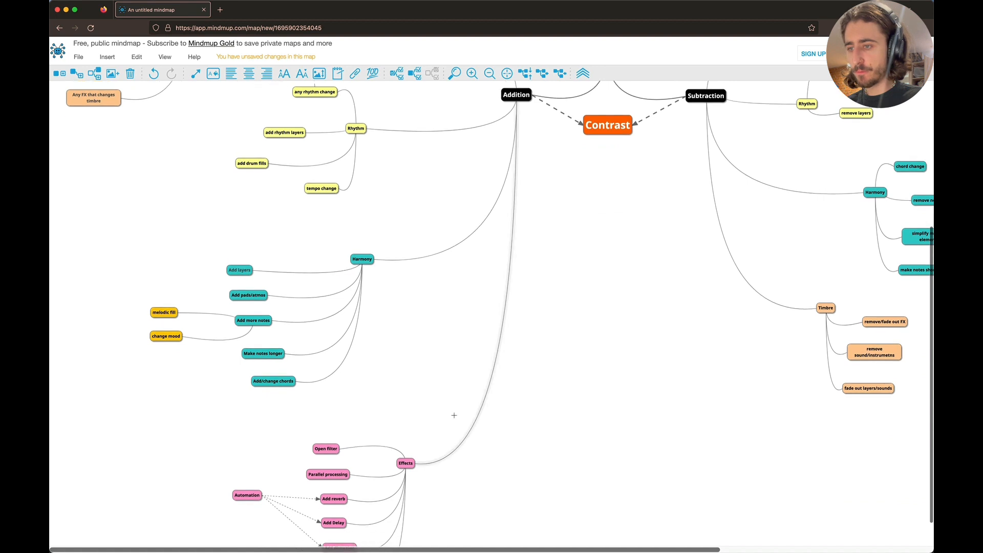
scroll(453, 415, down, 3)
scroll(454, 415, up, 8)
scroll(533, 374, right, 1)
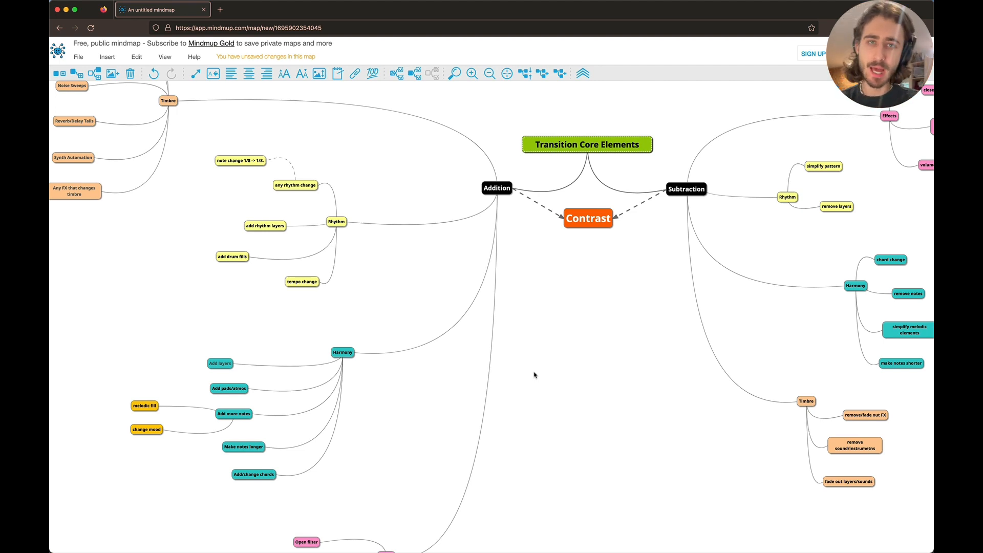
scroll(534, 375, up, 3)
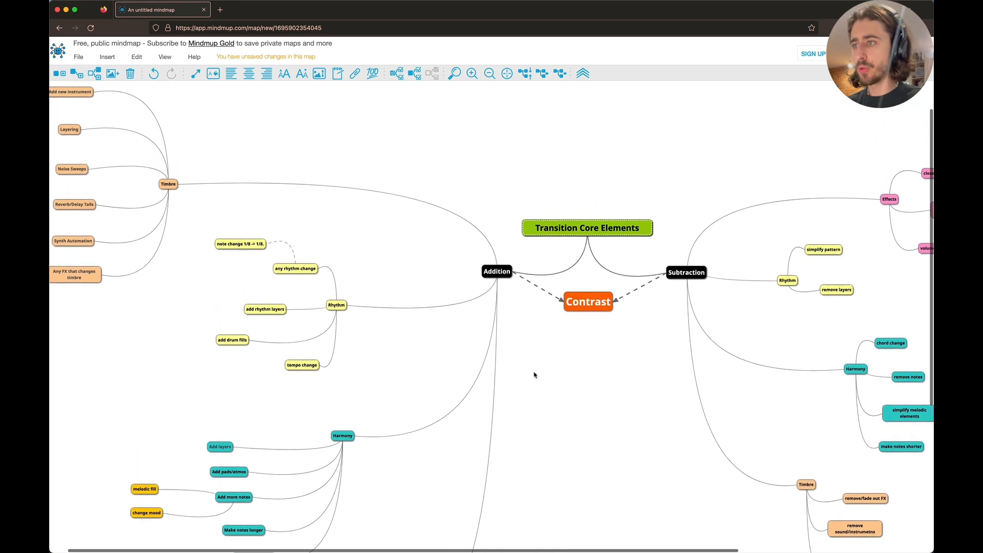
scroll(399, 344, up, 2)
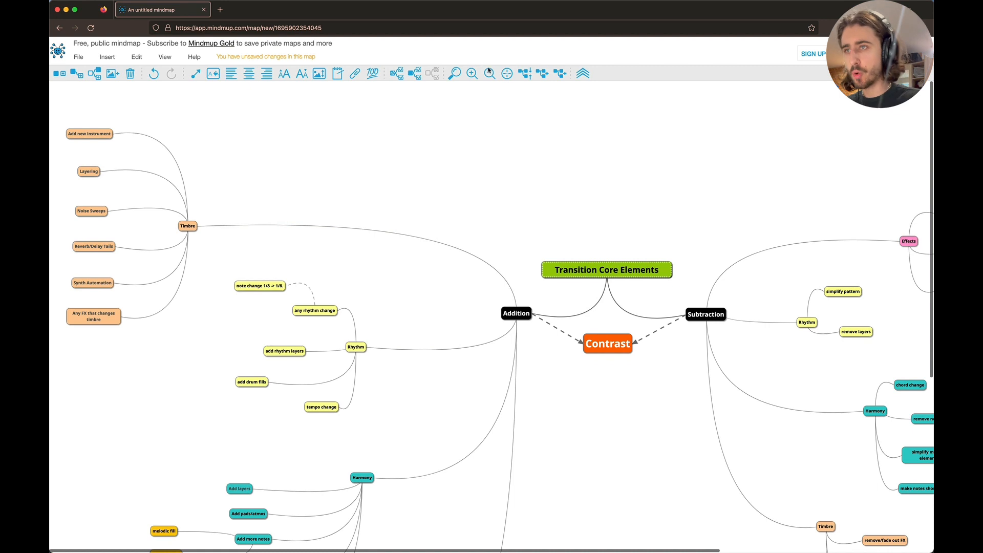
click(471, 73)
scroll(352, 155, left, 3)
scroll(336, 223, up, 1)
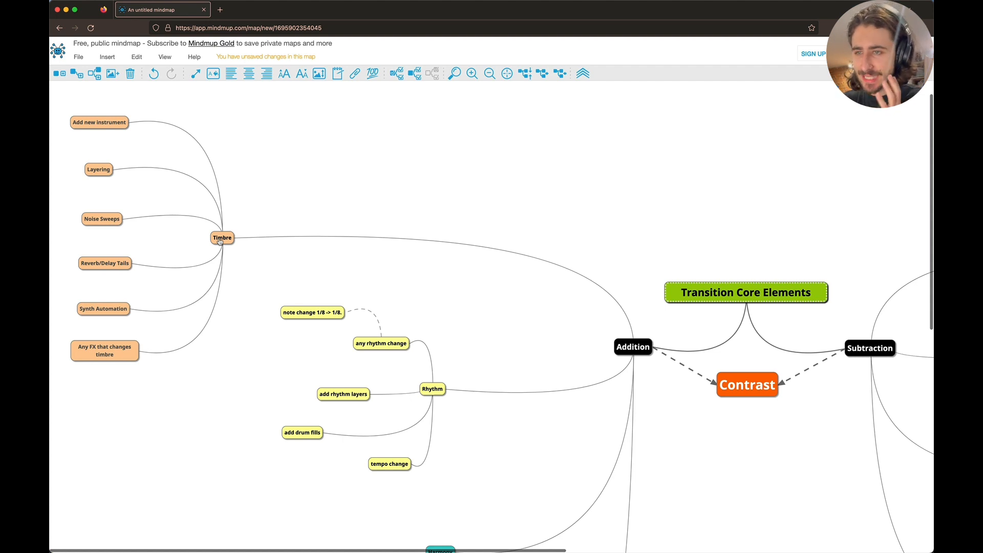
Switch to Ableton Live and play the arrangement from bar 225, briefly showing the Master track's devices.
key(super+Tab)
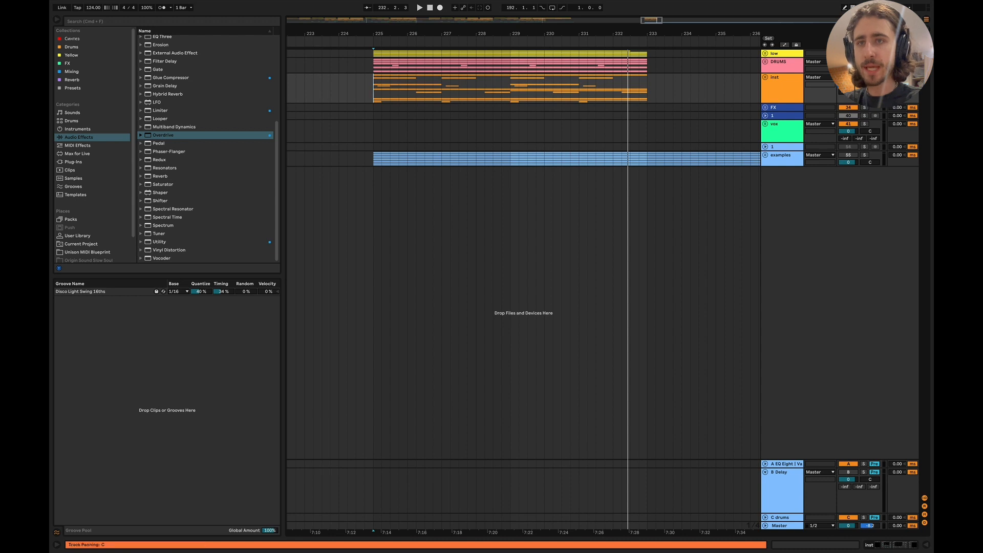
click(374, 81)
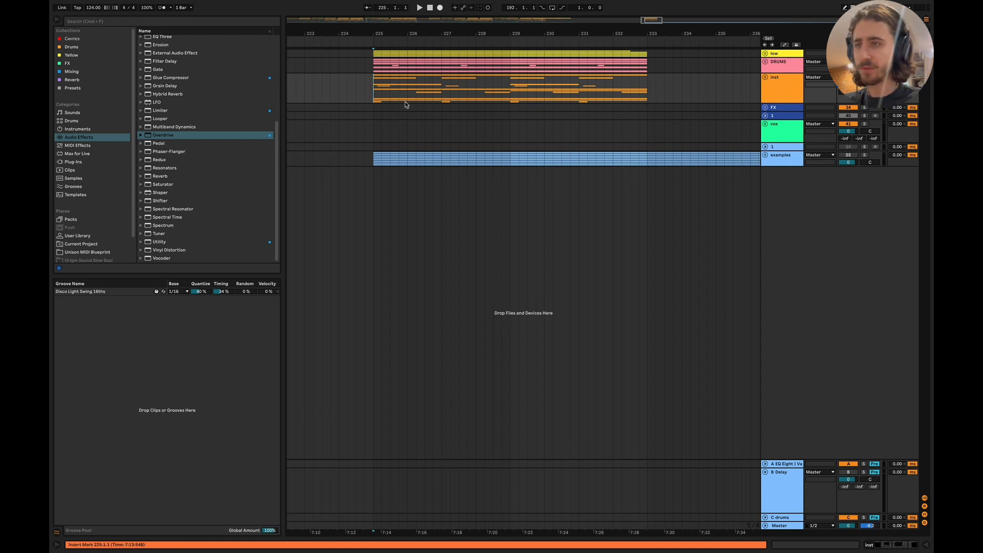
key(space)
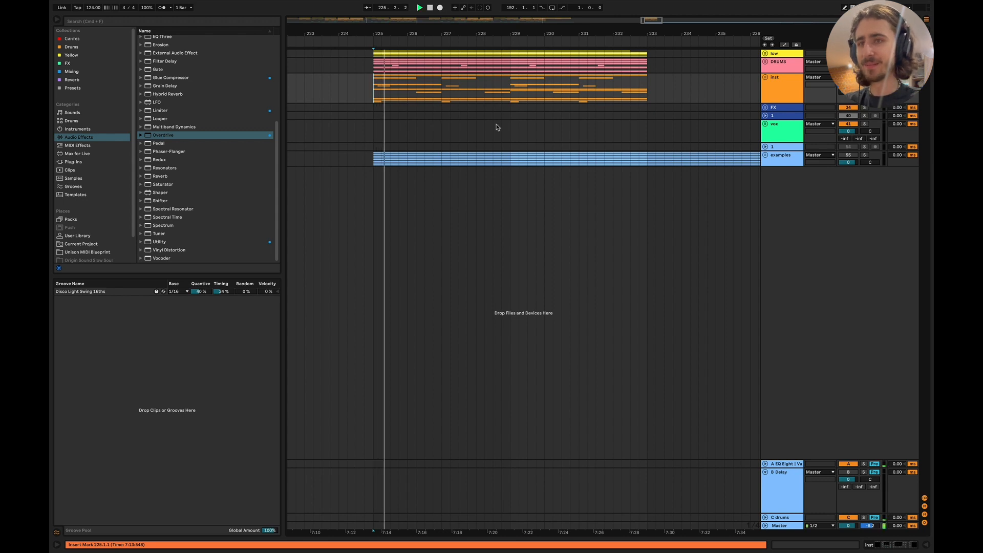
double_click(787, 527)
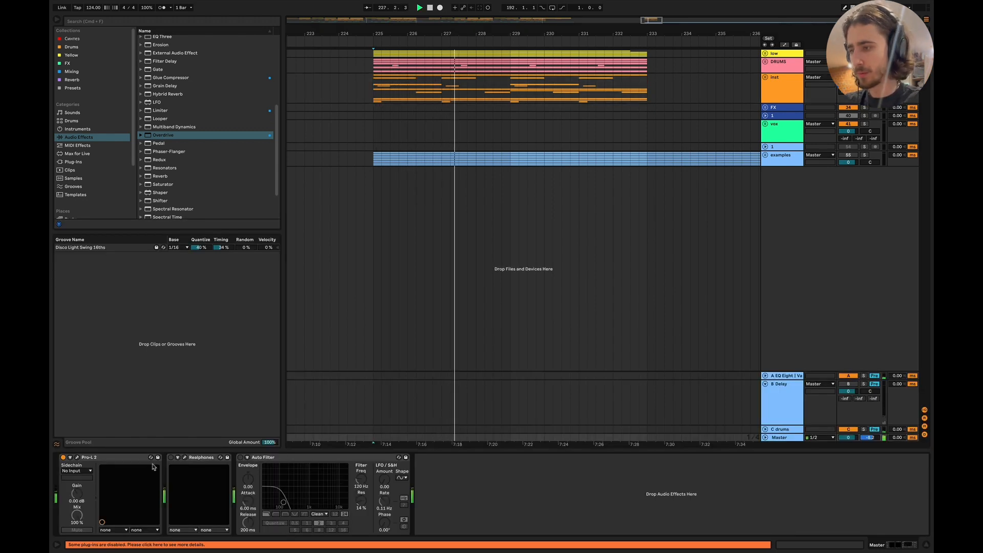
click(926, 545)
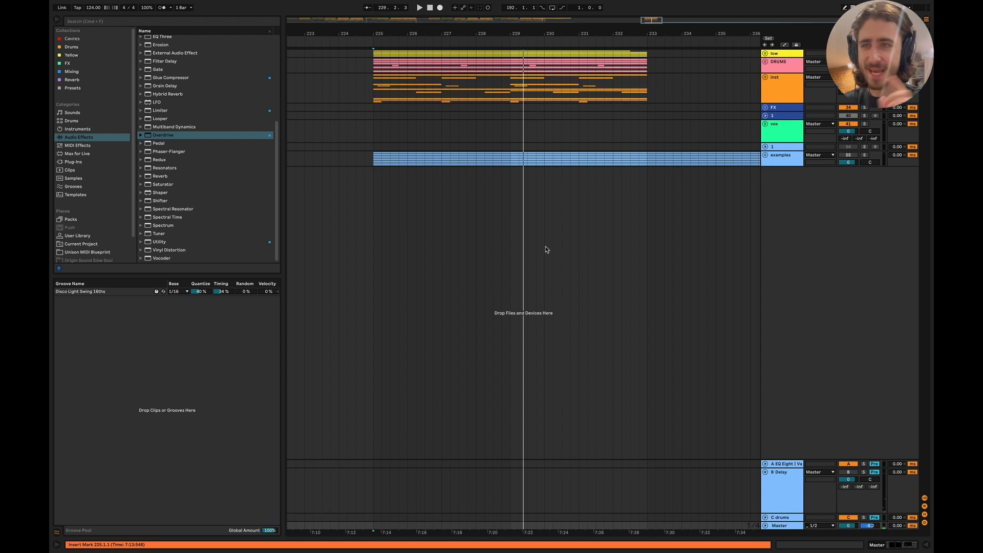
Expand the inst group and its lead main track, show that track's devices and solo it.
click(765, 78)
key(plus)
key(plus)
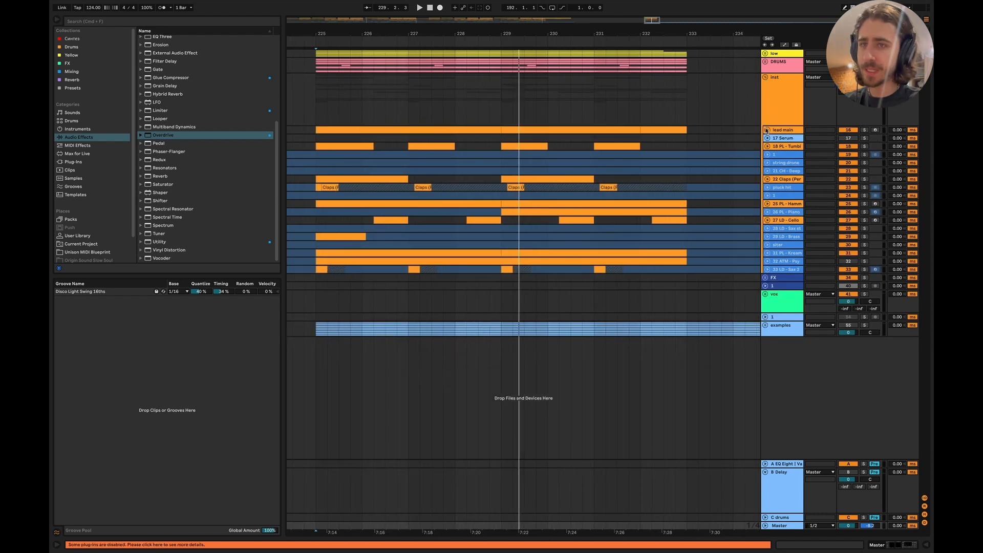
click(766, 130)
double_click(782, 134)
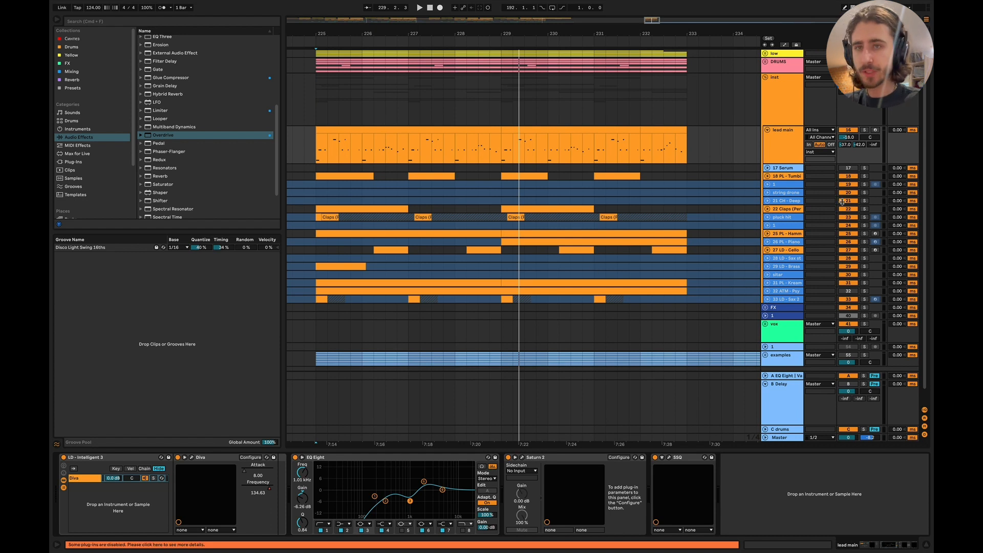
click(864, 130)
Loop the four bars from bar 229 to bar 233.
drag(501, 100, 681, 61)
key(super+l)
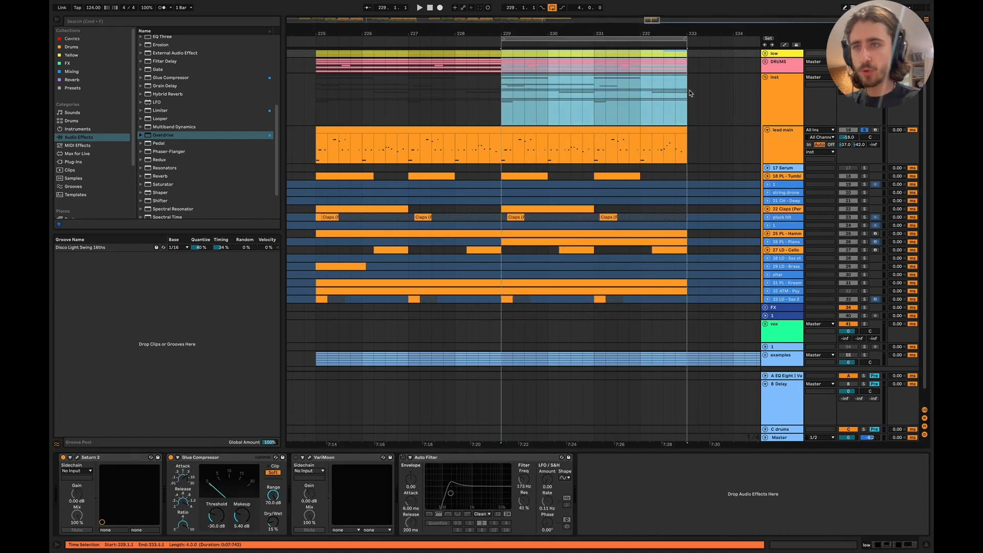
scroll(690, 93, right, 2)
scroll(685, 207, right, 4)
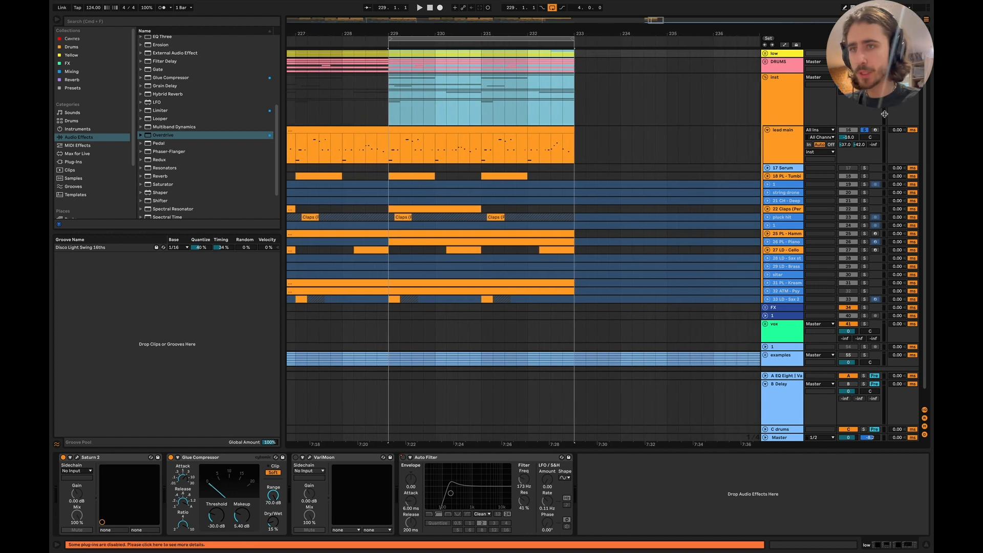
Show the Diva Frequency automation on lead main and lower its value at bar 229 to about 63.
click(783, 141)
right_click(269, 488)
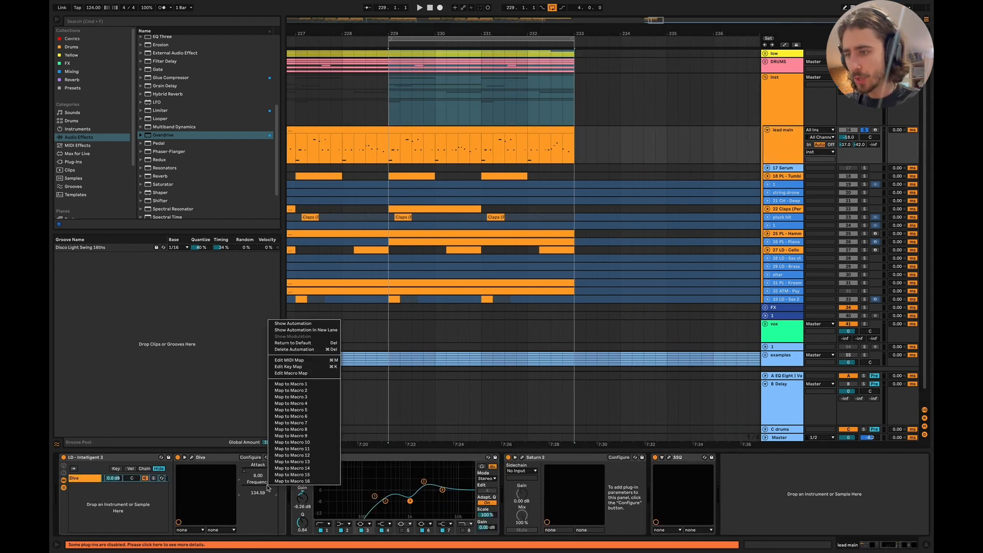
click(293, 323)
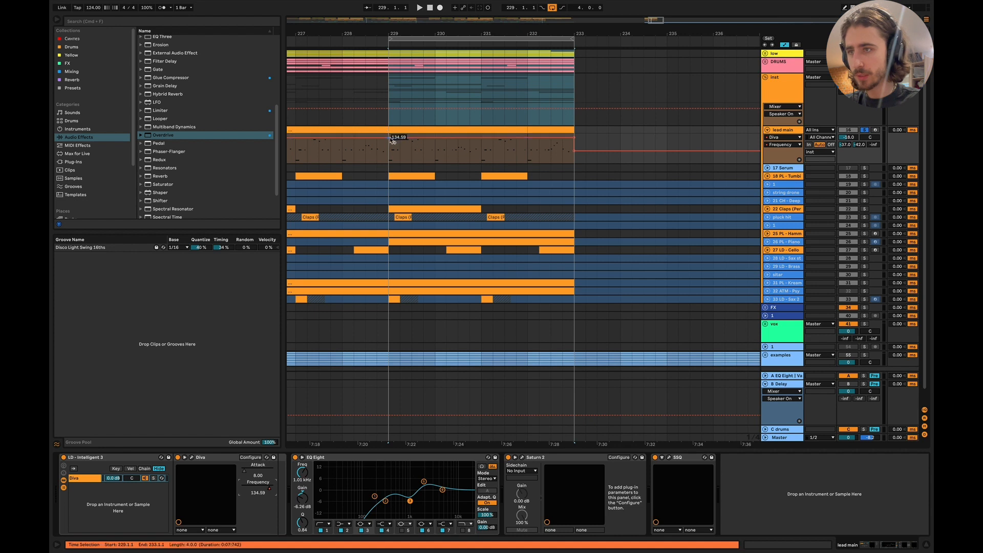
drag(389, 145, 389, 155)
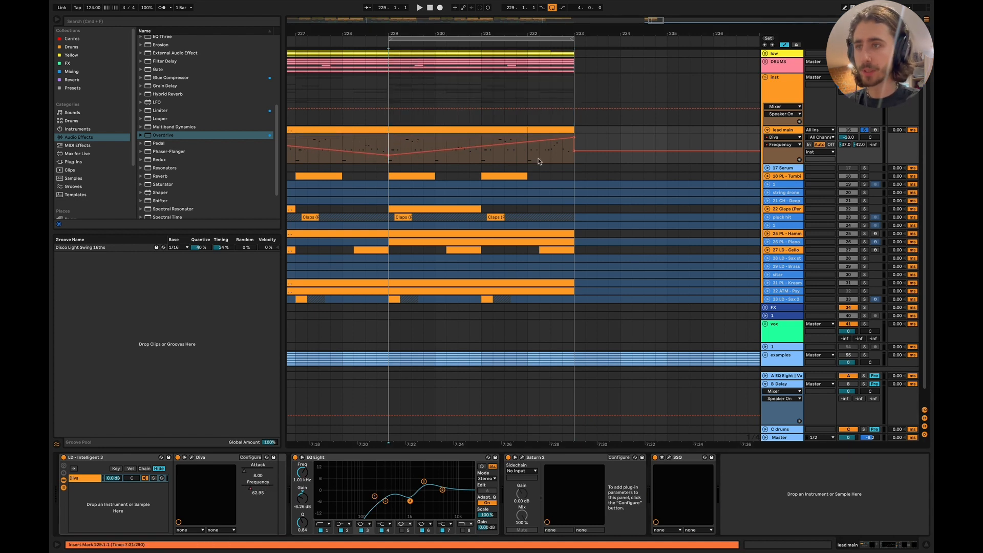
Play the loop and delete the low and DRUMS material between bars 232 and 233.
key(space)
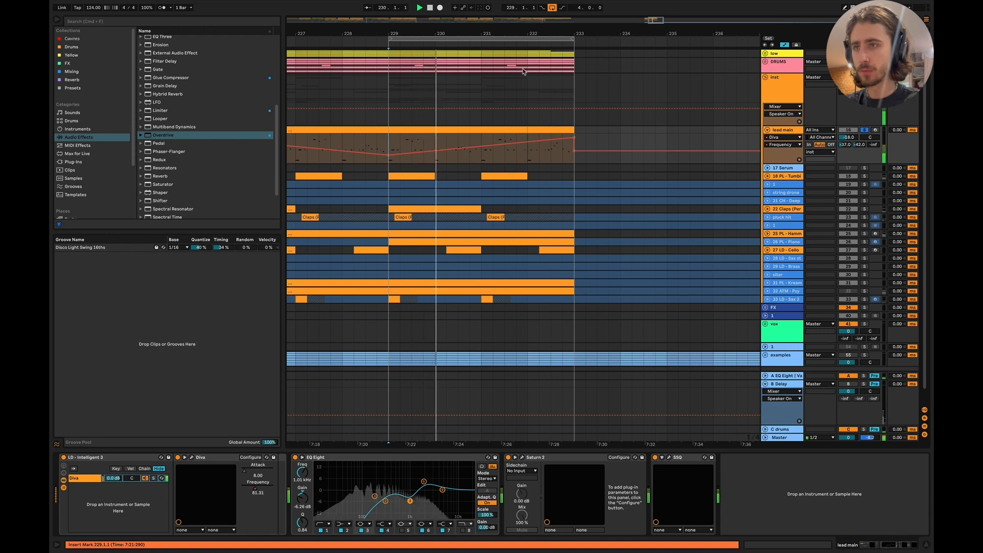
drag(528, 58, 574, 59)
key(Delete)
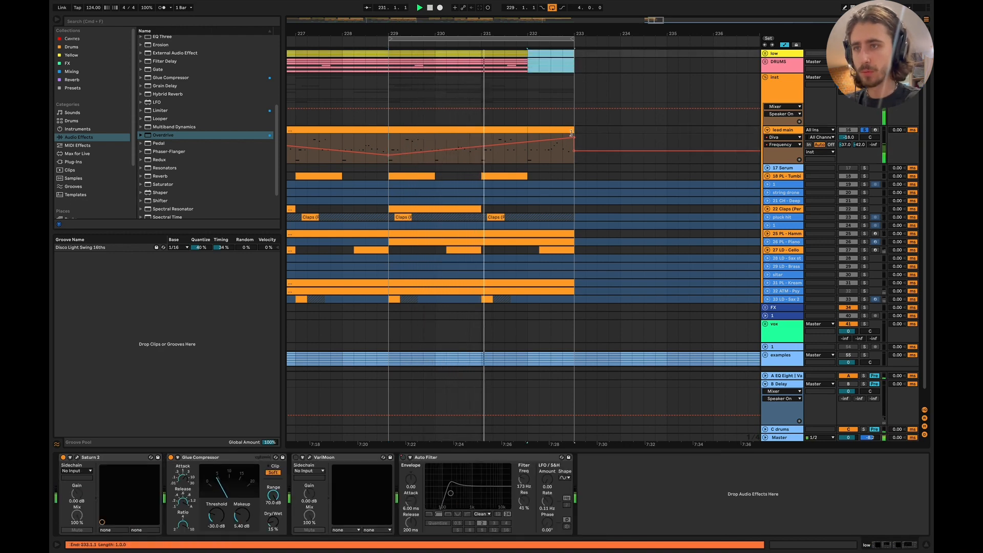
Raise the Diva Frequency automation at the end of the lead main clip, and to 150 at its start.
drag(574, 139, 574, 136)
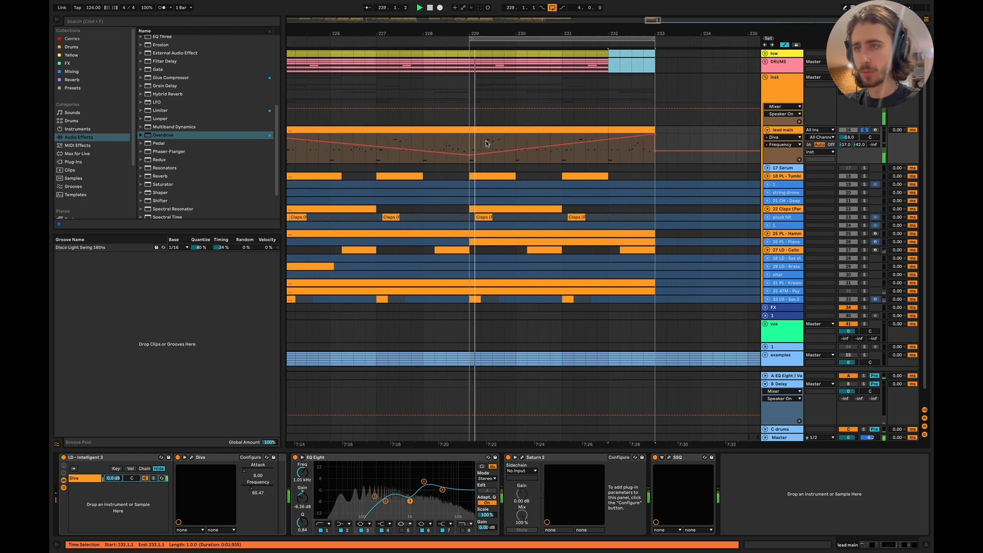
scroll(487, 143, left, 5)
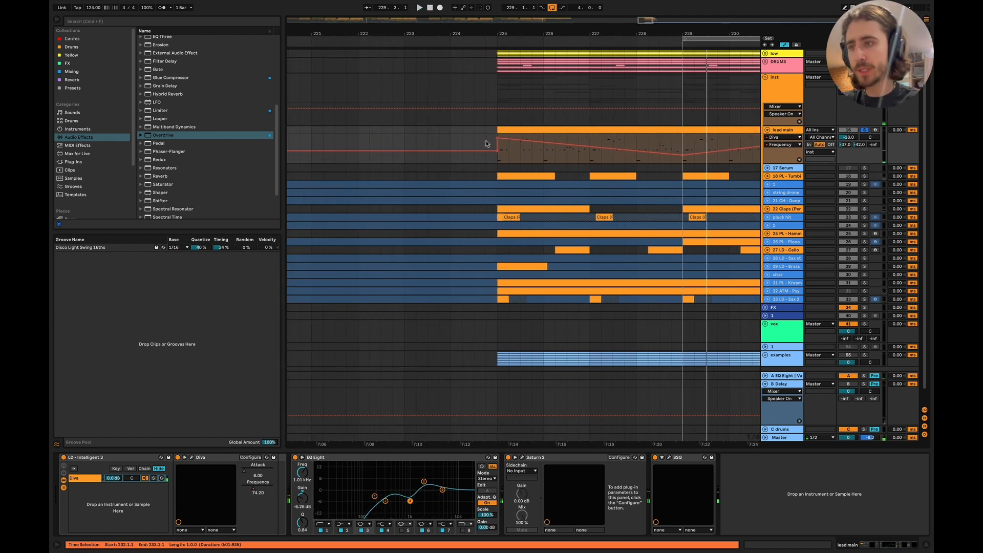
key(space)
drag(495, 138, 495, 135)
scroll(495, 135, right, 4)
scroll(480, 115, down, 4)
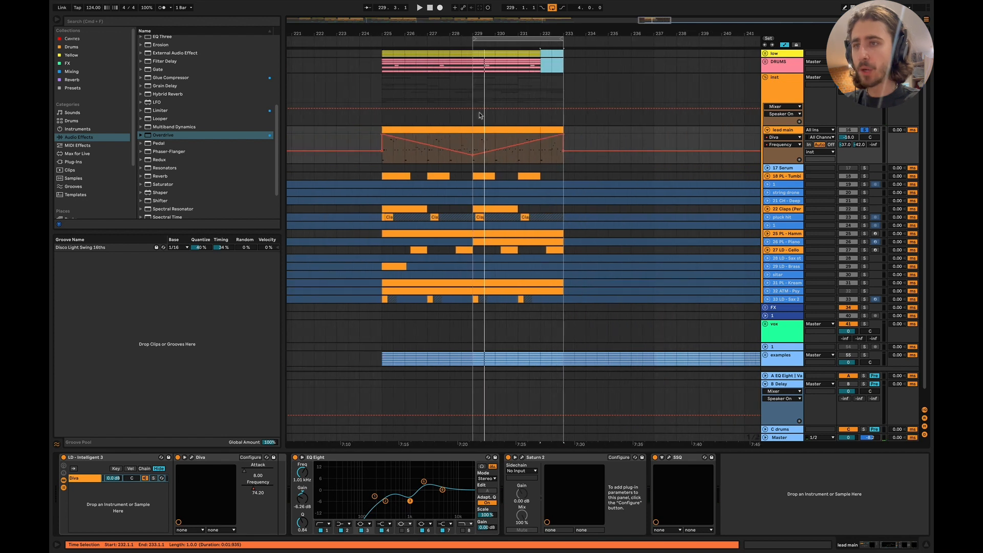
Extend the loop's start back to bar 225 so it spans eight bars, keeping looping enabled.
drag(473, 38, 381, 39)
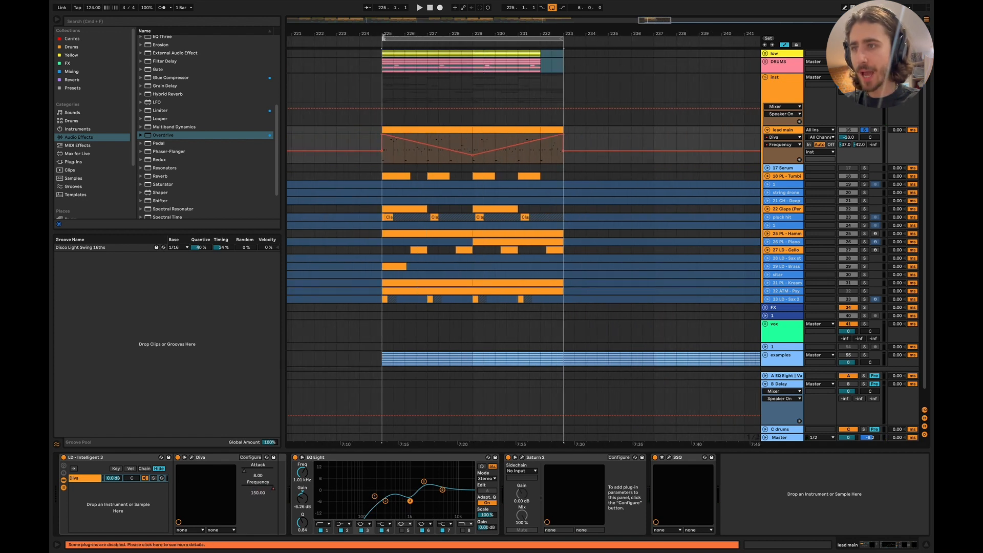
click(552, 8)
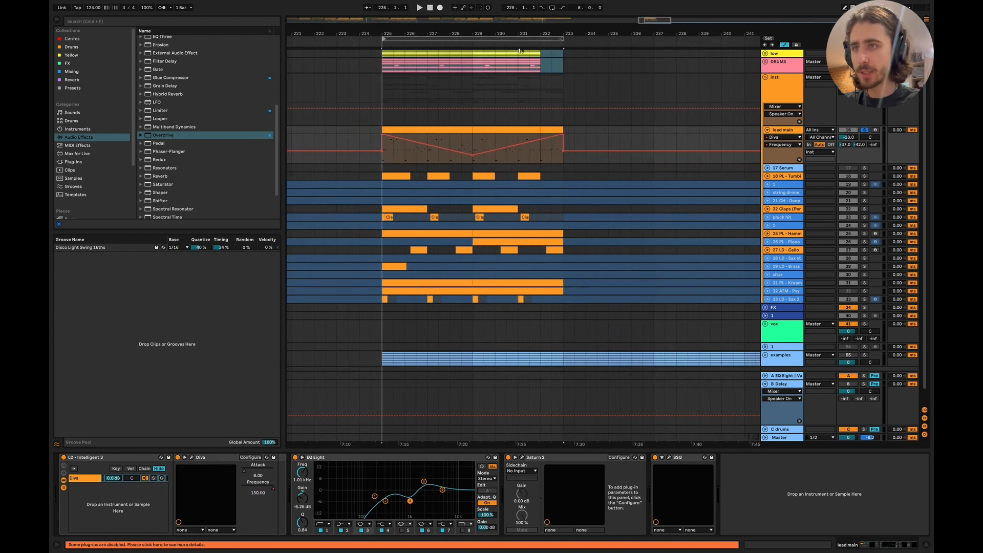
click(552, 7)
Play the soloed lead with its Frequency automation from bar 230.
click(519, 87)
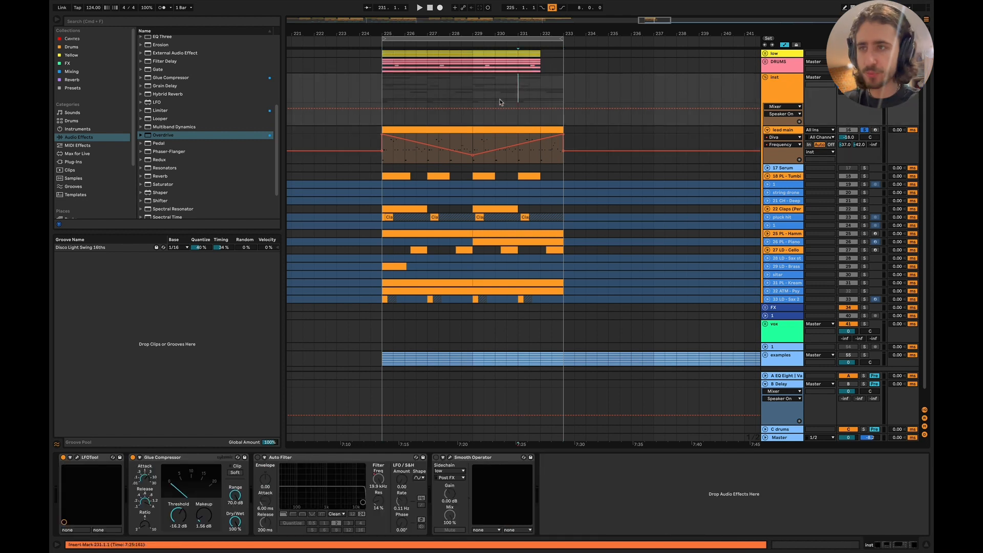
click(497, 94)
key(space)
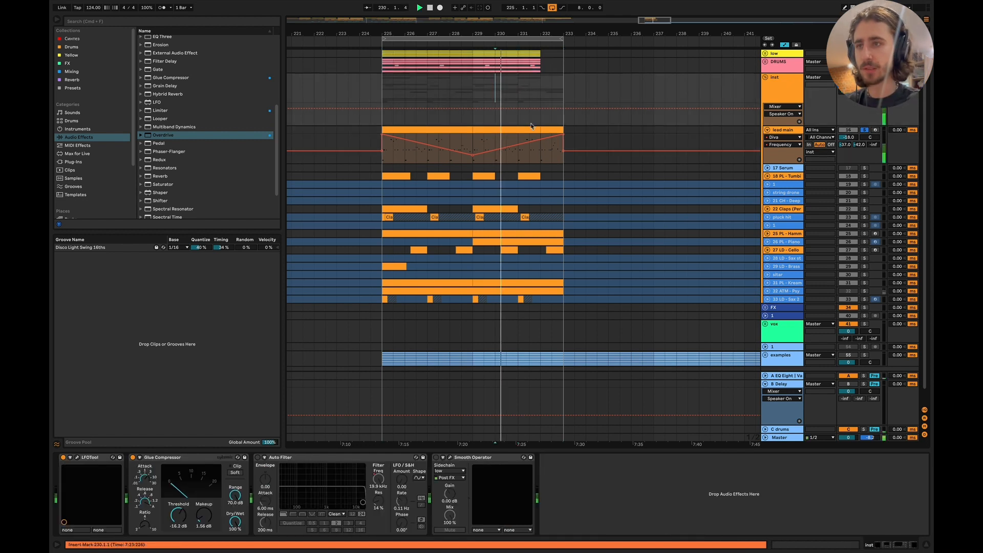
scroll(531, 126, up, 2)
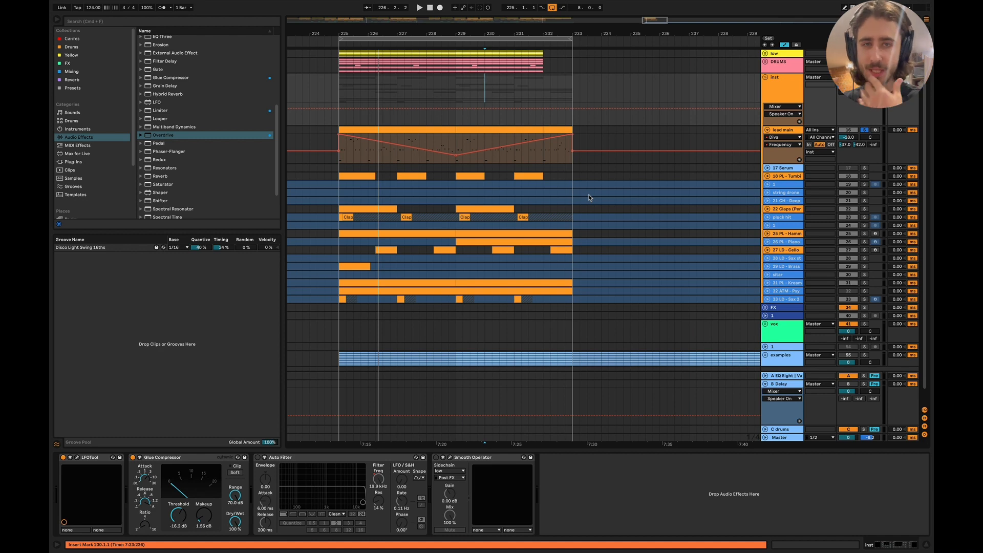
Switch back to the MindMup mind map and select the Reverb/Delay Tails node under Timbre.
key(super+Tab)
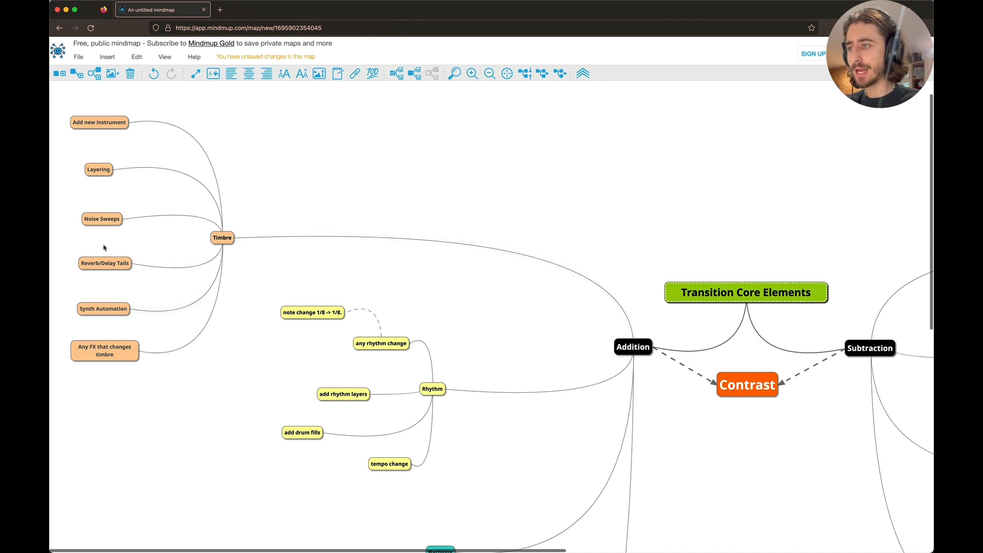
click(102, 266)
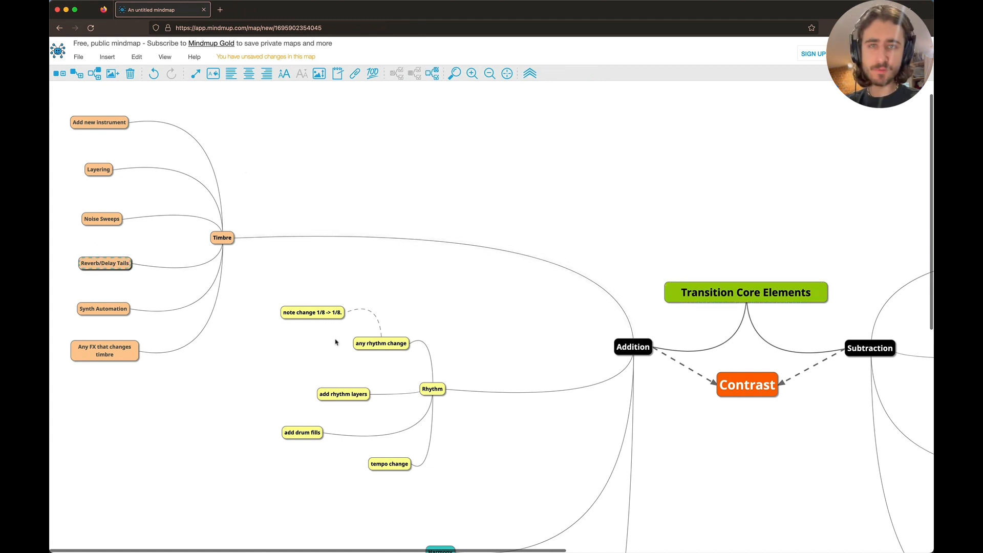
Switch to Ableton Live and draw the lead main clip's ValhallaVintageVerb send automation rising from bar 231 to bar 233.
key(super+Tab)
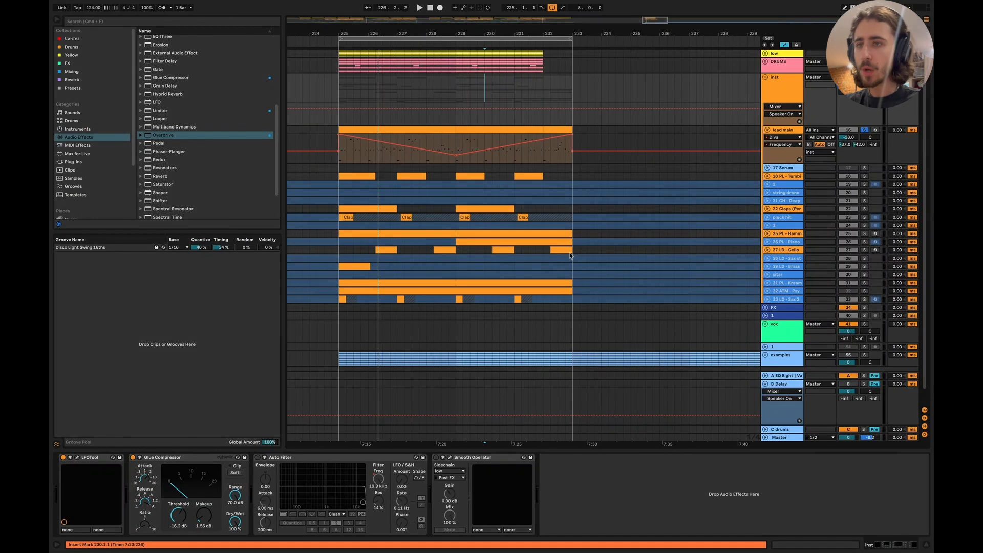
click(837, 145)
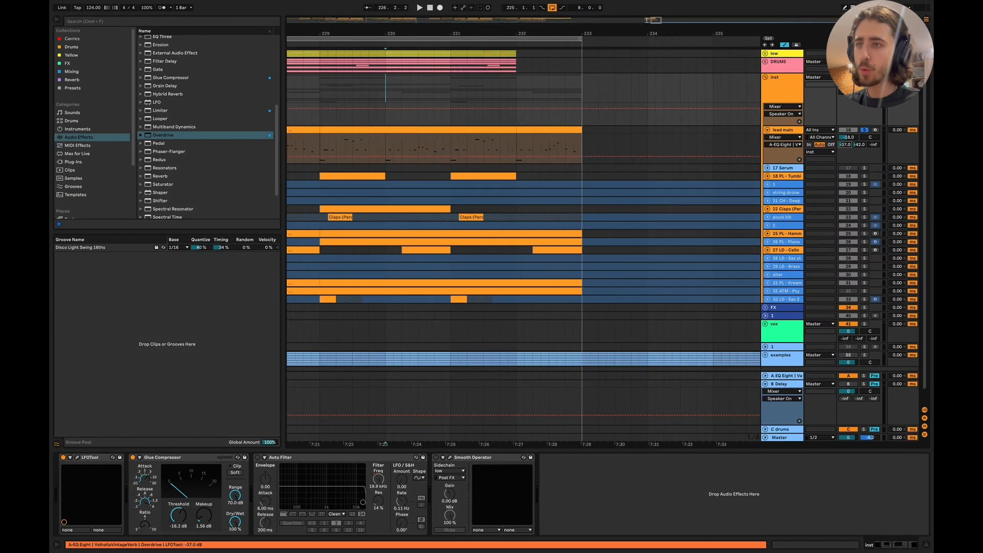
drag(461, 158, 581, 134)
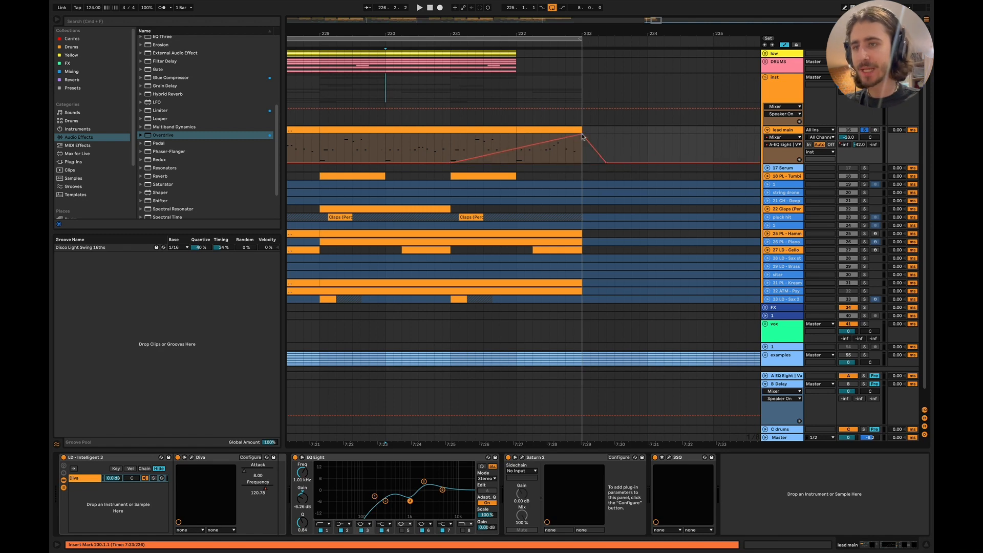
Unfold the examples group to show its reference tracks and hide the device view.
scroll(593, 279, down, 1)
scroll(593, 279, left, 1)
click(765, 340)
scroll(542, 293, down, 4)
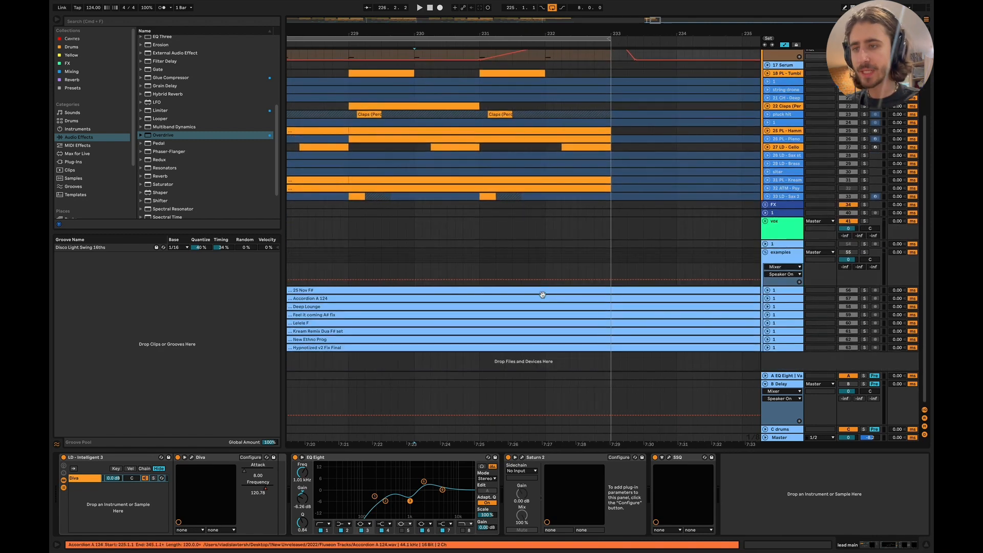
scroll(542, 294, down, 4)
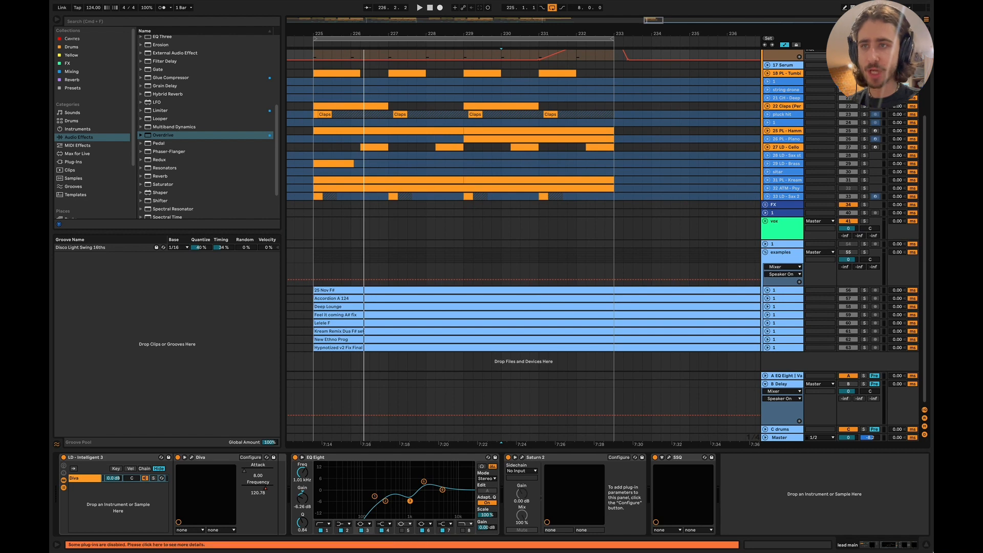
click(928, 546)
scroll(612, 325, up, 3)
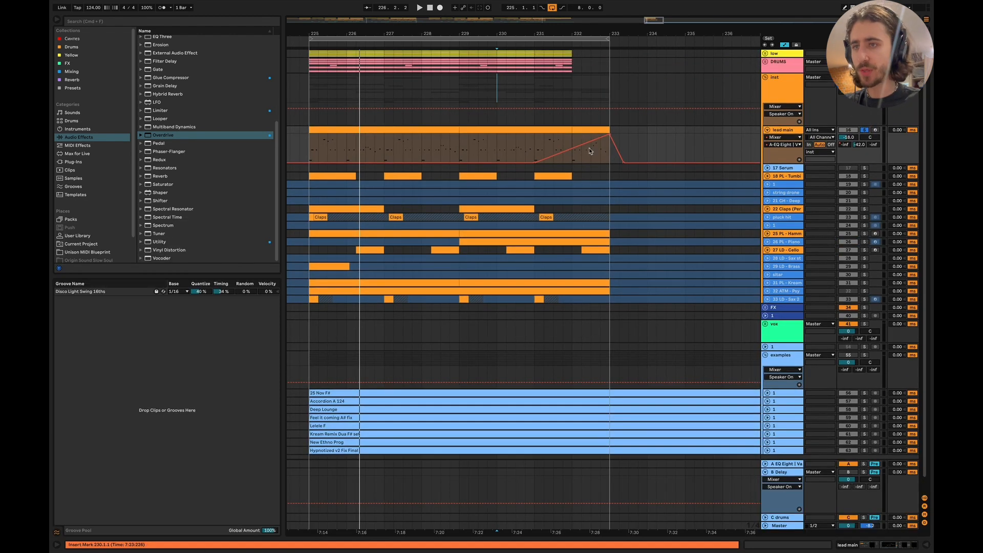
Lower the peak of the lead main send automation at bar 233 and re-enable the overridden automation.
scroll(588, 149, up, 5)
click(466, 146)
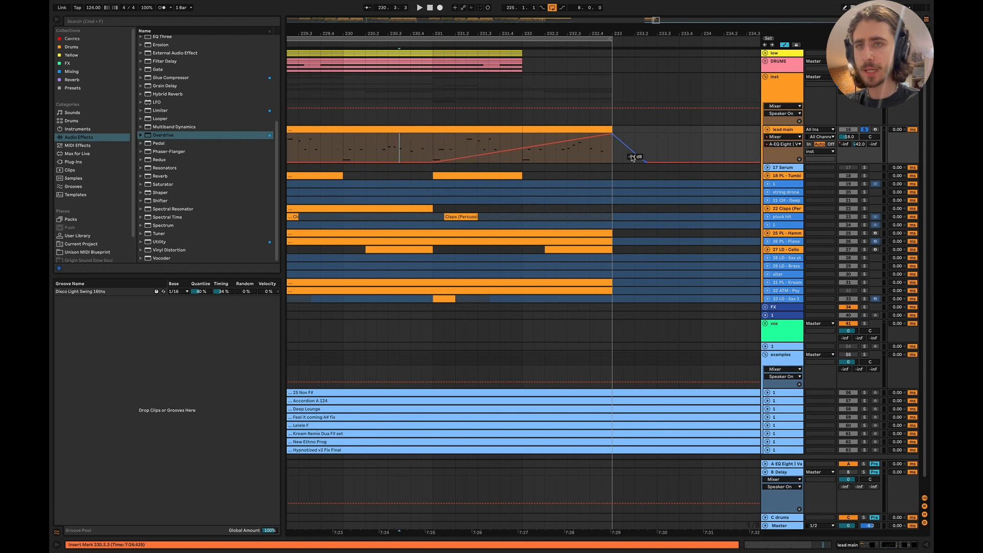
drag(612, 137, 611, 142)
drag(845, 144, 845, 143)
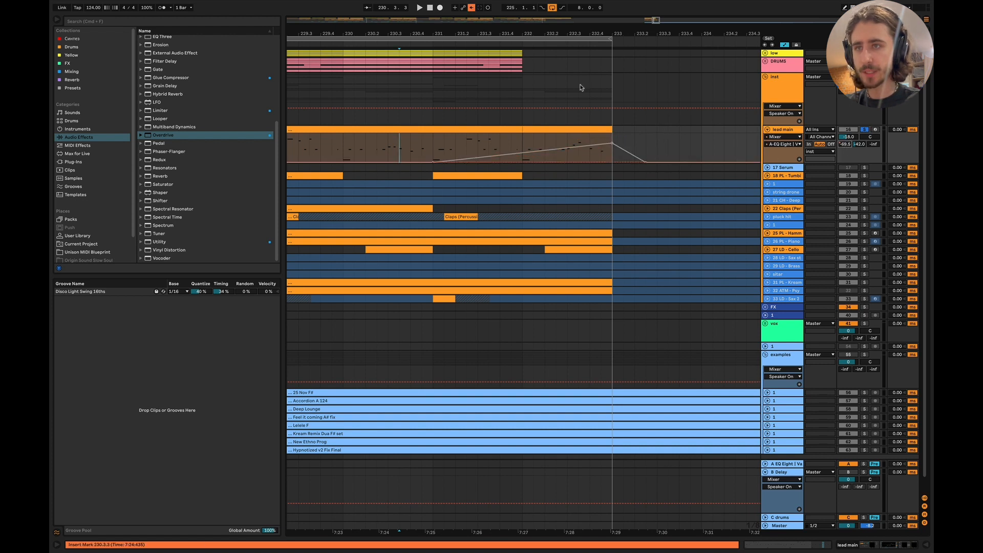
click(471, 8)
Play the soloed lead from 230.4 and shift its send automation peak slightly before bar 233 at a reduced level.
click(407, 154)
key(space)
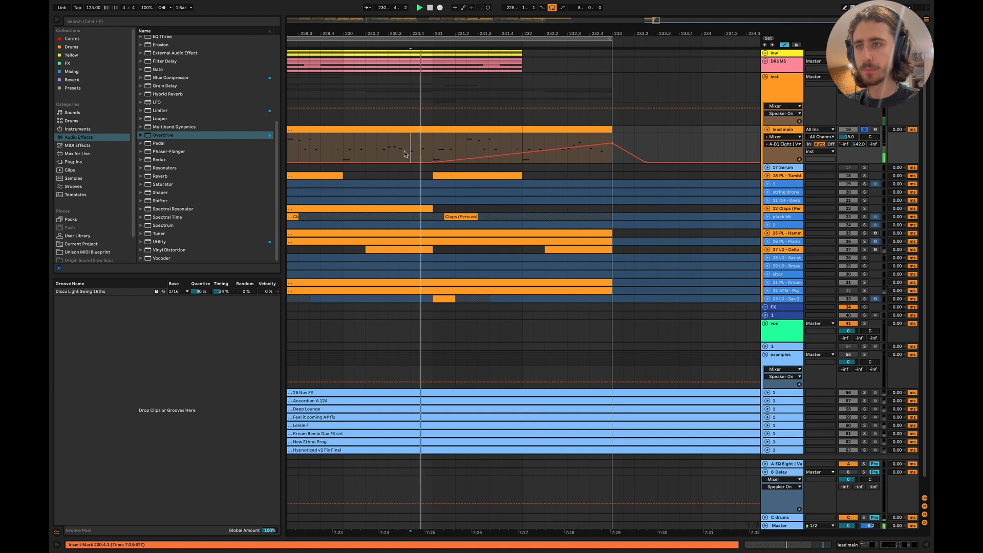
scroll(407, 154, down, 5)
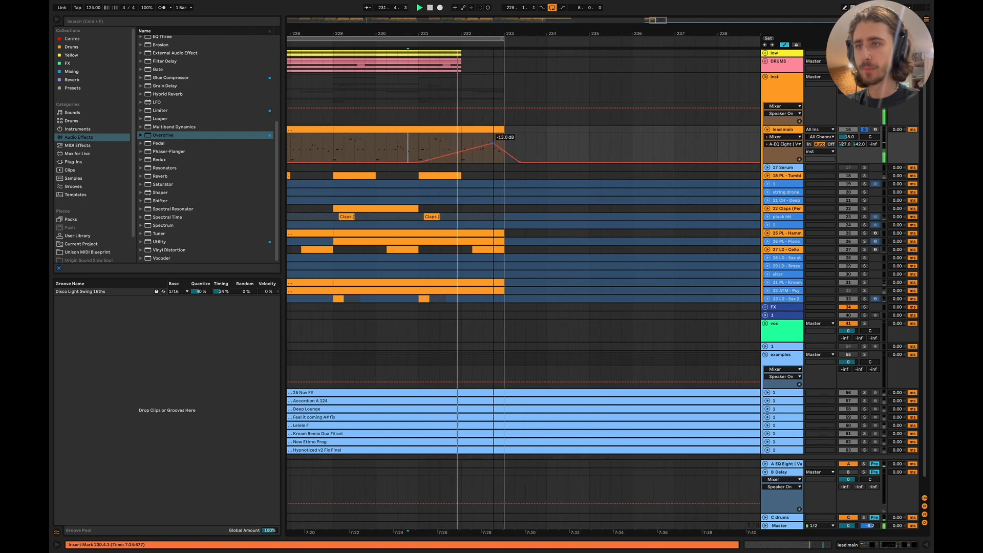
drag(504, 144, 494, 140)
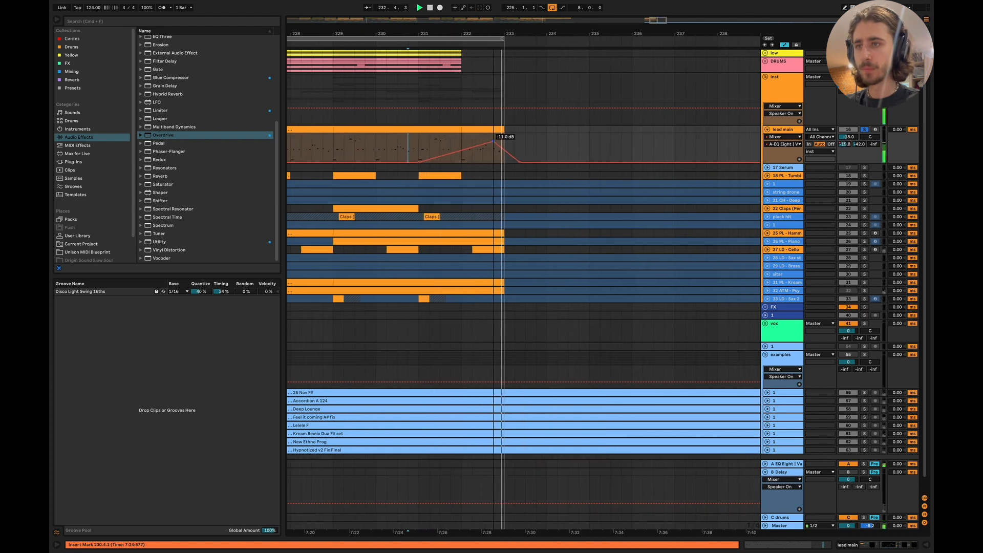
drag(569, 144, 570, 152)
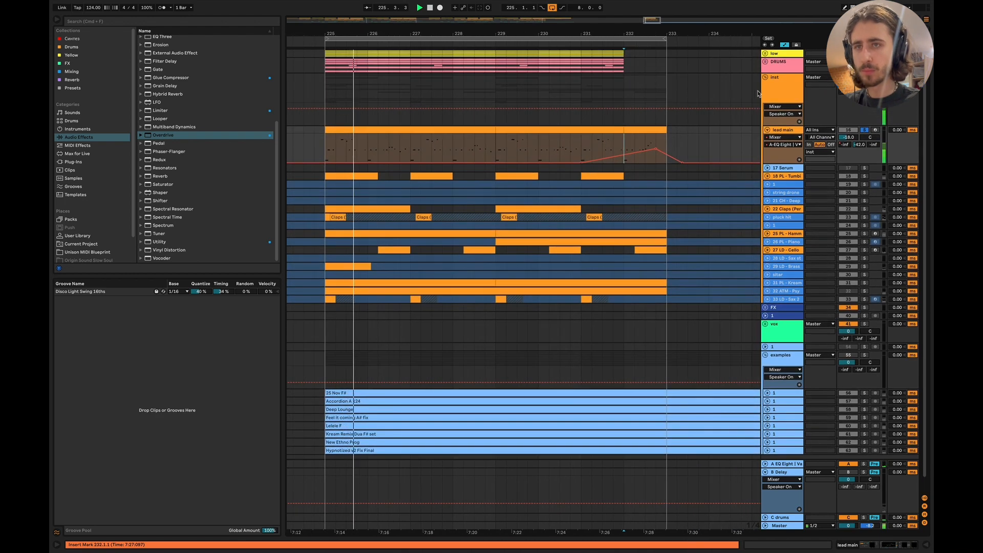
Fold the inst group, then unfold and solo the 25 Nov F# example track with looping turned off.
click(765, 77)
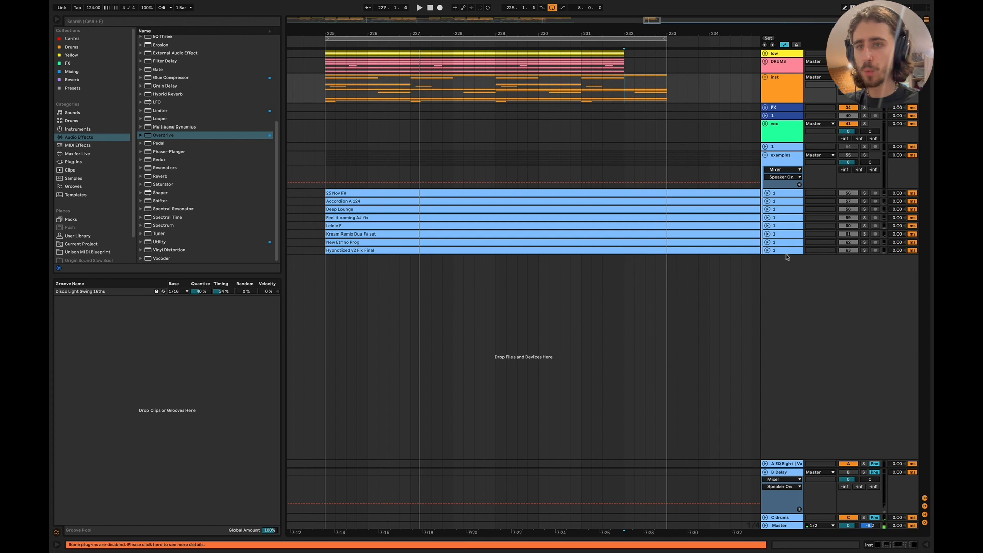
click(768, 193)
scroll(560, 228, down, 5)
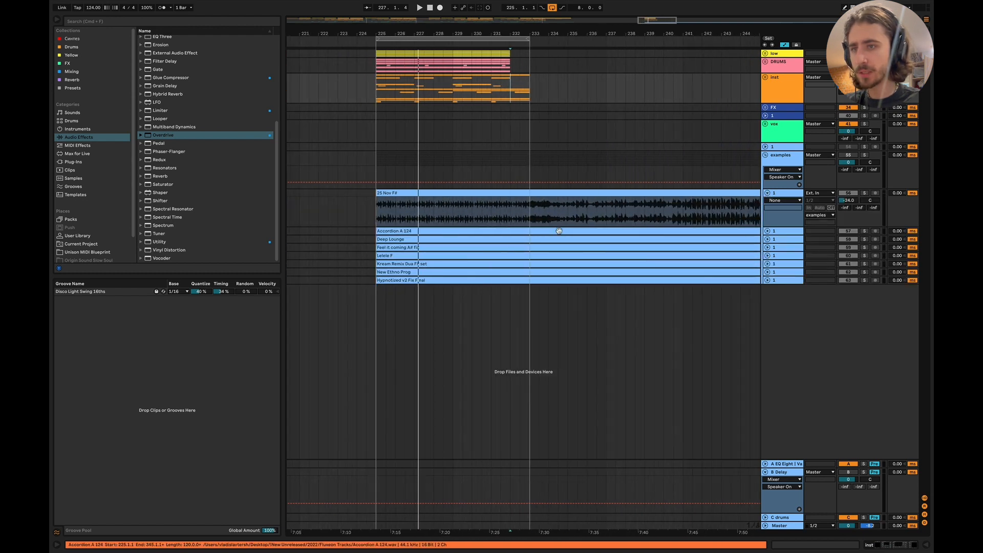
click(865, 194)
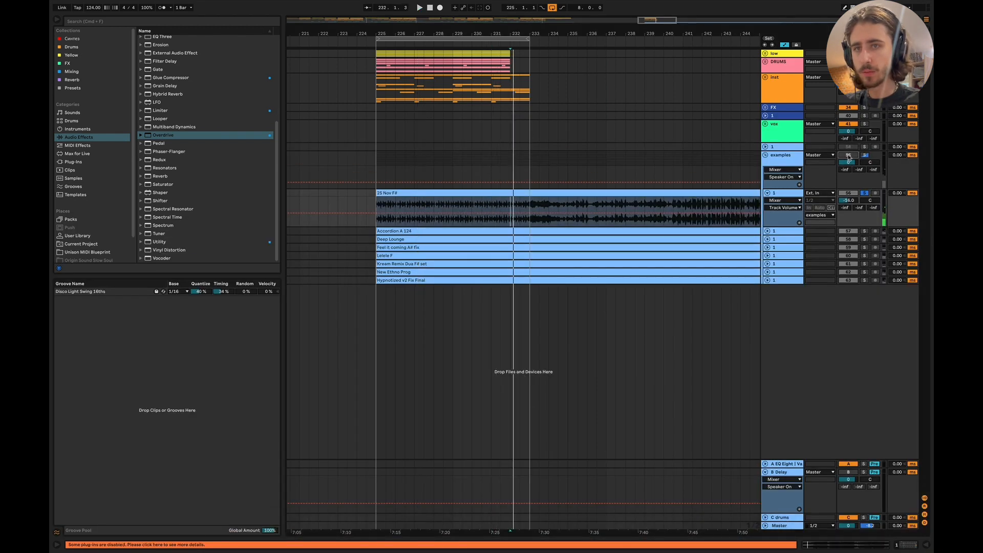
click(554, 9)
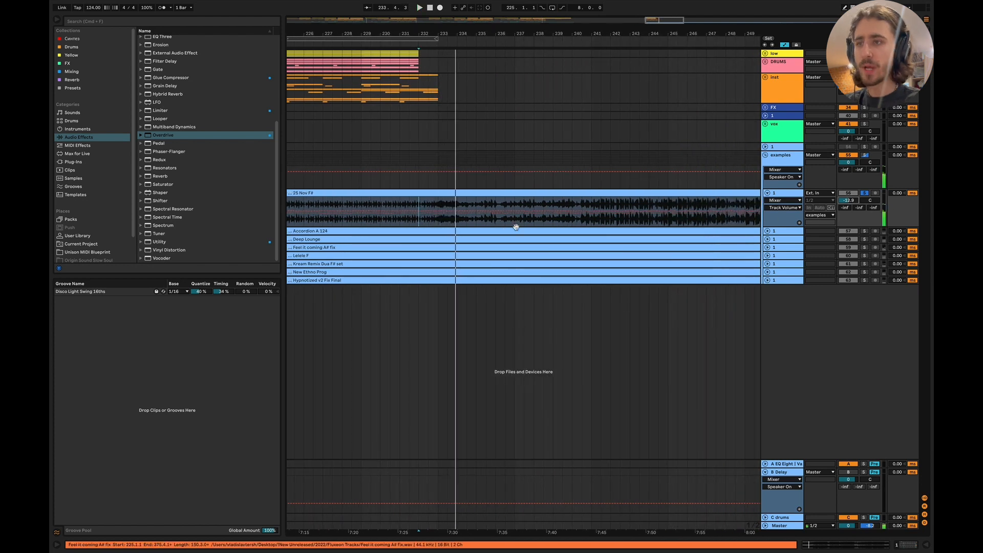
Play the 25 Nov F# example from bar 233 and raise its track volume.
scroll(485, 207, up, 3)
click(410, 202)
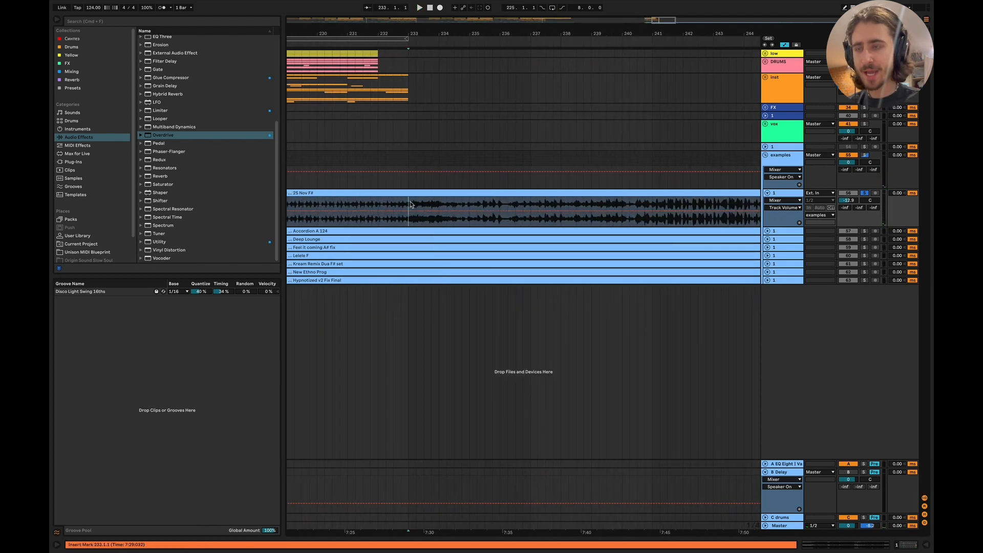
key(space)
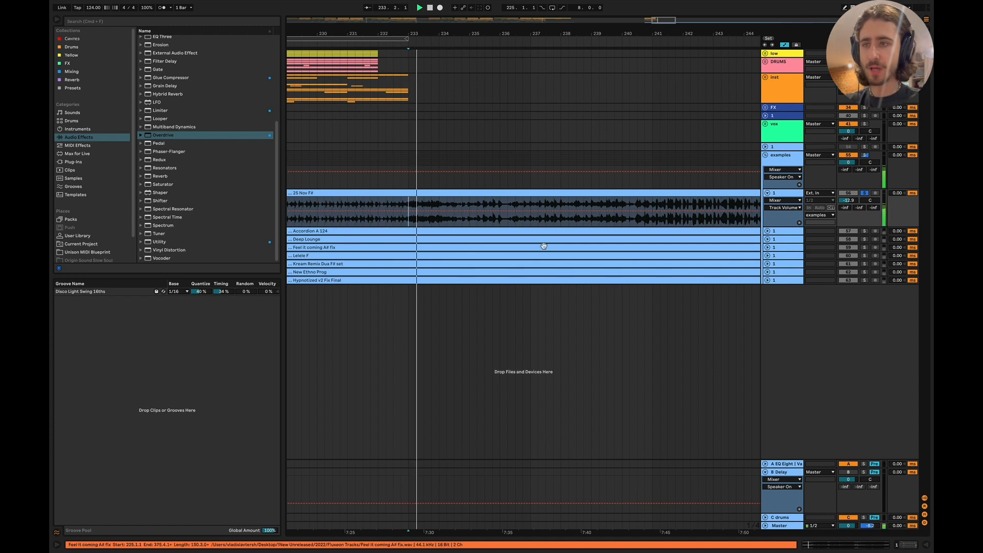
scroll(554, 256, right, 2)
scroll(554, 256, down, 2)
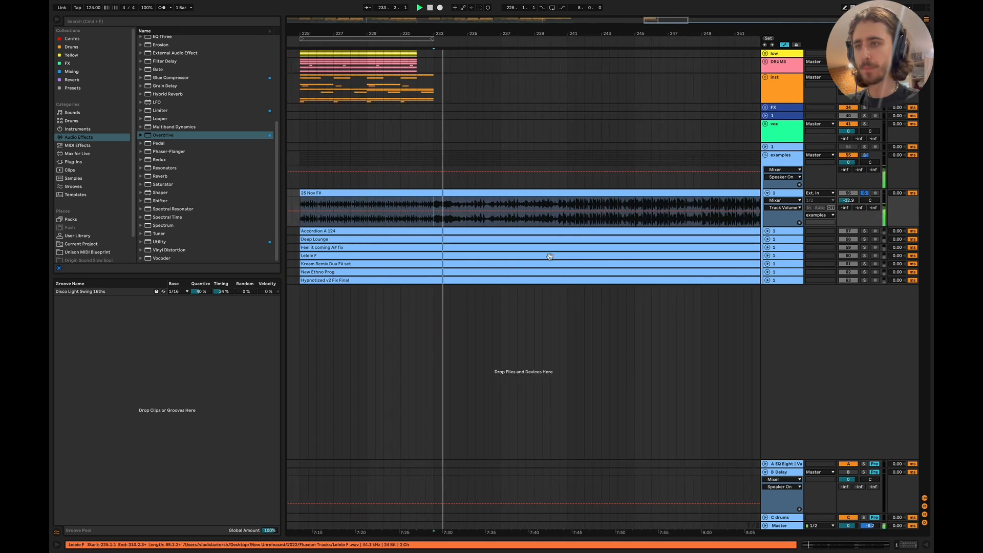
scroll(554, 256, right, 2)
drag(848, 200, 848, 201)
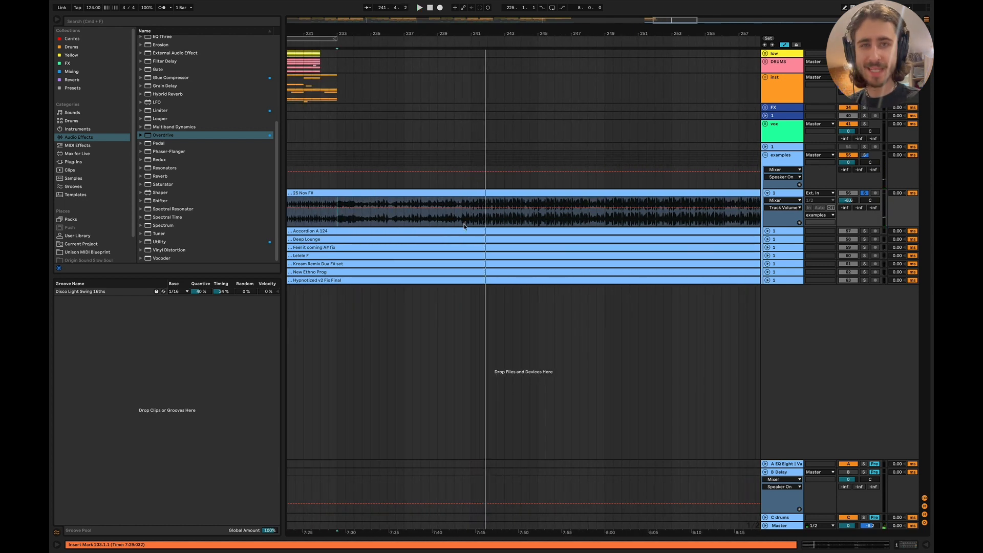
Try a track volume automation rise on the 25 Nov F# example from bar 233 to about bar 240.
scroll(464, 226, left, 5)
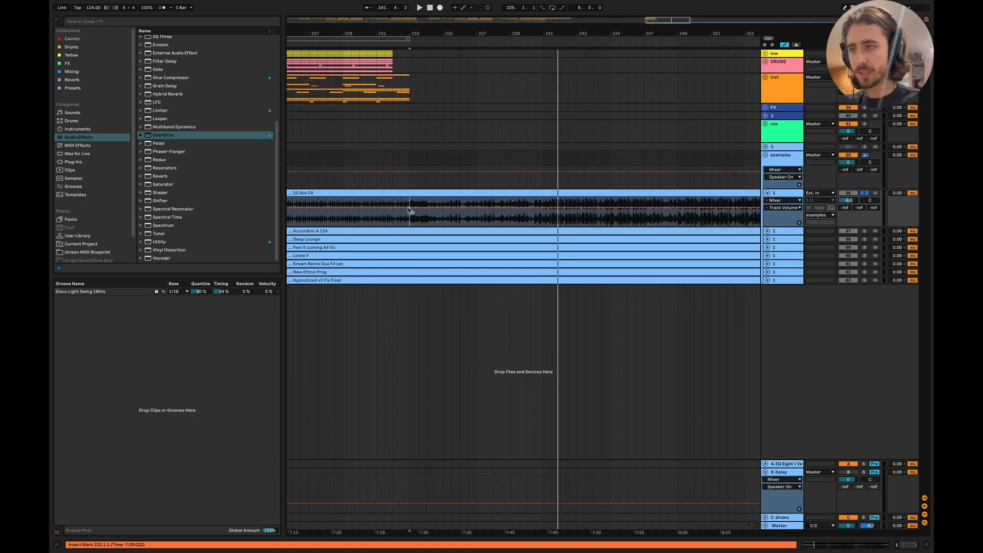
drag(408, 208, 408, 214)
drag(523, 216, 527, 214)
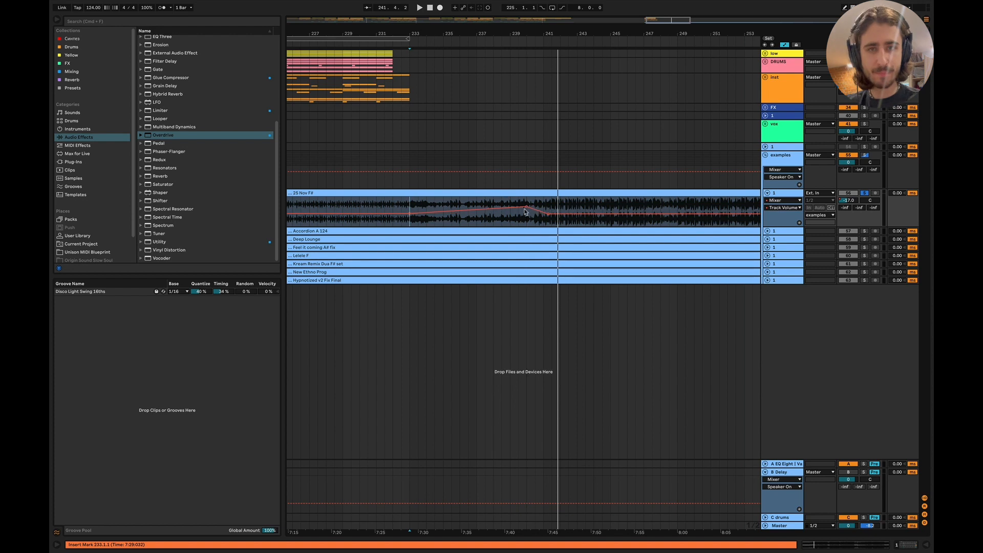
scroll(492, 217, left, 3)
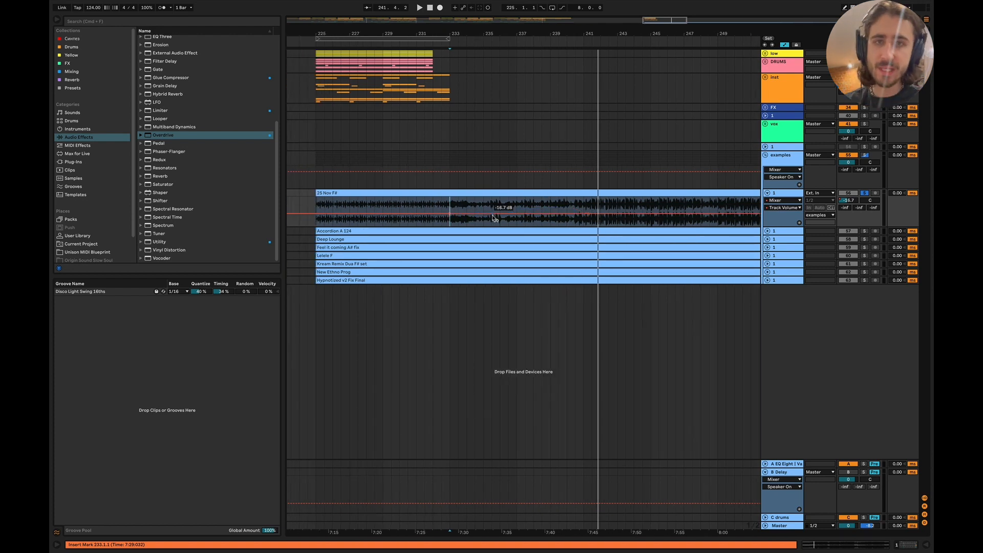
scroll(635, 128, left, 3)
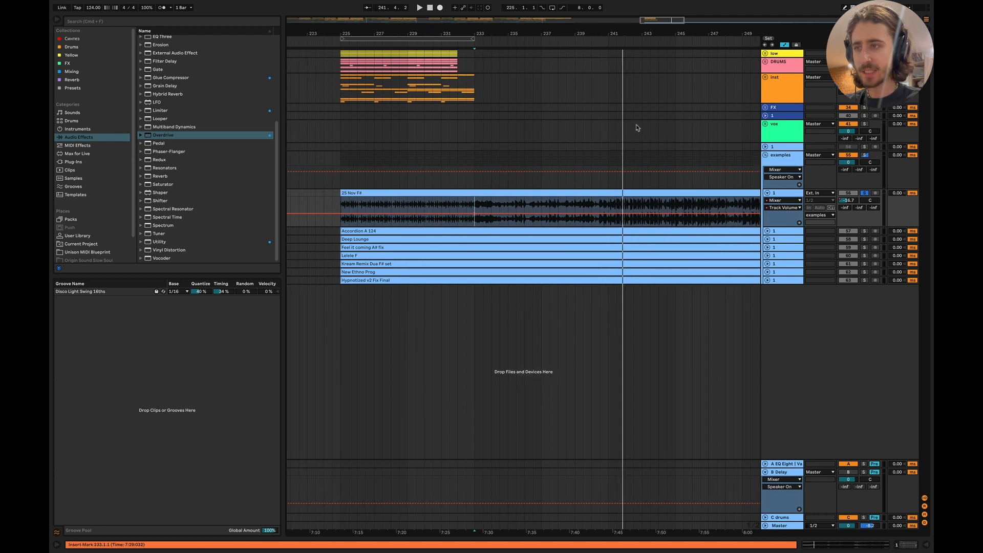
Fold the examples group and unfold the inst group, briefly consulting the MindMup mind map before returning to Ableton Live.
click(765, 156)
scroll(520, 140, up, 3)
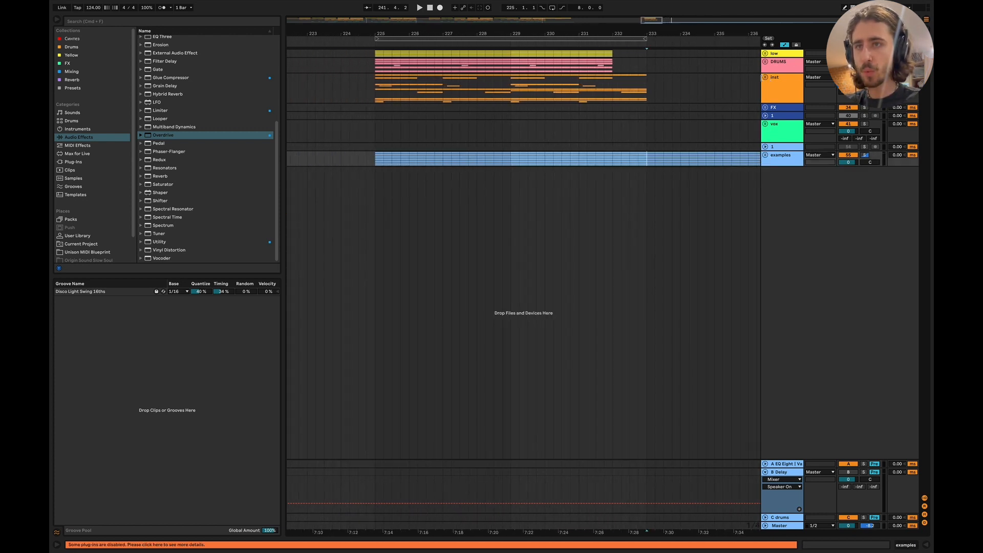
click(765, 77)
scroll(635, 143, left, 2)
key(super+Tab)
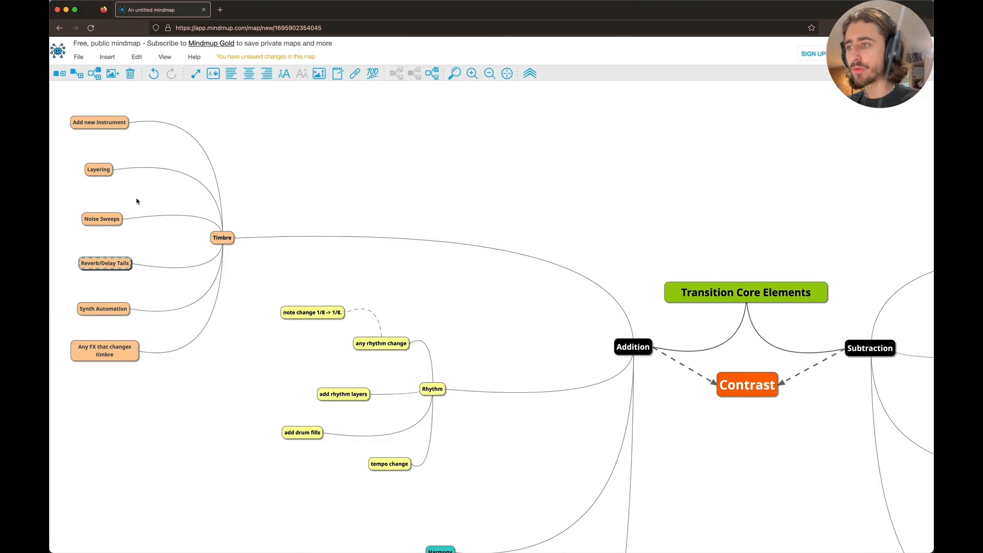
key(super+Tab)
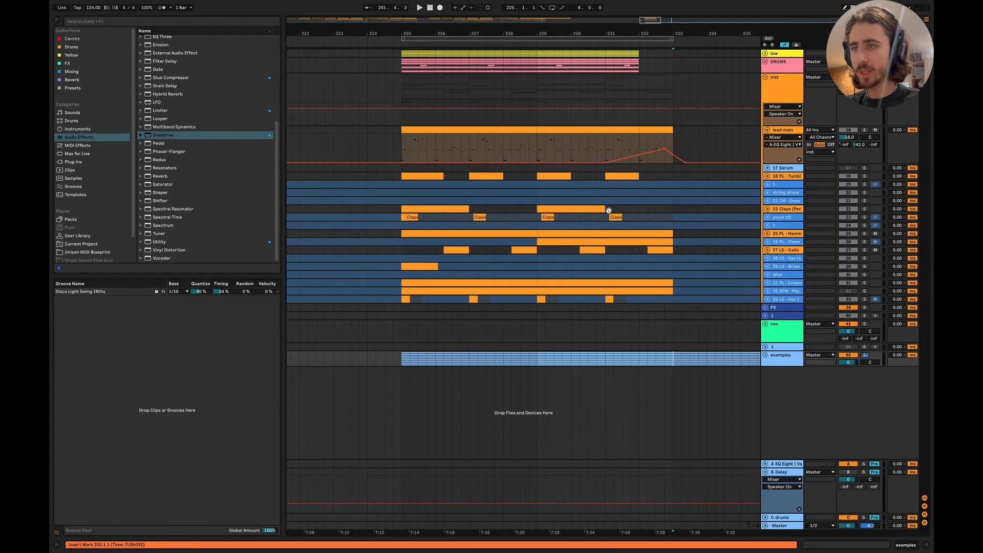
Unfold the 27 LD - Cello track and select the time range of its last clip, from 232.2 to bar 233.
scroll(632, 213, right, 2)
scroll(599, 209, up, 3)
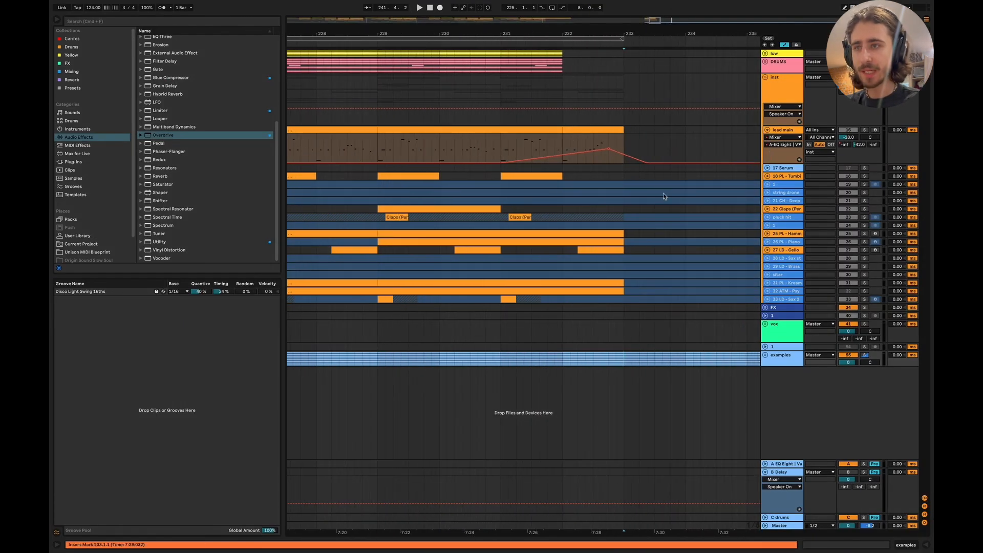
click(767, 251)
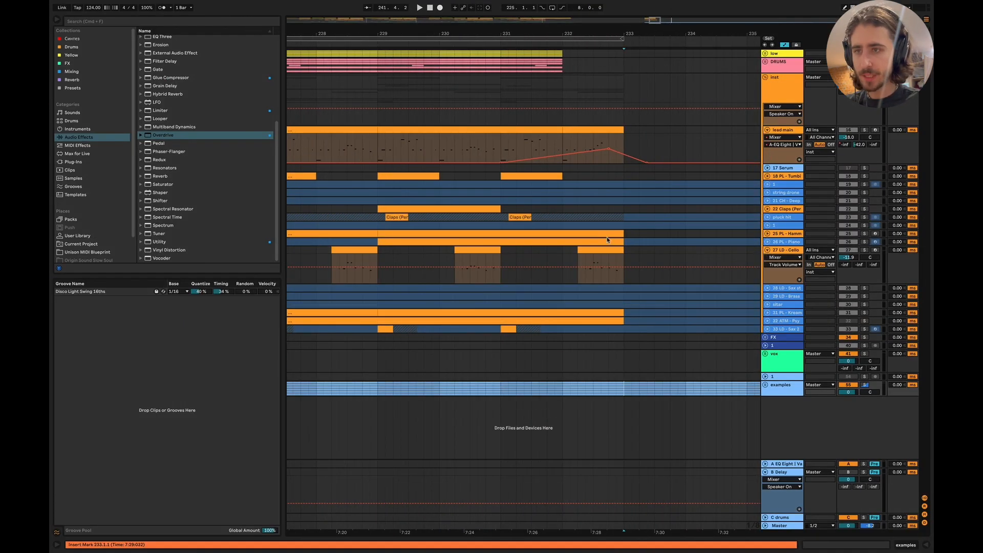
scroll(603, 194, up, 3)
drag(563, 141, 619, 257)
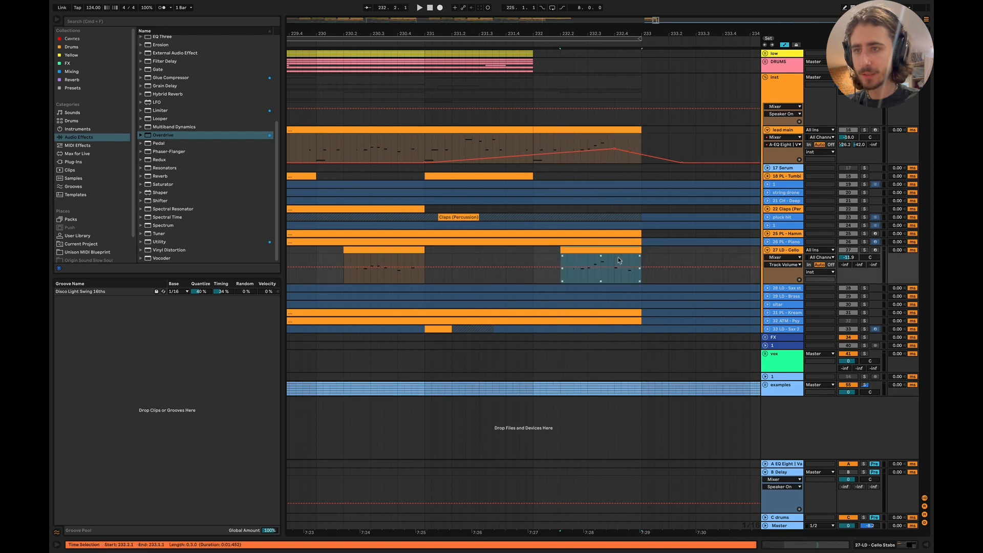
scroll(557, 269, right, 2)
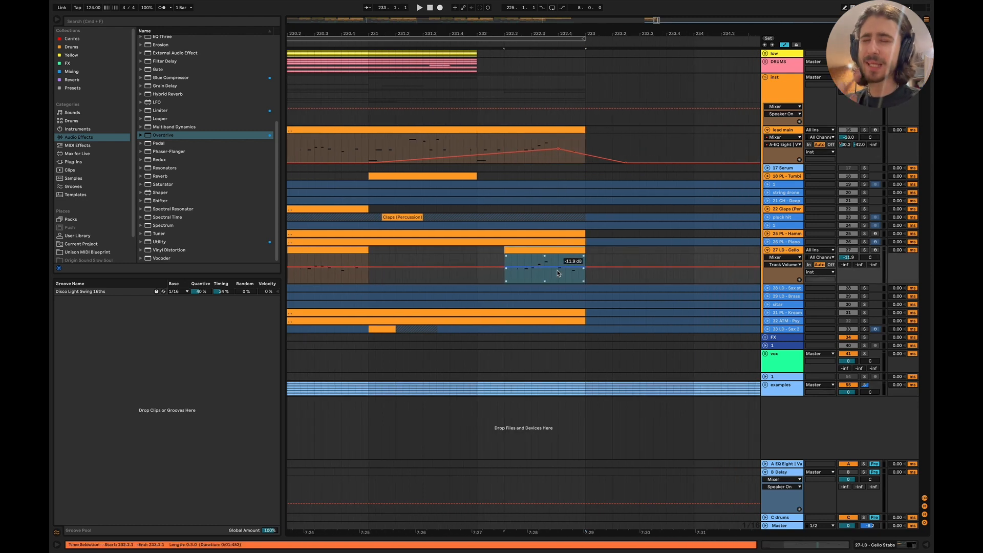
scroll(488, 239, down, 3)
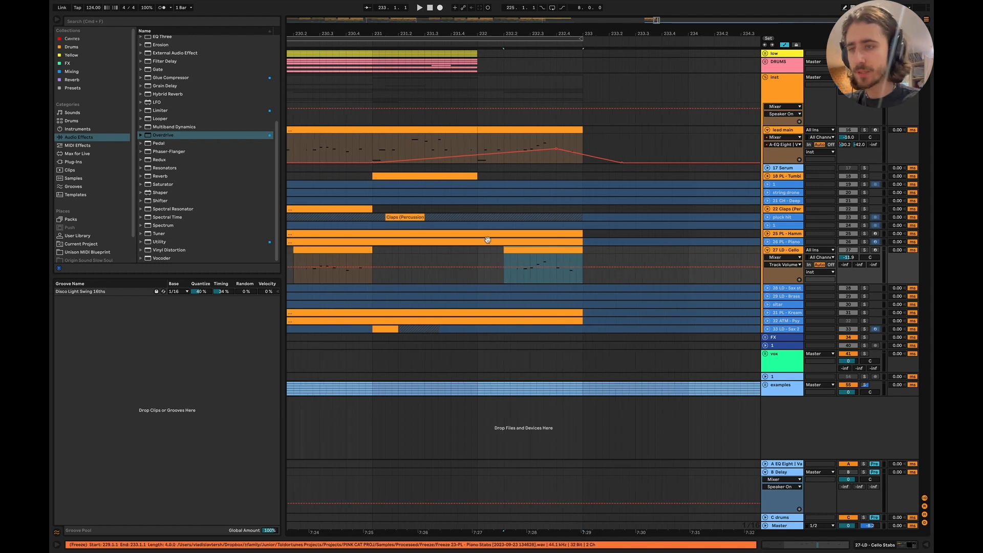
Solo the cello track, play it from 231.1.3, and deactivate the examples group.
click(428, 261)
key(space)
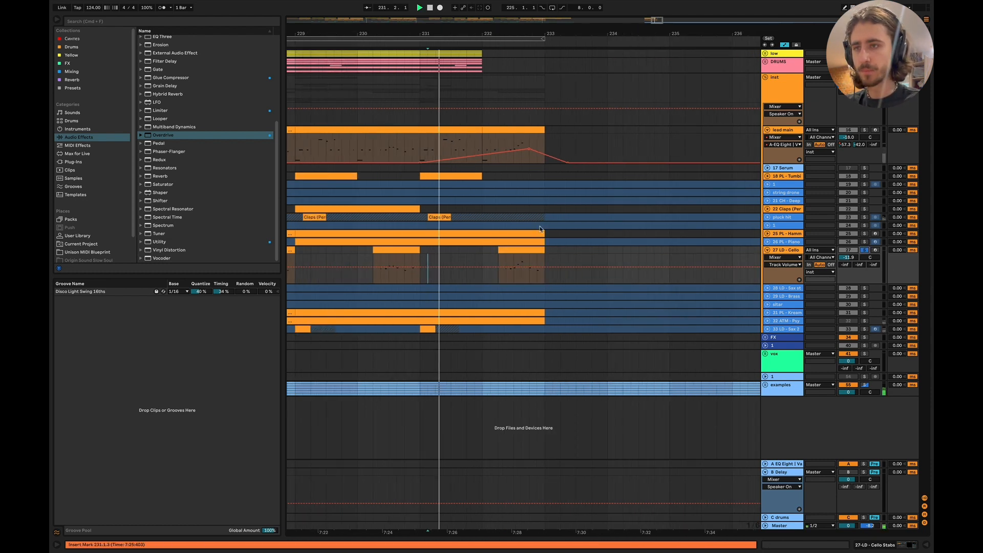
scroll(624, 278, left, 2)
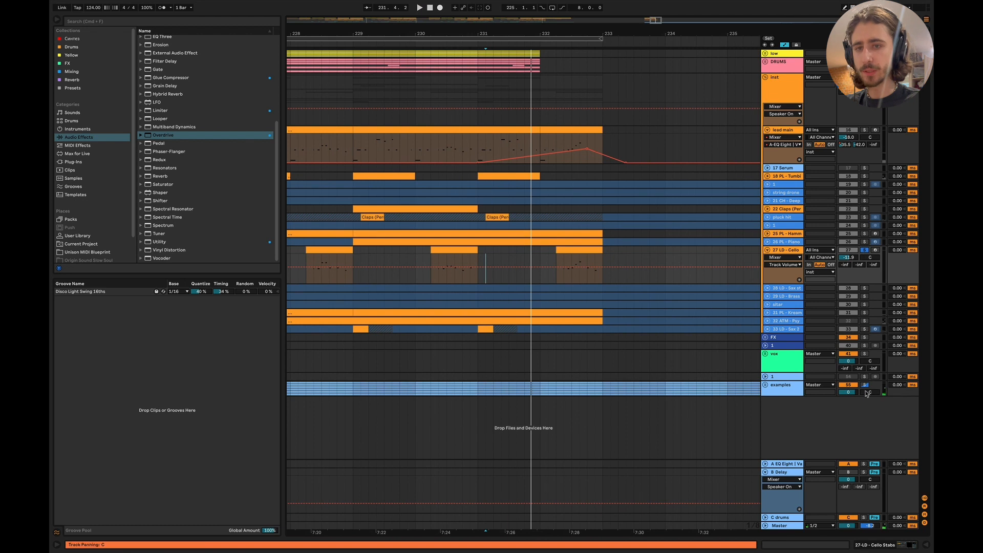
click(782, 53)
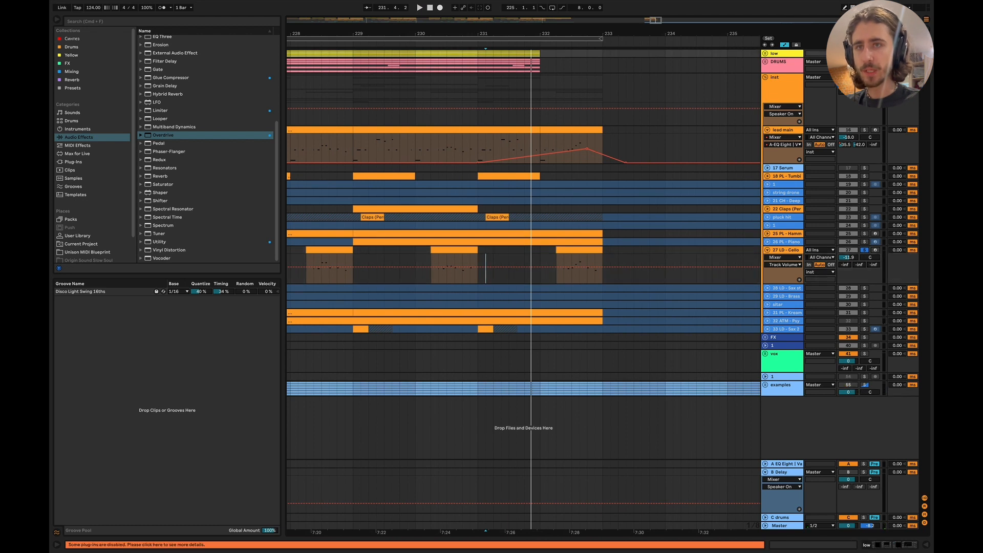
Solo the lead main track alongside the cello and play both from bar 231.
click(486, 253)
key(space)
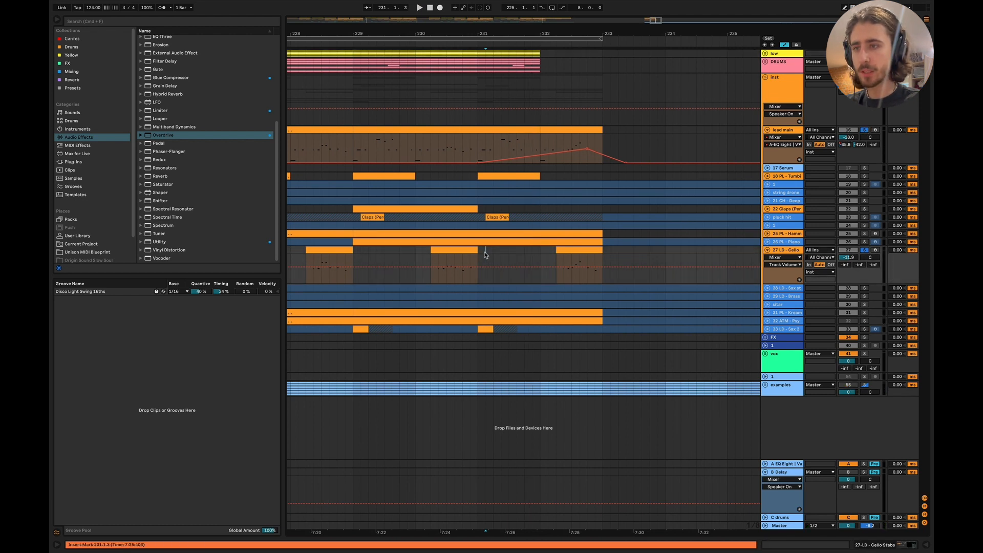
click(478, 254)
scroll(478, 254, down, 3)
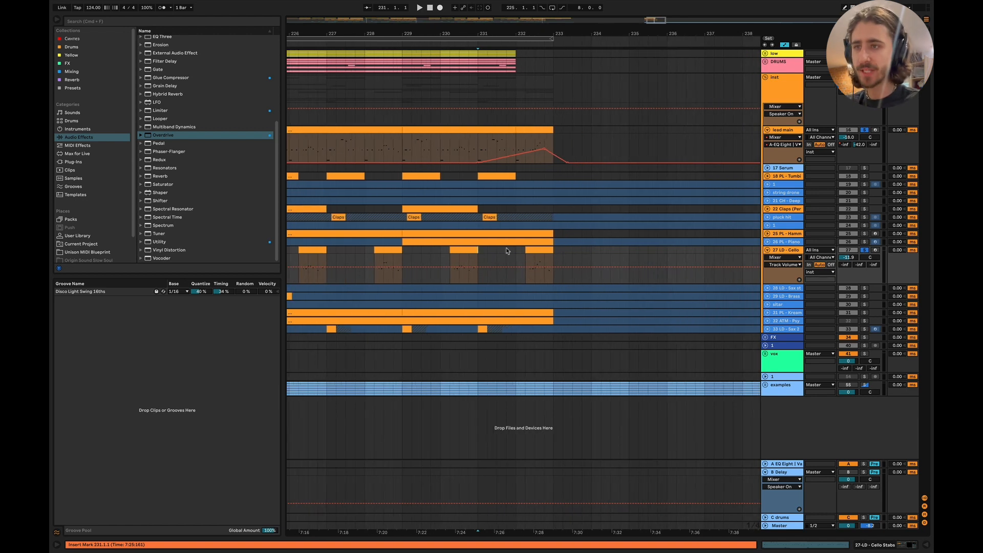
key(space)
scroll(627, 222, left, 2)
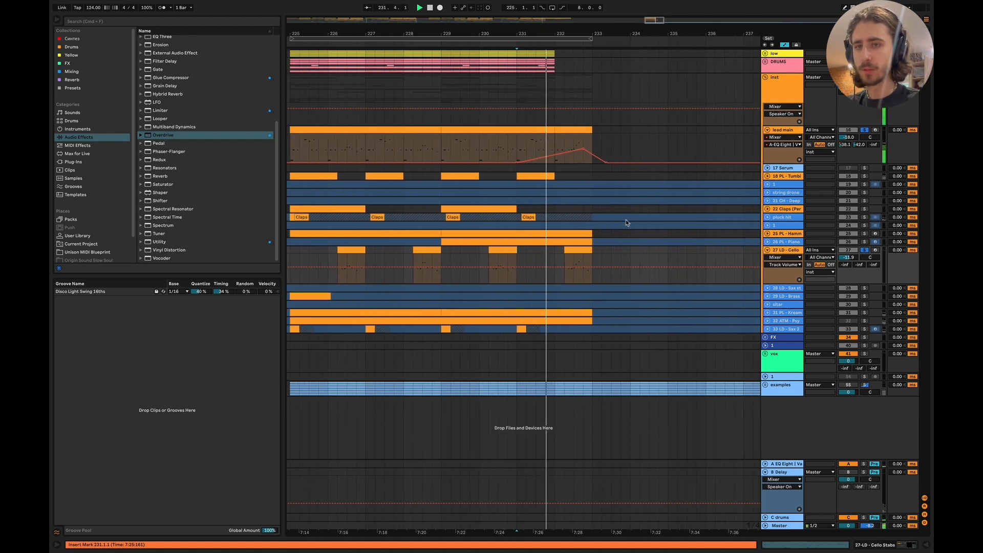
scroll(627, 223, left, 2)
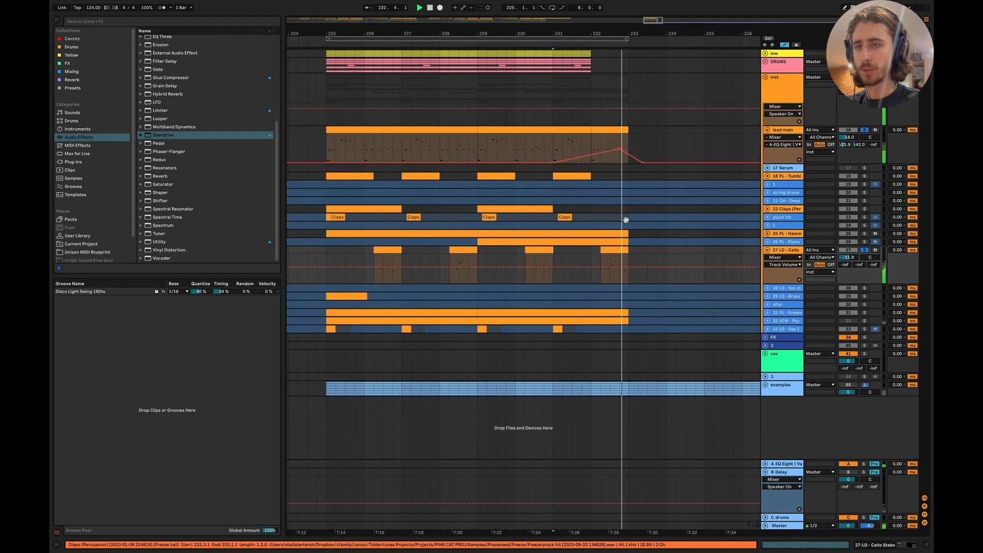
Loop the section of the inst group from bar 225 to bar 233.
scroll(626, 220, left, 3)
drag(390, 100, 693, 91)
key(super+l)
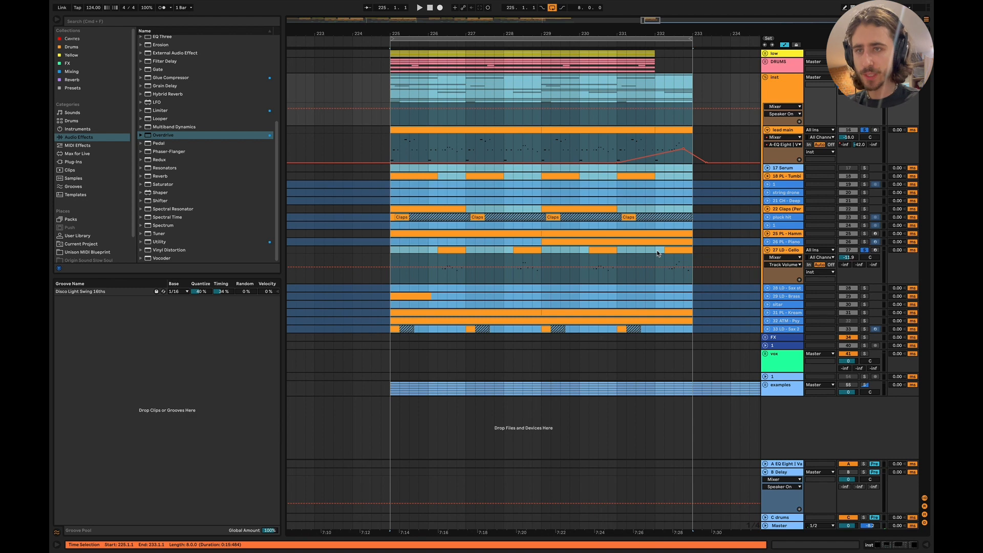
Copy the last cello clip, starting at 232.2, onto the 18 PL - Tumbi track and open its notes.
scroll(657, 254, right, 5)
scroll(575, 224, up, 5)
click(471, 262)
click(526, 251)
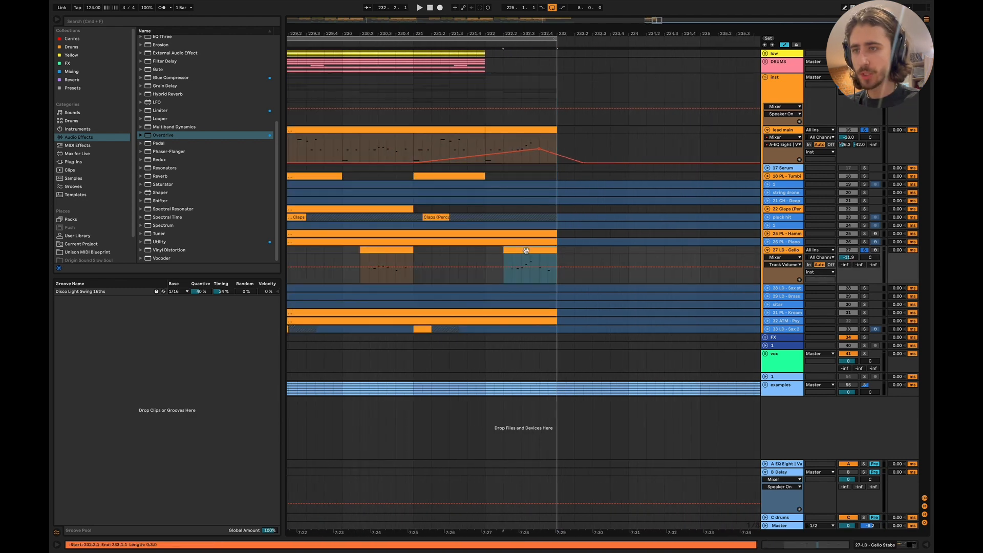
drag(525, 250, 530, 176)
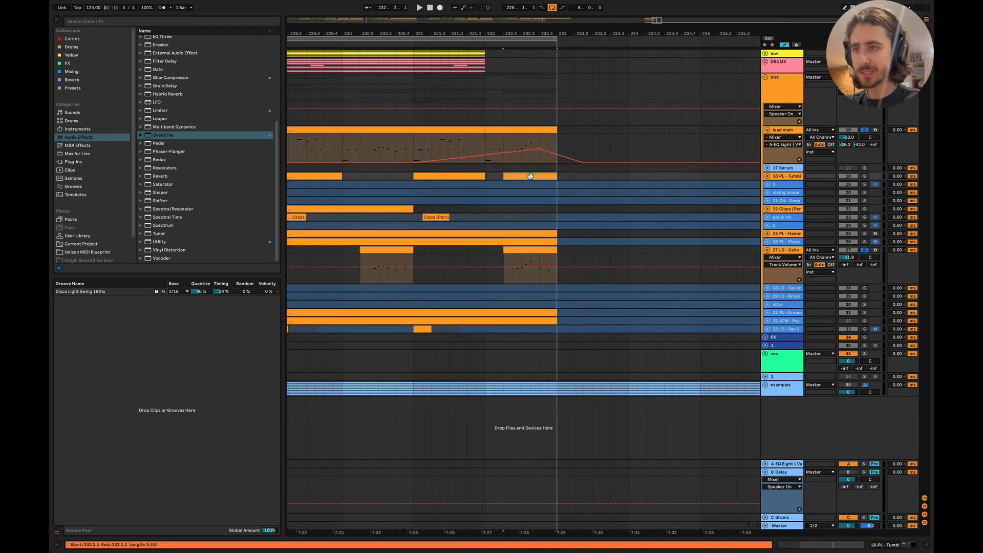
double_click(530, 176)
Unfold and solo the Tumbi track while playing the copied clip.
key(space)
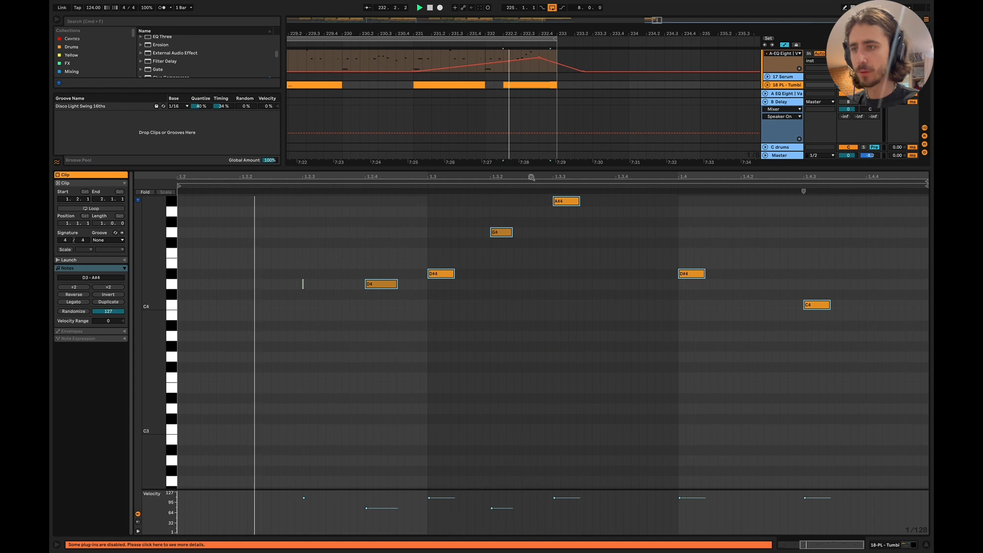
key(space)
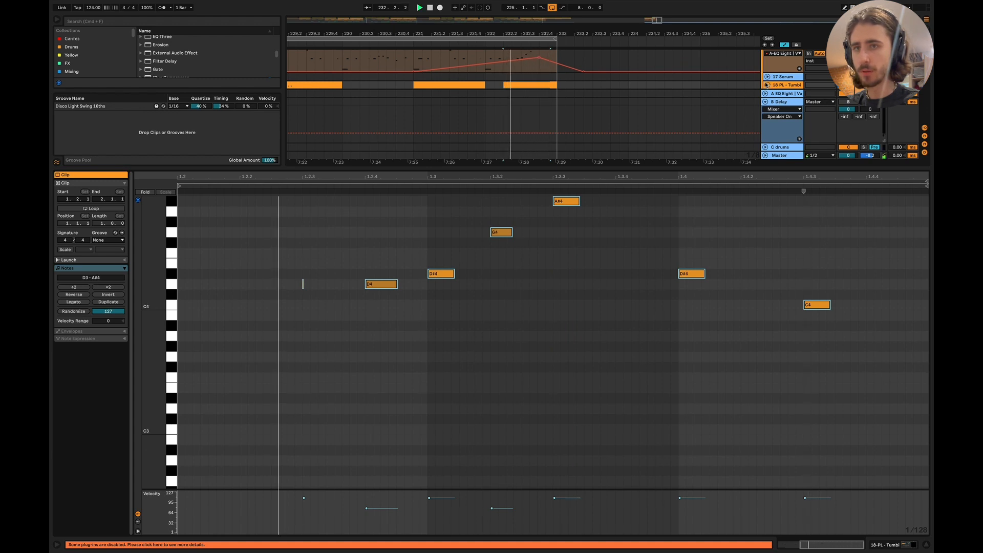
key(space)
click(767, 85)
key(space)
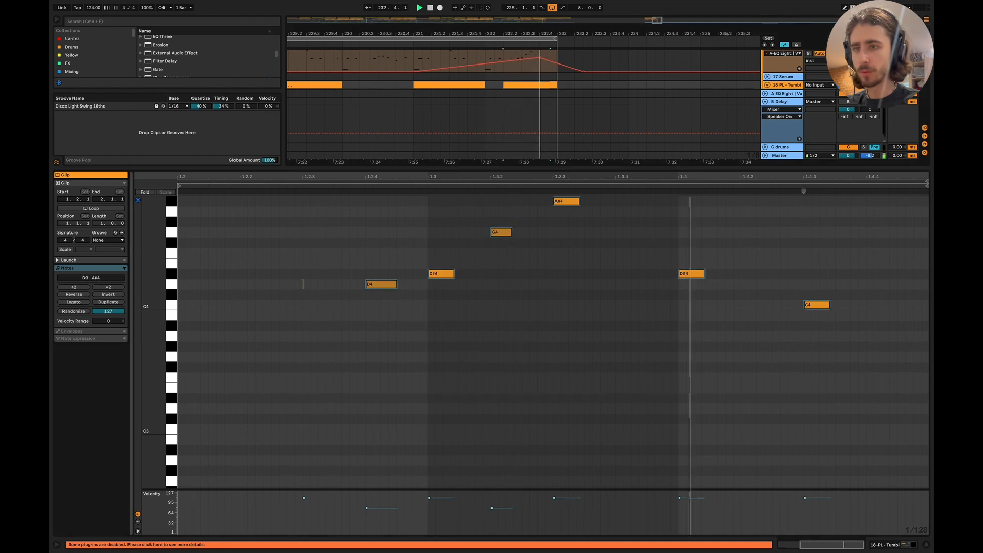
key(space)
Transpose all notes of the copied Tumbi clip down one octave, listen to it, and close the note editor.
click(671, 377)
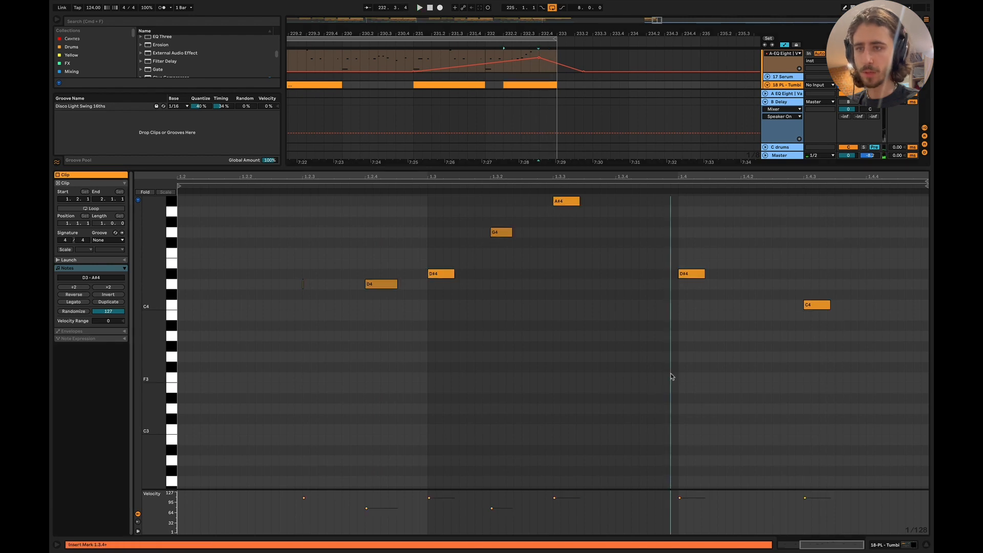
key(super+a)
key(shift+Down)
key(space)
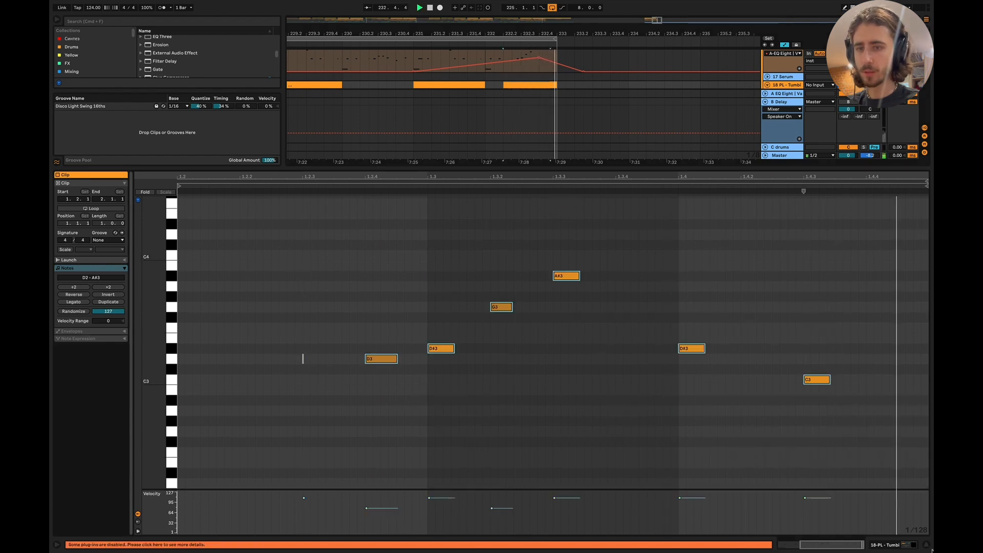
key(super+alt+l)
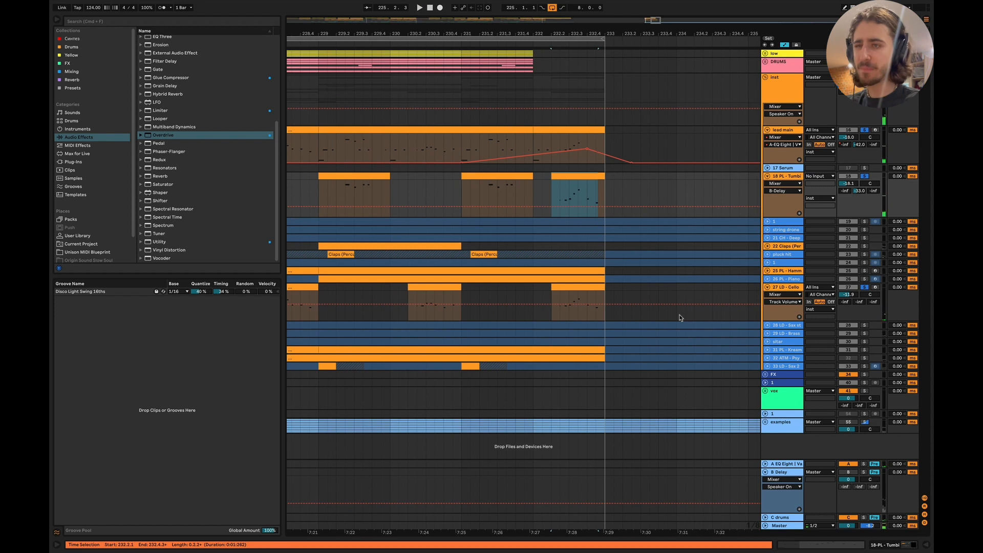
Delete the copied clip between 232.2 and bar 233 from the Tumbi track.
scroll(680, 318, left, 3)
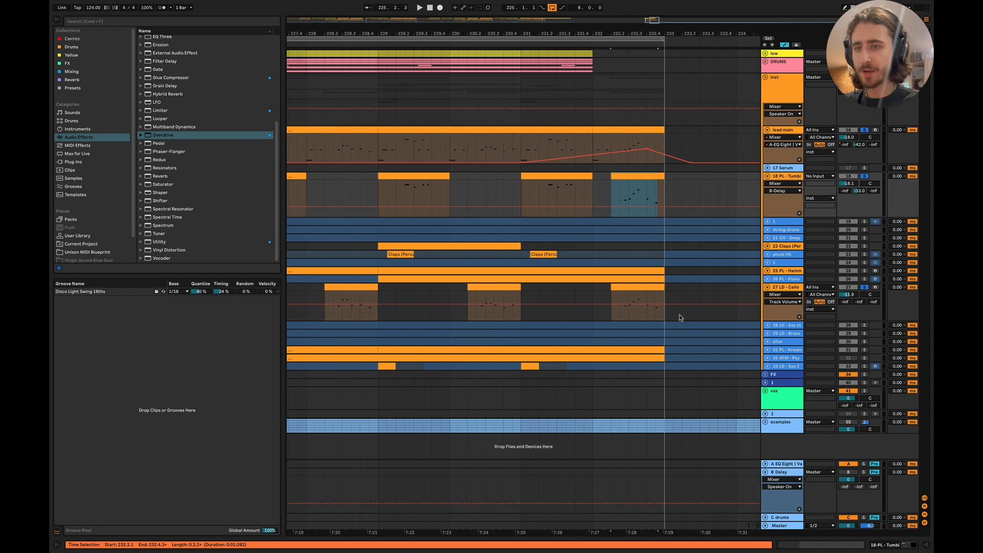
scroll(680, 318, left, 5)
scroll(543, 310, right, 5)
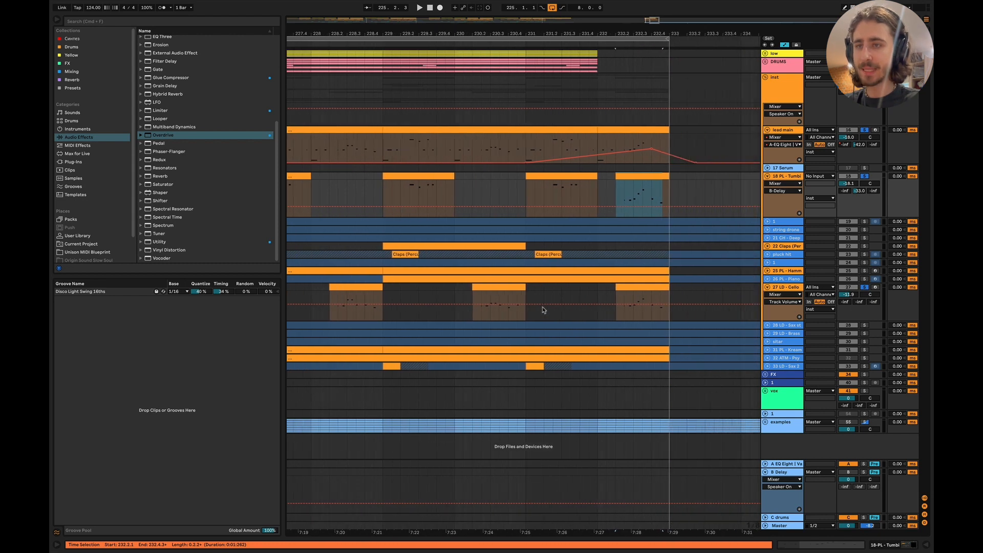
scroll(543, 310, down, 3)
scroll(543, 309, left, 5)
scroll(543, 309, right, 2)
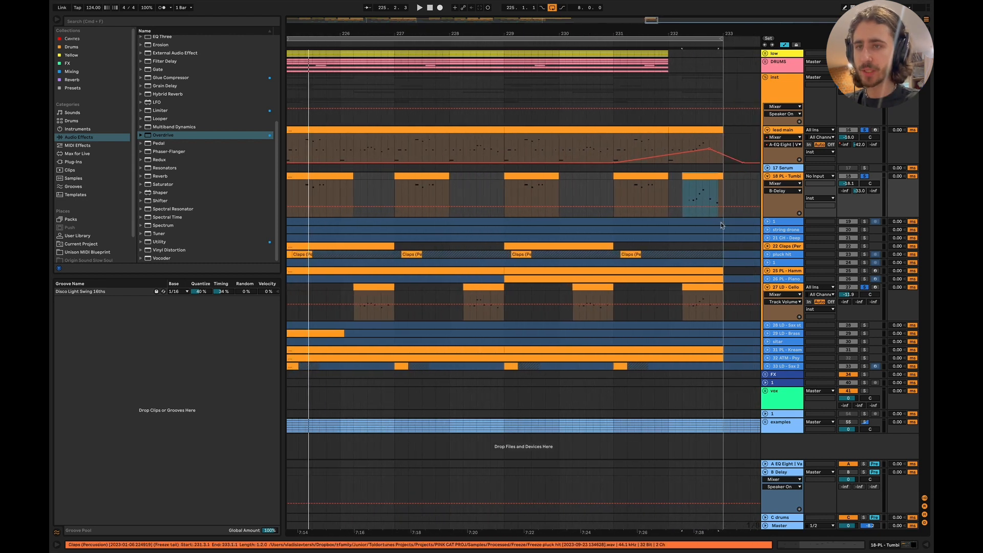
click(698, 178)
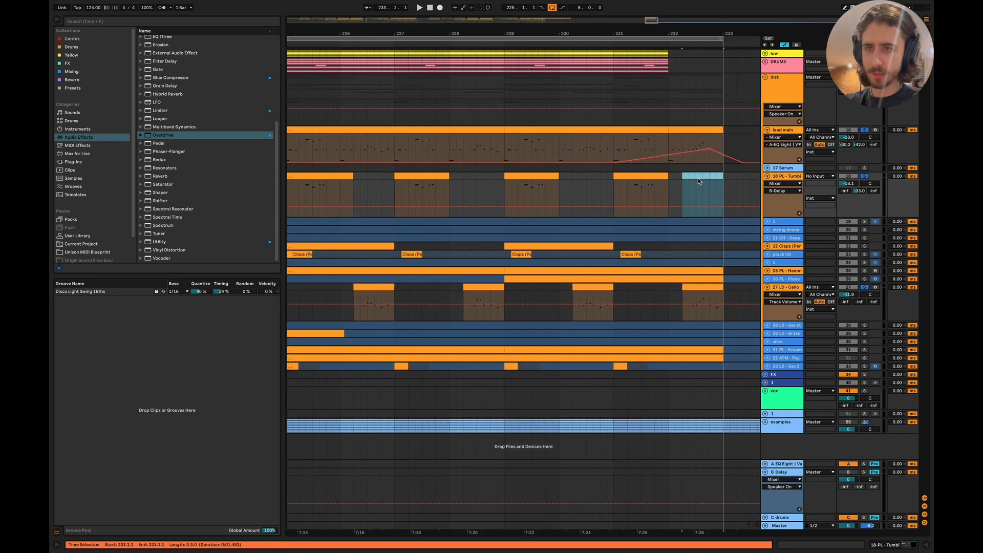
scroll(662, 202, left, 2)
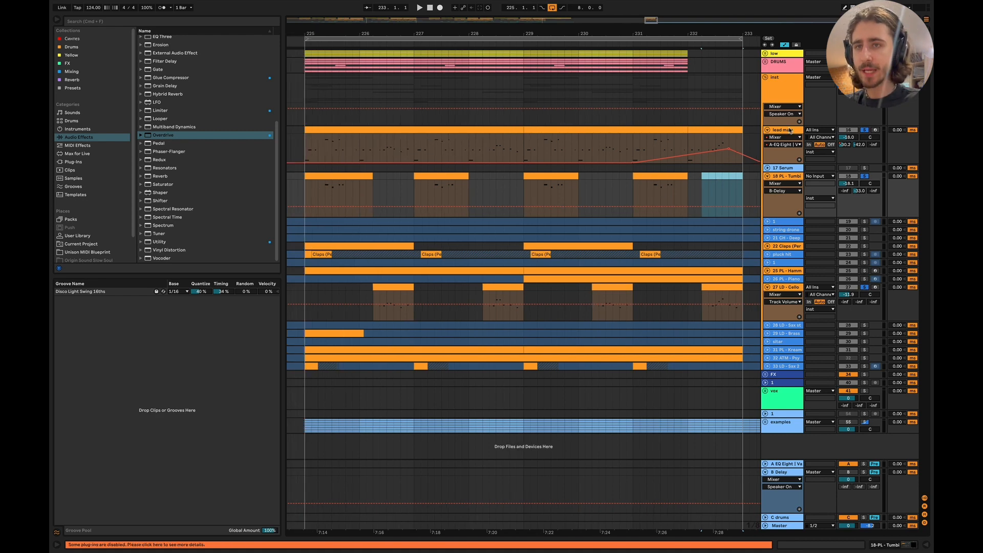
Insert an audio track below lead main and set its audio input to lead main.
right_click(791, 130)
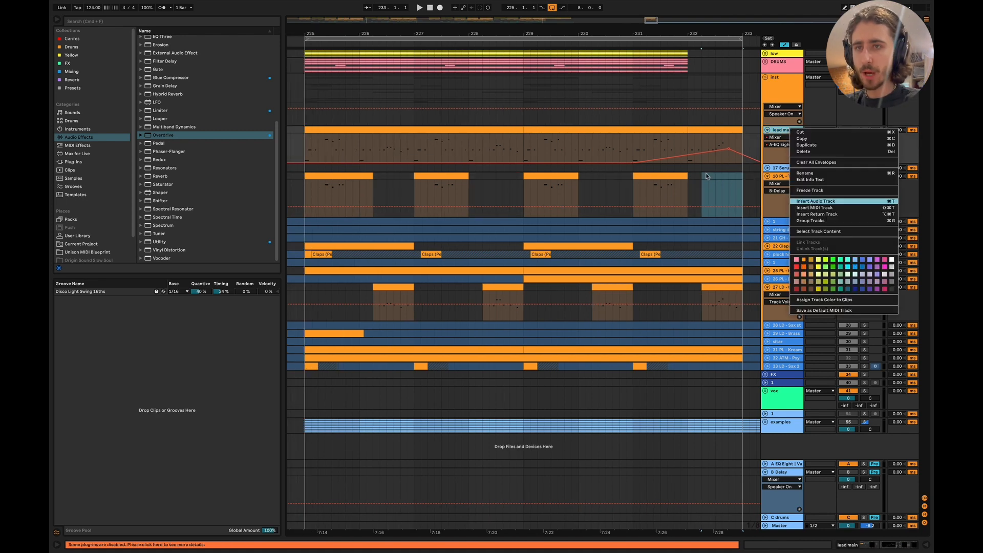
key(Return)
click(831, 169)
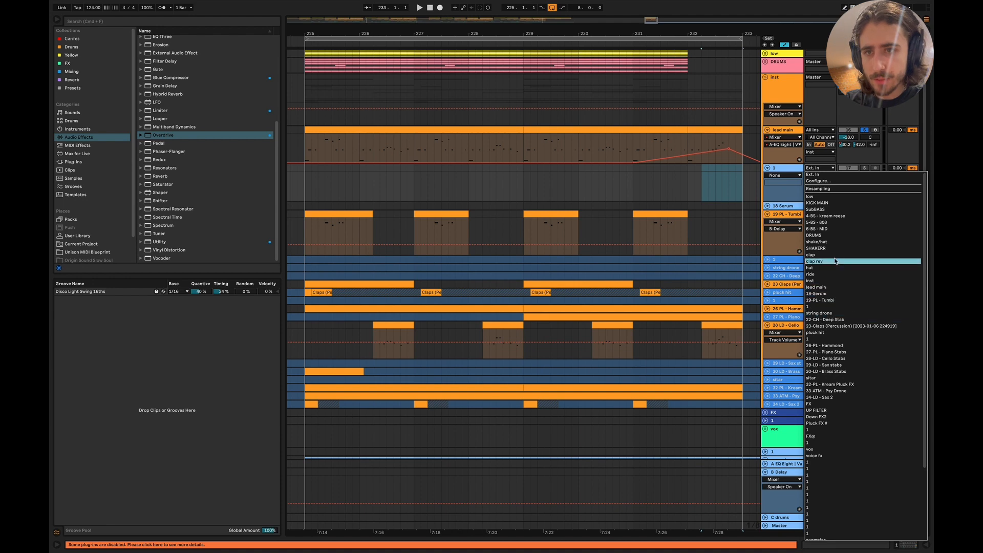
key(Return)
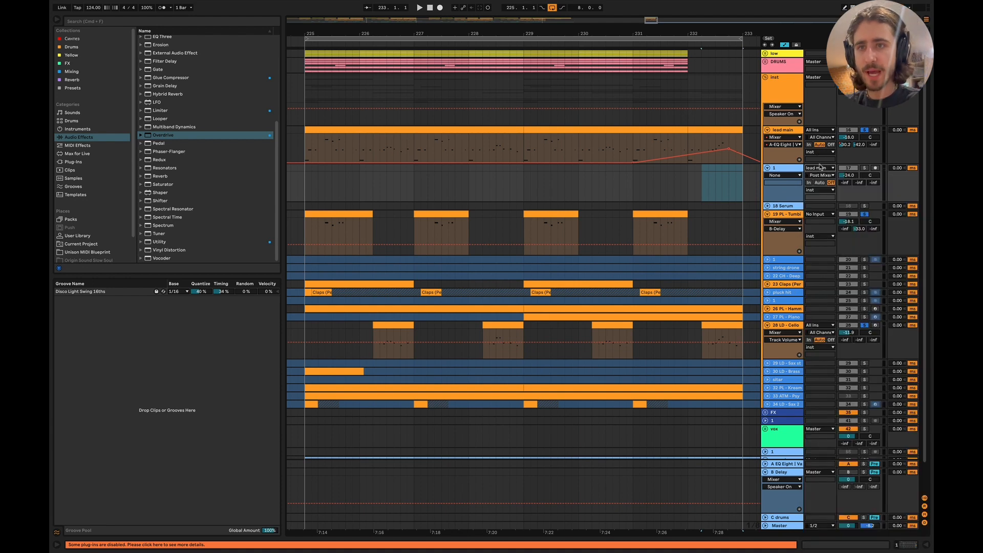
Set the new track's input to Post FX, arm it, and record the lead from bar 232 to bar 233.
scroll(701, 166, up, 4)
scroll(646, 166, right, 3)
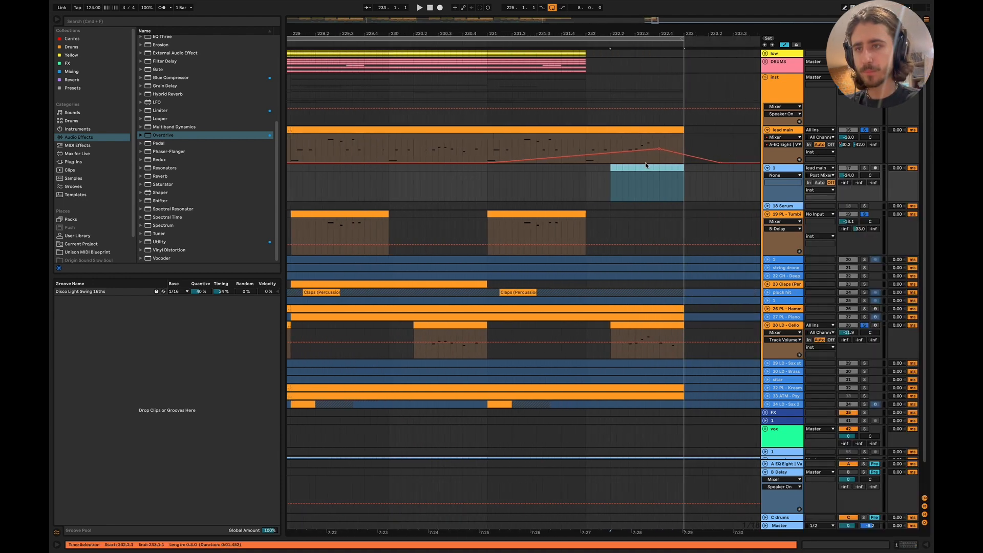
click(585, 166)
click(814, 175)
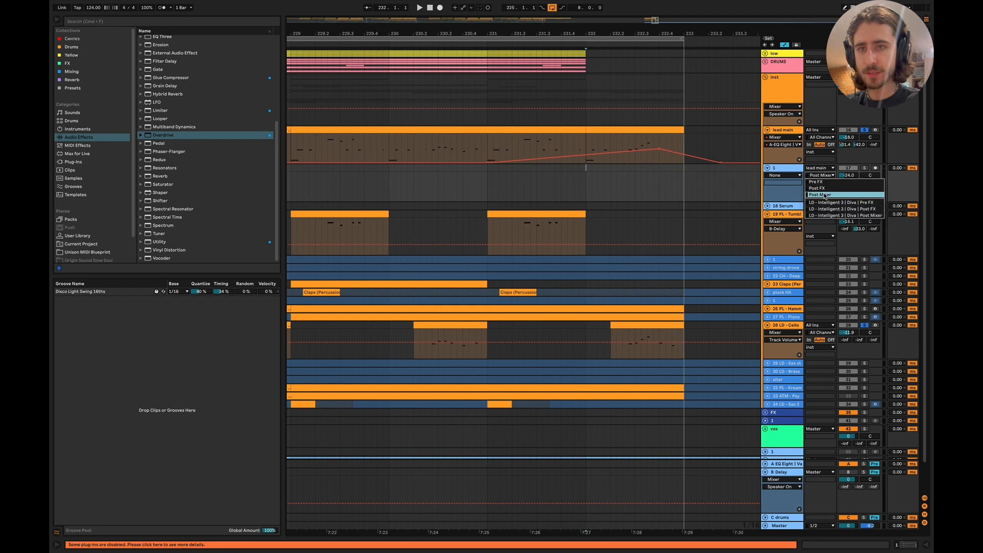
click(821, 188)
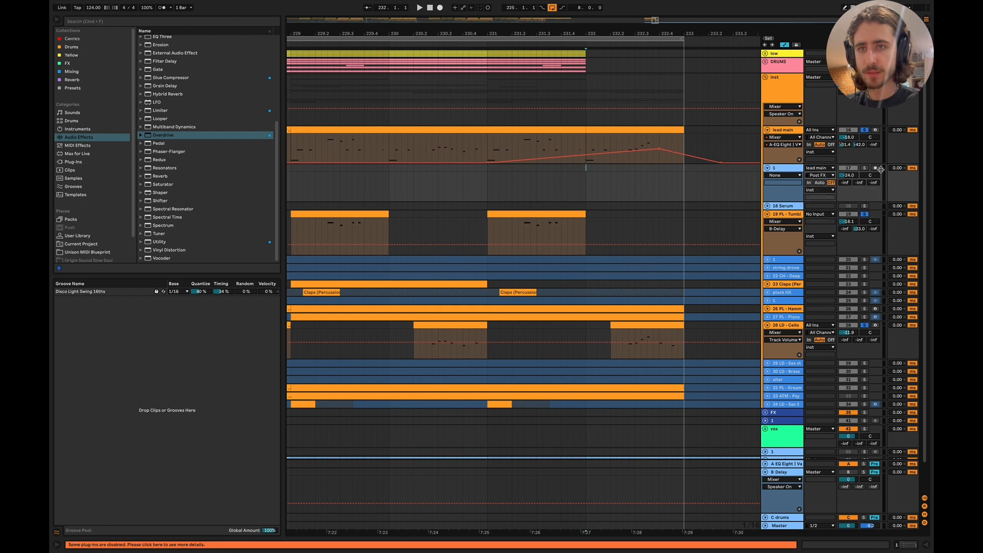
click(439, 8)
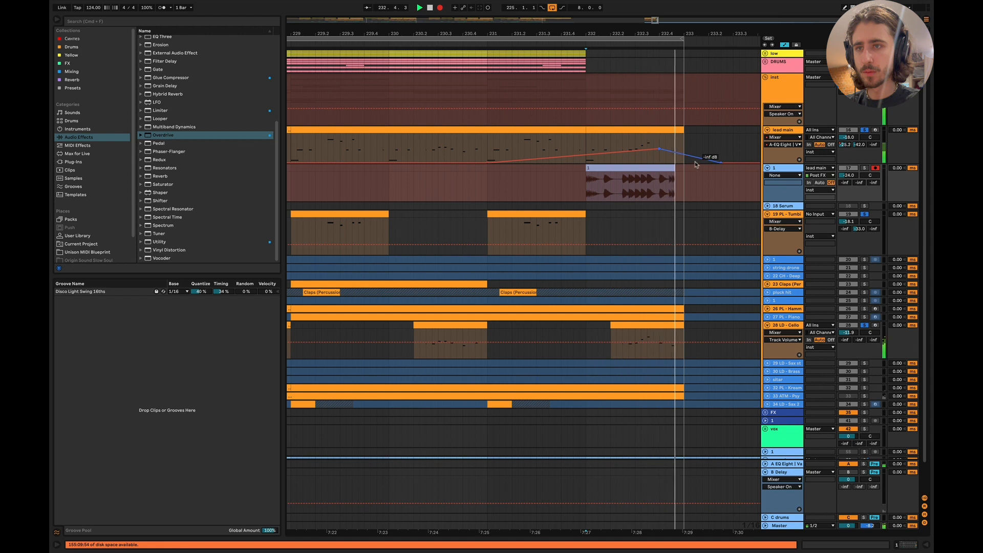
key(space)
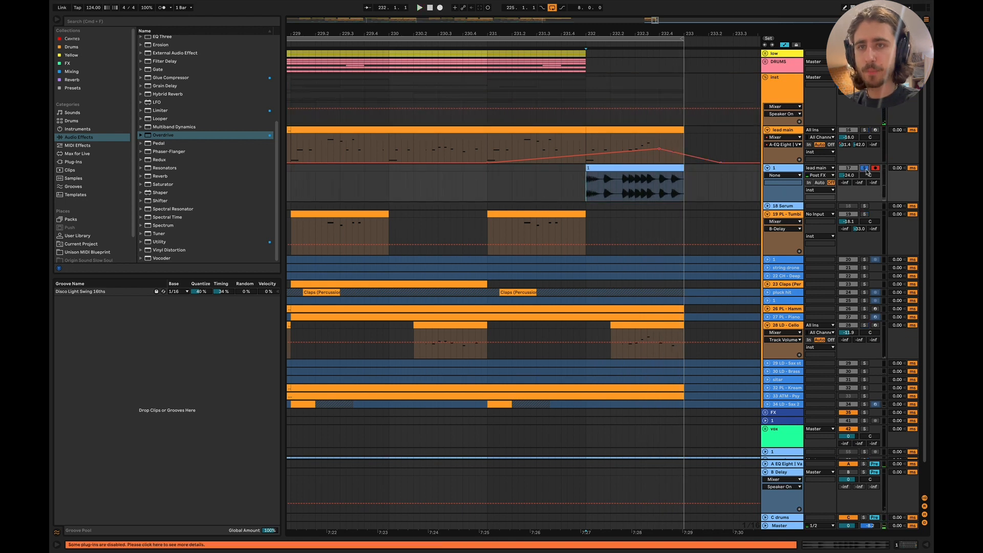
Play the soloed recording and raise its track volume to about -16.4 dB.
key(space)
drag(849, 175, 848, 169)
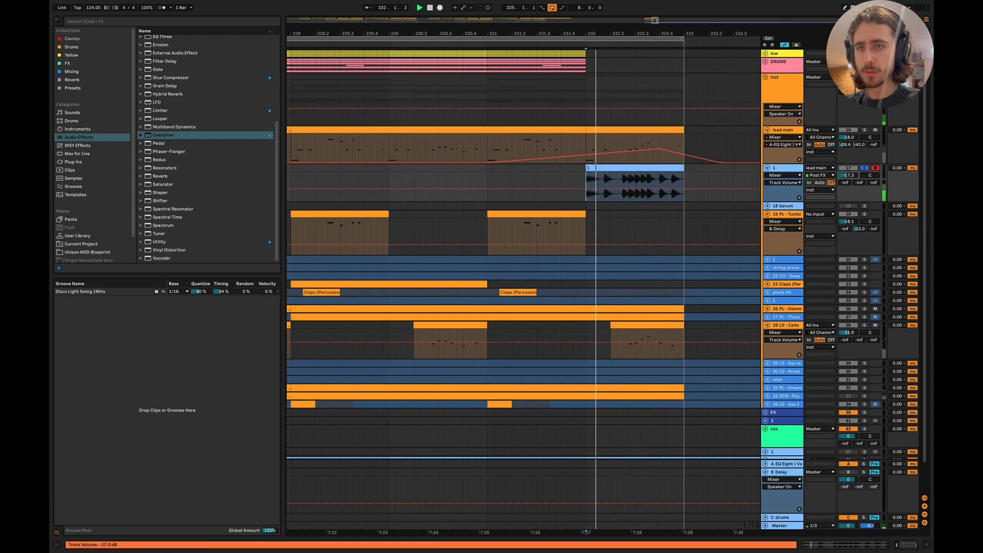
key(space)
Add Overdrive and Delay after EQ Eight on the recorded track, with both delay sides in Time mode at 25.0 ms and 60% feedback.
double_click(787, 168)
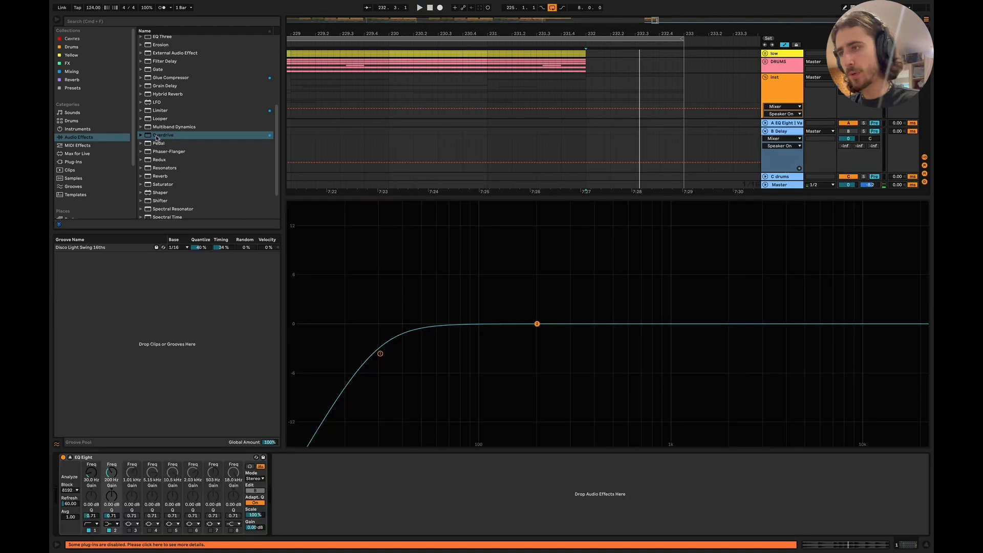
drag(157, 138, 327, 518)
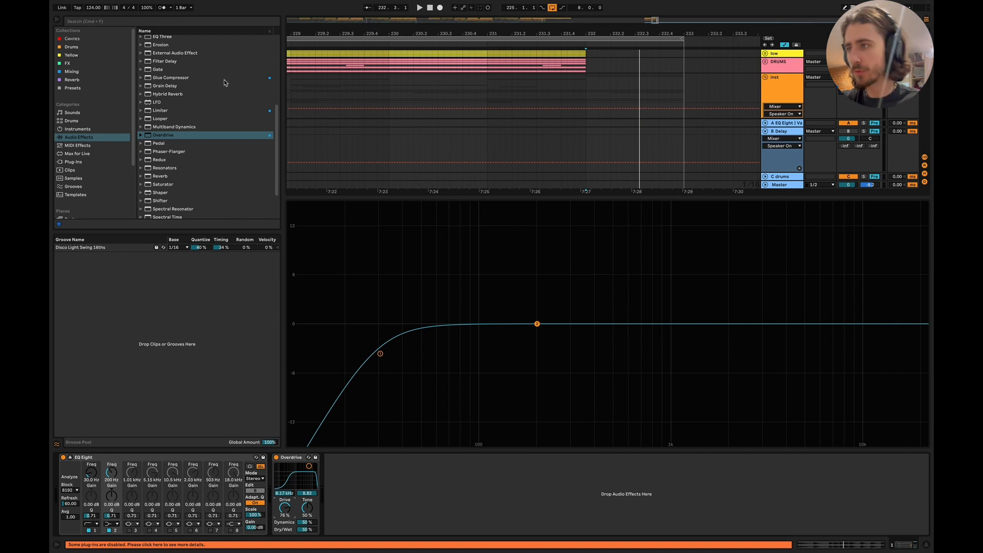
scroll(184, 129, up, 5)
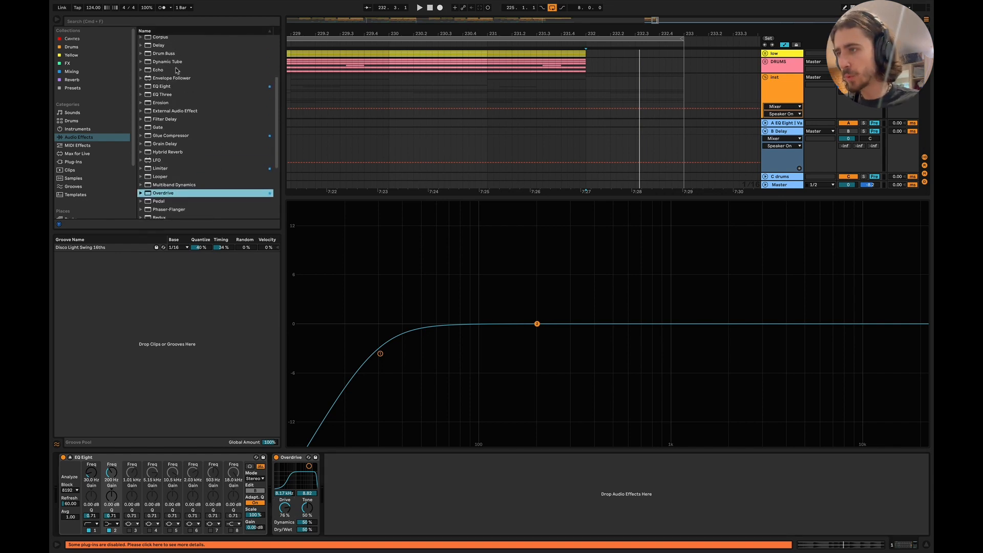
drag(300, 236, 348, 468)
drag(426, 471, 358, 516)
click(367, 471)
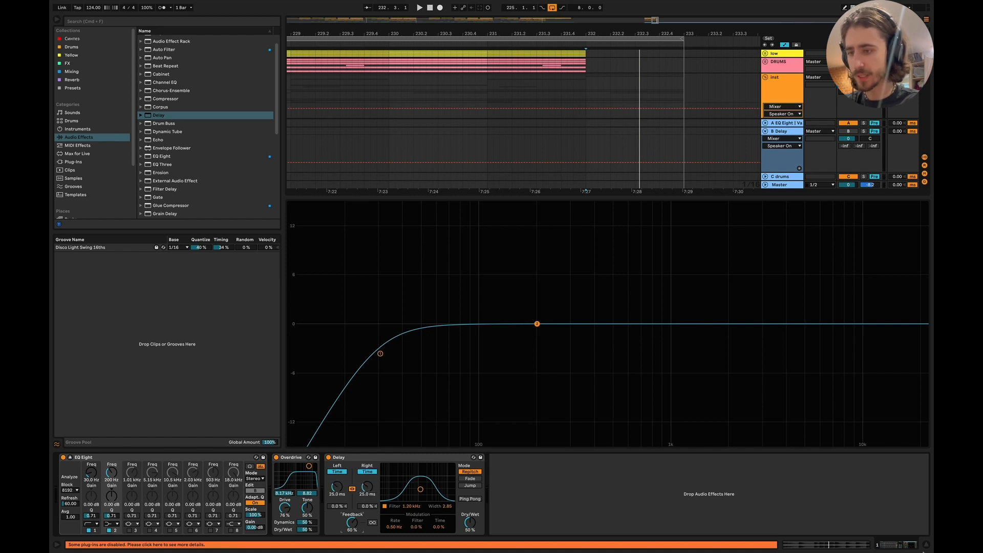
click(927, 546)
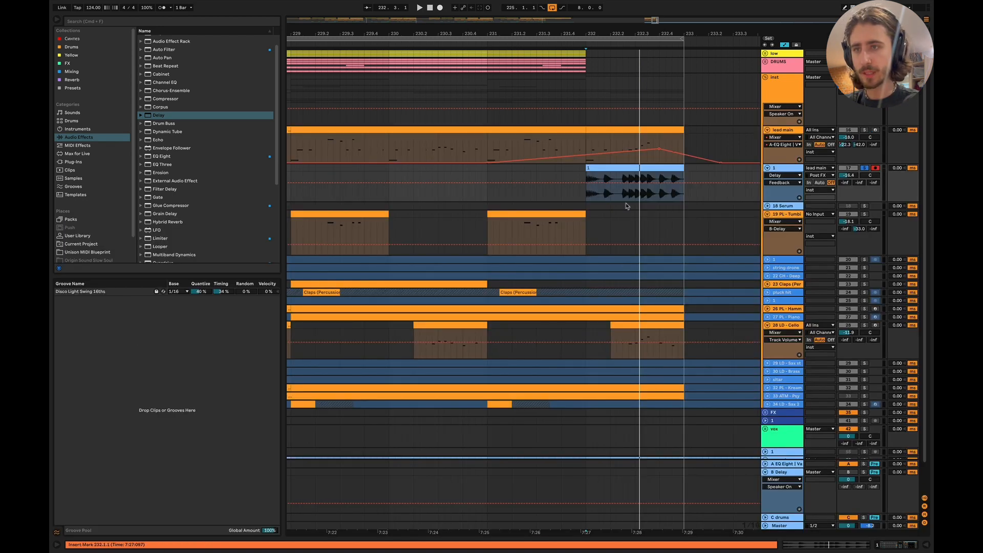
Toggle solo on the recorded lead track and play its processed clip from bar 232.
click(864, 169)
key(space)
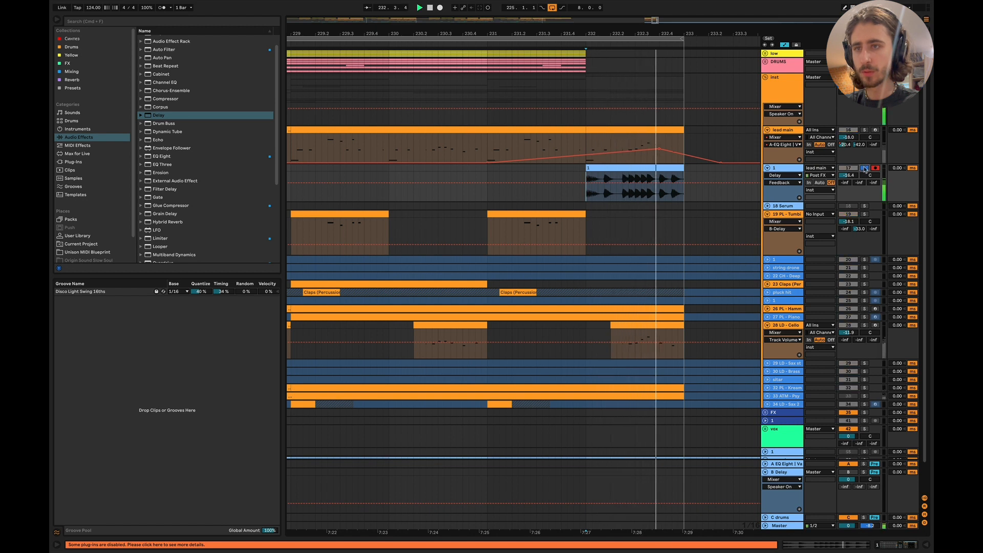
scroll(599, 180, down, 5)
click(539, 176)
key(space)
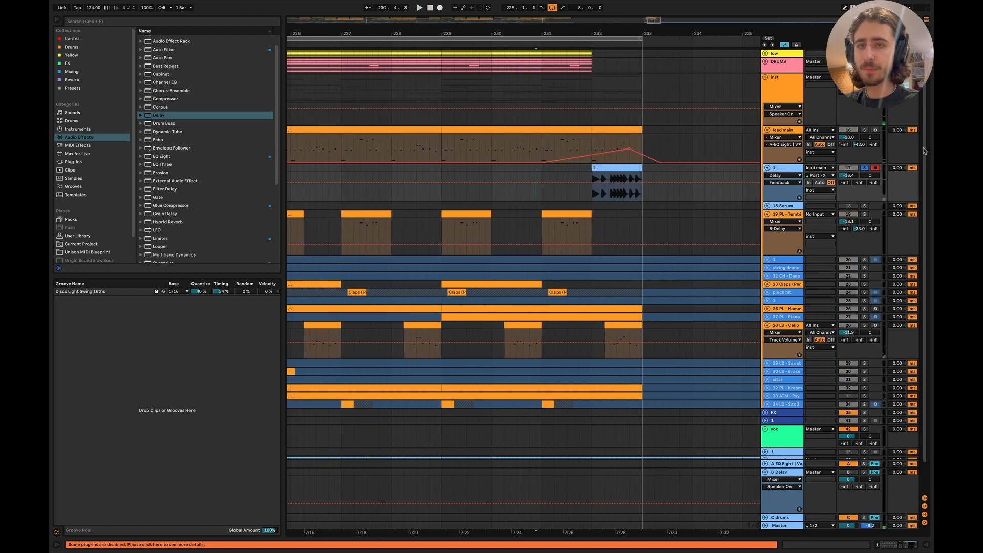
Turn off solo on lead main and the recorded track, and play the full arrangement from bar 229.
click(864, 131)
click(491, 176)
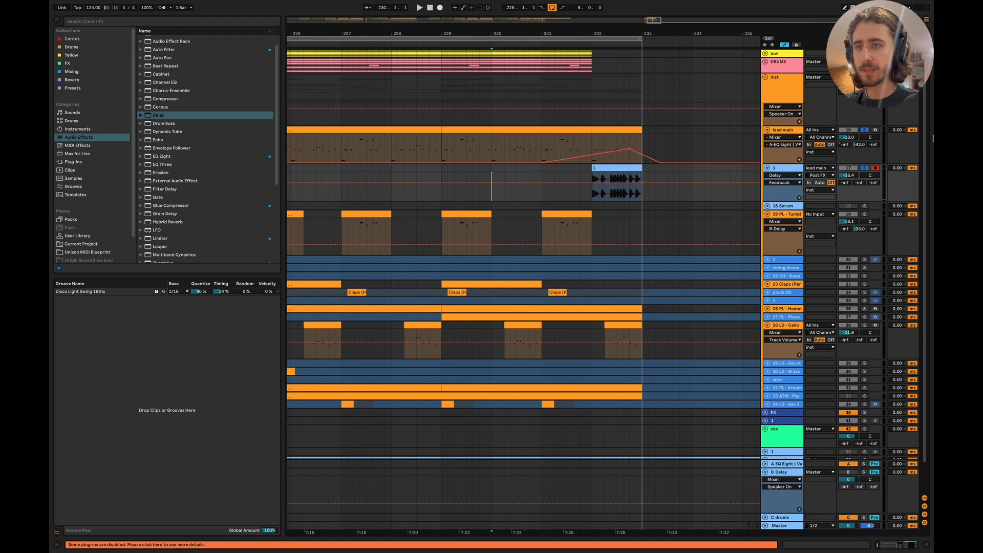
click(864, 130)
click(454, 88)
key(space)
scroll(787, 402, down, 2)
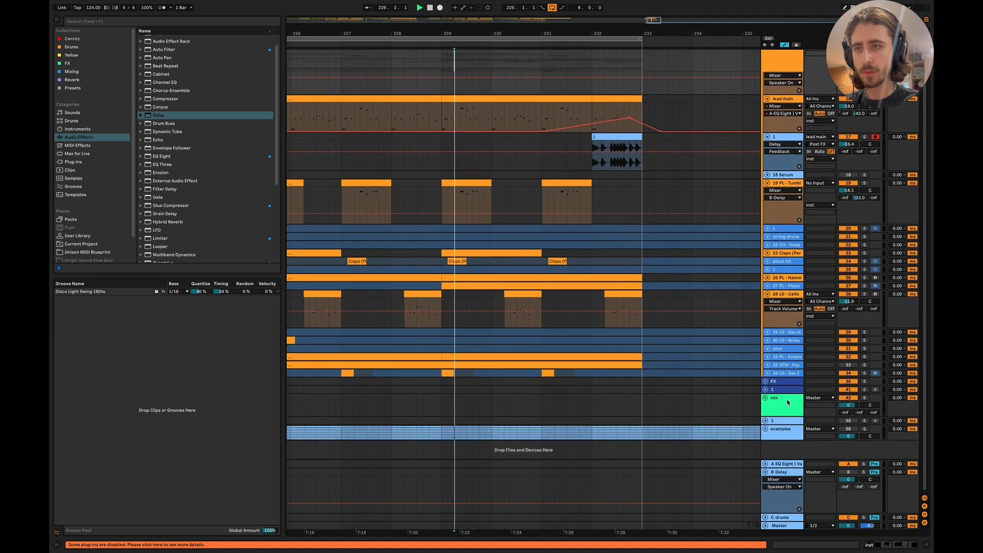
scroll(848, 156, up, 2)
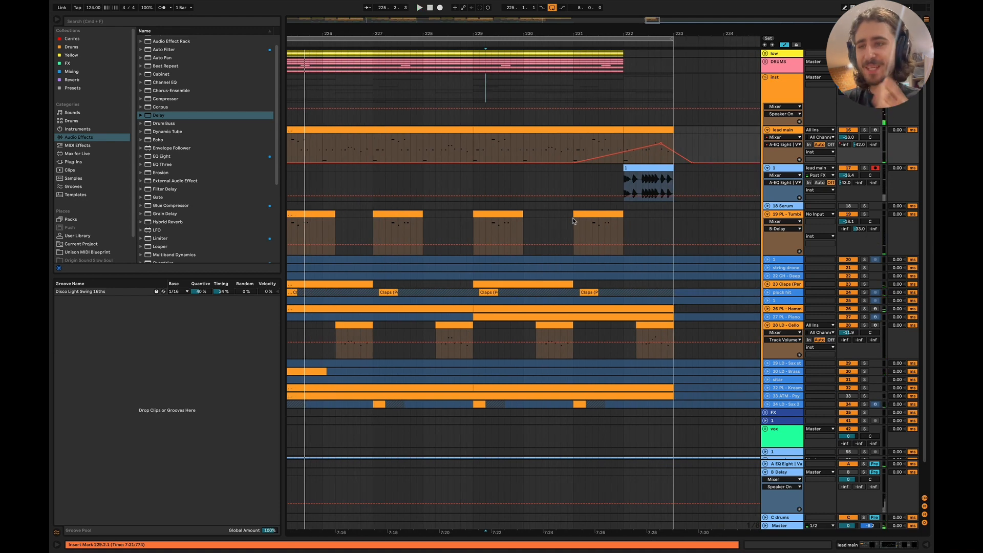
Switch to the mind map in Firefox and examine the Rhythm and Harmony branches under Addition.
key(super+Tab)
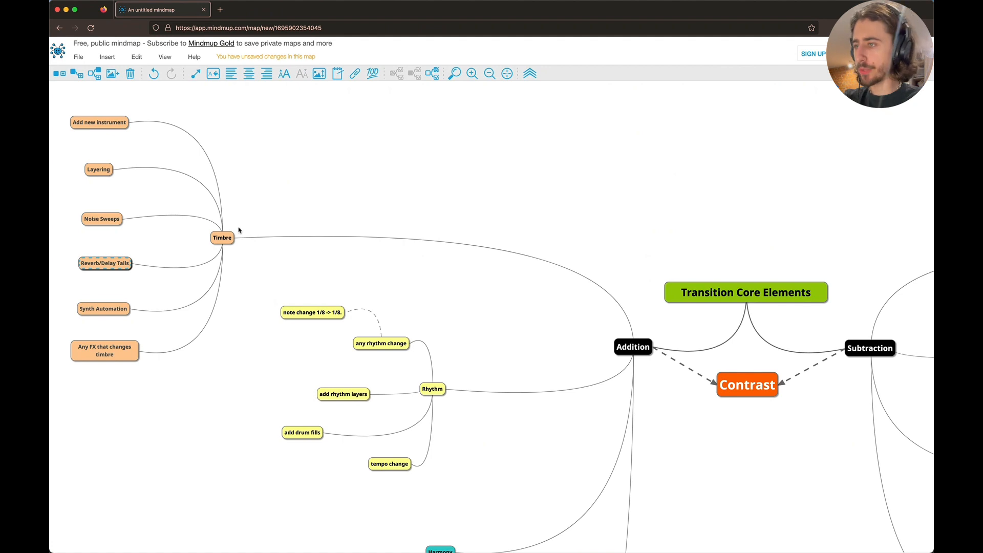
scroll(239, 230, down, 1)
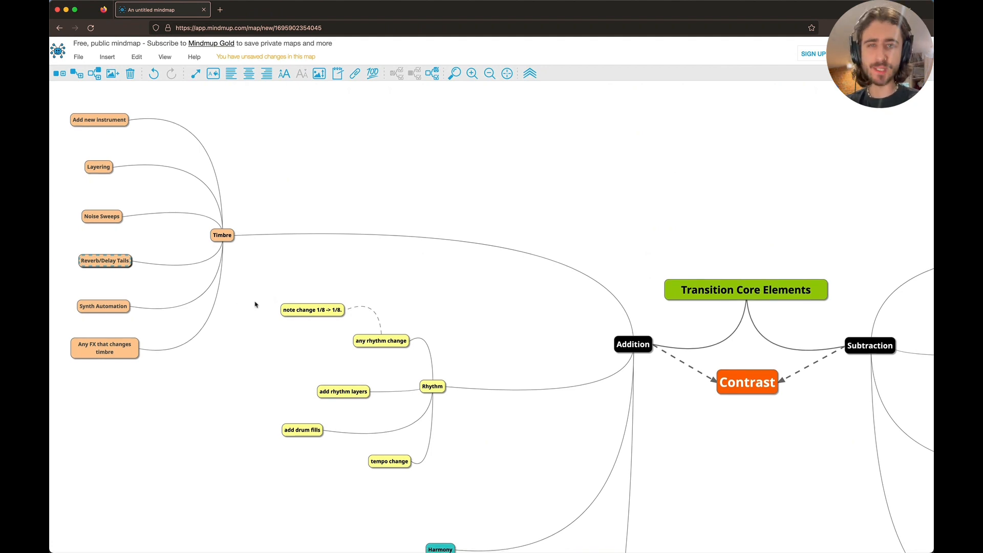
scroll(277, 329, down, 3)
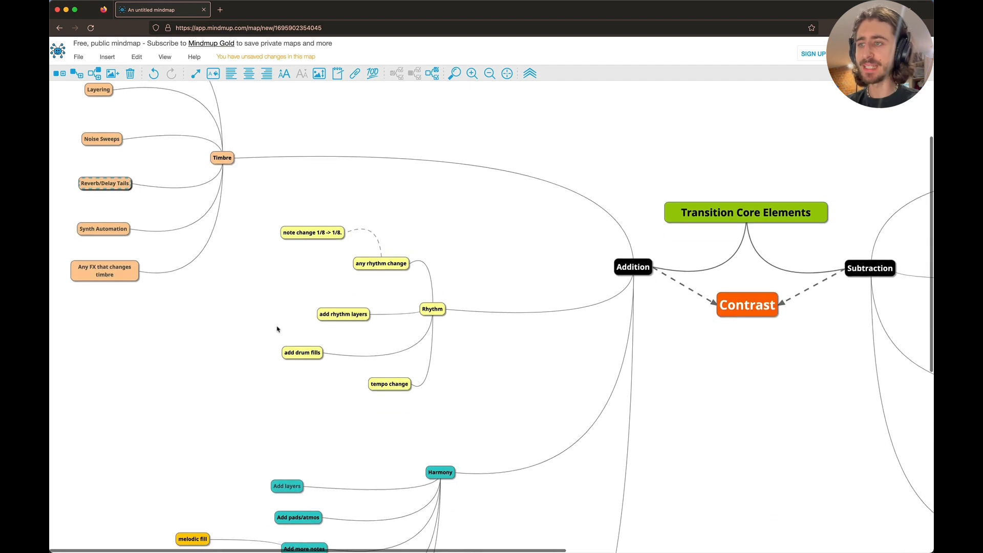
scroll(277, 329, down, 2)
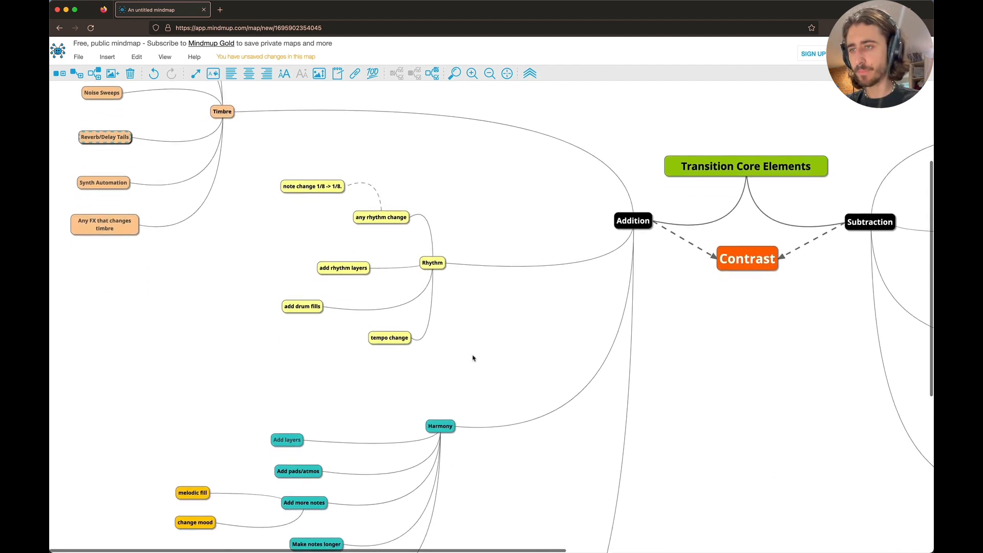
scroll(439, 327, down, 2)
key(super+Tab)
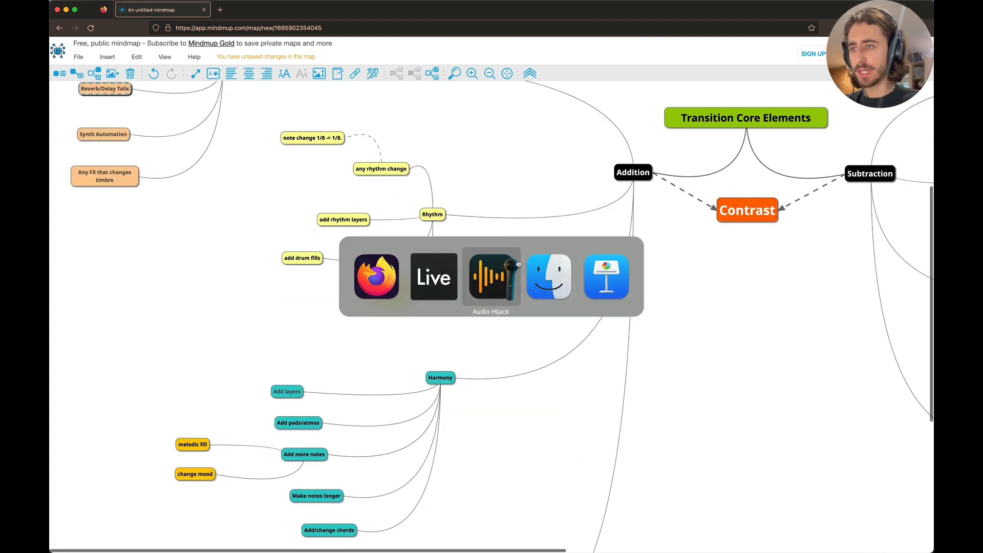
scroll(437, 457, down, 3)
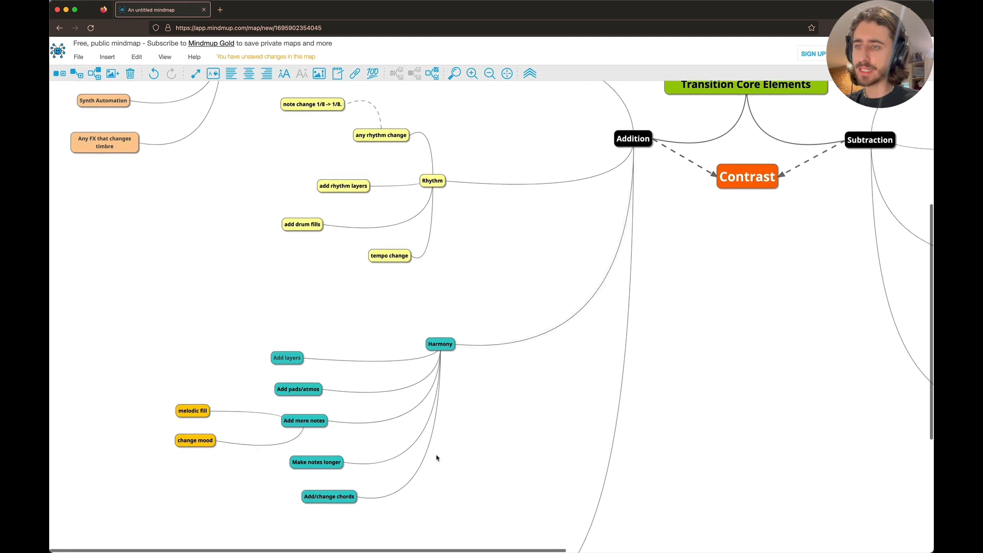
scroll(437, 457, down, 2)
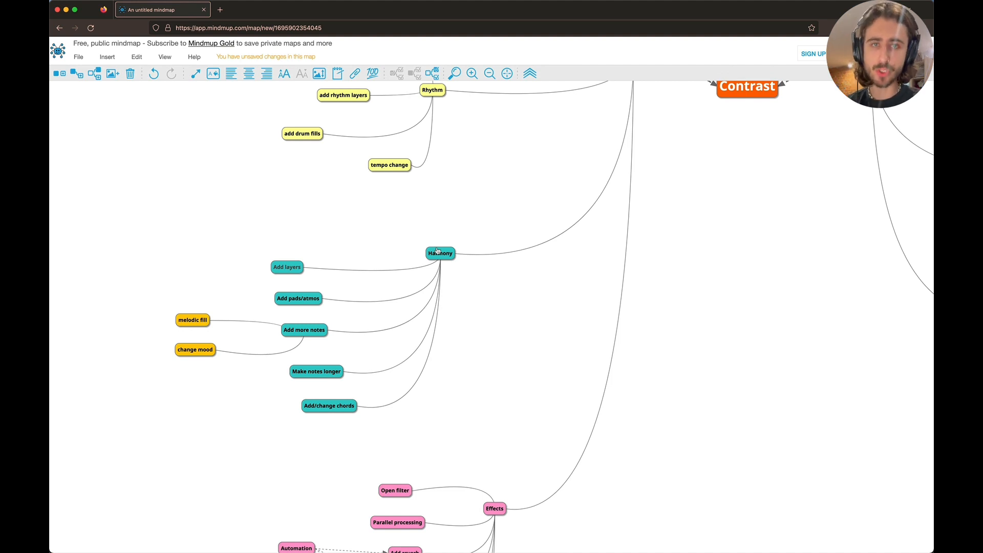
Switch back to Ableton Live and delete the recorded clip at bars 232 to 233 below lead main.
key(super+Tab)
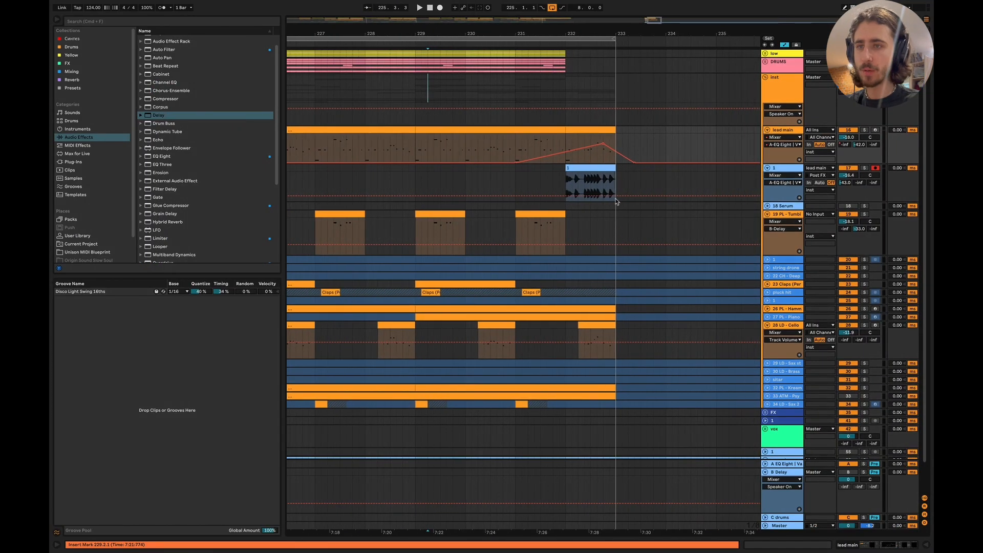
scroll(616, 201, up, 5)
click(571, 172)
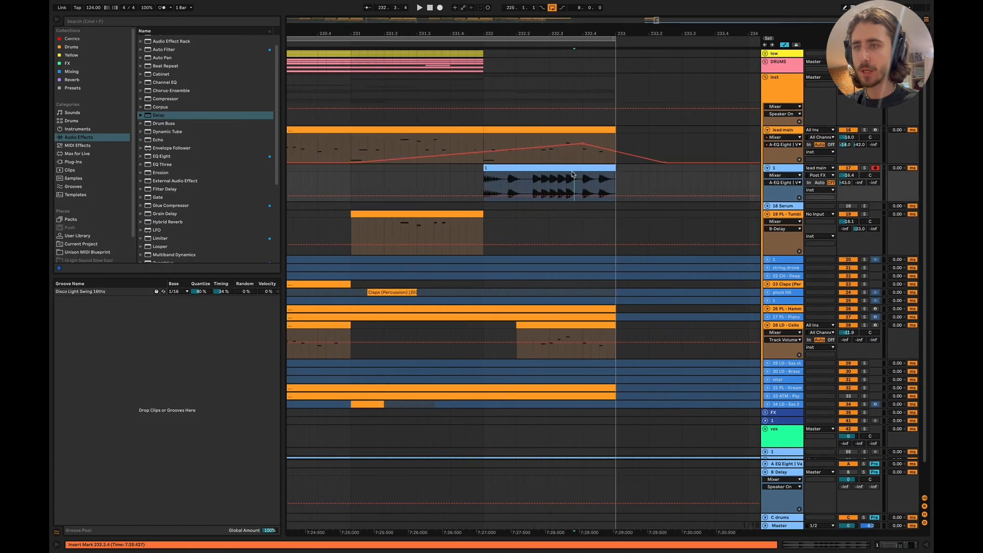
scroll(636, 189, down, 5)
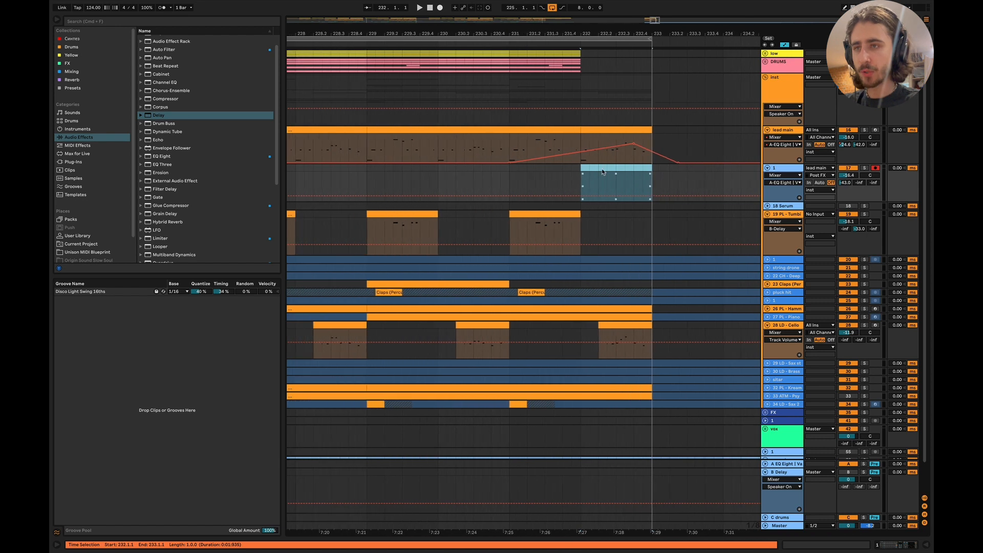
key(Up)
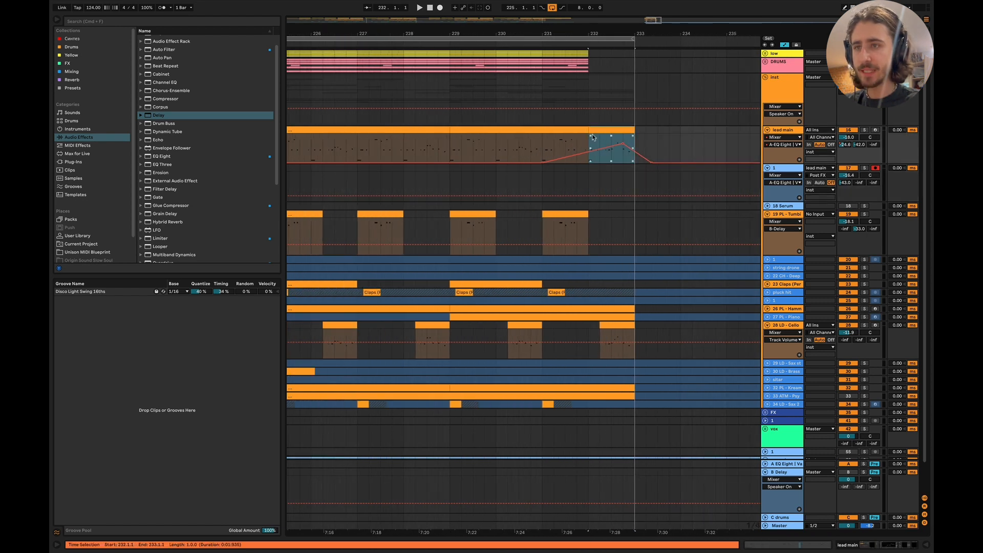
Loop bars 229 to 233 across the inst group tracks and play the transition.
click(590, 142)
scroll(534, 175, down, 5)
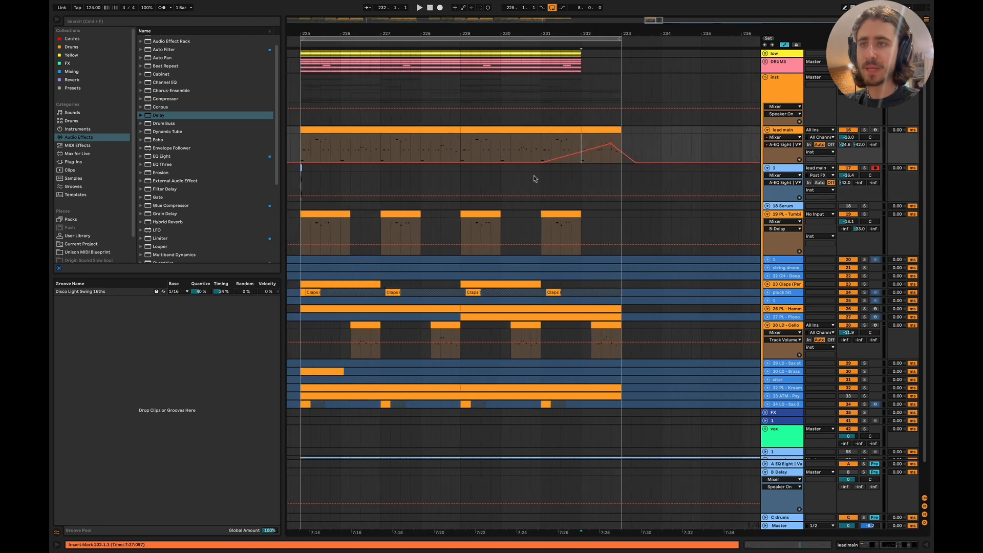
click(487, 148)
drag(485, 118, 593, 96)
key(super+l)
key(space)
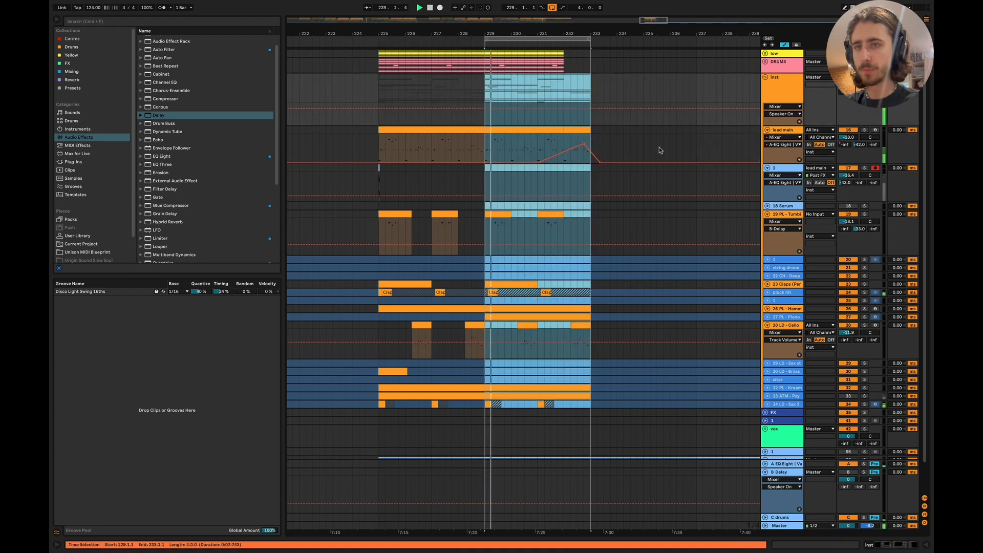
scroll(654, 149, up, 3)
click(455, 141)
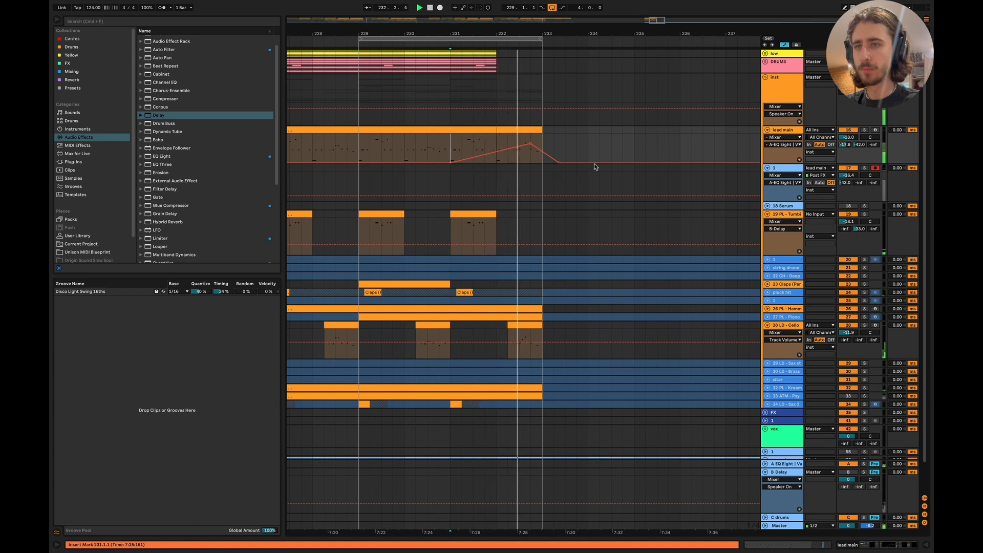
key(space)
Lower lead main's A send to -inf, solo the track, and play it from bar 232 and from bar 228.
drag(845, 144, 845, 174)
click(500, 141)
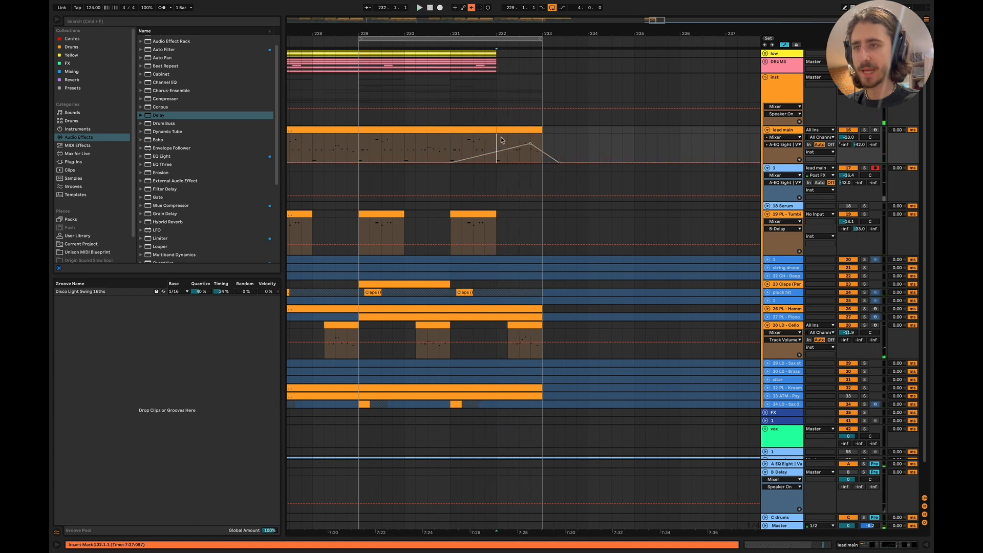
click(864, 130)
key(space)
scroll(595, 185, left, 5)
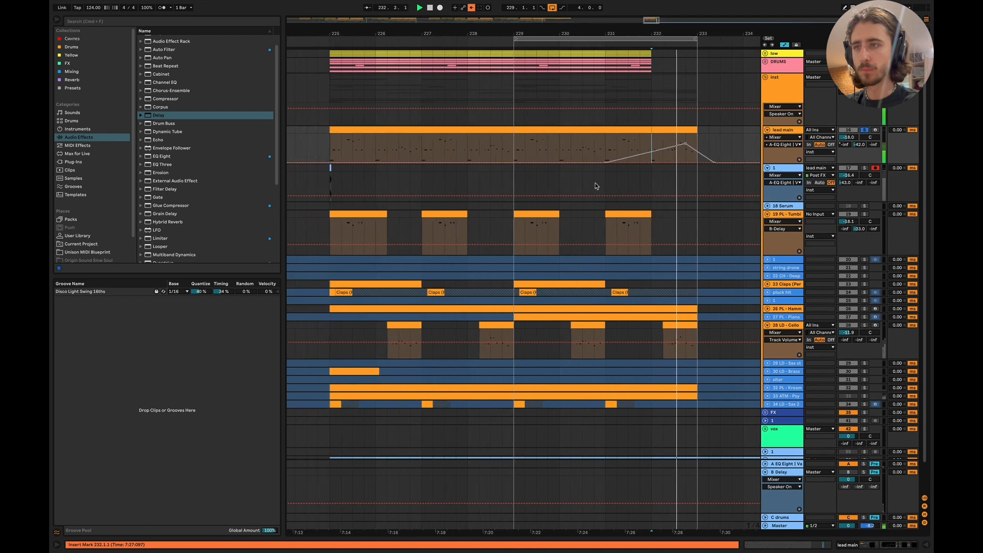
key(space)
click(467, 154)
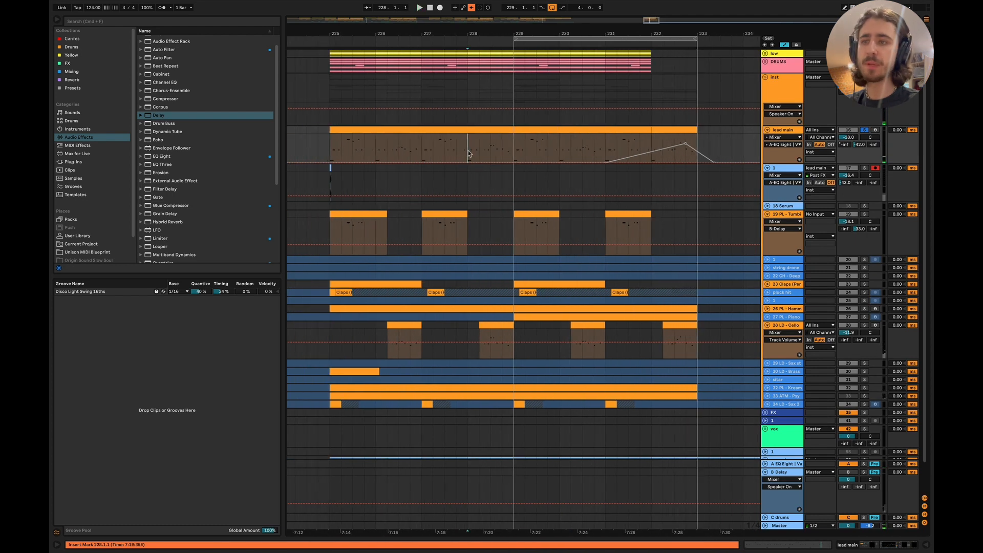
key(space)
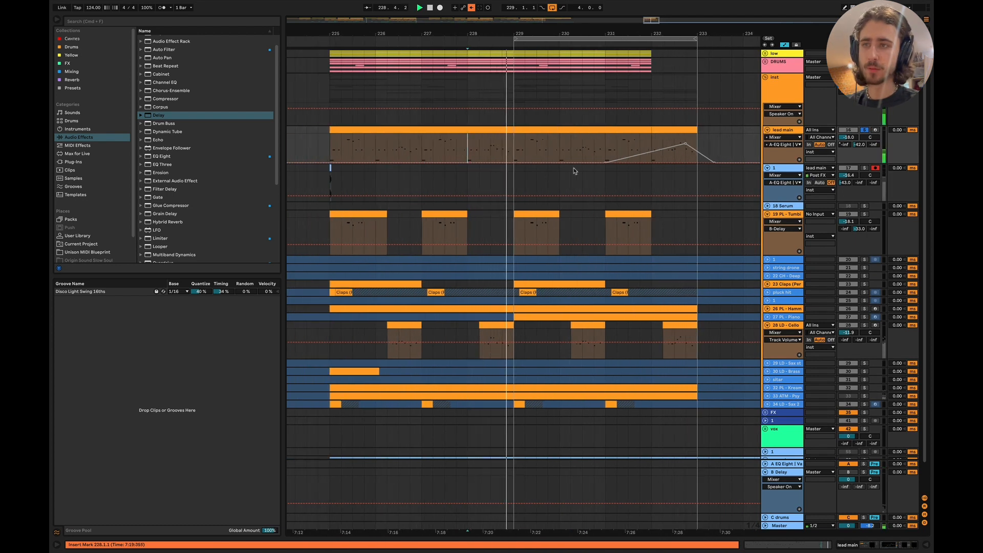
Split the lead main clip at bar 232 and color its final one-bar section pink.
click(654, 140)
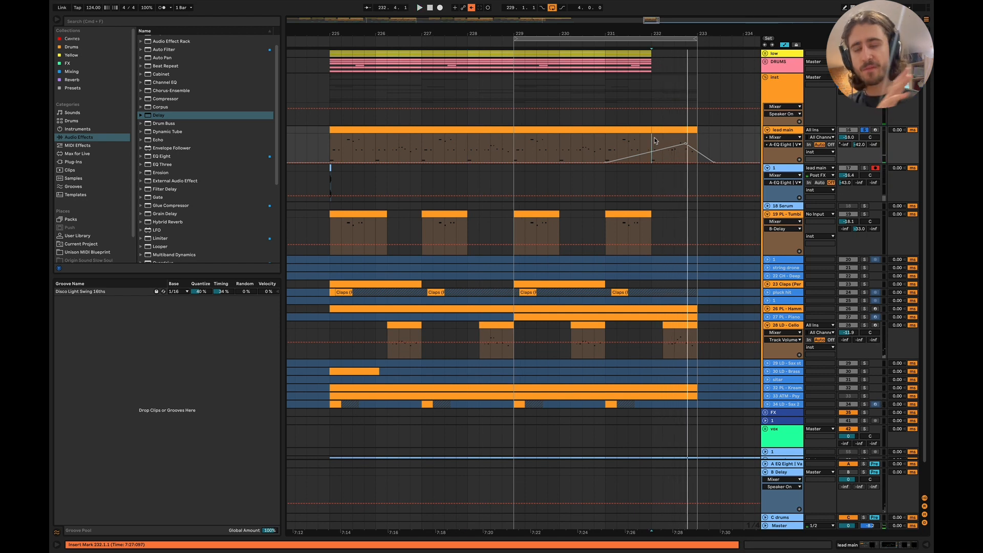
right_click(609, 131)
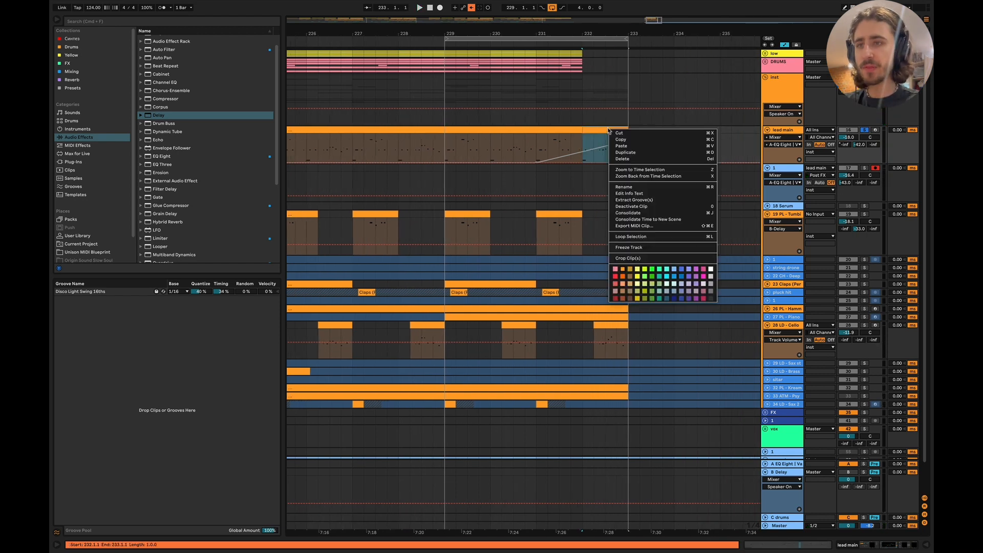
click(616, 270)
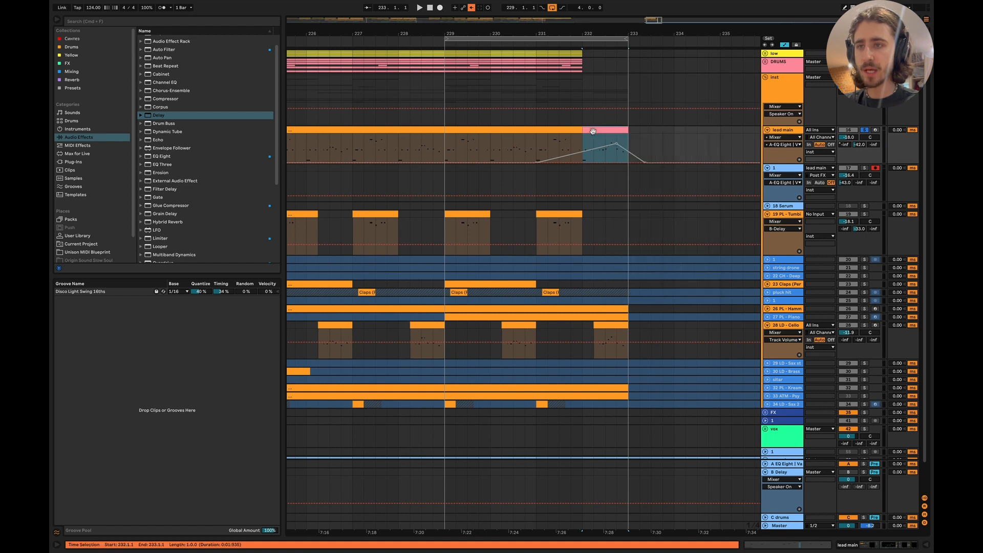
click(659, 140)
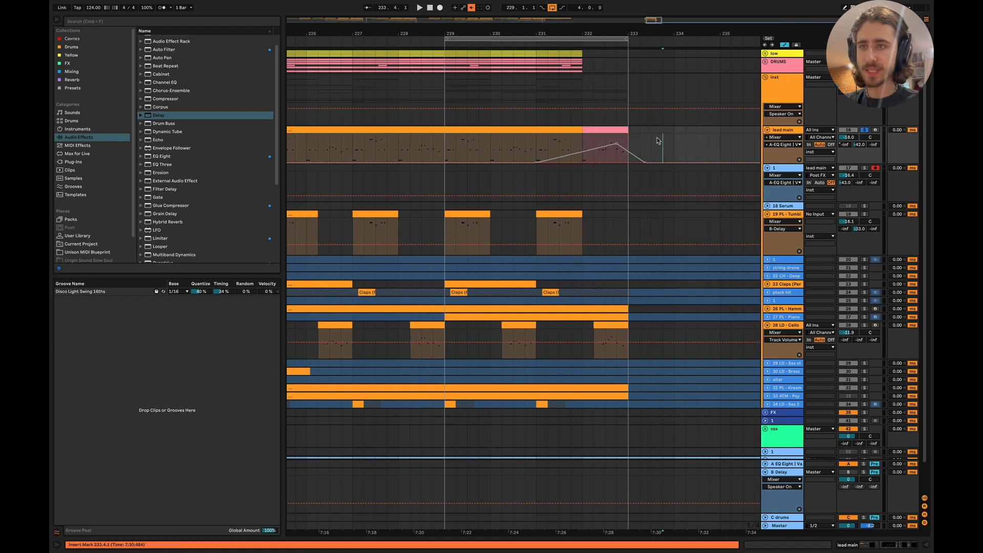
click(597, 128)
key(minus)
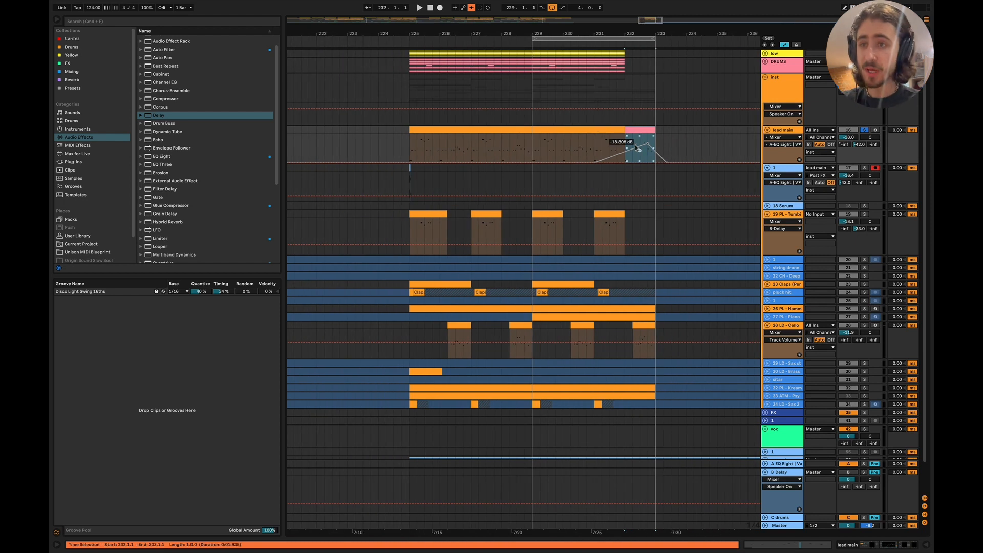
Lengthen the D1 note at 1.1.4 and all notes from 1.2.4 to the final C1 in the pink lead clip.
scroll(640, 150, up, 5)
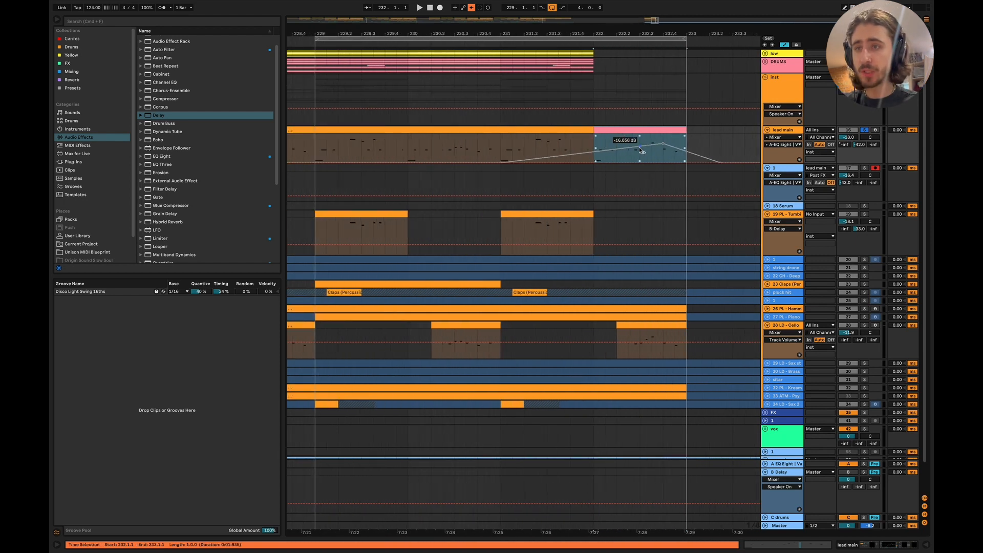
scroll(639, 150, right, 2)
double_click(589, 131)
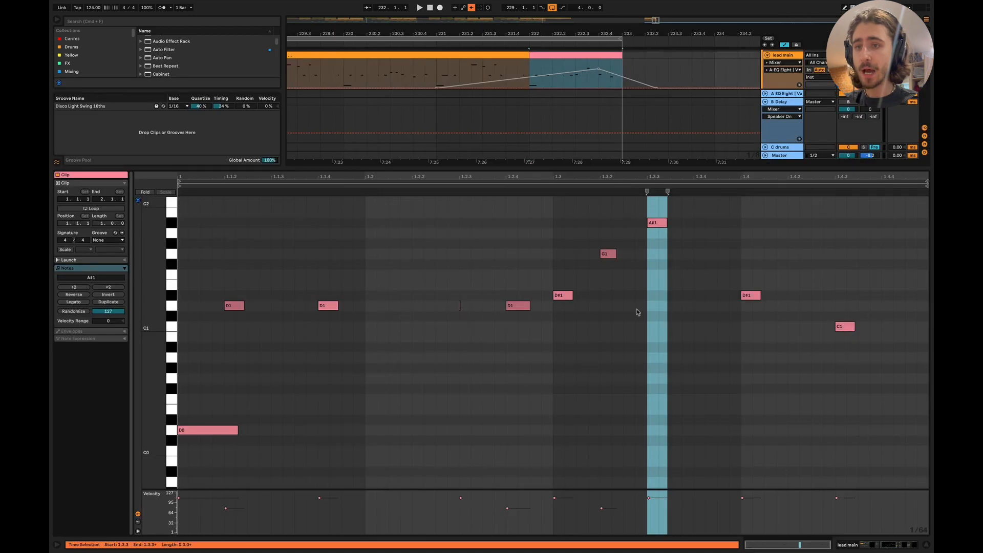
click(667, 281)
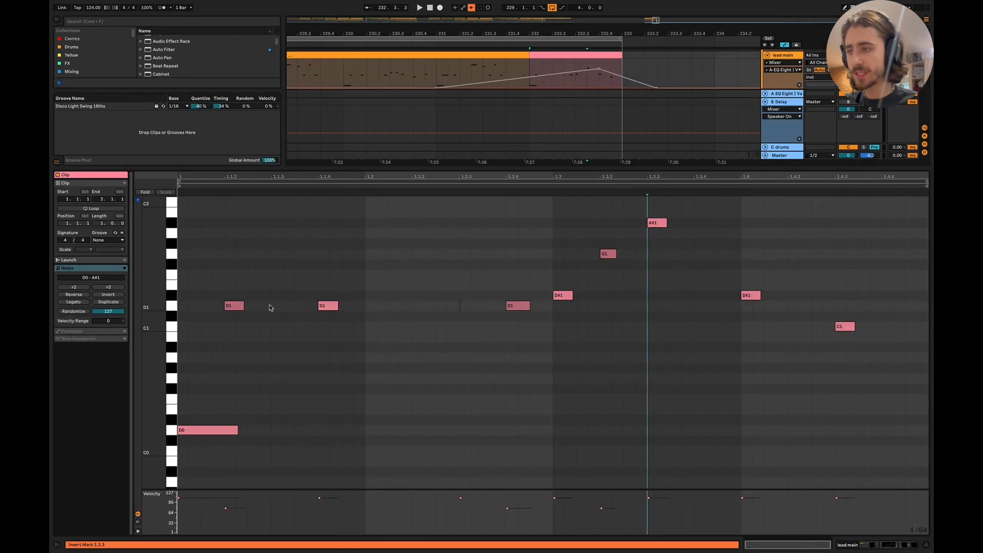
drag(337, 306, 362, 304)
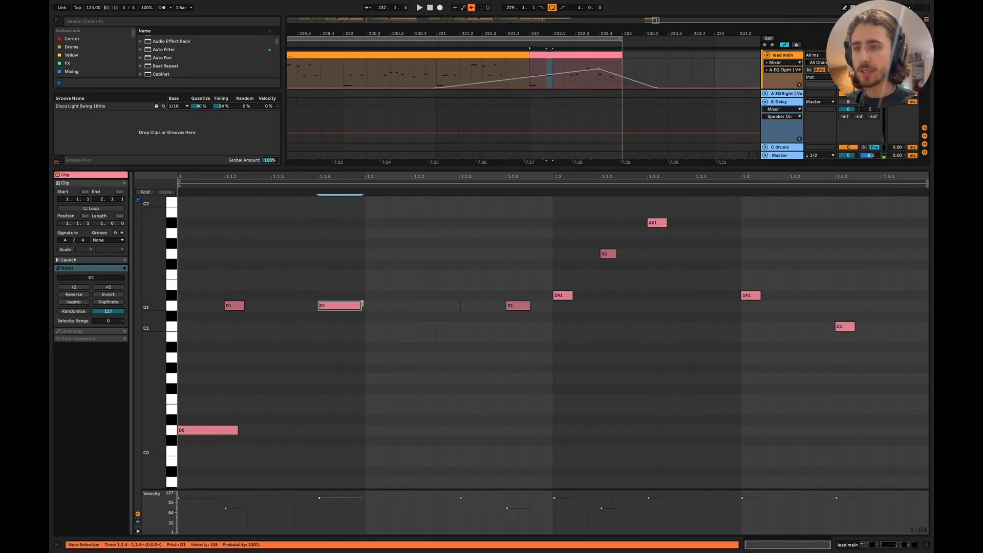
drag(529, 306, 596, 295)
drag(616, 254, 647, 254)
drag(670, 223, 737, 222)
drag(759, 296, 831, 295)
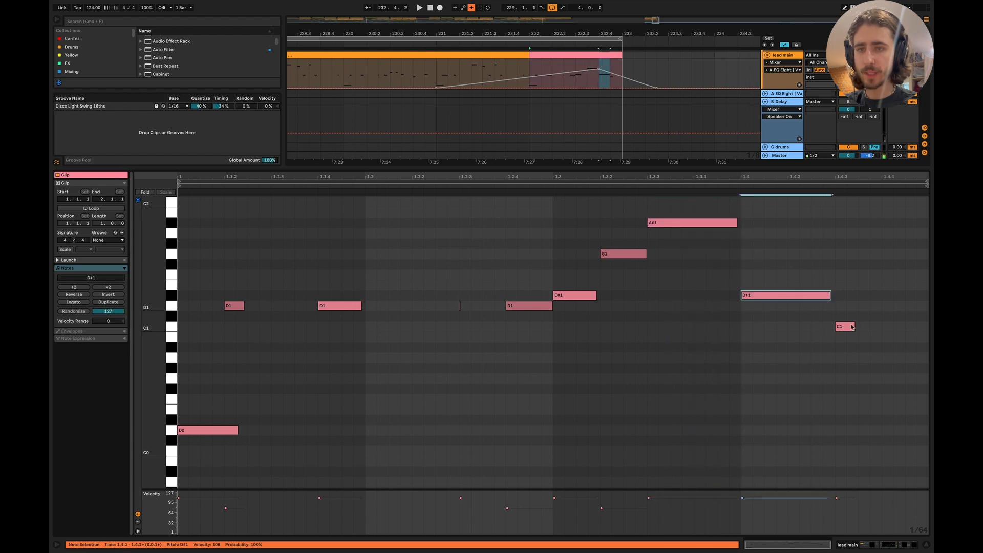
drag(853, 326, 893, 326)
click(925, 545)
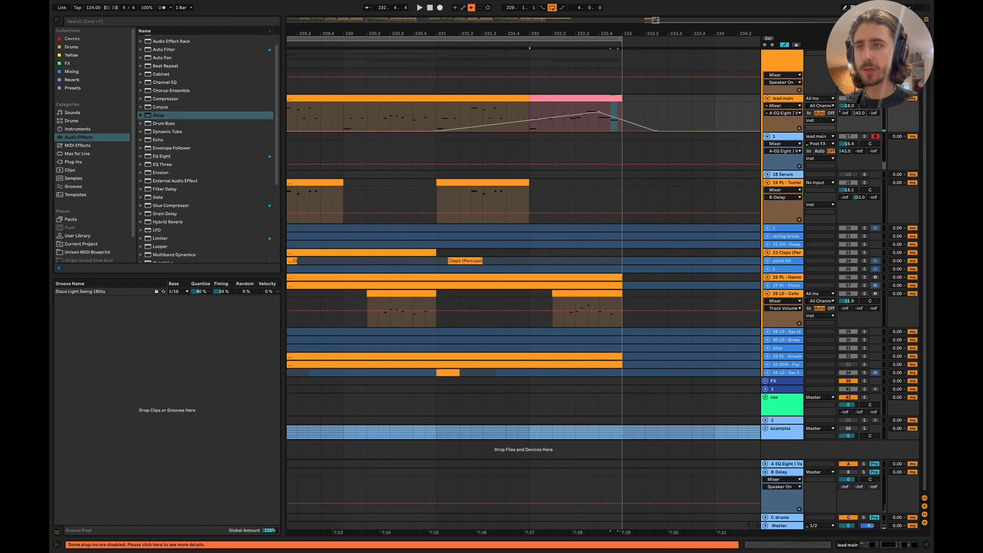
Automate Diva's Decay on lead main to rise to a peak midway through bar 232 and fall back by bar 233, and play it.
double_click(792, 99)
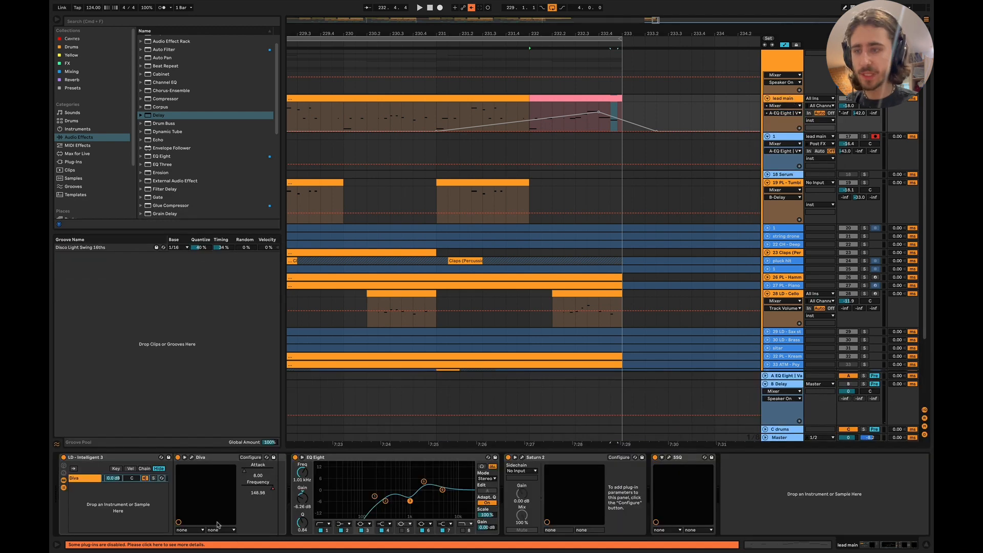
click(191, 457)
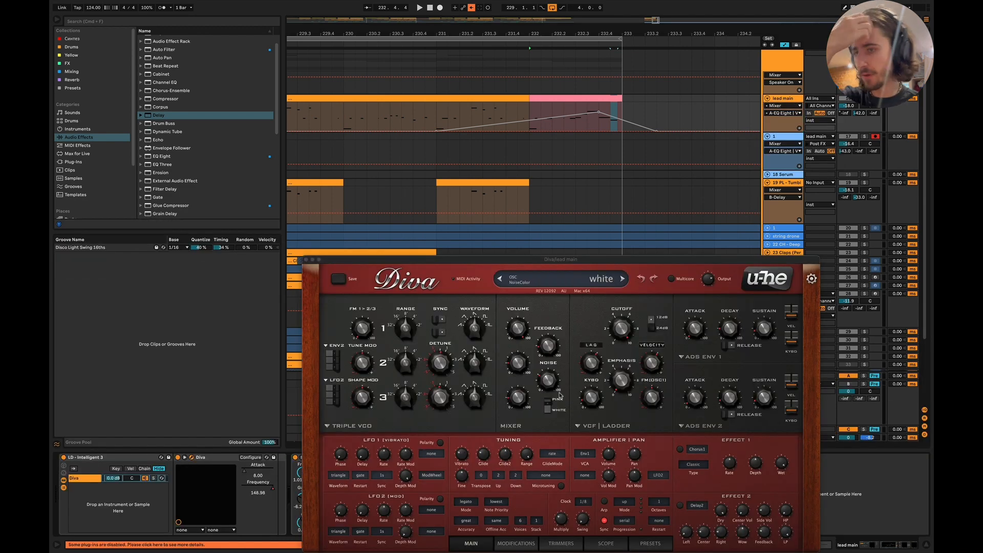
click(734, 342)
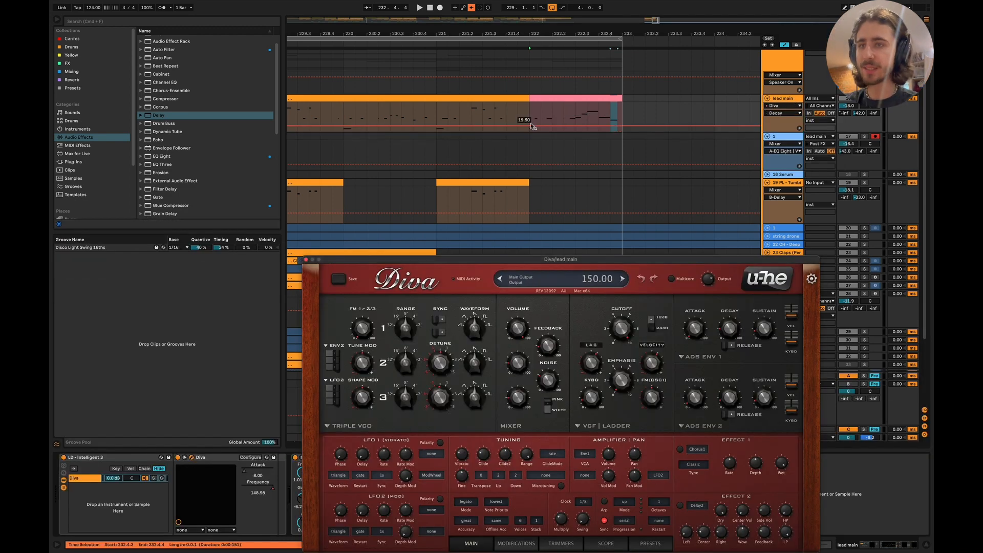
click(632, 126)
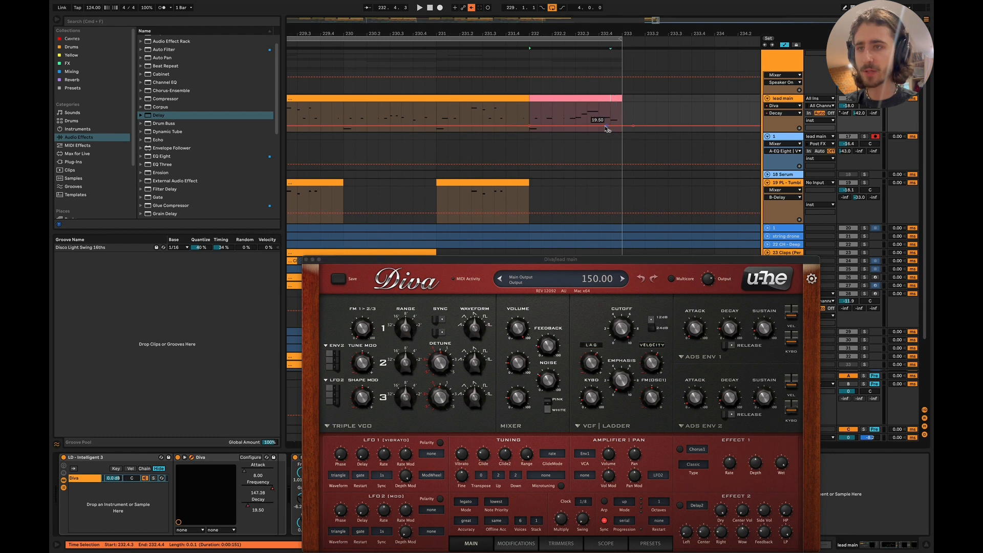
drag(575, 126, 575, 117)
click(502, 117)
key(space)
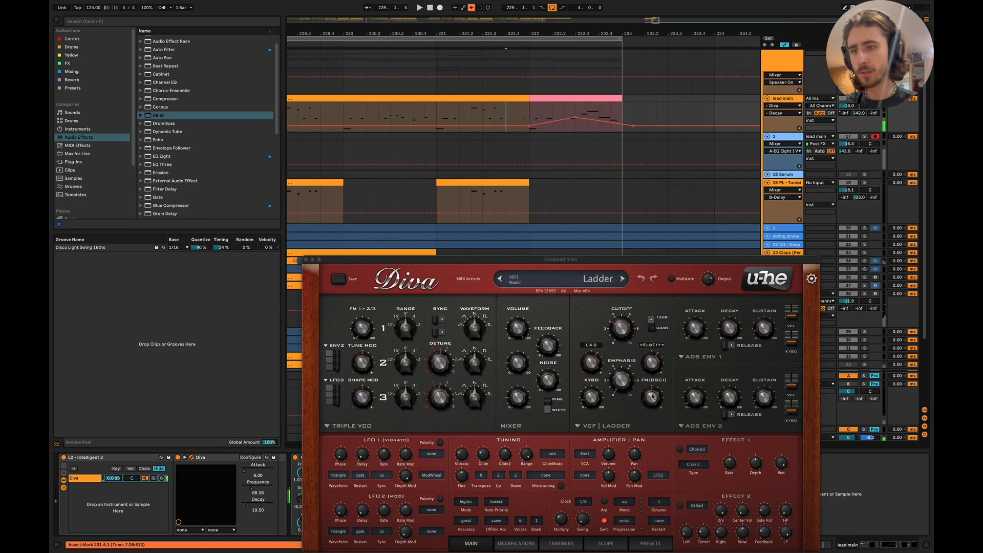
Automate Diva's cutoff Frequency on lead main to peak just before bar 232 and dip near that bar's end, and play from bar 231.
click(622, 328)
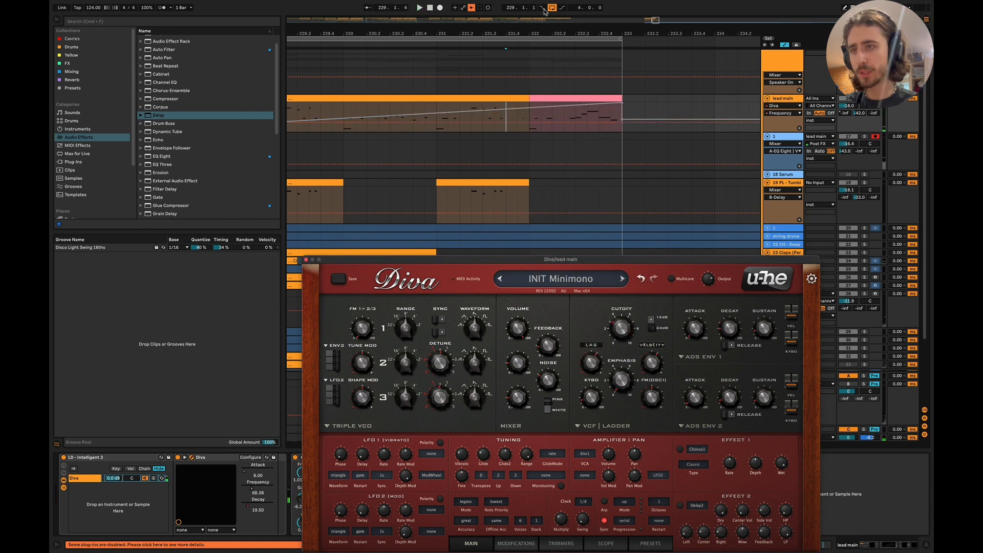
click(520, 108)
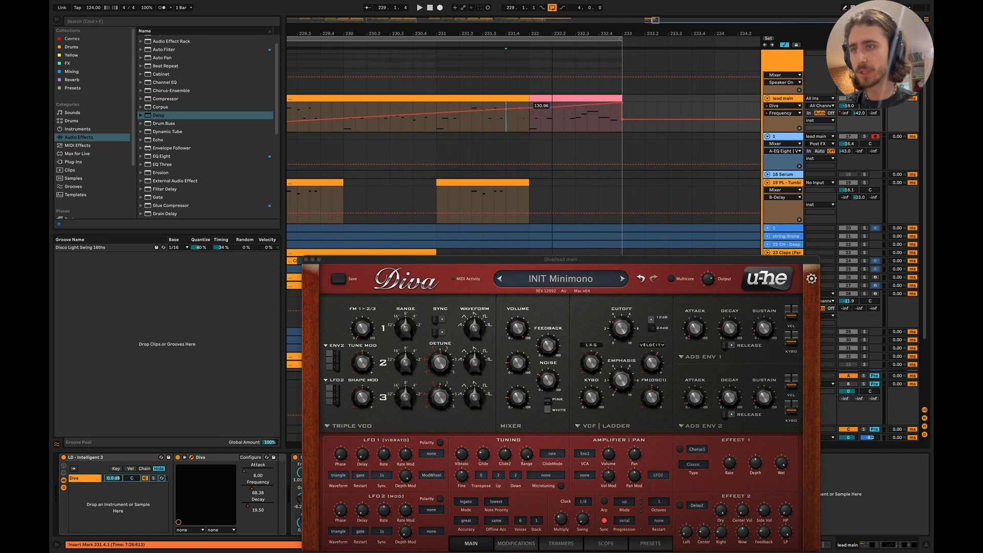
mouse_move(622, 103)
mouse_down()
mouse_move(622, 131)
mouse_move(610, 122)
mouse_up()
click(438, 128)
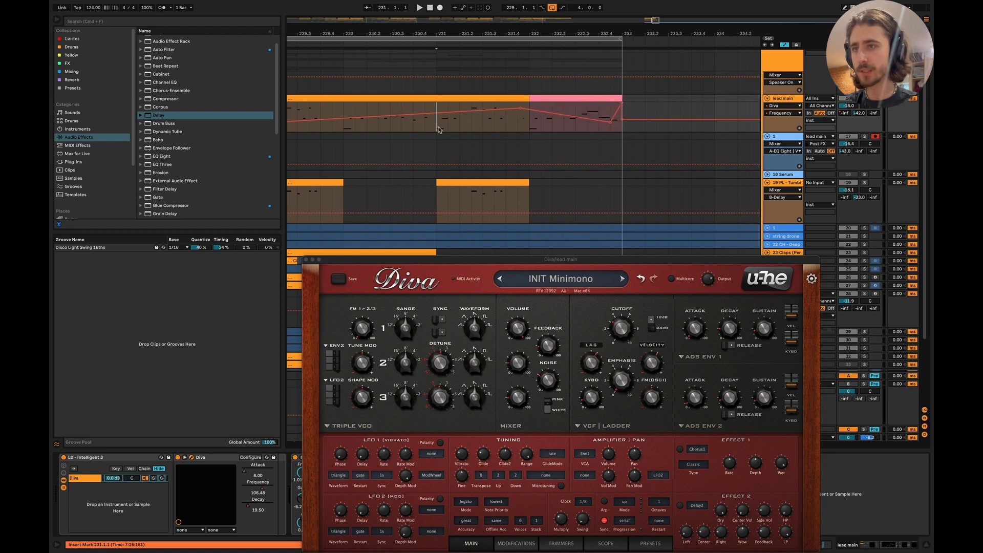
key(space)
click(305, 260)
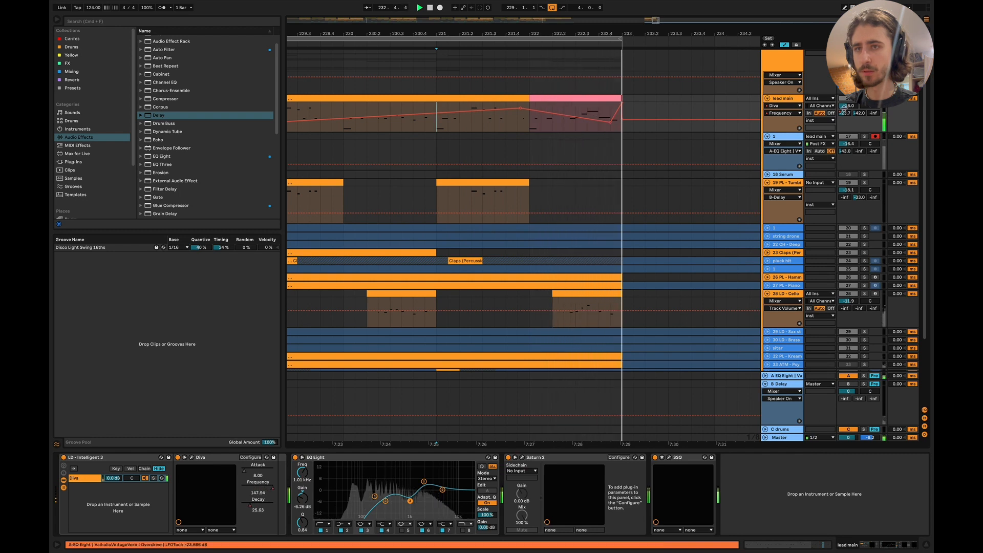
Lower lead main's A send to -inf during playback and stop the transport.
drag(844, 113, 844, 116)
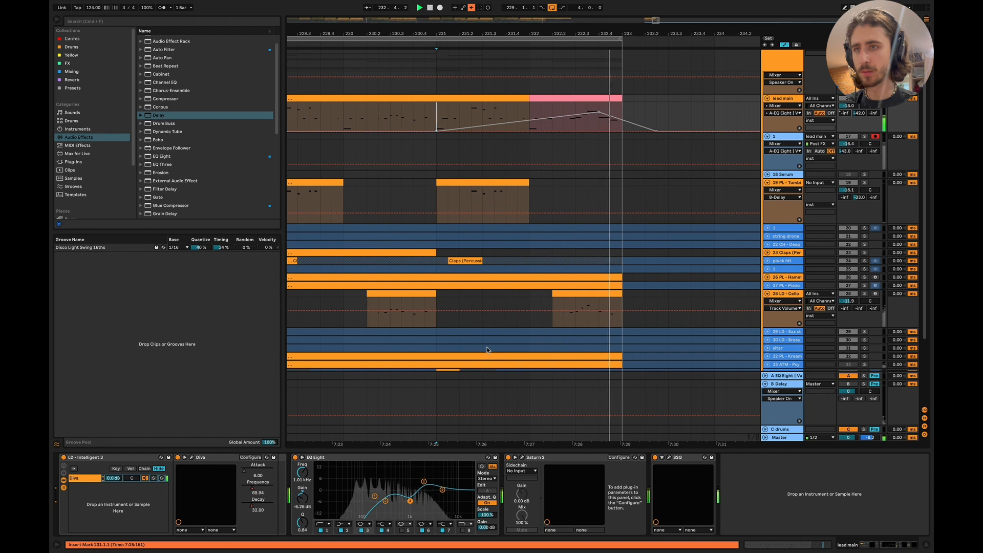
key(space)
scroll(572, 230, up, 2)
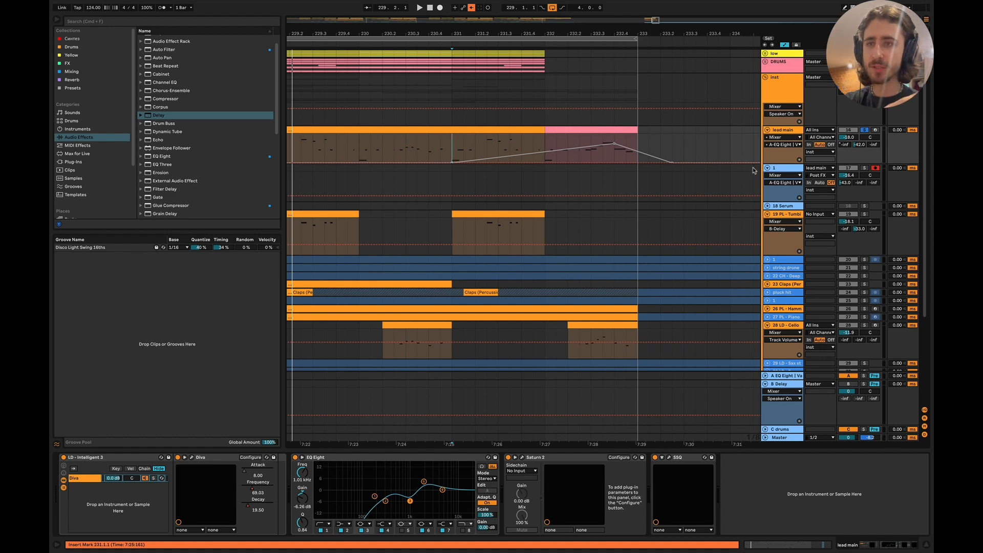
Switch to the Keynote presentation and show the first slide about transition types from buildup to drop.
key(super+Tab)
key(super+Tab)
key(super+Tab)
key(super+Tab)
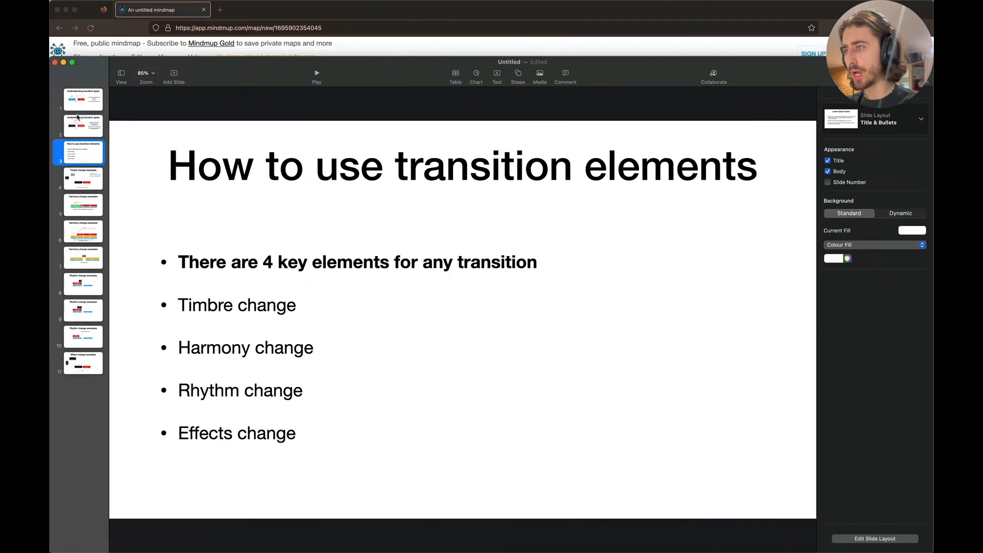
click(81, 107)
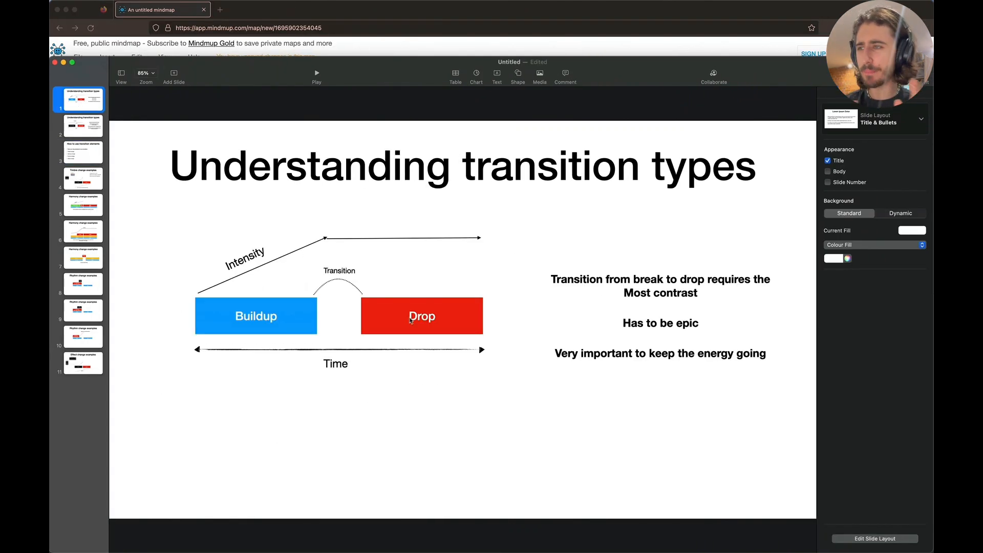
Open the Timbre change examples slide and point out the synth filter image and the red rising arrow.
click(86, 188)
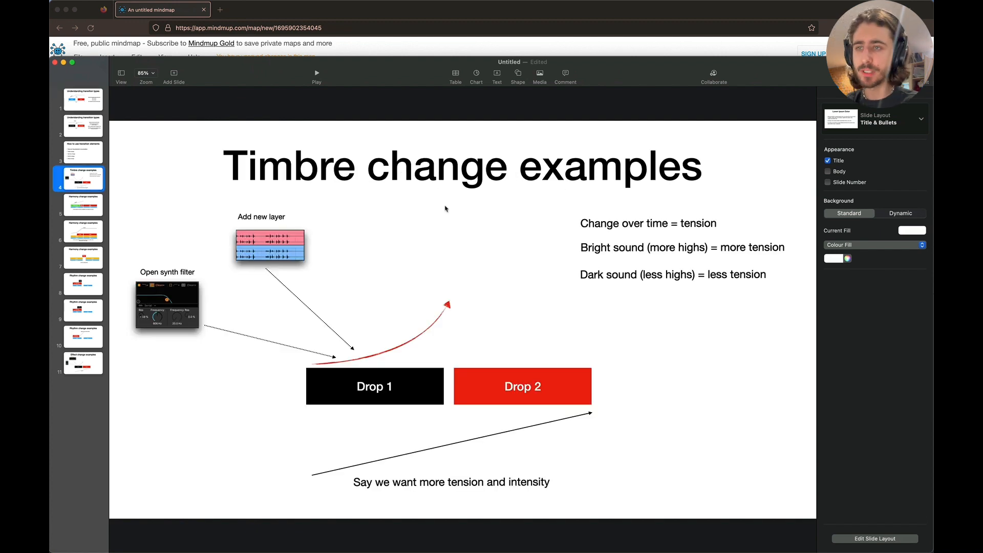
click(178, 288)
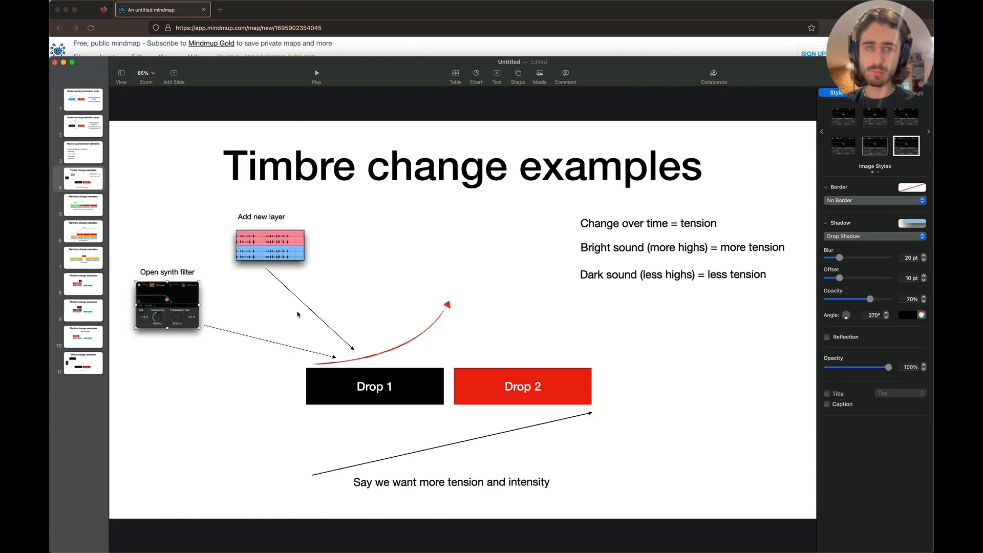
click(181, 380)
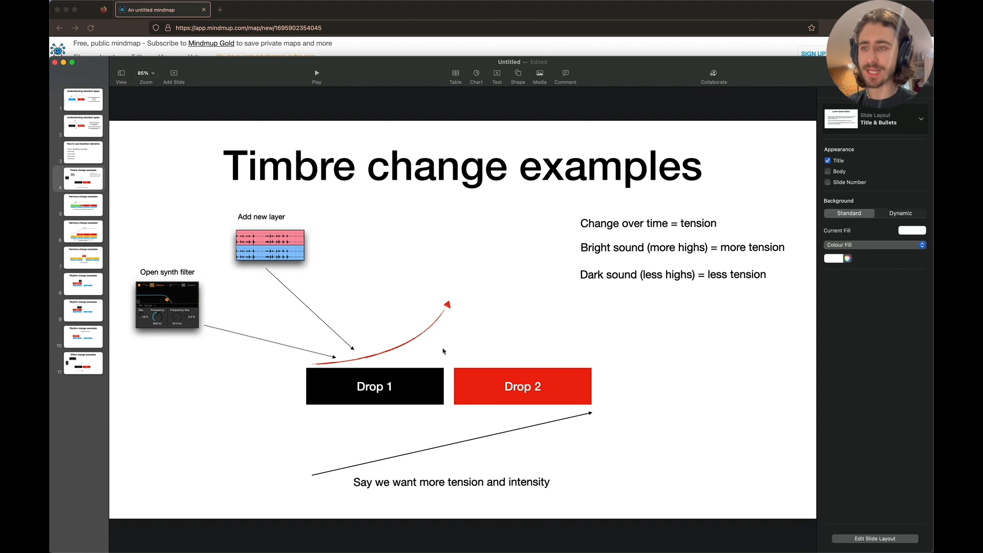
click(434, 324)
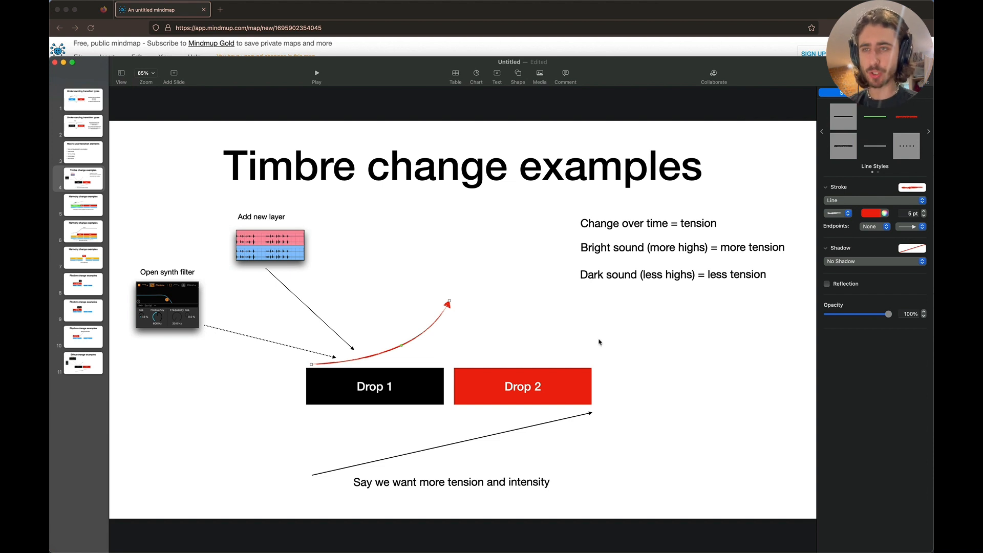
click(599, 342)
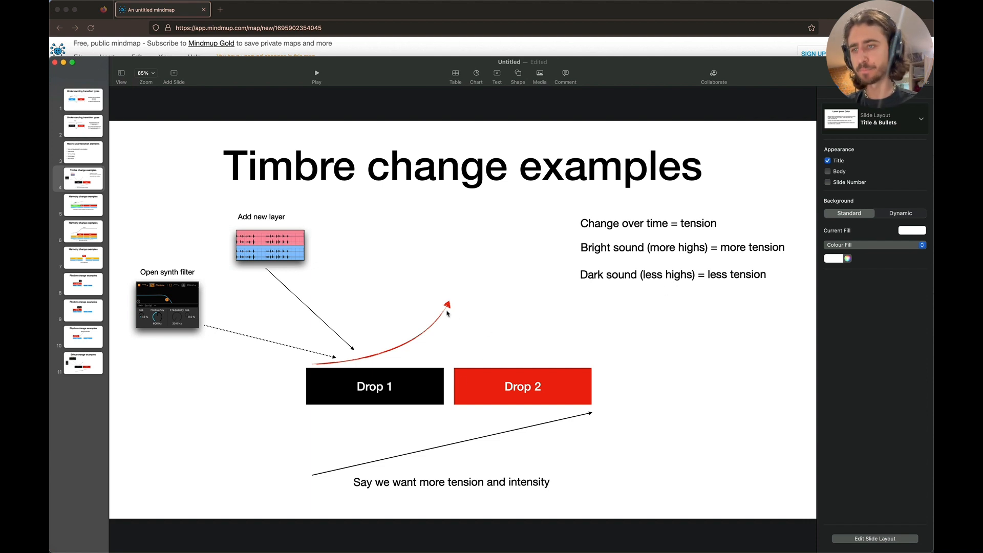
click(446, 310)
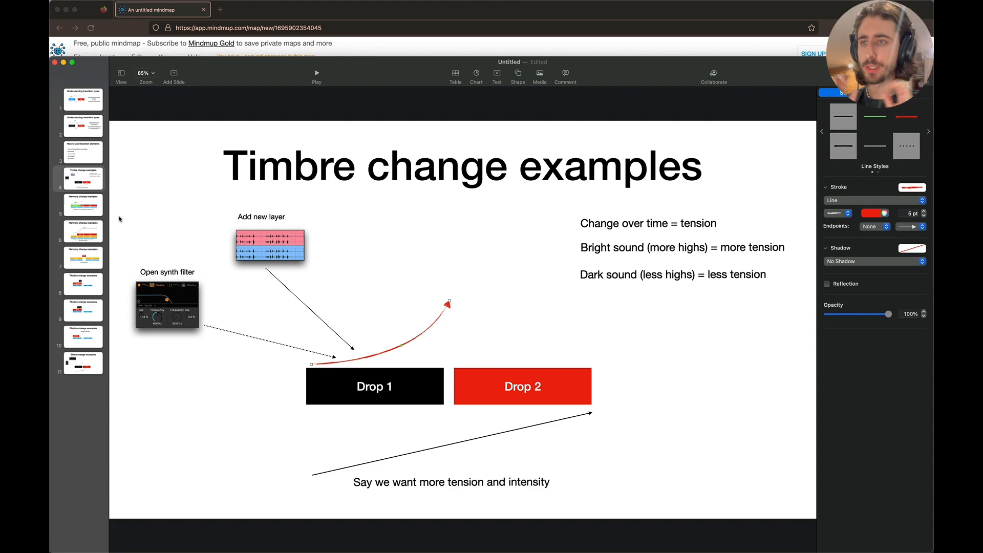
Check the Harmony branch of the mind map in Firefox.
key(super+Tab)
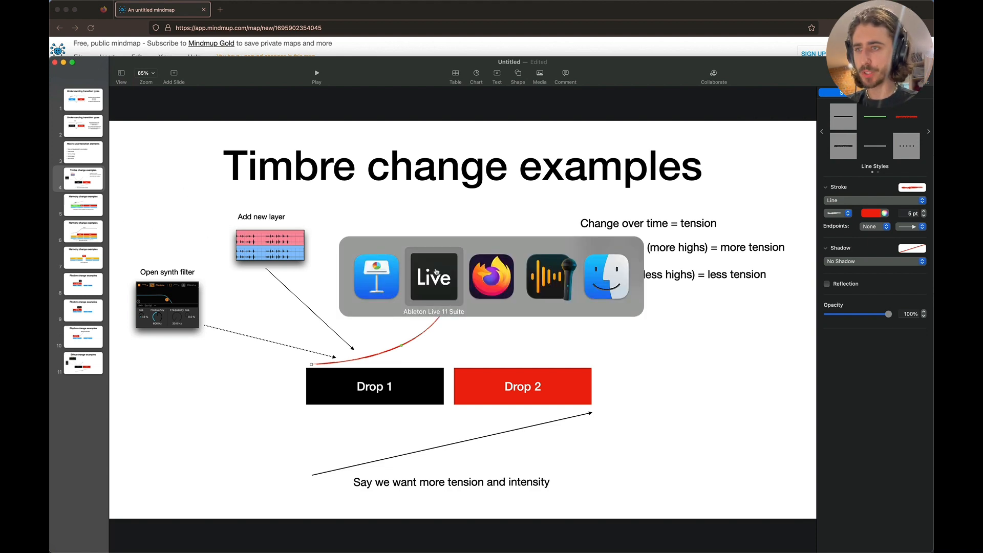
scroll(541, 187, down, 5)
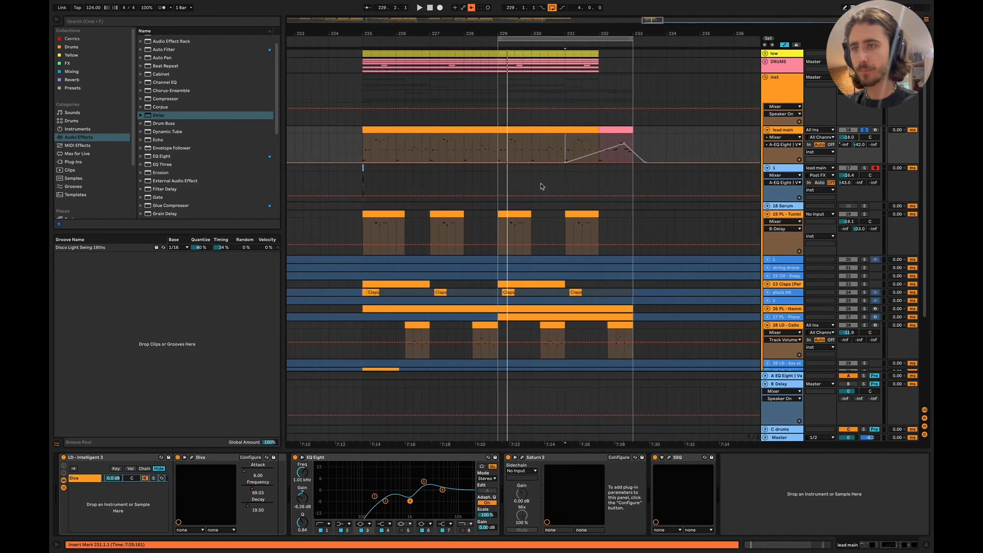
key(super+Tab)
click(487, 285)
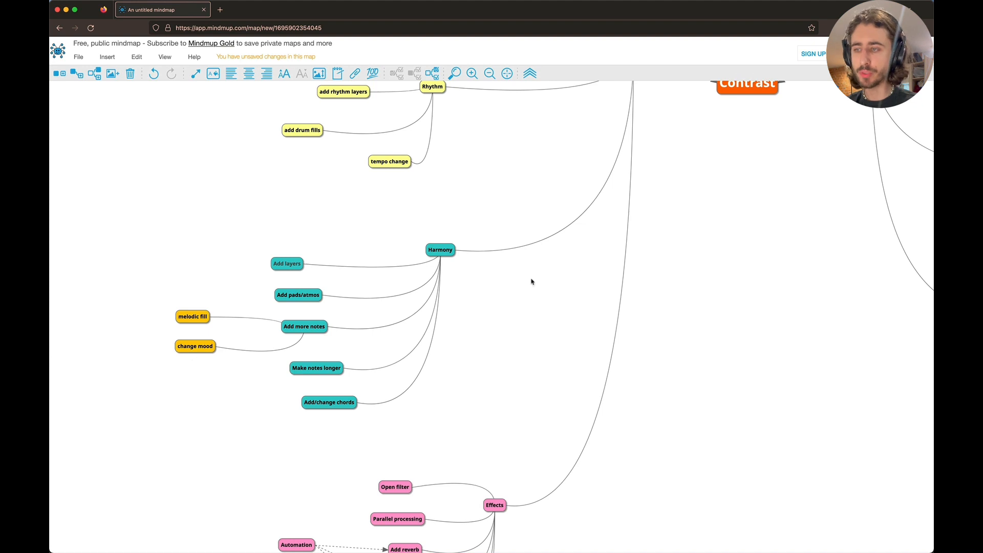
Return to Ableton Live, collapse the inst group, and unfold the examples group with its Kream Remix Dua F# set track.
key(super+Tab)
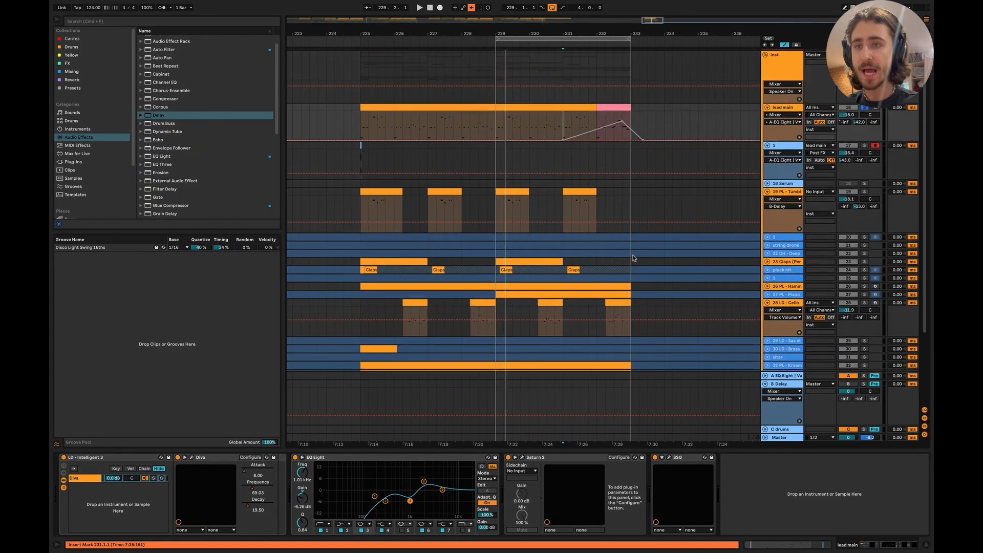
scroll(634, 258, up, 1)
click(765, 78)
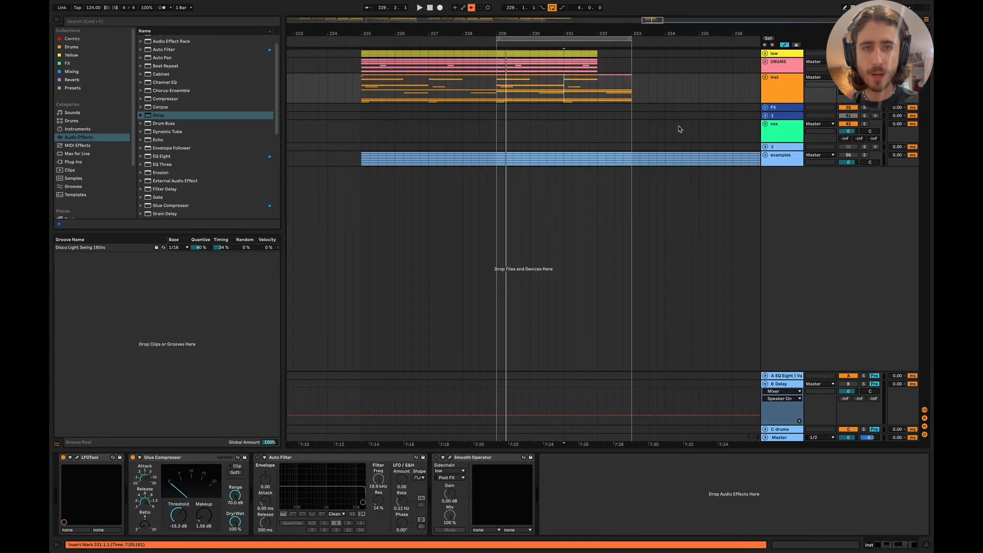
click(766, 155)
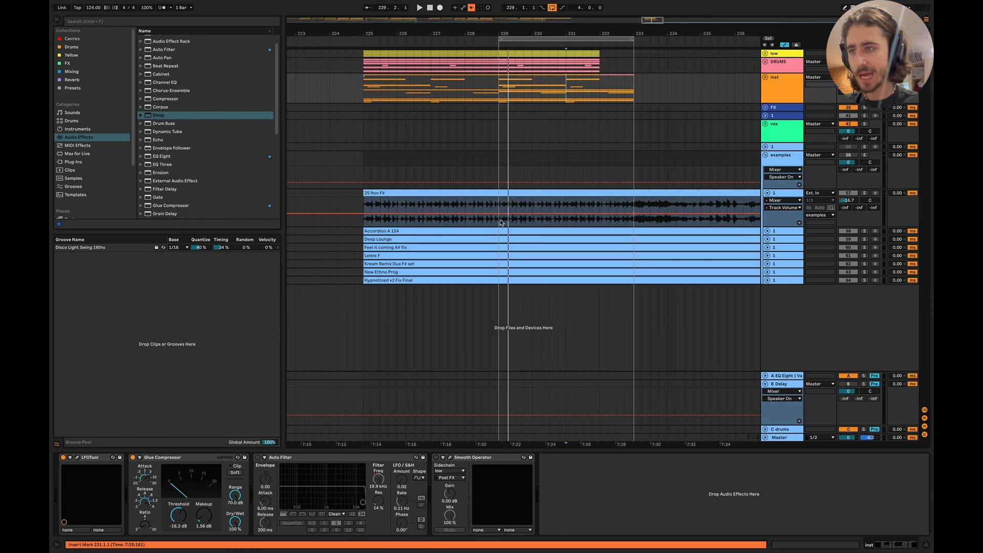
click(767, 263)
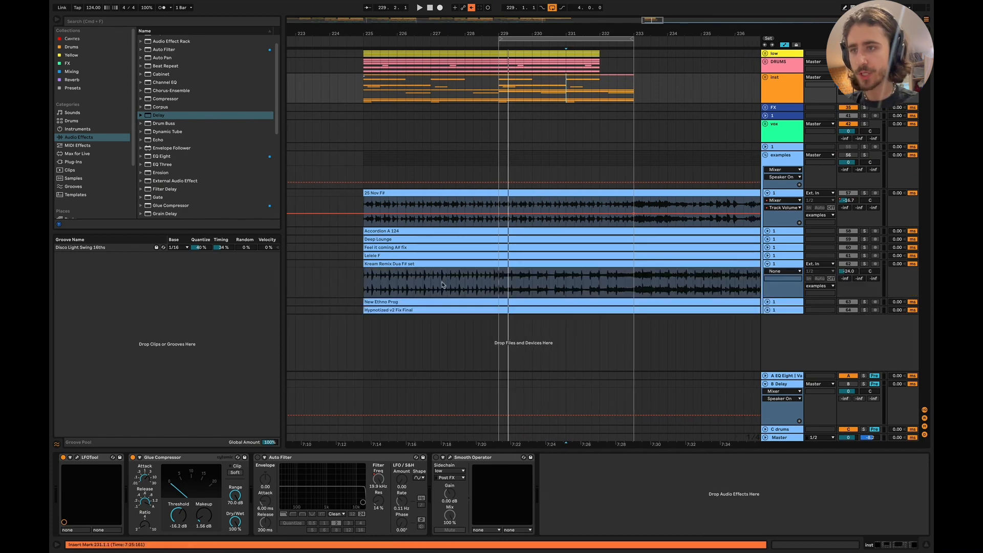
Hide the device view and select bars 241 to 243 of the soloed Kream Remix Dua F# set clip.
key(minus)
key(minus)
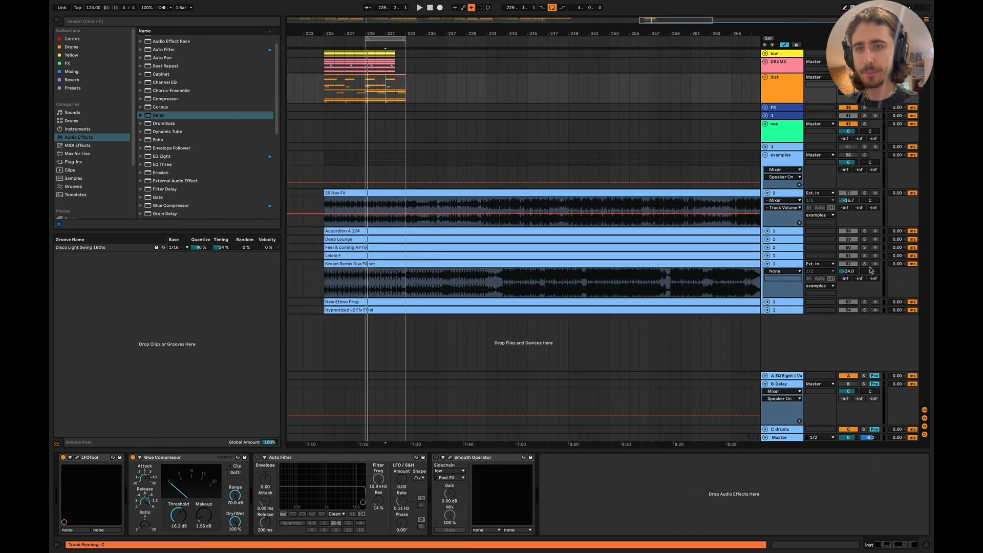
click(437, 288)
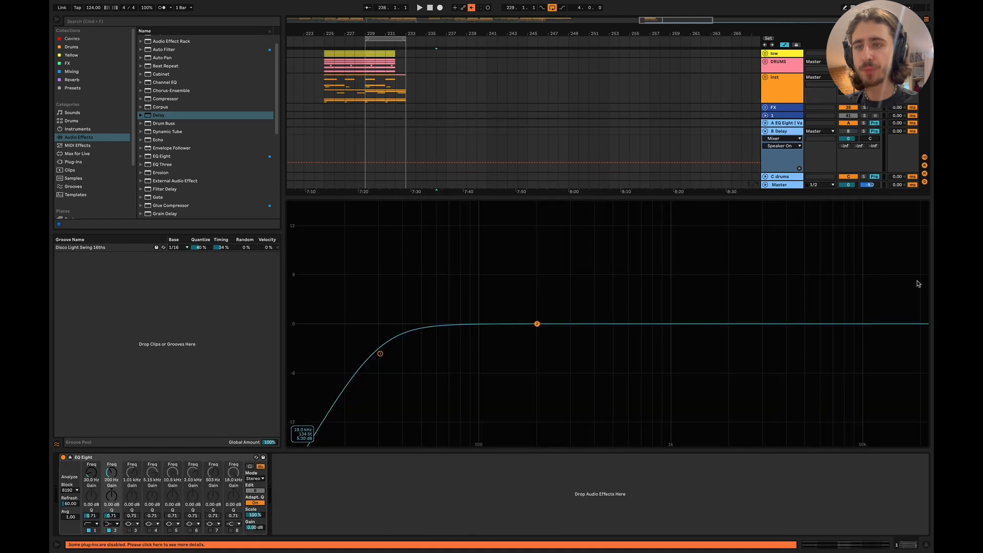
click(926, 545)
drag(489, 277, 498, 279)
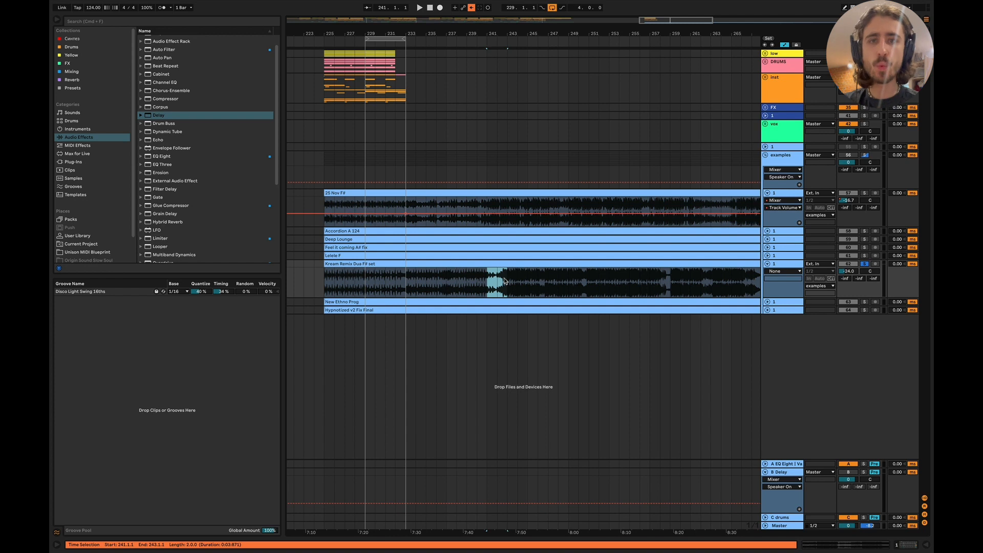
Raise the Kream Remix track's volume to -16.5 dB and activate the examples group.
click(459, 283)
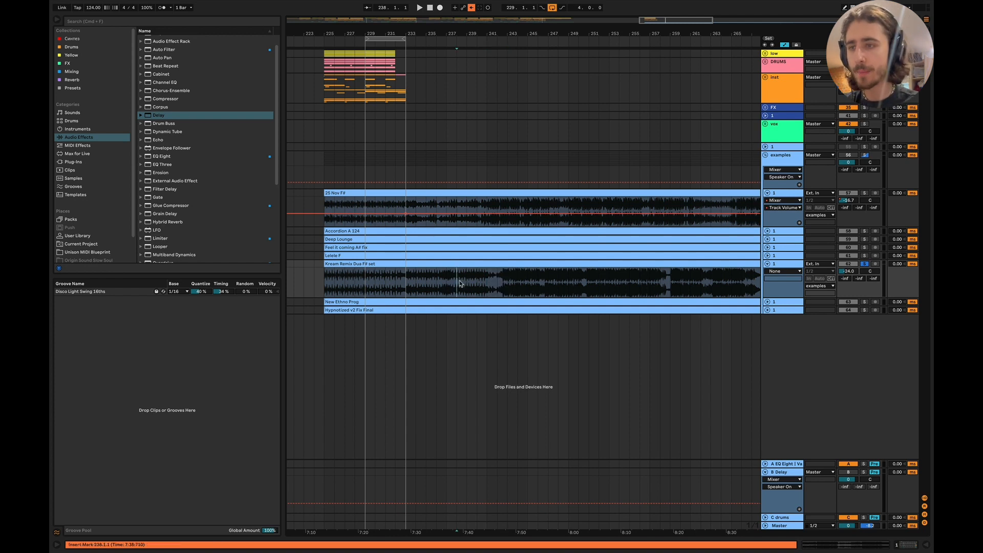
drag(851, 270, 852, 256)
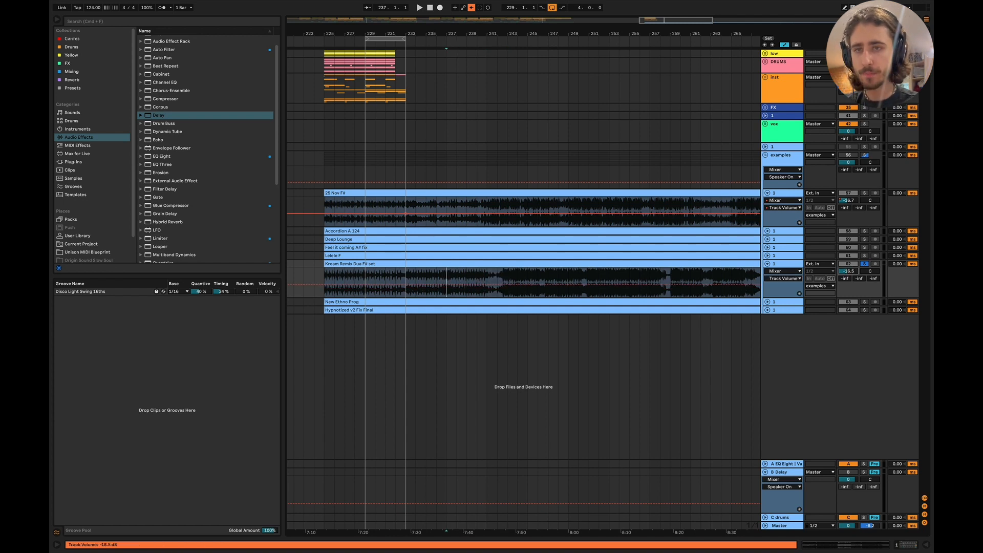
key(space)
click(849, 156)
Play the Kream Remix clip from bar 237 through the transition in bar 242, raising its track volume to -9.8 dB.
key(space)
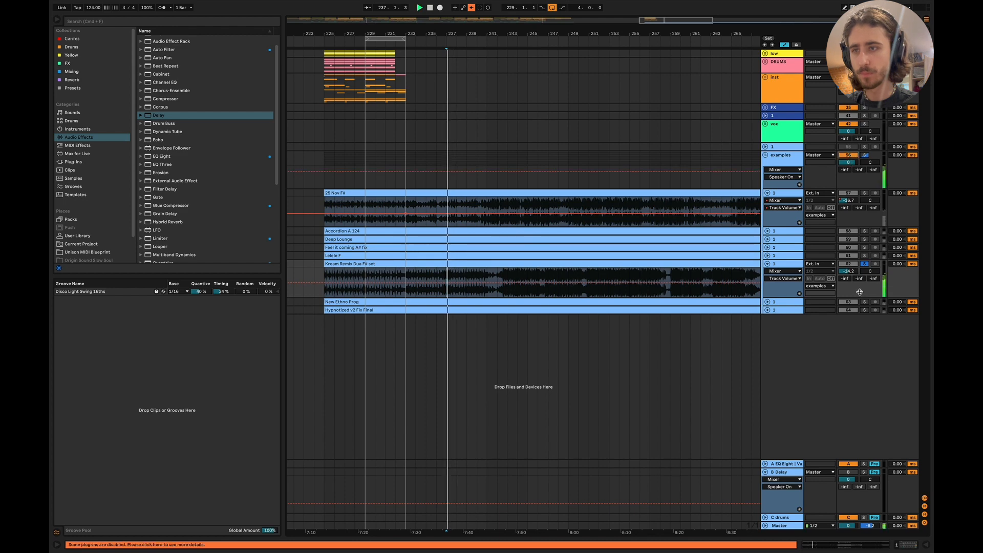
drag(850, 271, 850, 264)
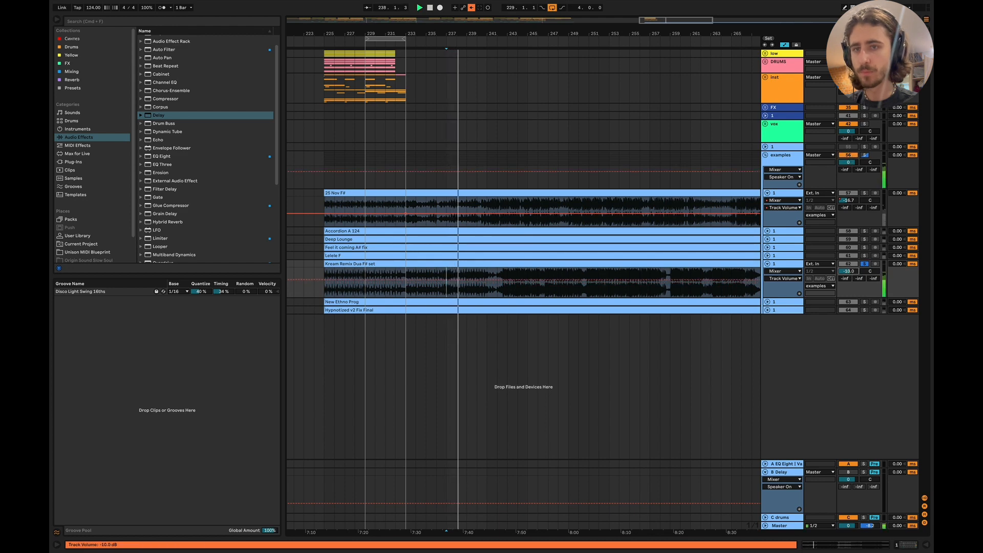
scroll(533, 235, up, 5)
scroll(447, 239, left, 2)
scroll(450, 239, up, 2)
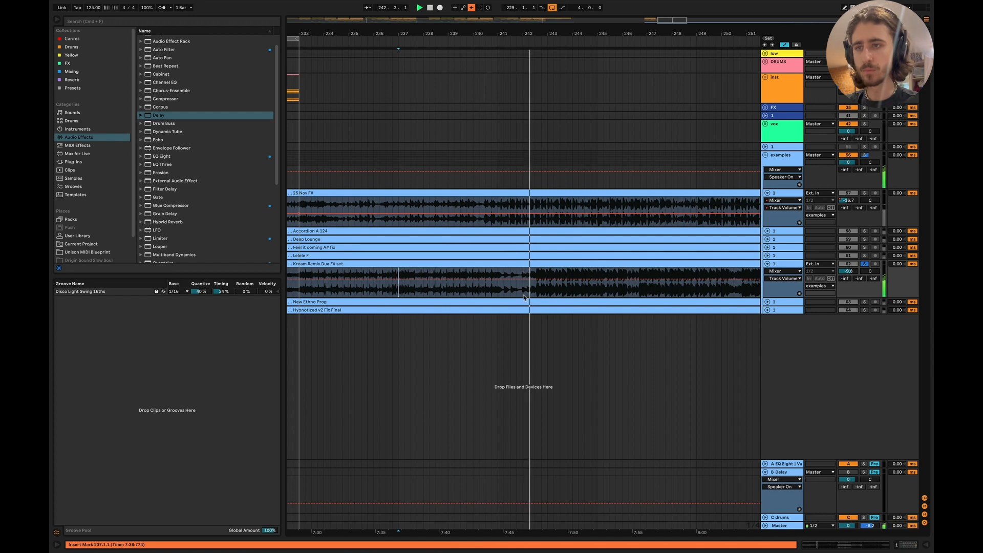
scroll(489, 286, up, 4)
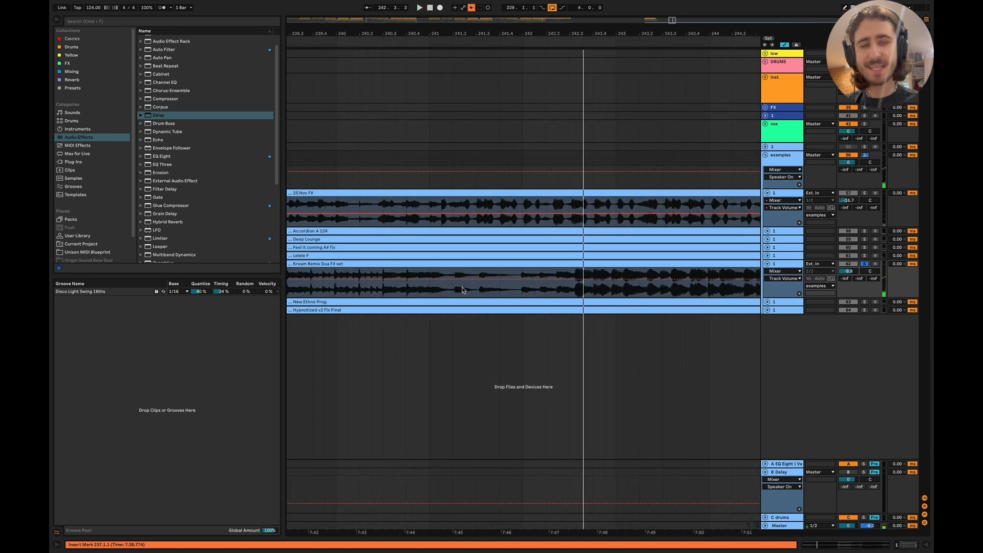
Select bar 232 up to bar 233 across the low and DRUMS group tracks.
scroll(474, 295, down, 6)
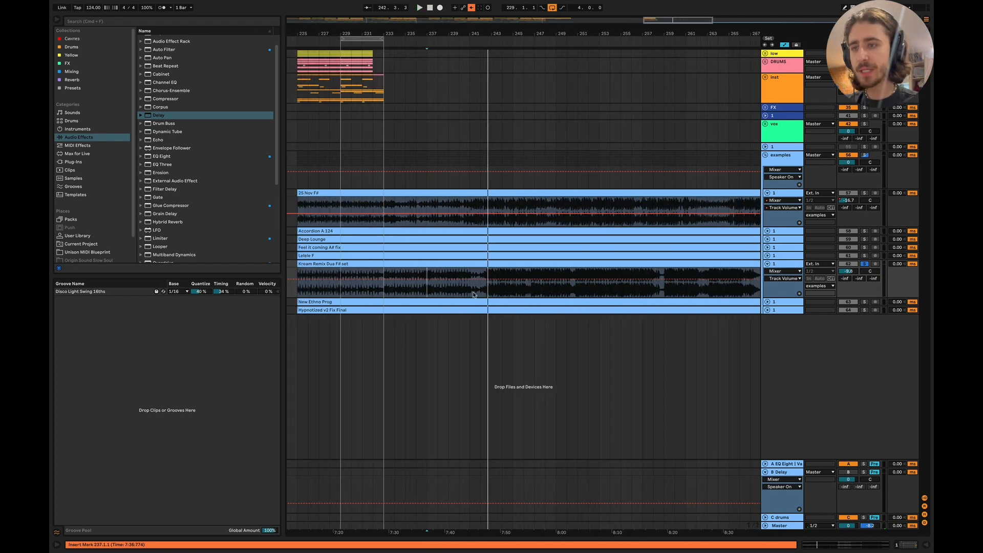
scroll(395, 171, up, 6)
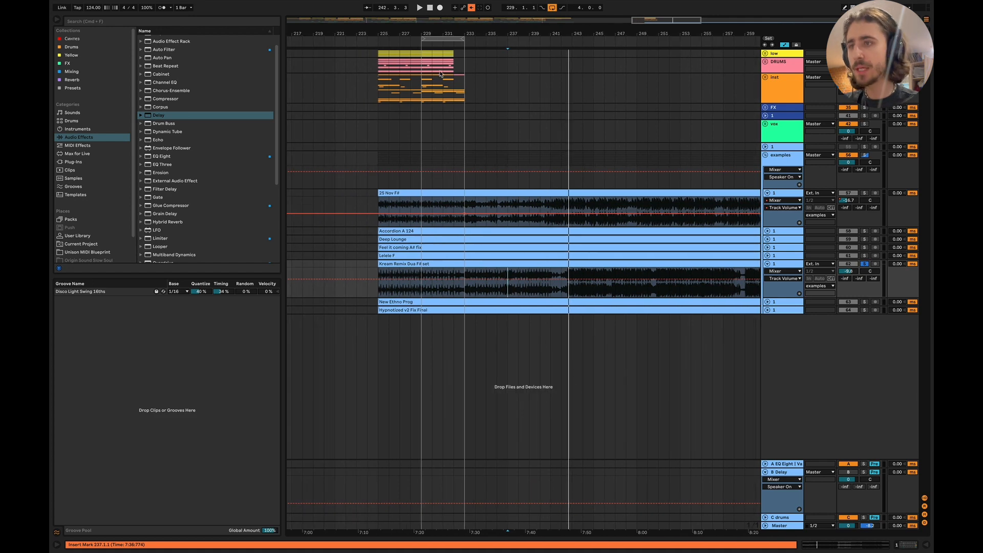
drag(496, 57, 594, 57)
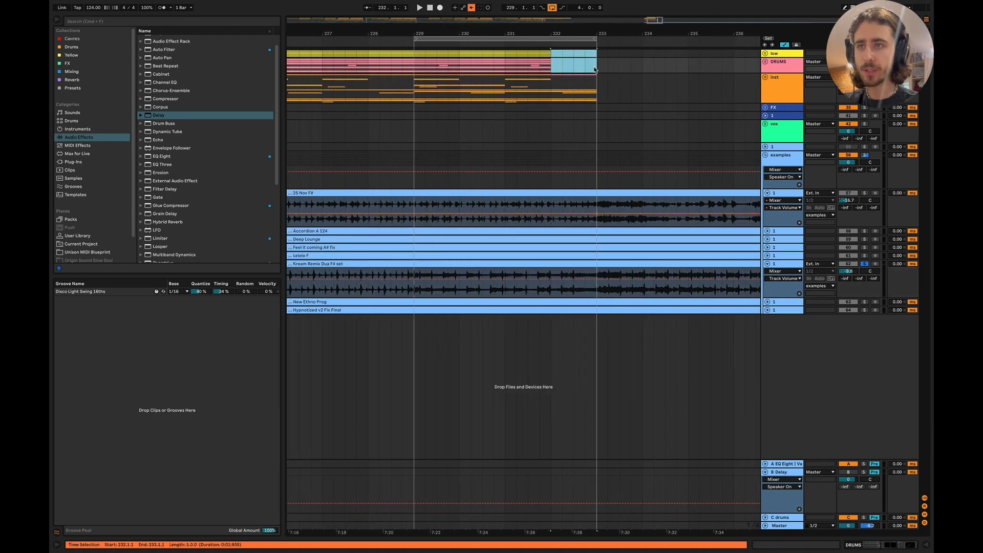
Unfold and solo the New Ethno Prog track in the examples group, focusing on its transition around bar 288.
scroll(634, 136, down, 8)
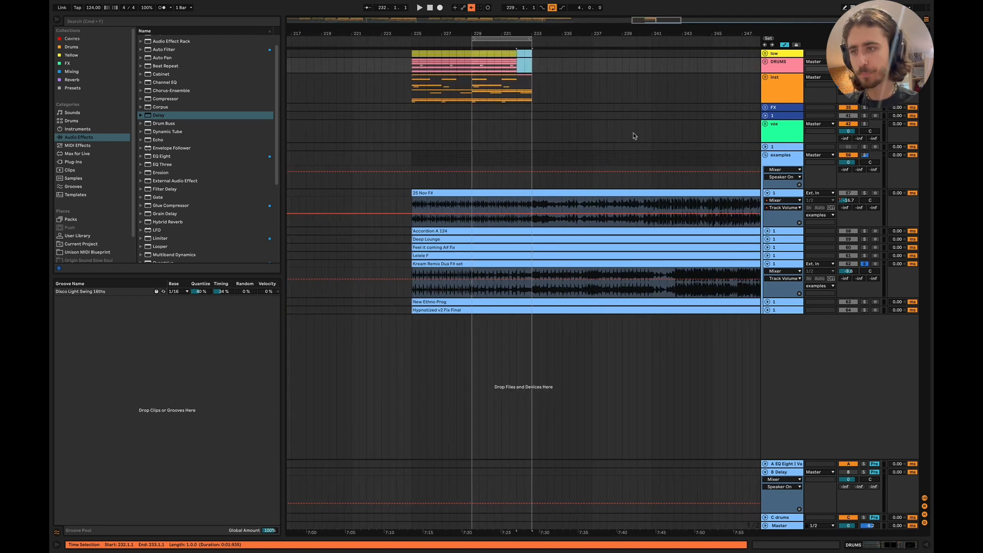
click(768, 303)
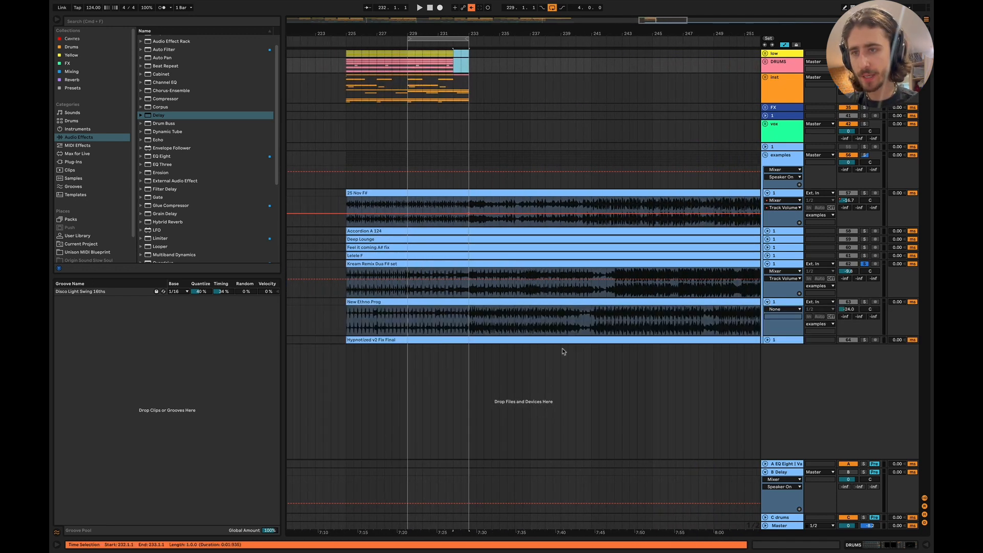
scroll(562, 349, down, 6)
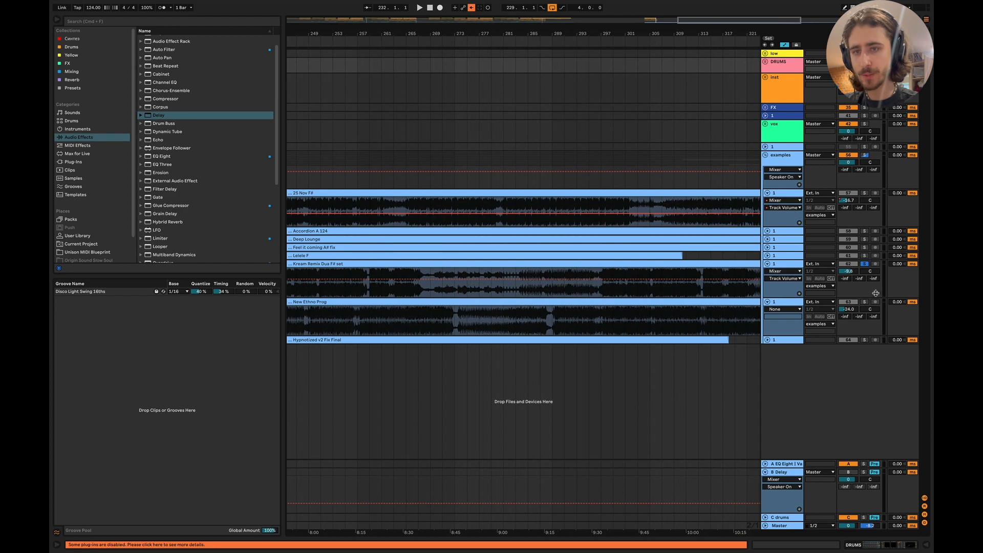
scroll(555, 330, up, 8)
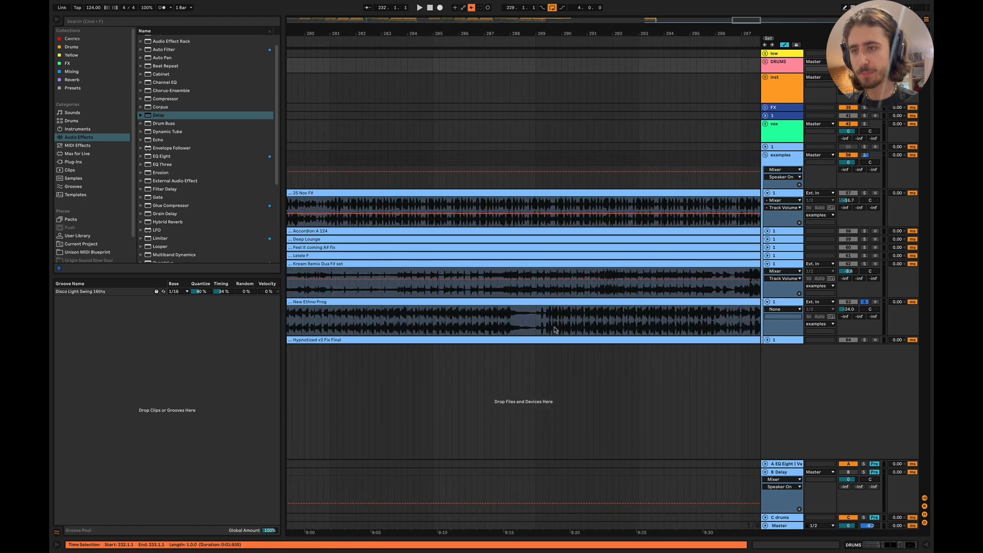
Play New Ethno Prog from about bar 286 with track volume raised to -10.6 dB, and select its audio from bar 289 to just past 290.
click(472, 324)
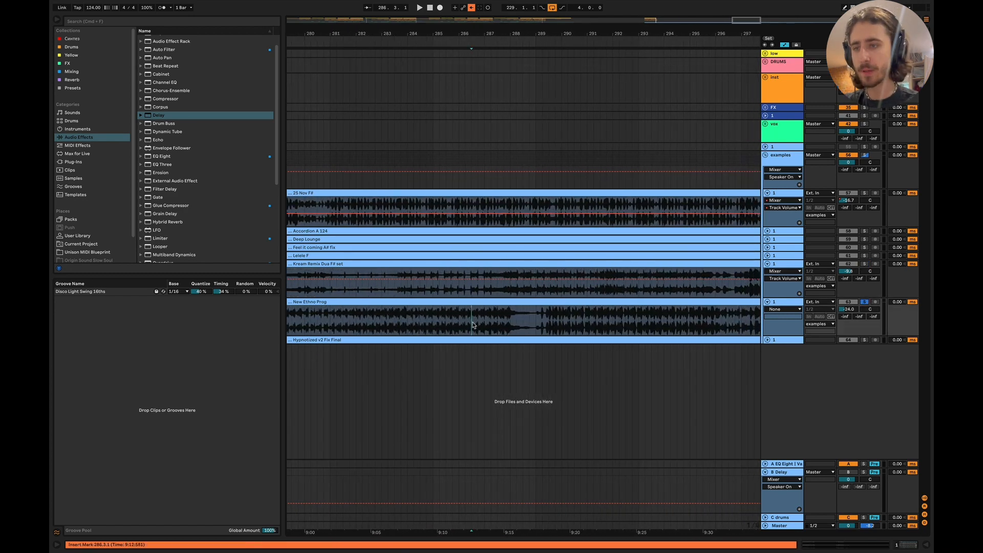
key(space)
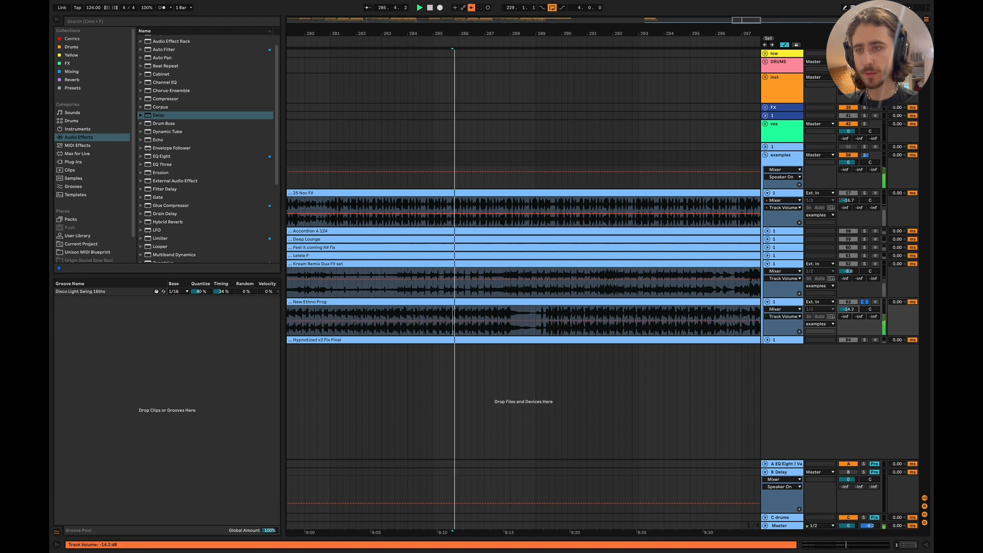
drag(847, 309, 847, 311)
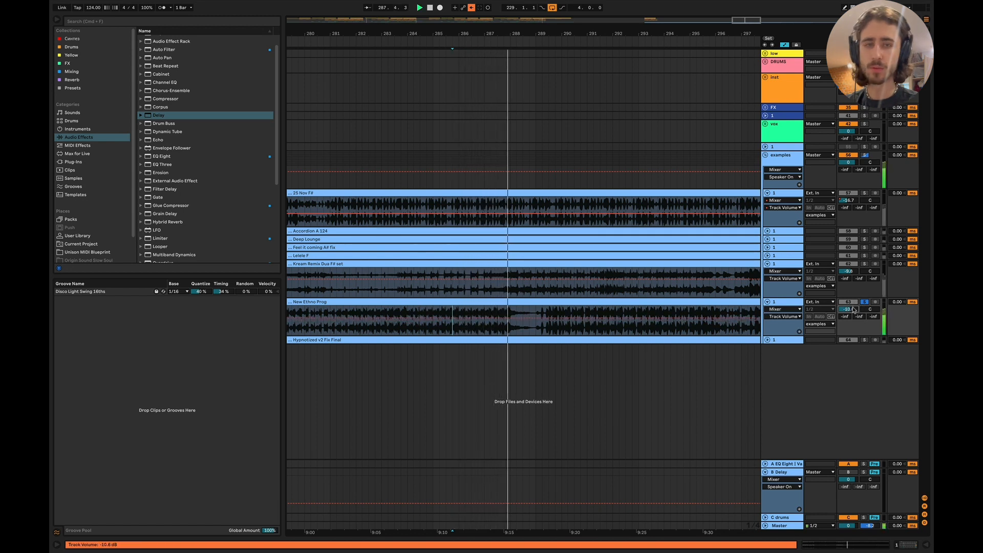
scroll(568, 304, right, 2)
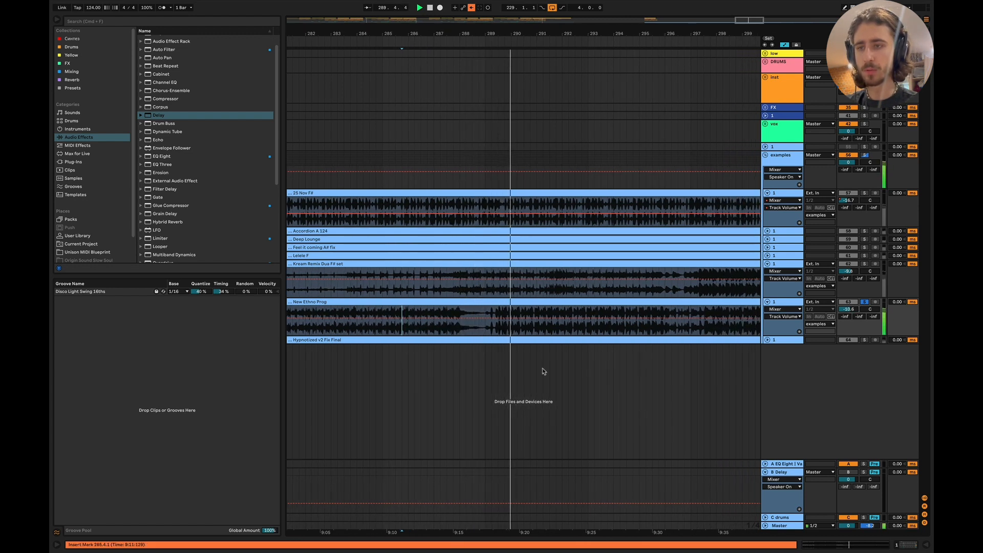
drag(488, 328, 520, 327)
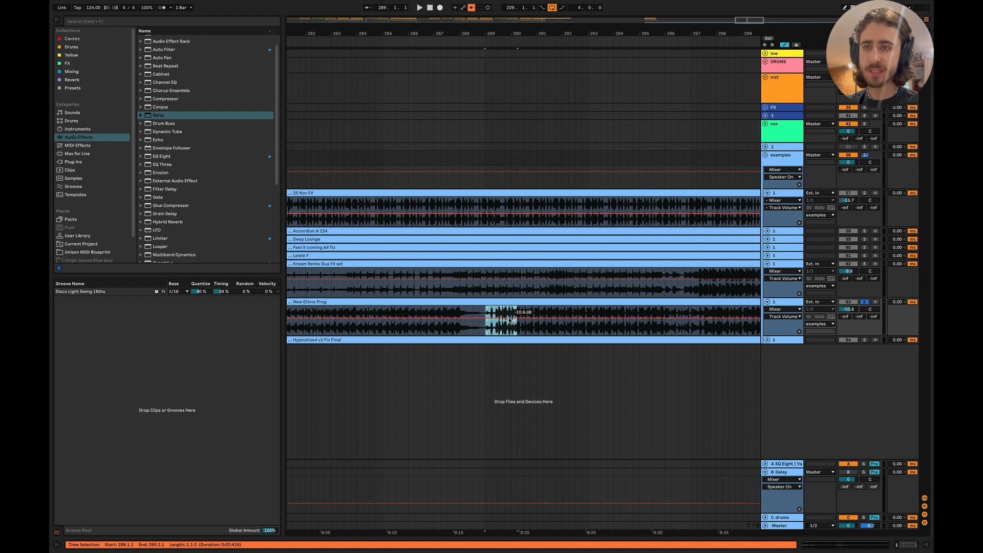
Solo the 25 Nov F# track and delete its track volume automation.
scroll(512, 322, left, 4)
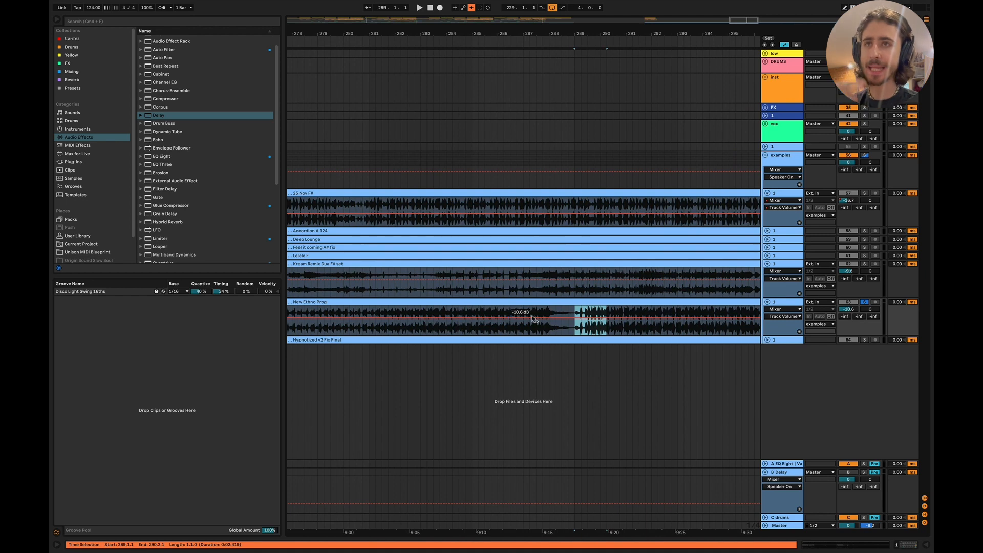
scroll(531, 317, left, 5)
scroll(532, 316, down, 5)
scroll(533, 319, left, 10)
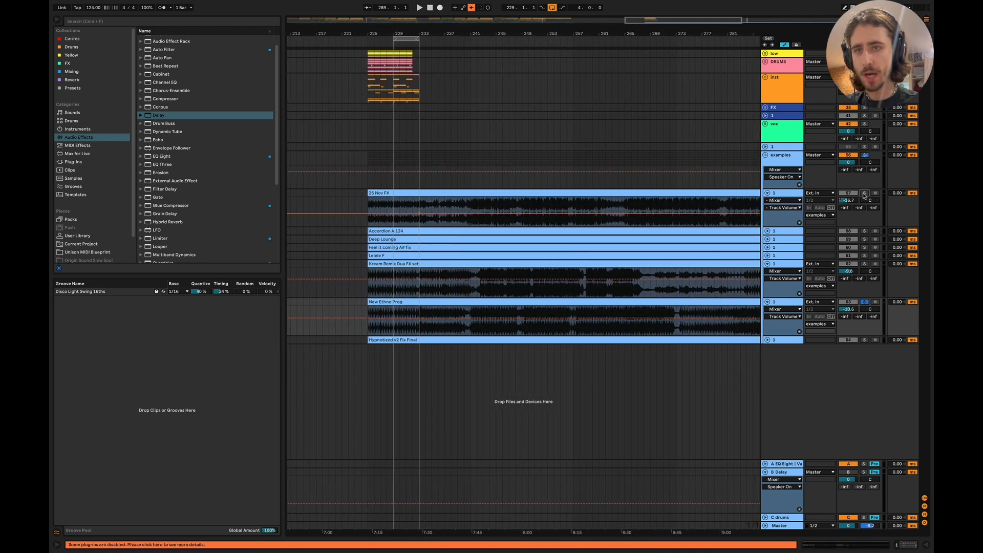
right_click(846, 202)
click(865, 232)
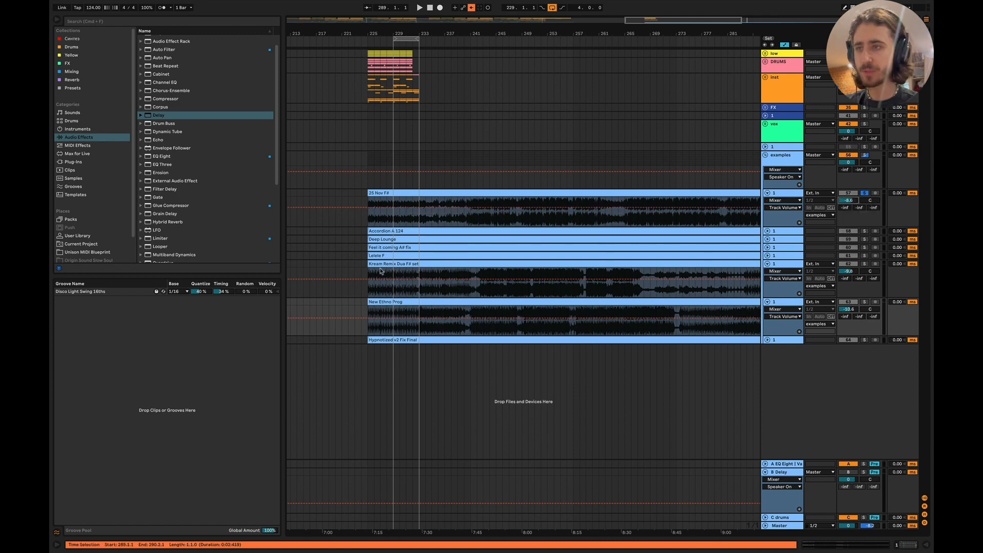
Play the soloed 25 Nov F# clip from bar 235, setting its track volume to -7.6 dB.
scroll(514, 216, up, 5)
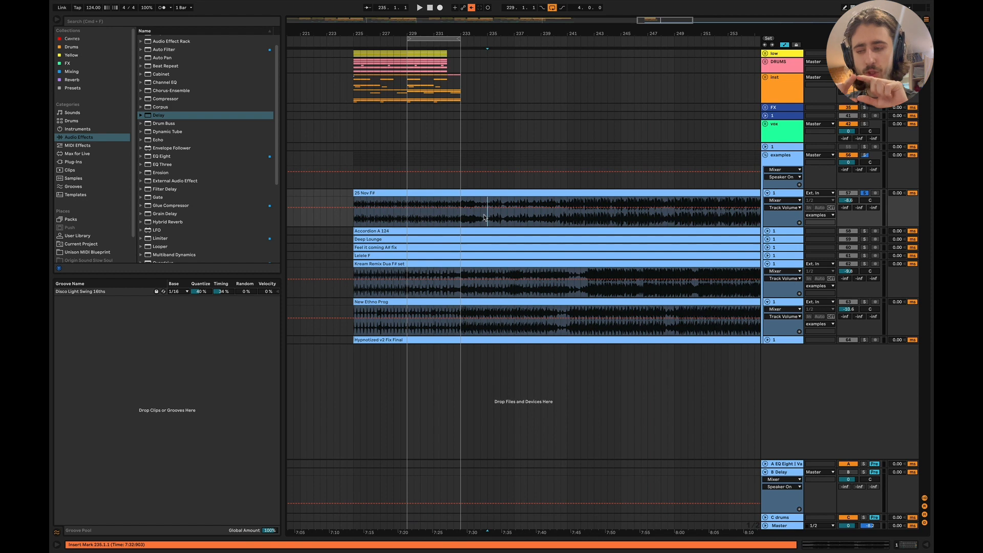
scroll(486, 217, right, 2)
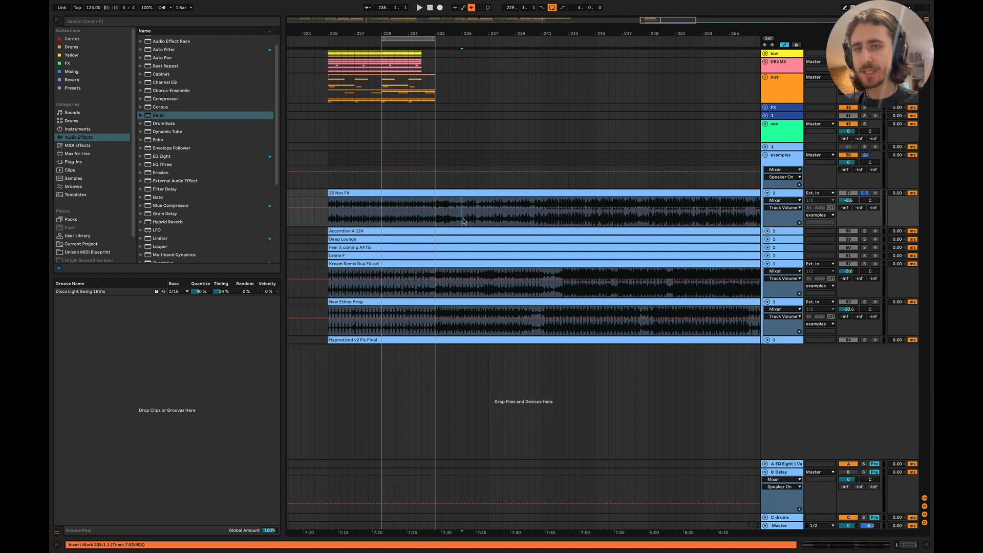
key(space)
click(487, 215)
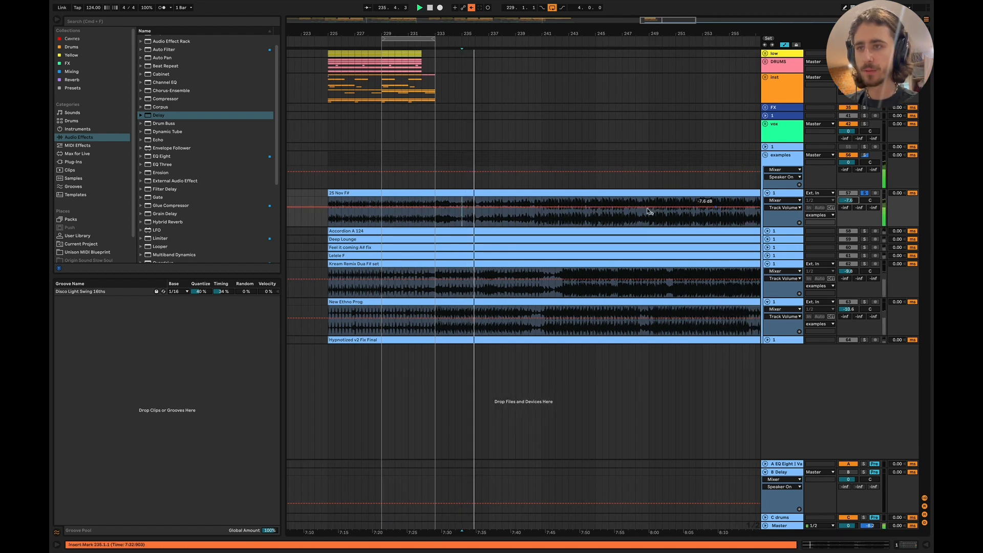
Replay the 25 Nov F# clip from bar 237, and replay its opening at bar 235.
key(space)
key(space)
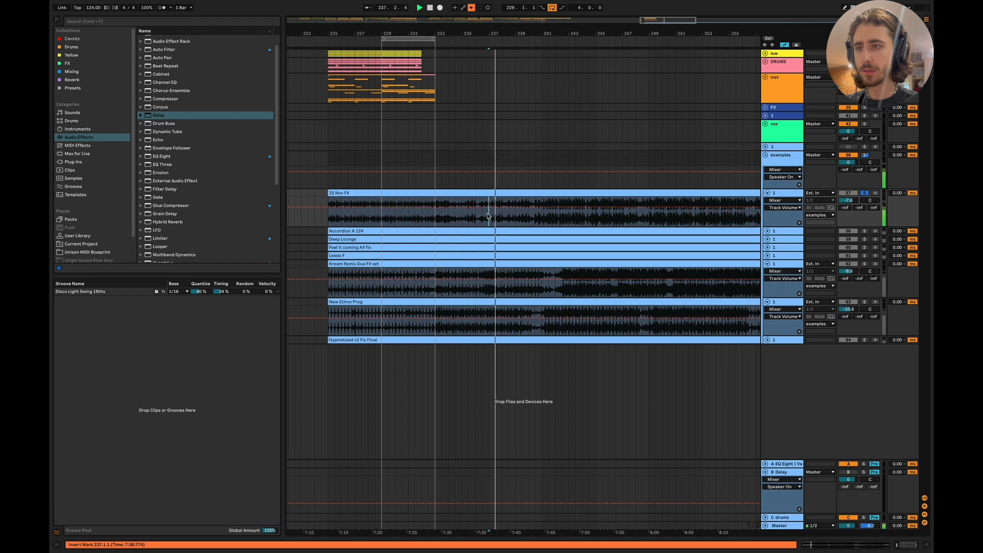
click(462, 216)
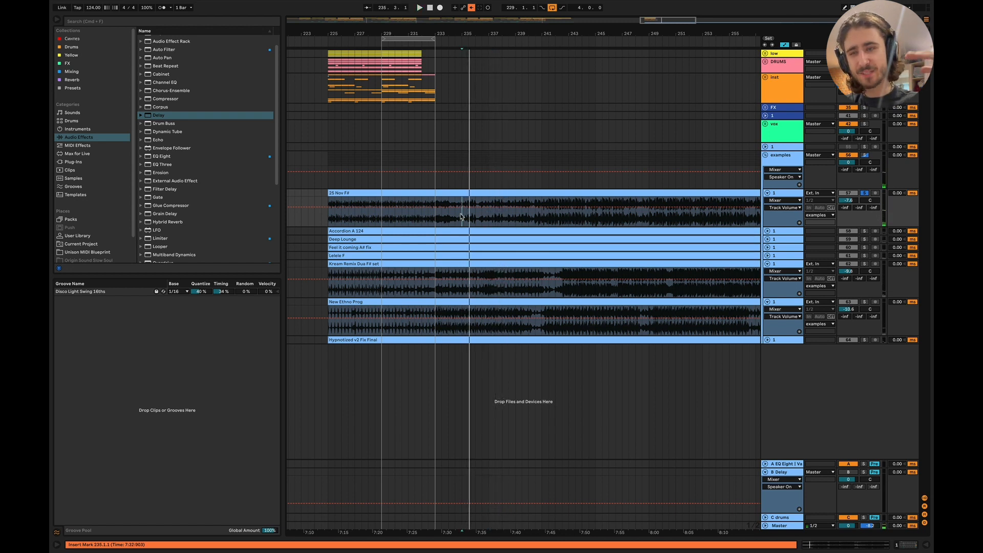
scroll(462, 216, left, 2)
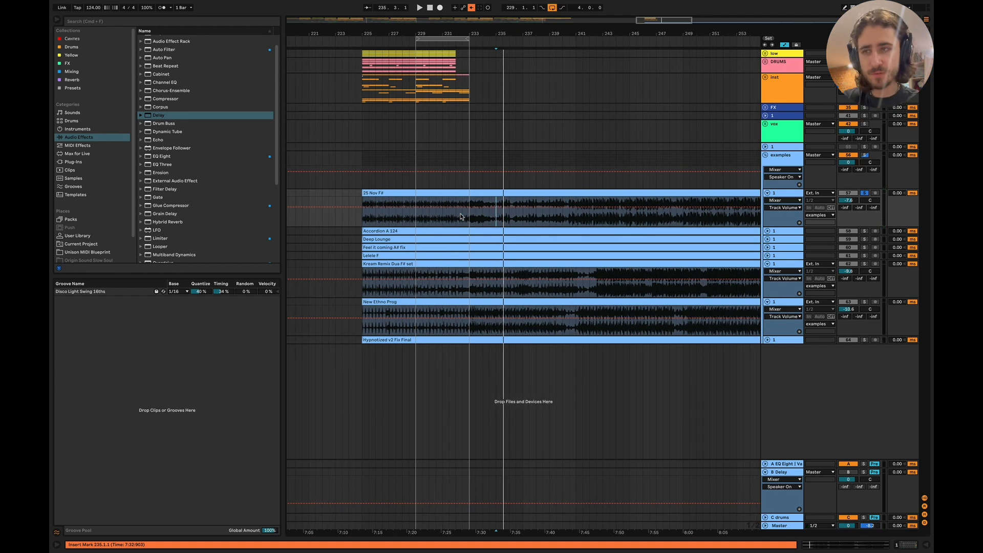
Switch to the mind map to check the Harmony branch's techniques, and return to Ableton Live.
key(super+Tab)
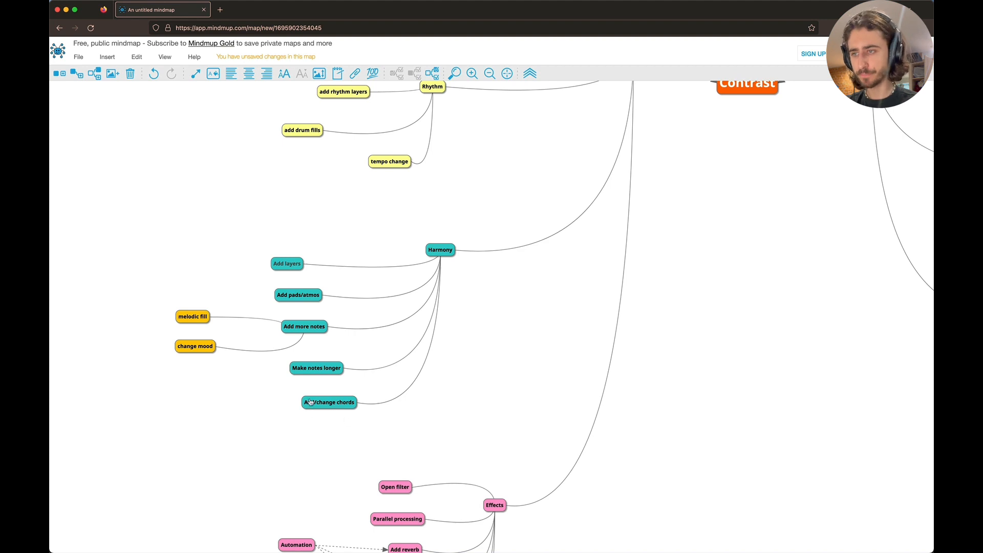
key(super+Tab)
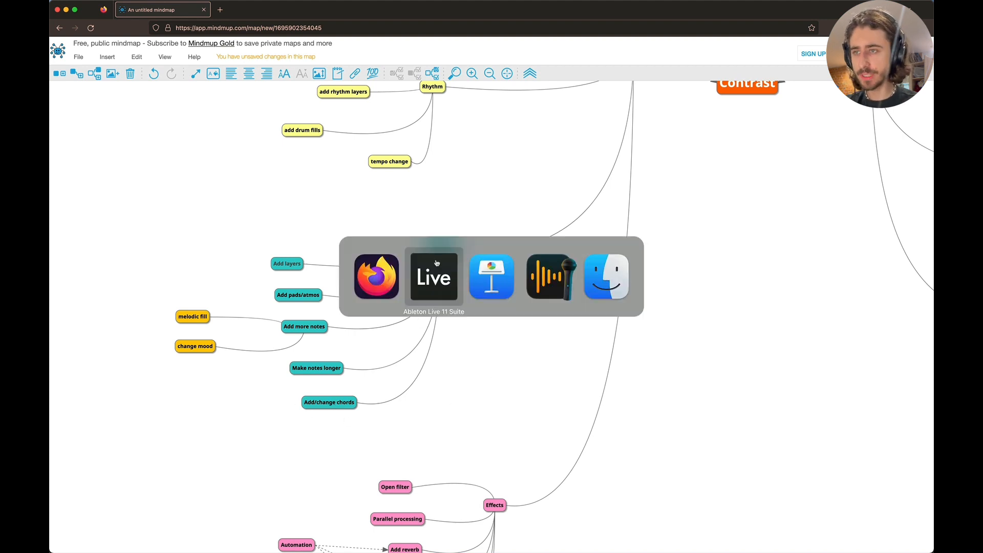
scroll(472, 272, right, 2)
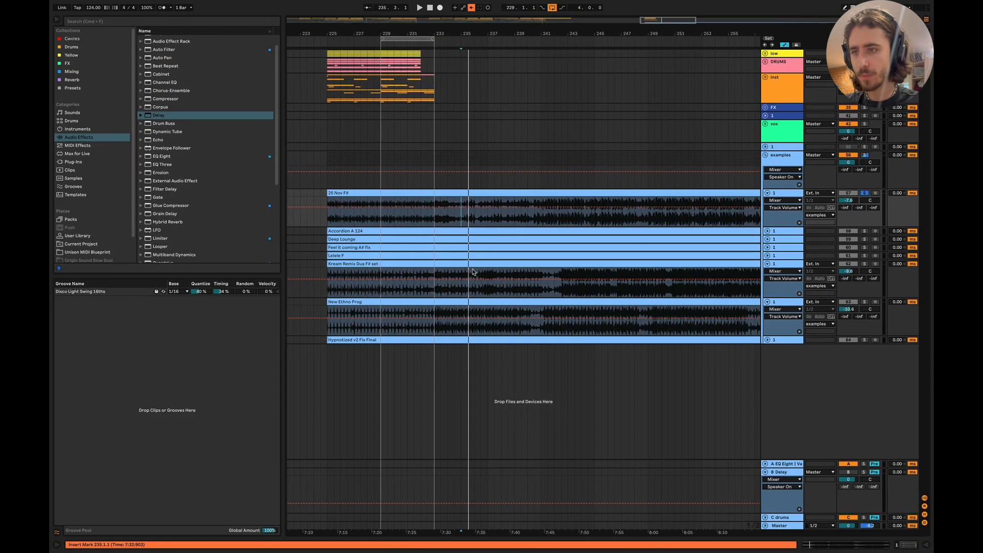
Unfold the Feel it coming A# fix and Deep Lounge tracks, and solo Deep Lounge.
click(766, 247)
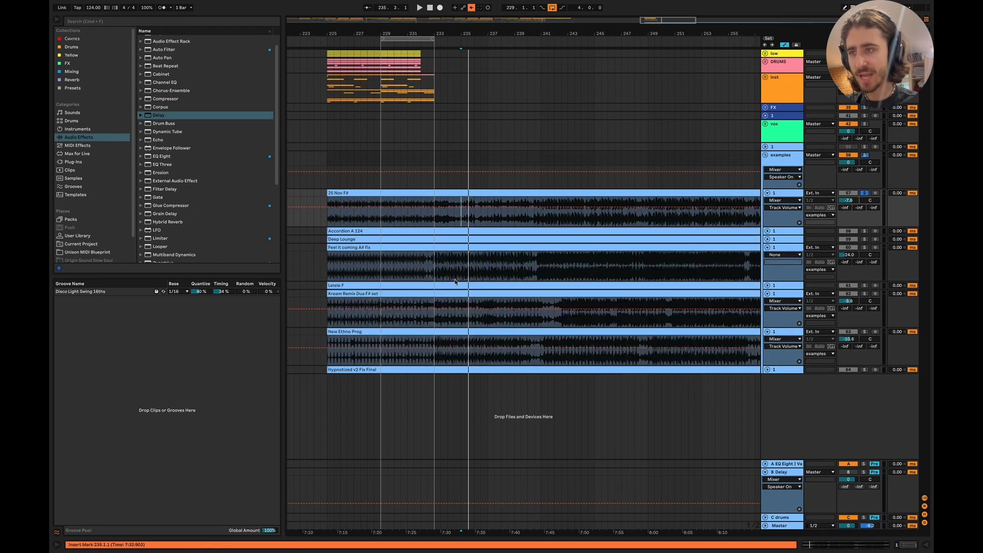
scroll(455, 281, right, 1)
click(773, 239)
scroll(561, 257, right, 10)
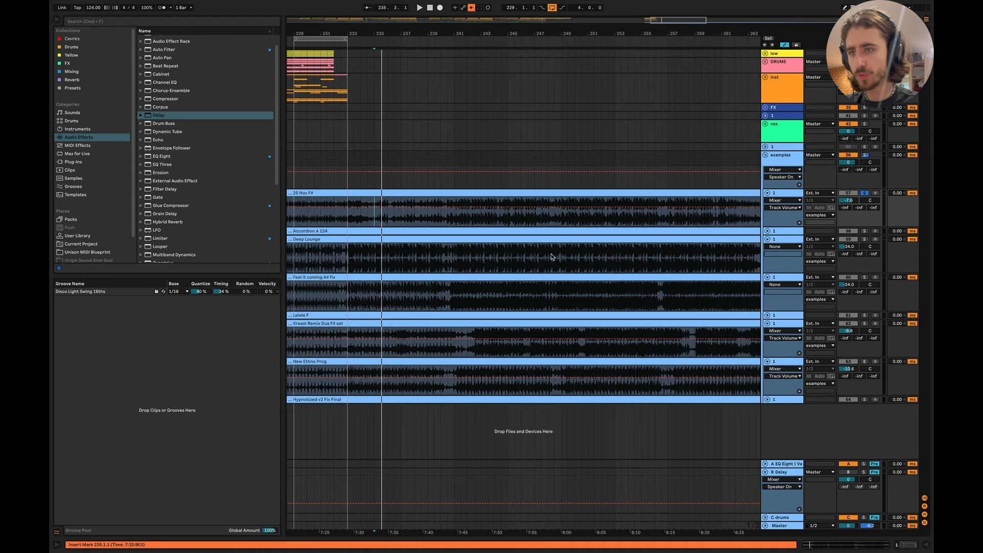
click(856, 240)
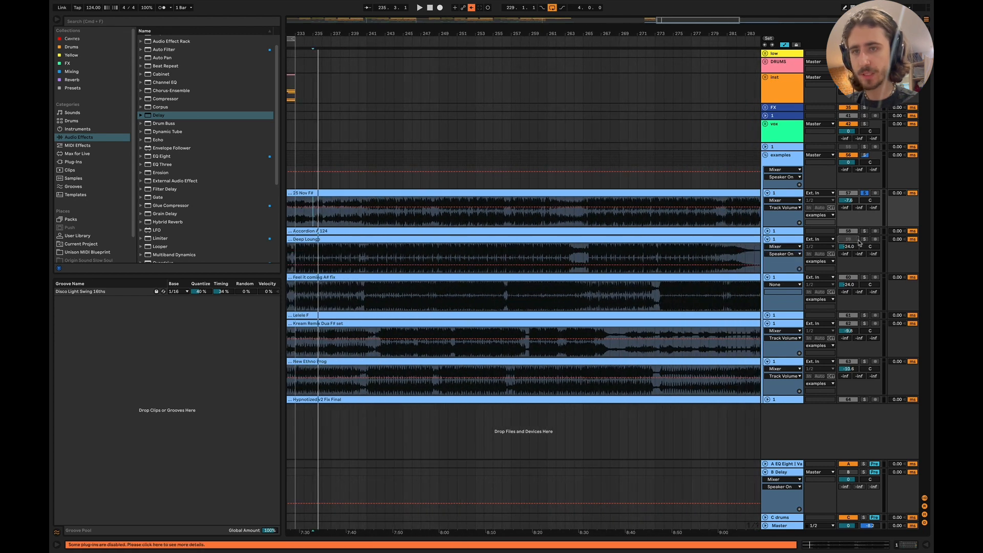
Play the Deep Lounge clip from bar 257, raising its track volume to -15.9 dB.
scroll(566, 263, up, 5)
scroll(566, 262, right, 3)
click(380, 253)
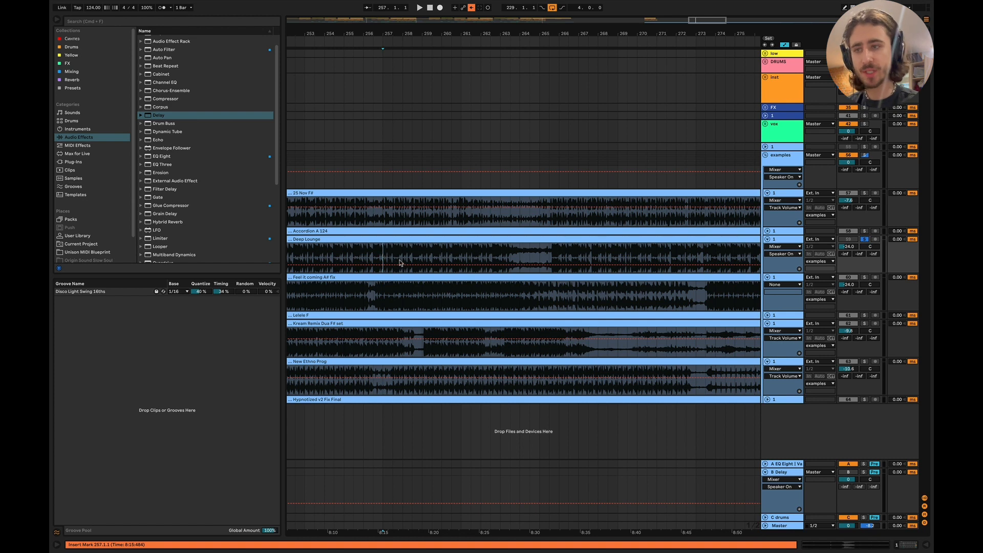
drag(847, 247, 848, 235)
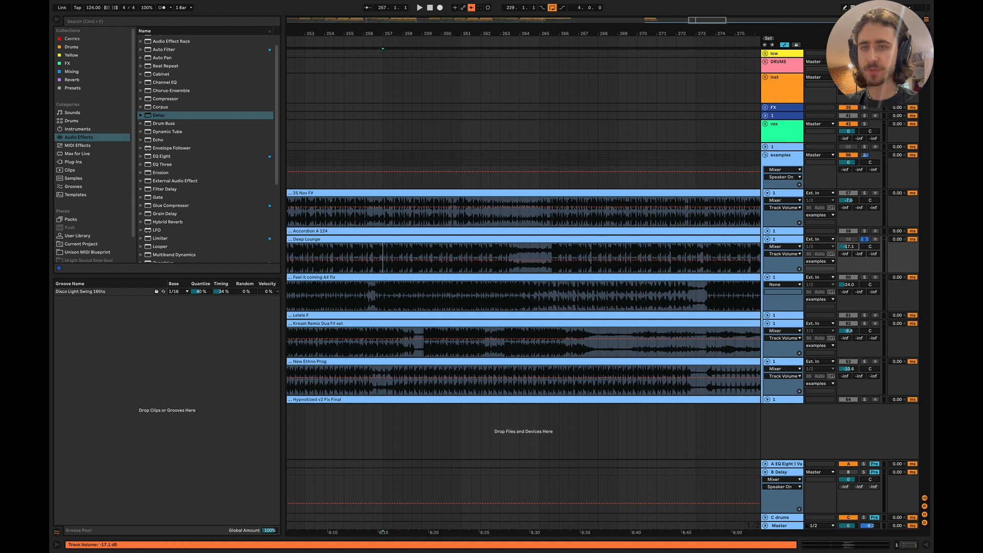
key(space)
scroll(709, 271, right, 1)
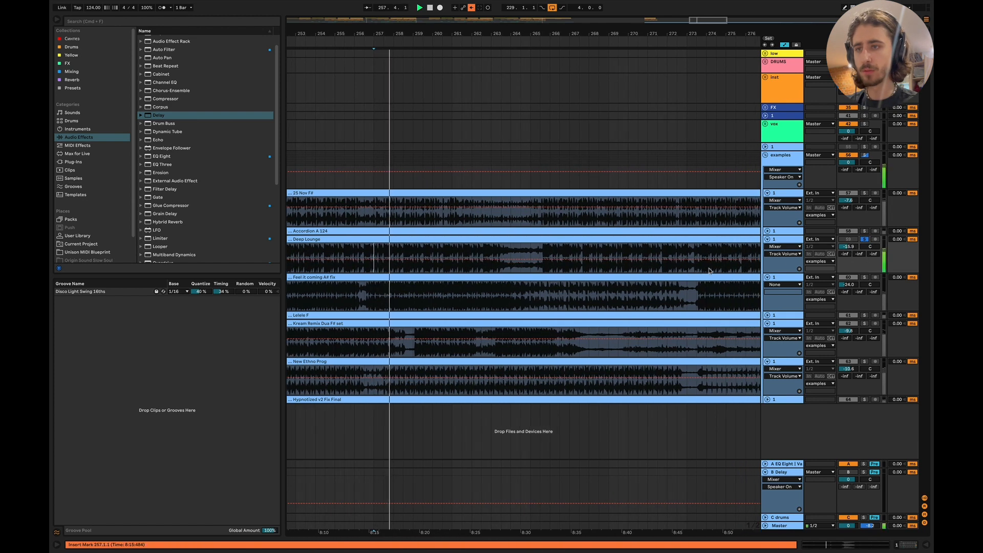
Set the Deep Lounge track's volume to -13.2 dB during playback.
drag(848, 247, 848, 242)
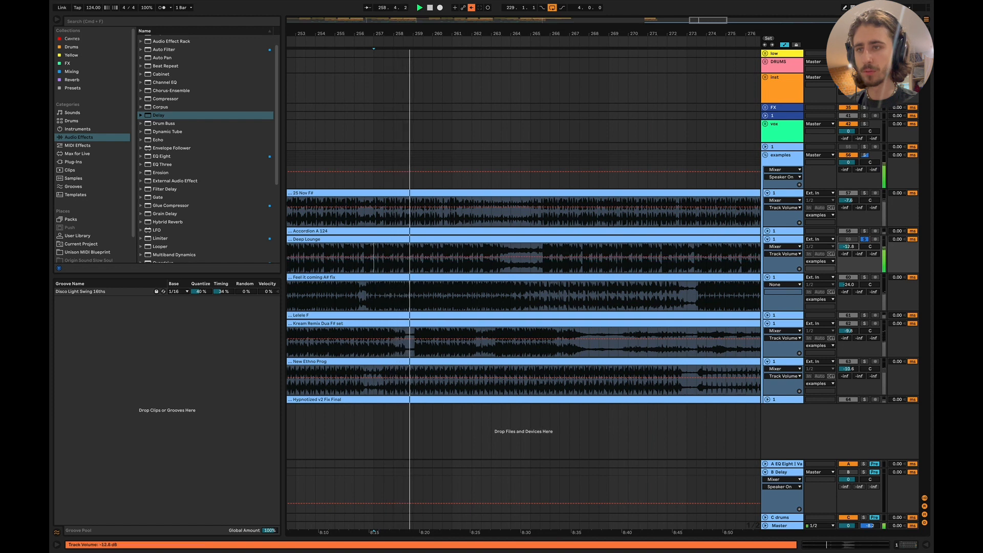
scroll(643, 260, right, 1)
scroll(643, 259, right, 1)
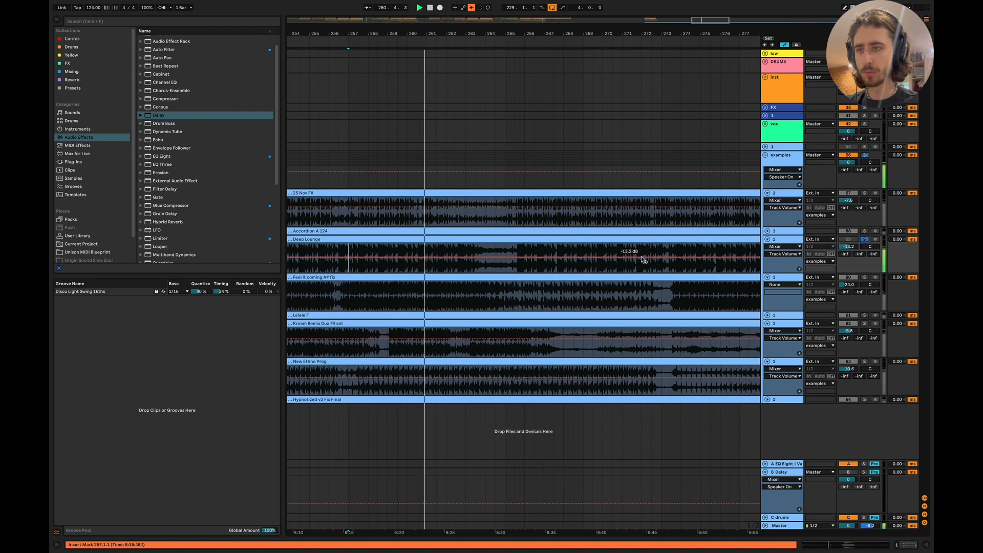
Follow the Deep Lounge playback through its transition up to bar 268 and stop it.
scroll(539, 287, left, 3)
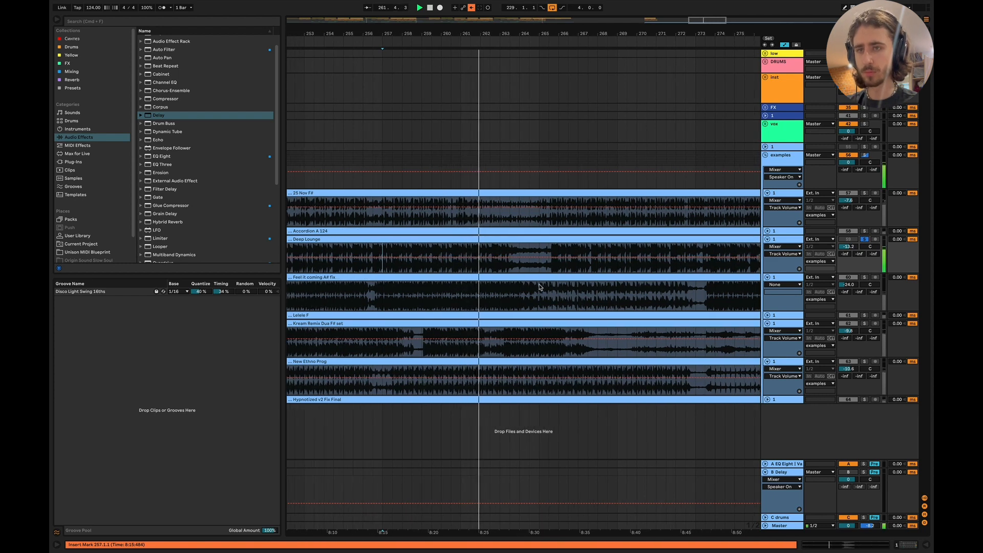
scroll(539, 287, right, 4)
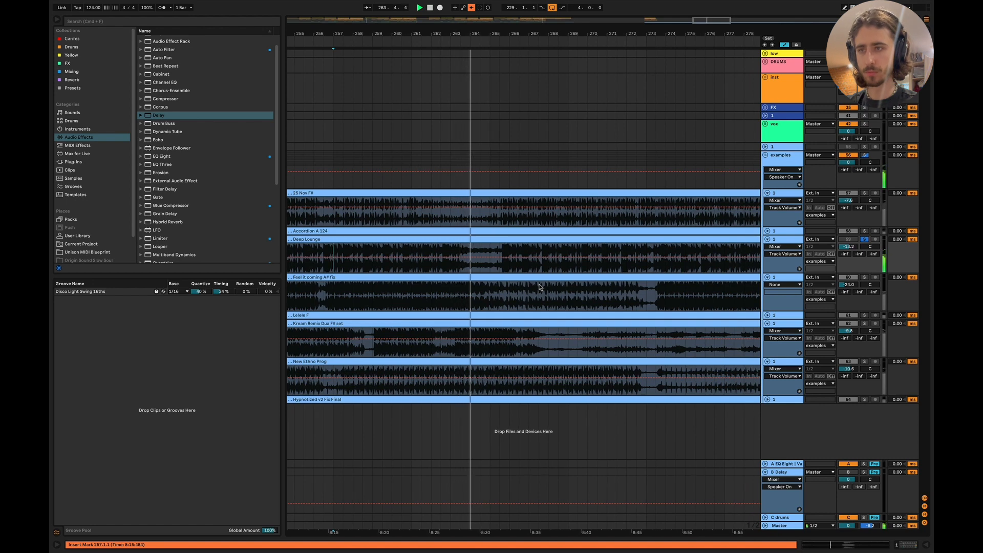
scroll(539, 287, left, 3)
scroll(539, 287, right, 9)
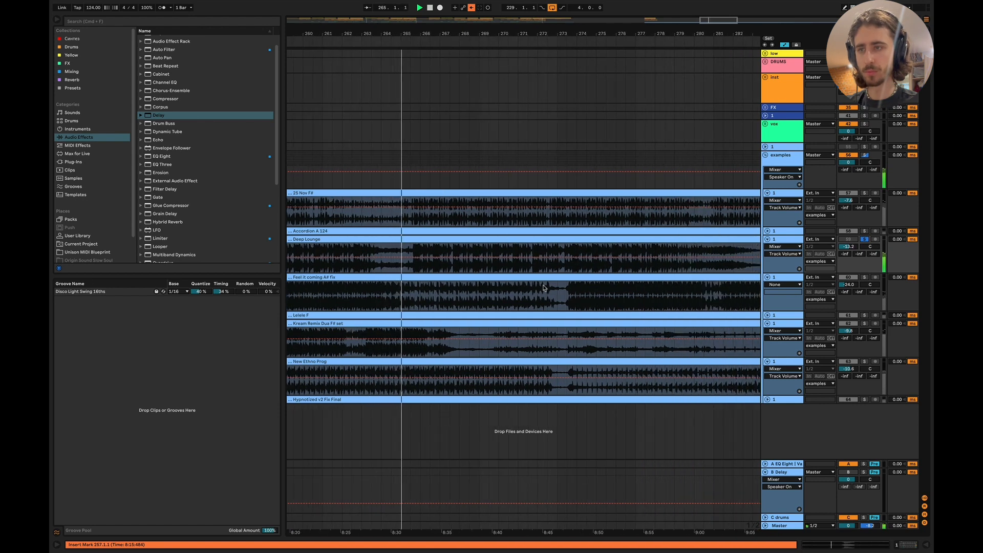
scroll(539, 287, left, 6)
scroll(505, 287, right, 3)
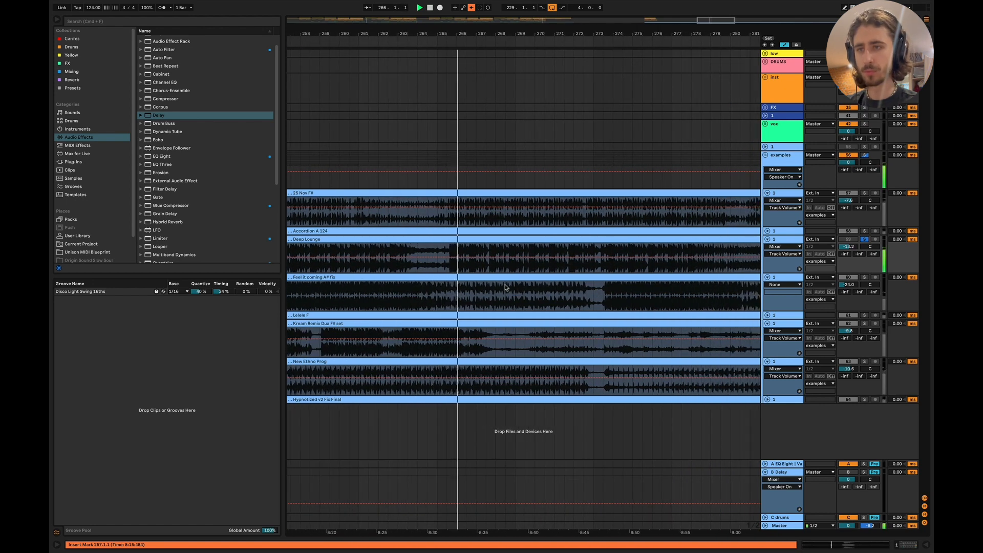
scroll(505, 287, left, 2)
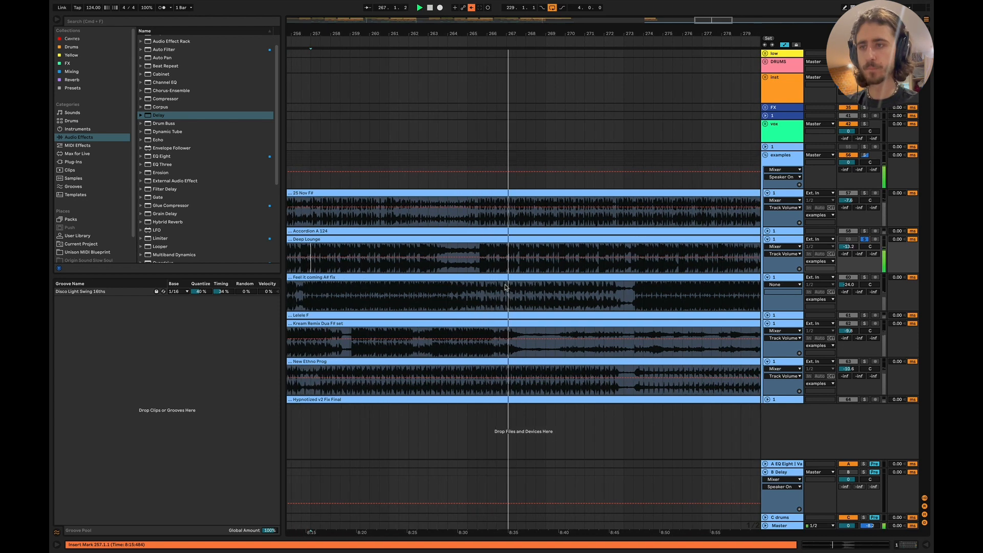
scroll(505, 287, right, 4)
scroll(504, 287, left, 3)
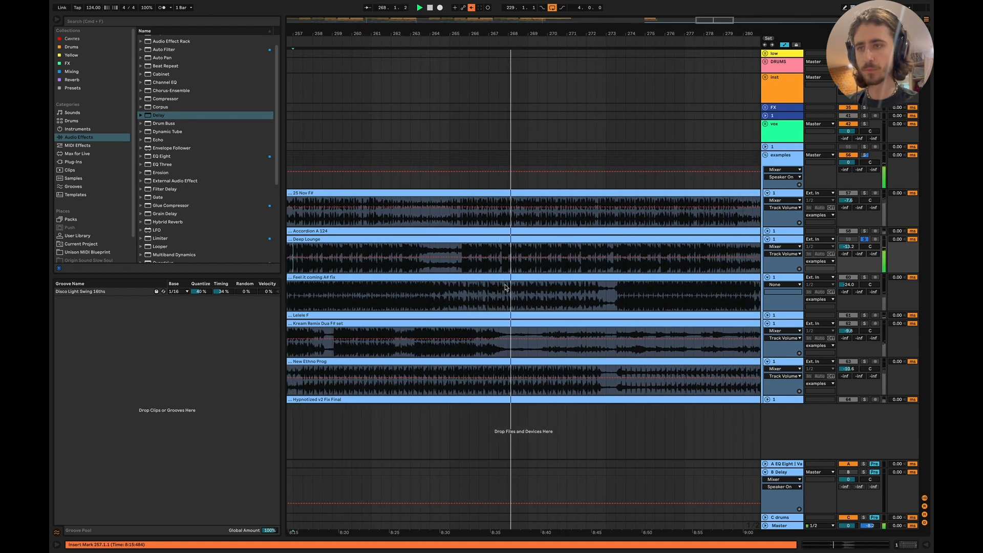
key(space)
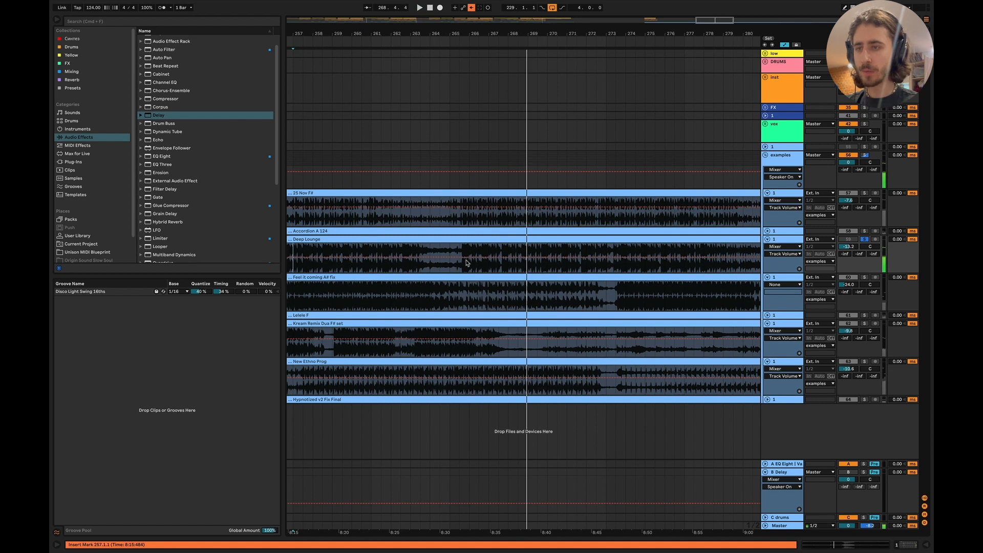
Split the Deep Lounge clip from 265.3.1 to 273.3.1 and colour that eight-bar section pink.
drag(462, 264, 617, 246)
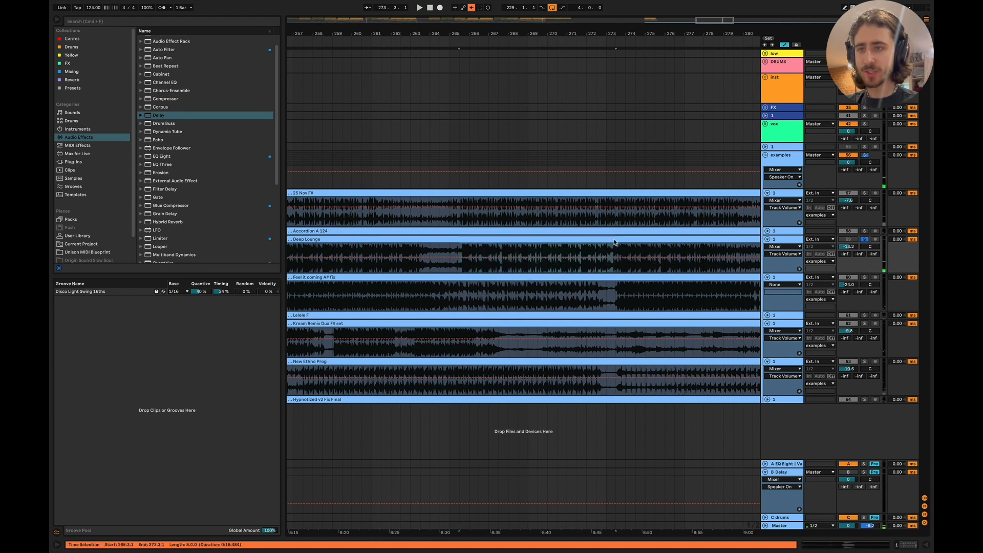
key(super+e)
right_click(581, 241)
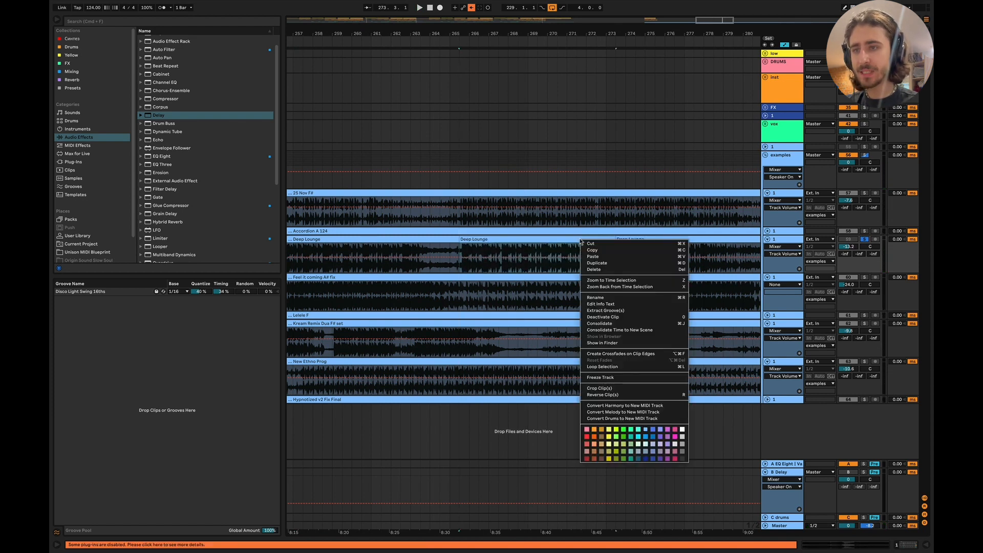
click(587, 431)
Split off the two-bar transition from 263.3.1 to 265.3.1 in Deep Lounge and colour it dark red.
scroll(470, 263, left, 2)
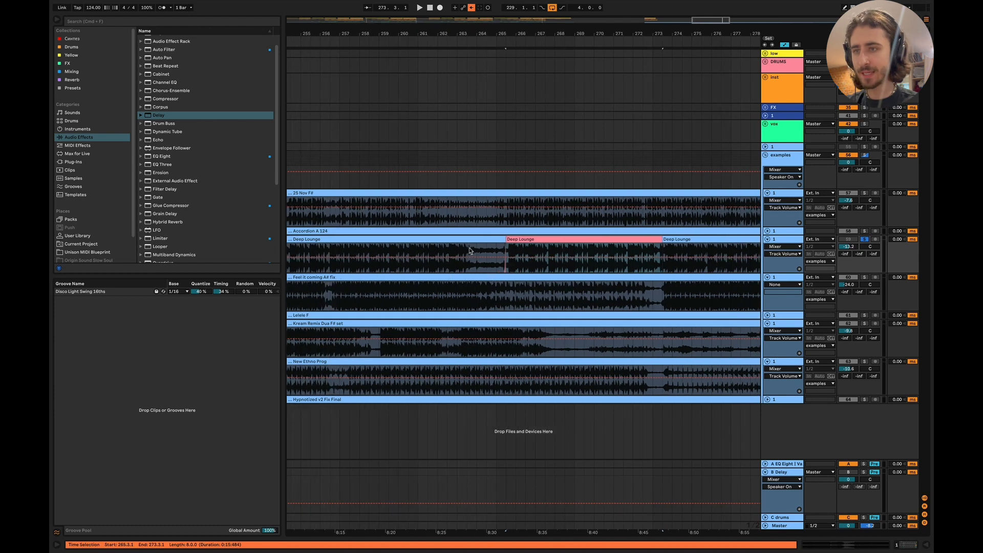
drag(468, 253, 485, 242)
key(super+e)
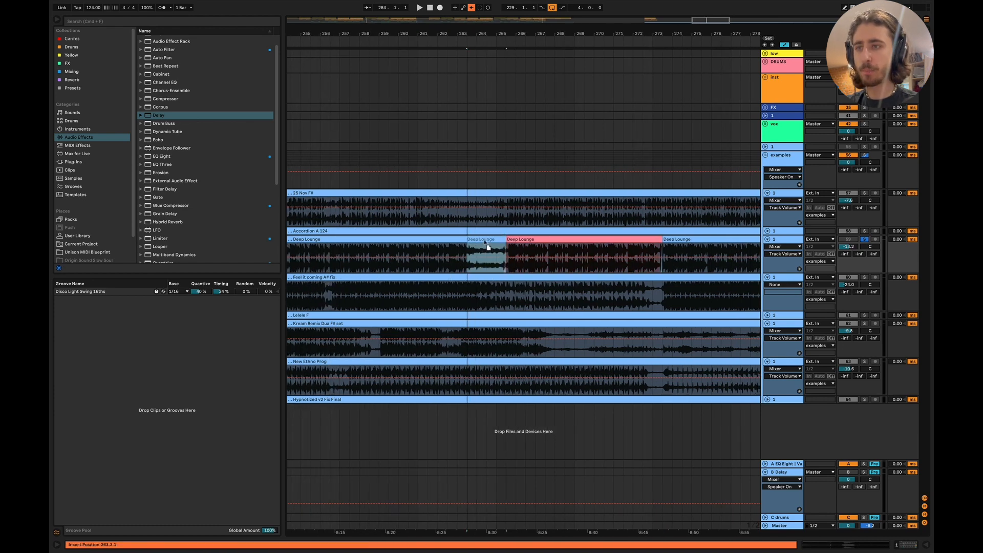
right_click(485, 242)
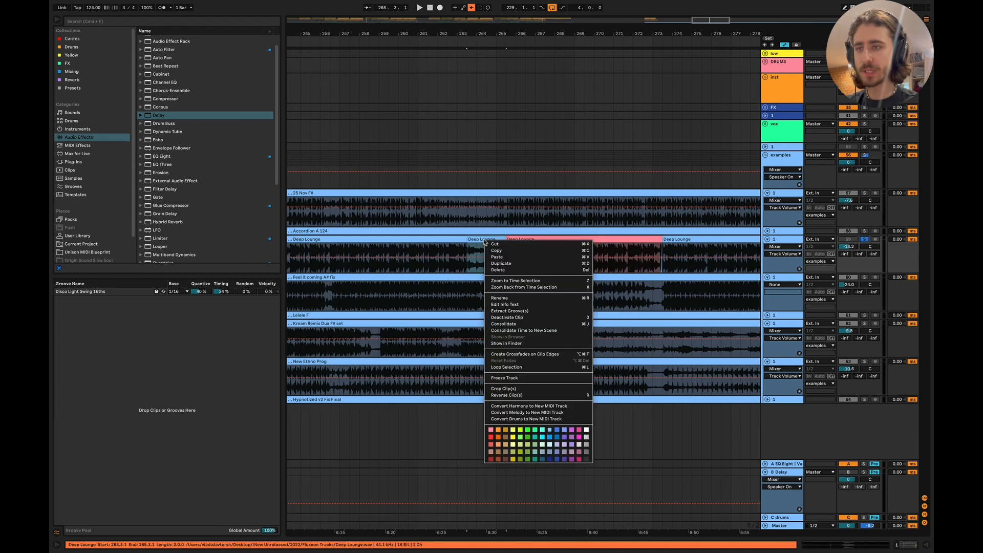
click(491, 445)
Split the Deep Lounge clip from 256.3.1 to 263.3.1 and colour that seven-bar section green.
scroll(483, 237, left, 2)
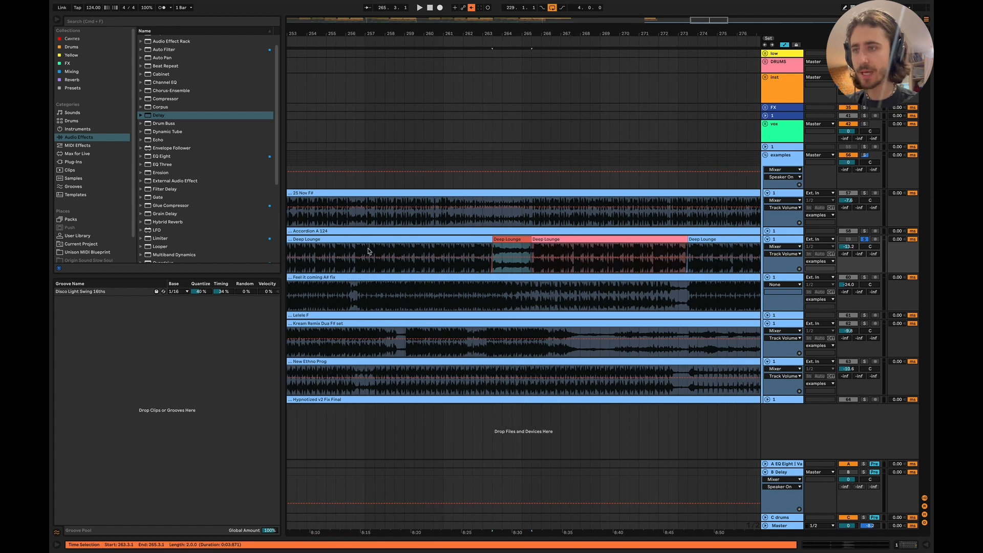
drag(360, 251, 489, 242)
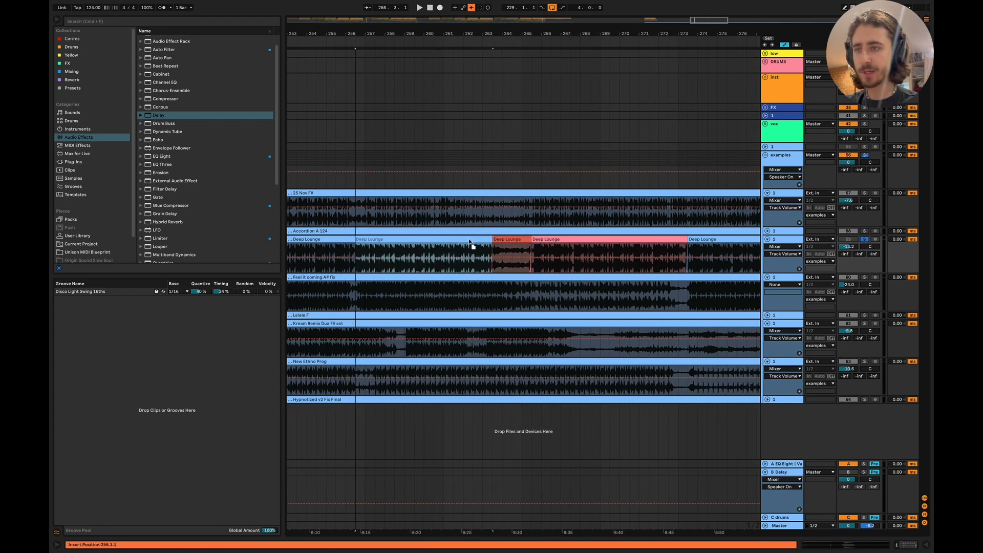
right_click(470, 245)
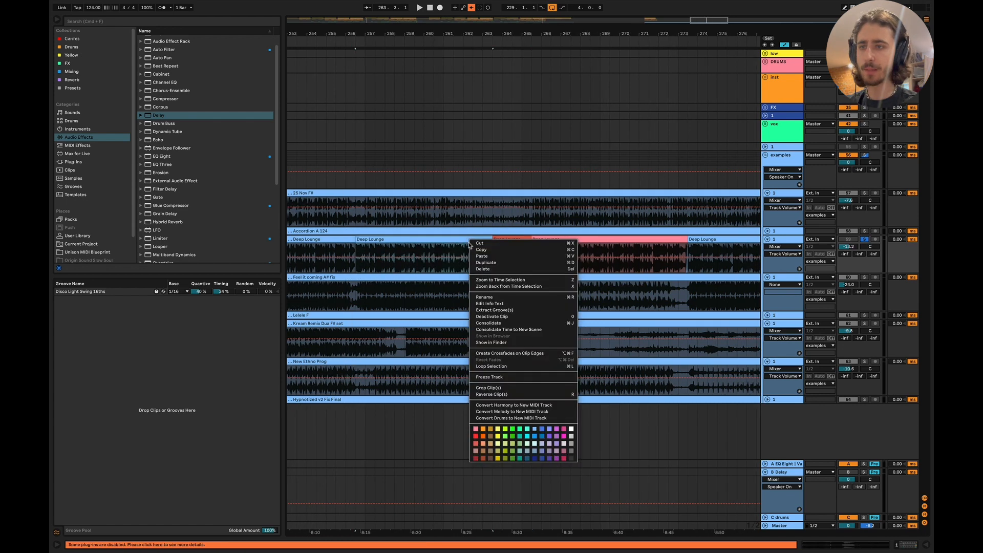
click(521, 432)
Play the green Deep Lounge section from bar 258 for a few bars and stop playback.
scroll(335, 214, right, 1)
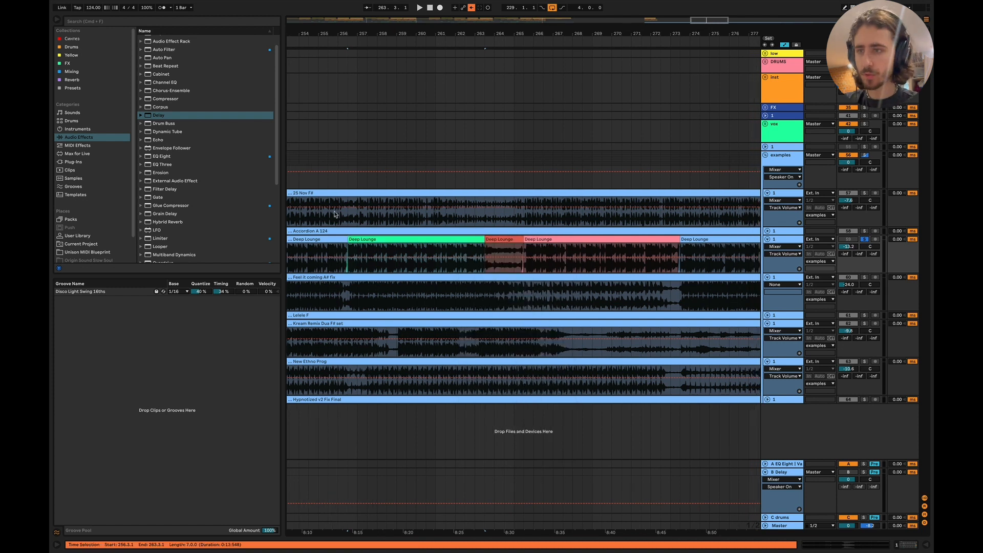
click(380, 251)
key(space)
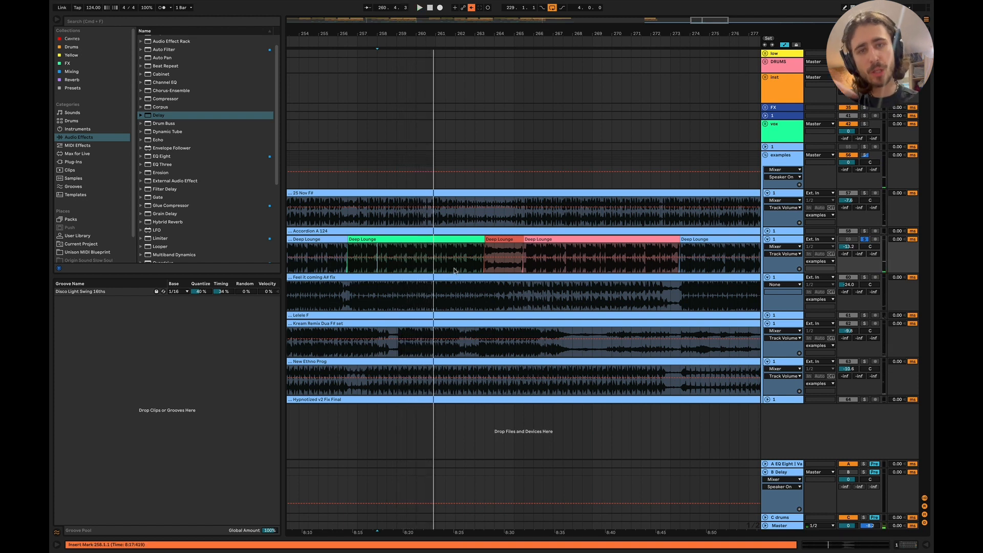
scroll(453, 271, left, 5)
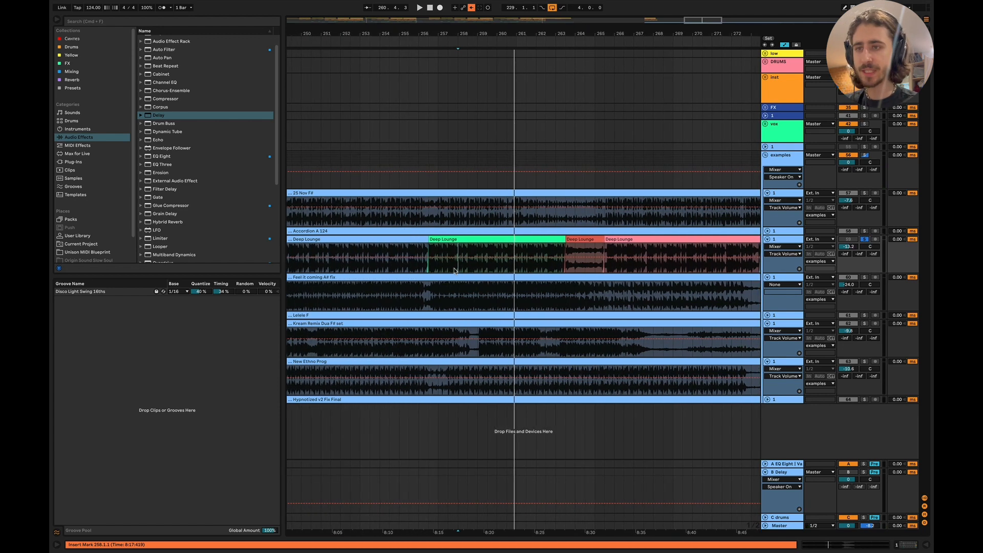
Switch to Keynote and try pulling the red curved arrow's end down below the drop blocks on the timbre slide.
key(super+Tab)
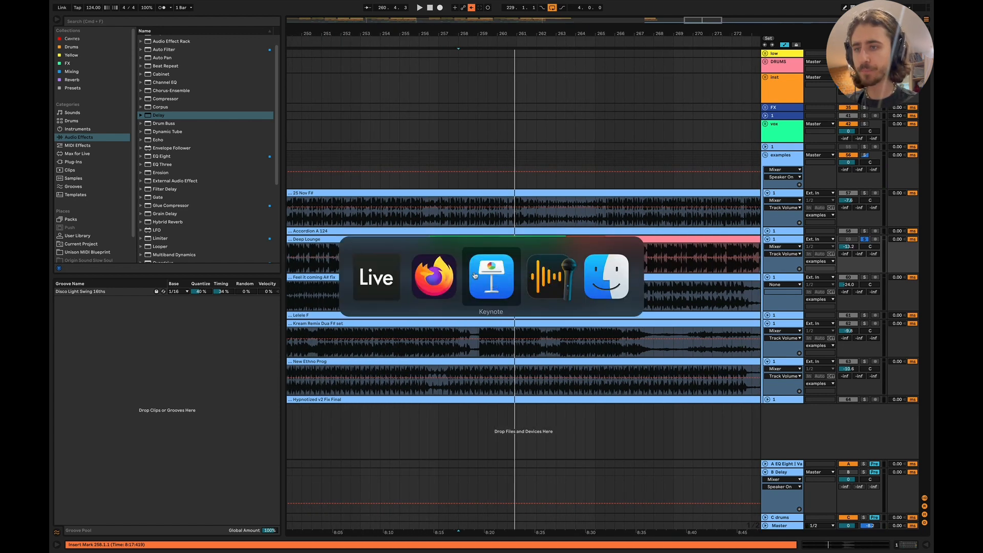
click(493, 277)
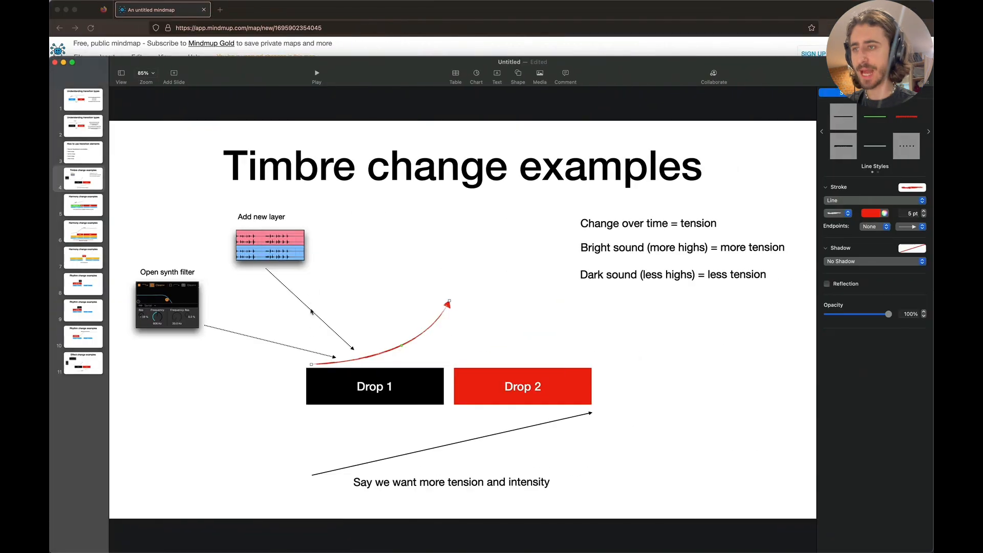
drag(495, 286, 396, 357)
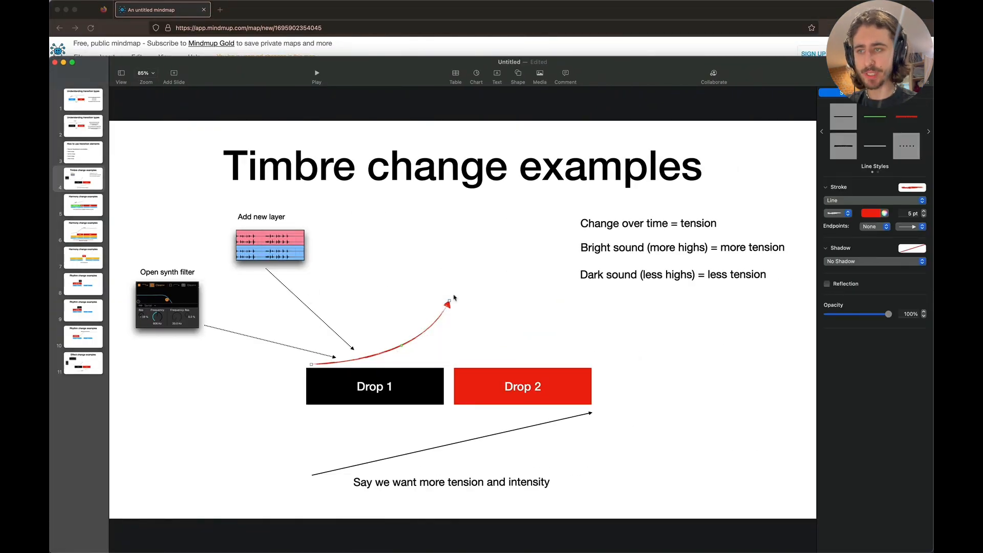
drag(456, 310, 452, 424)
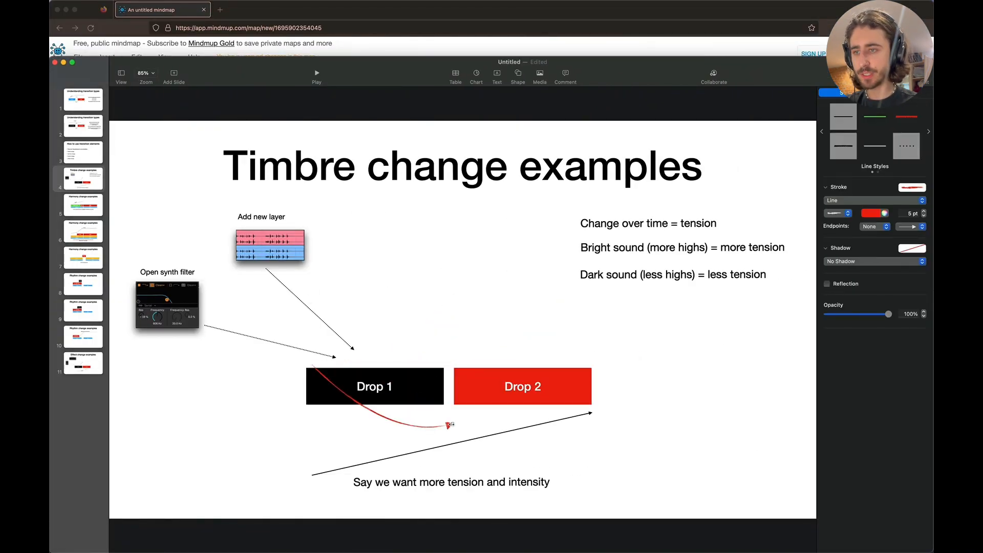
key(super+z)
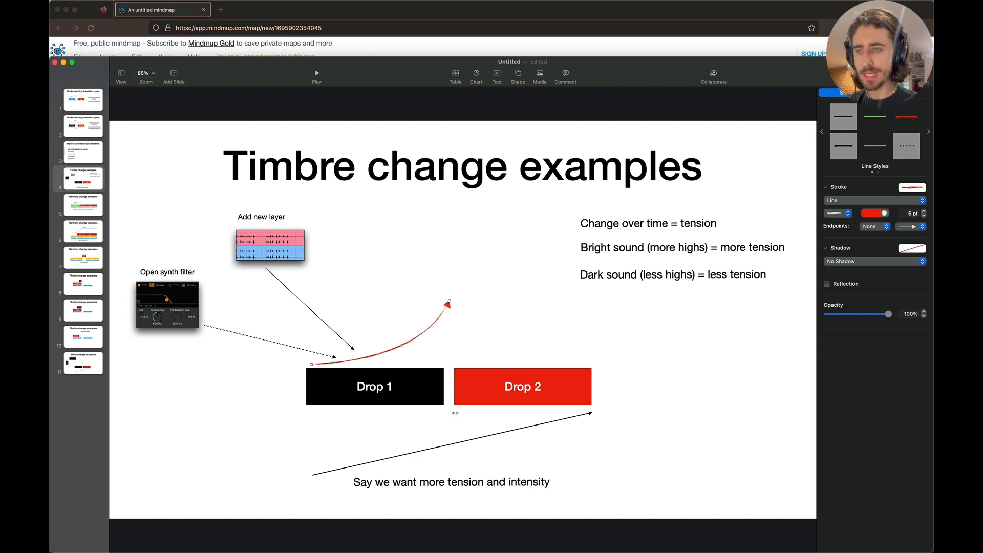
Switch to the Firefox mind map and examine the Timbre, Rhythm, Harmony and Effects branches under Addition.
key(super+Tab)
click(481, 279)
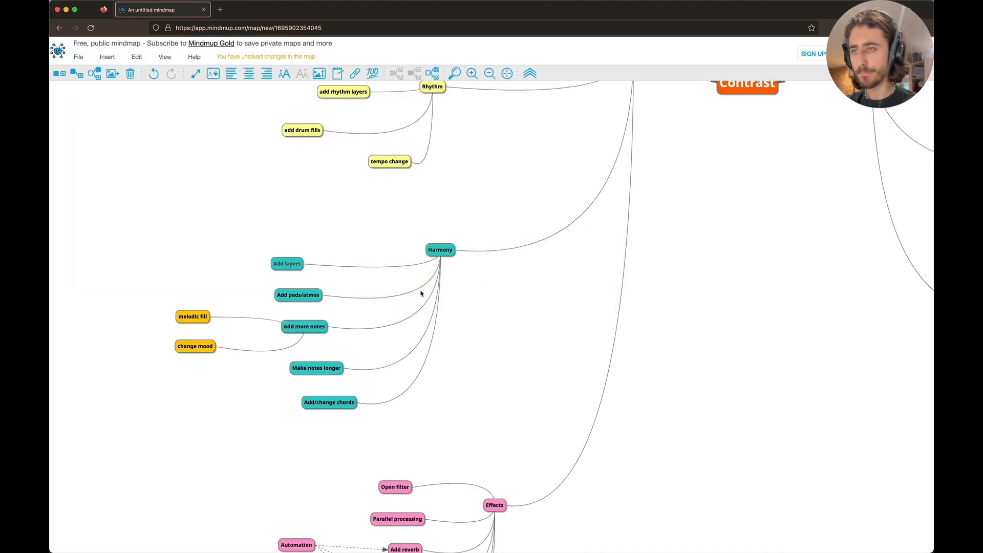
scroll(415, 290, down, 2)
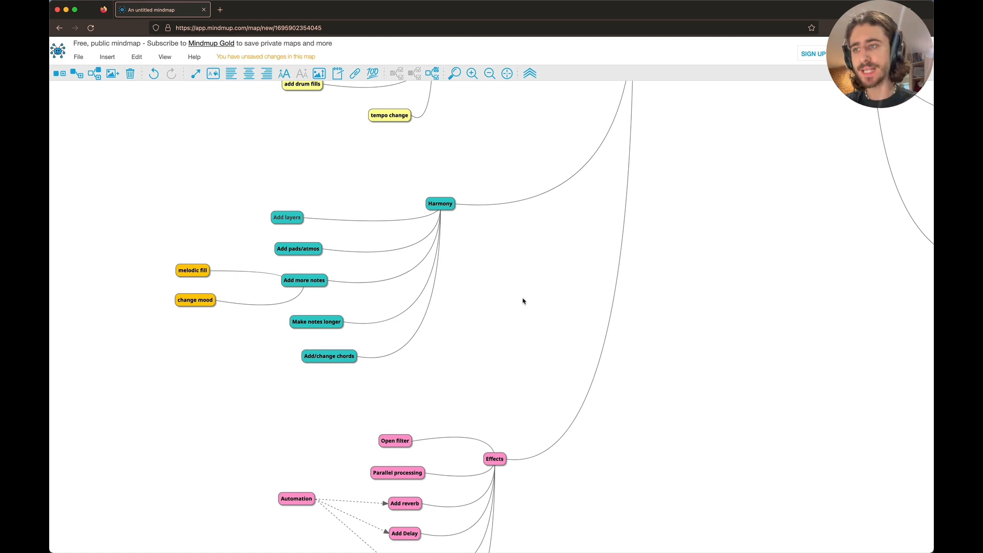
scroll(521, 301, up, 5)
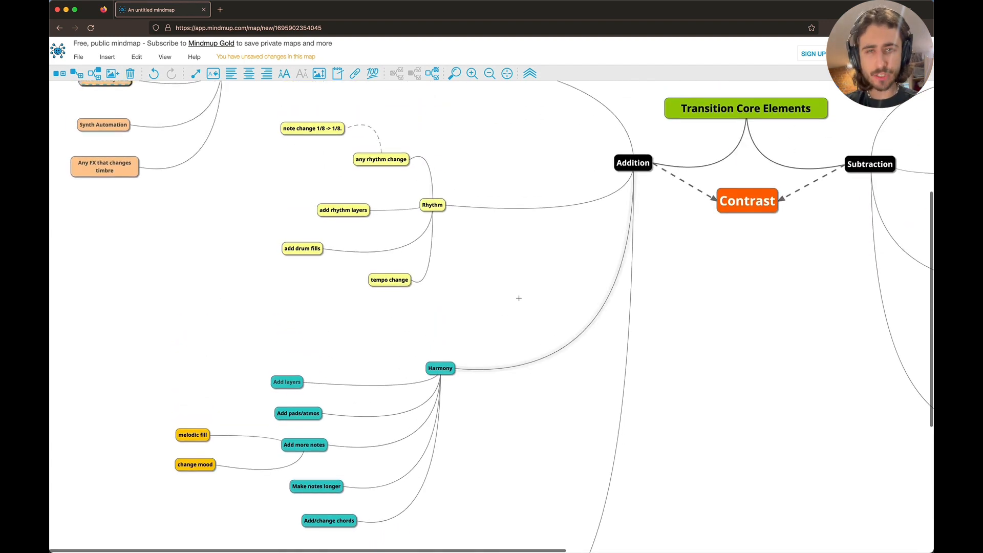
scroll(519, 298, down, 5)
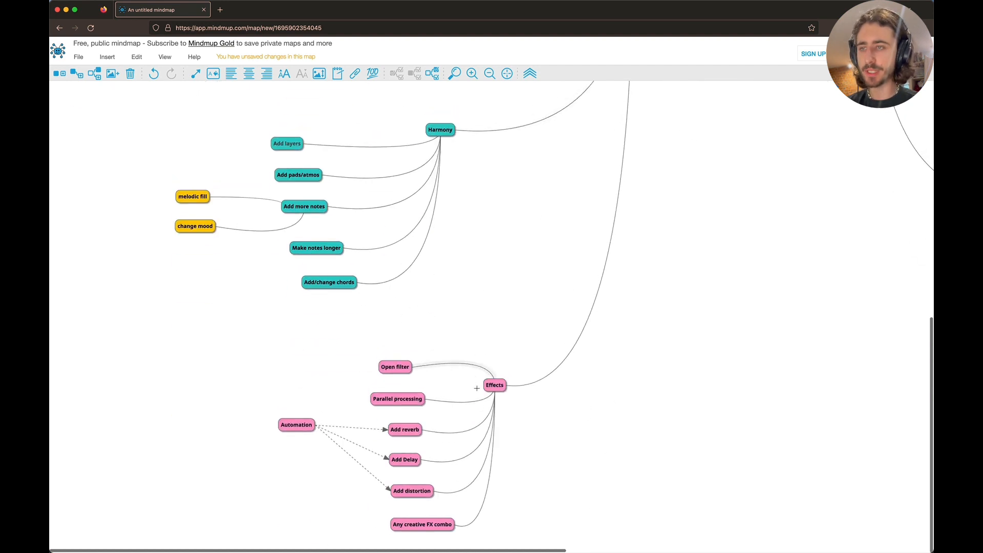
scroll(487, 246, up, 5)
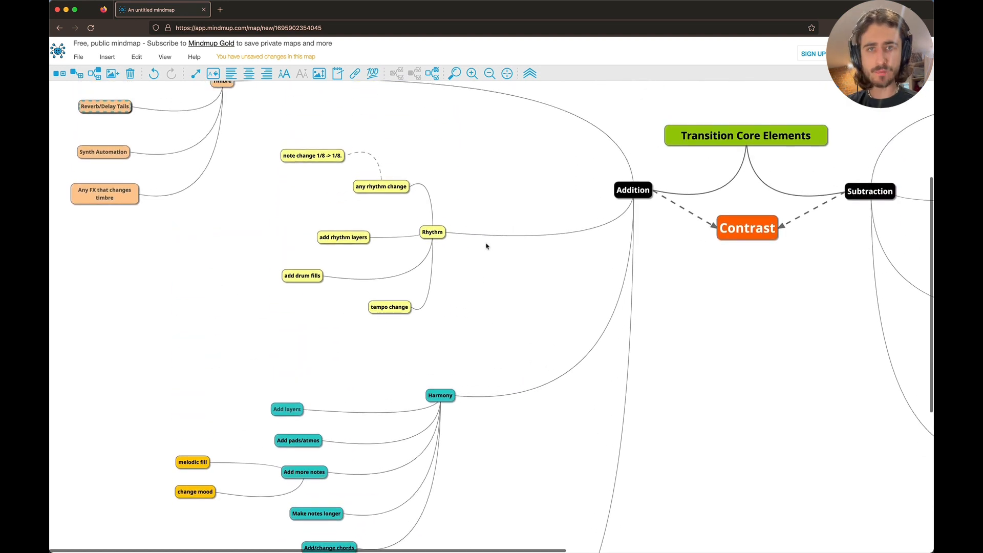
scroll(487, 246, up, 2)
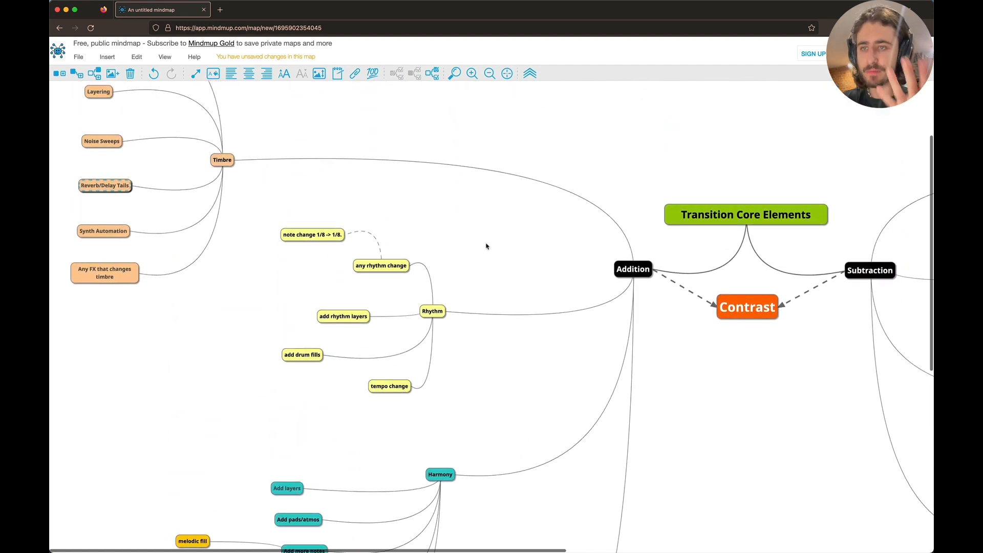
scroll(487, 246, down, 4)
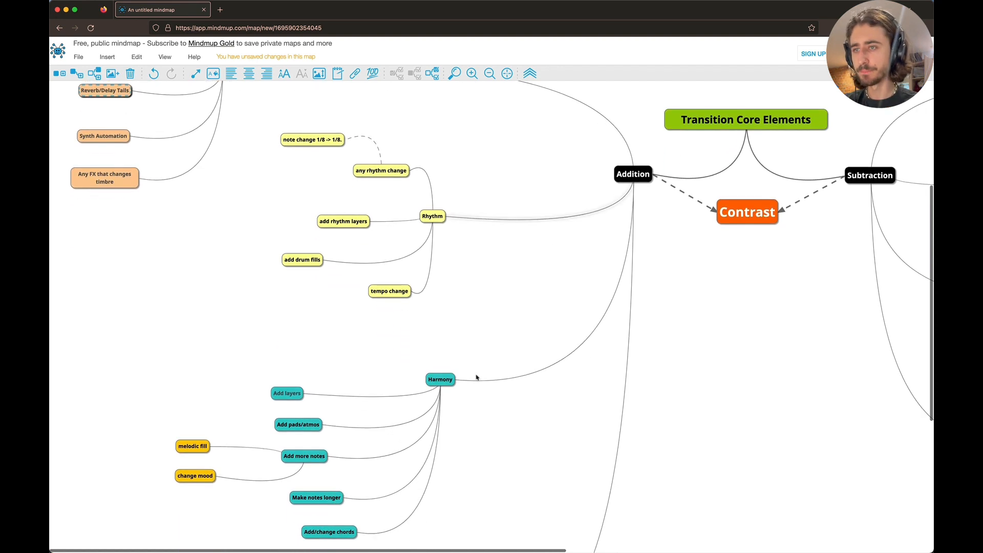
scroll(476, 395, up, 4)
scroll(476, 396, down, 2)
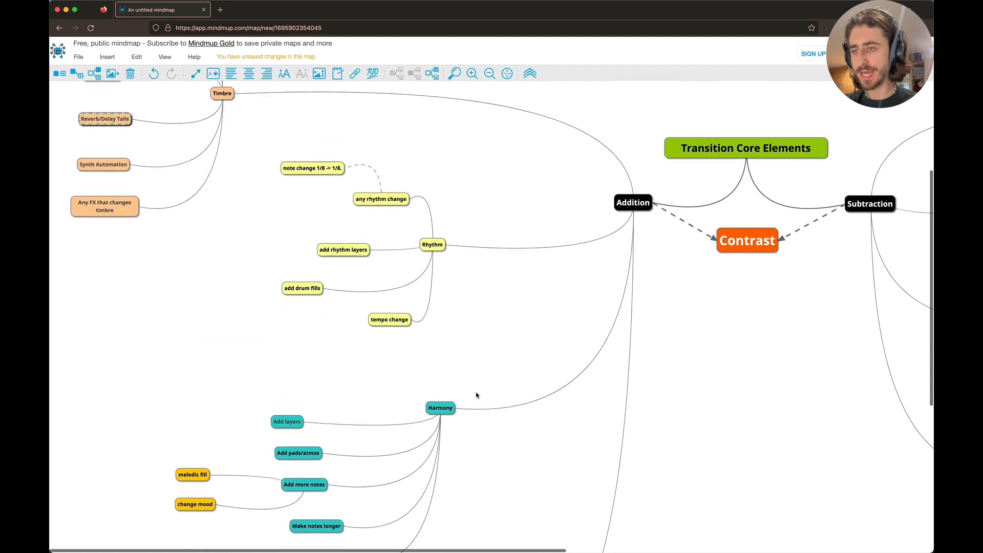
scroll(469, 334, down, 1)
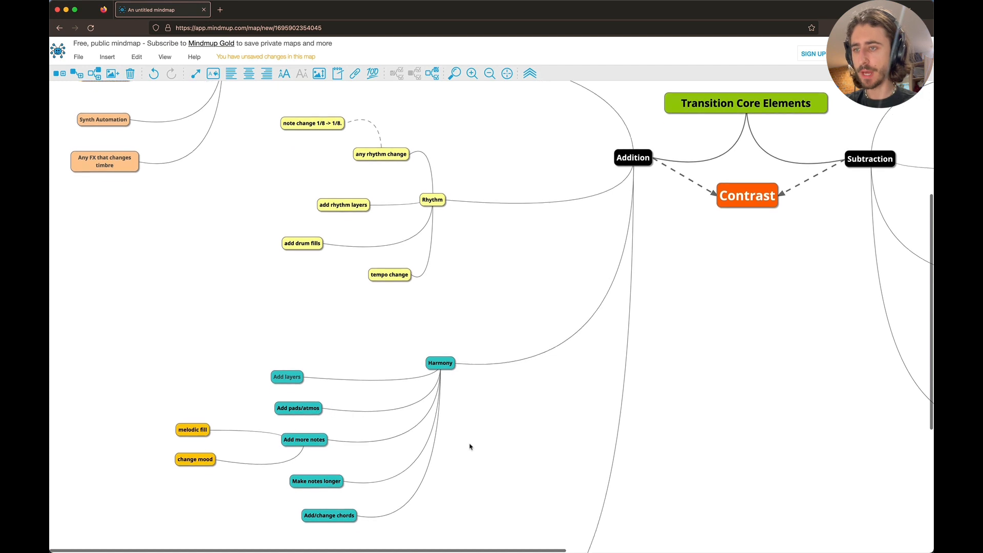
scroll(470, 446, down, 5)
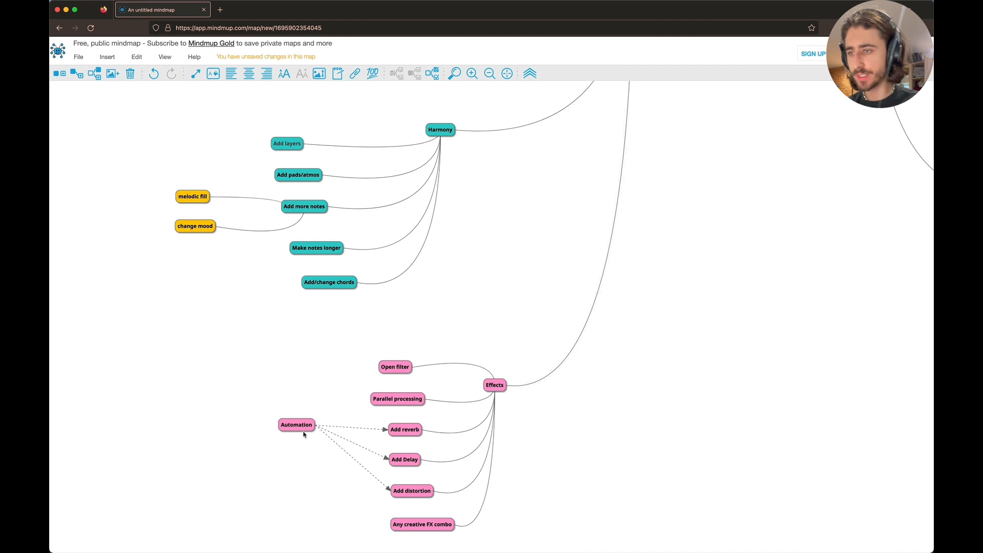
Nudge the Automation node slightly upward in the mind map and switch to Ableton Live.
drag(302, 437, 305, 422)
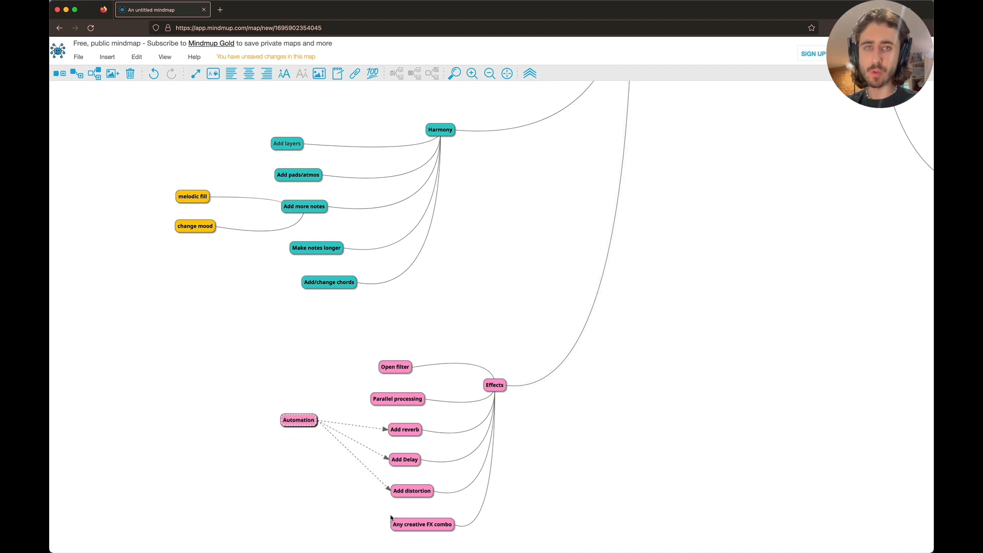
key(super+Tab)
key(super+Tab)
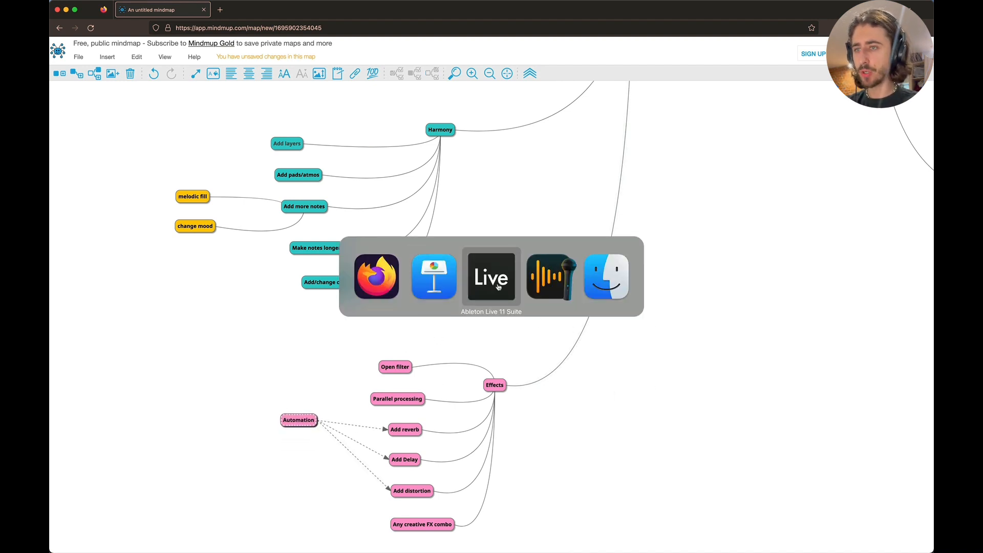
scroll(522, 263, left, 15)
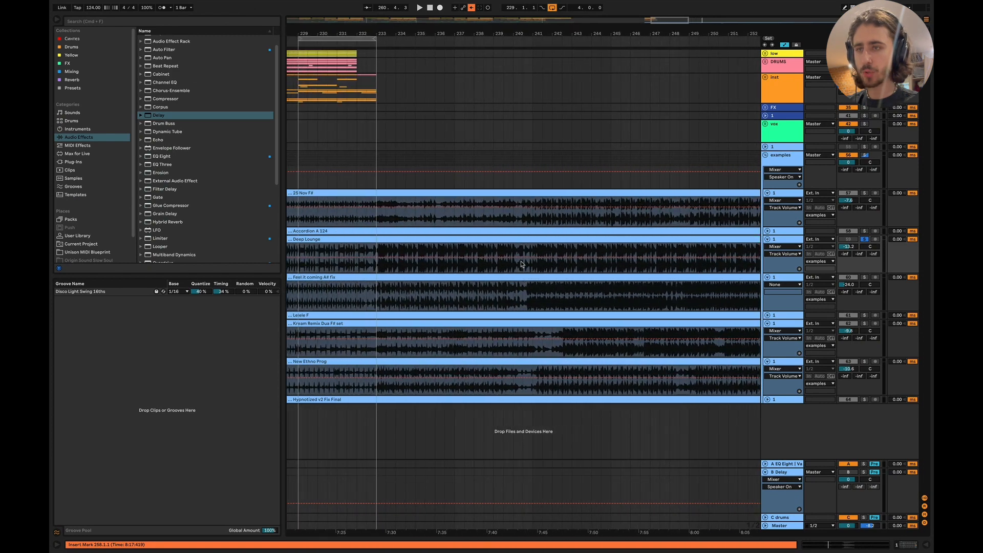
Fold the examples group, place the insert marker at 225.1.1 on the inst track, and unfold the group again.
click(766, 156)
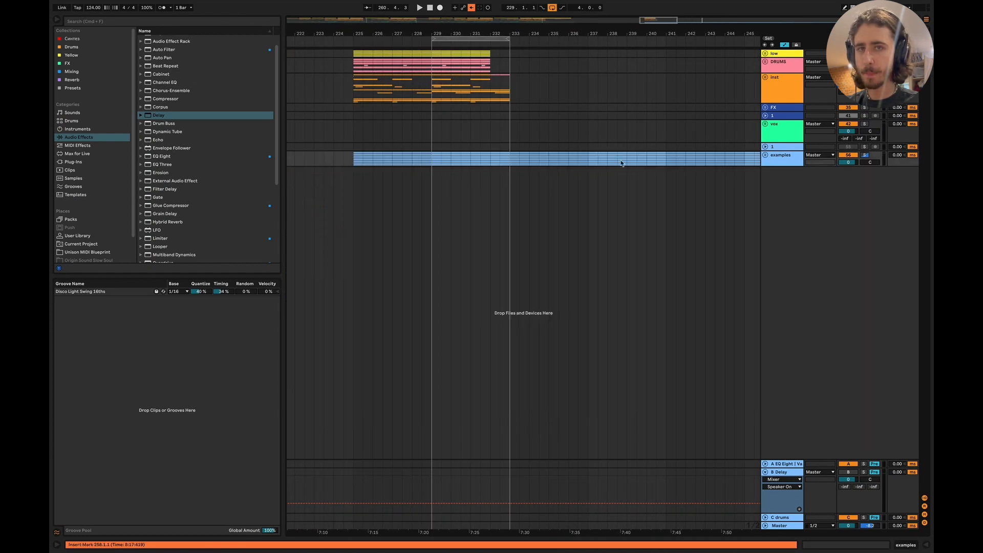
scroll(438, 125, left, 3)
click(406, 99)
scroll(406, 100, up, 3)
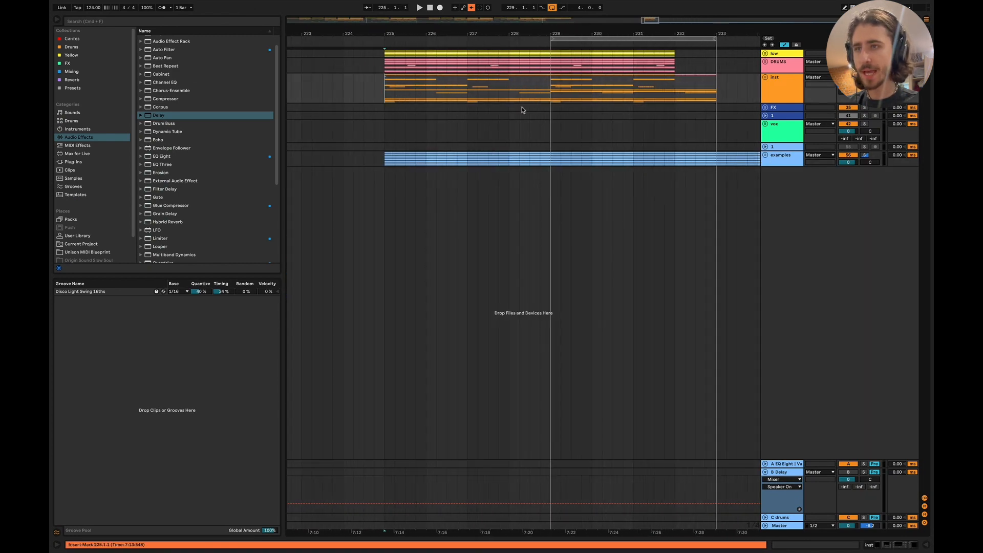
scroll(523, 108, right, 2)
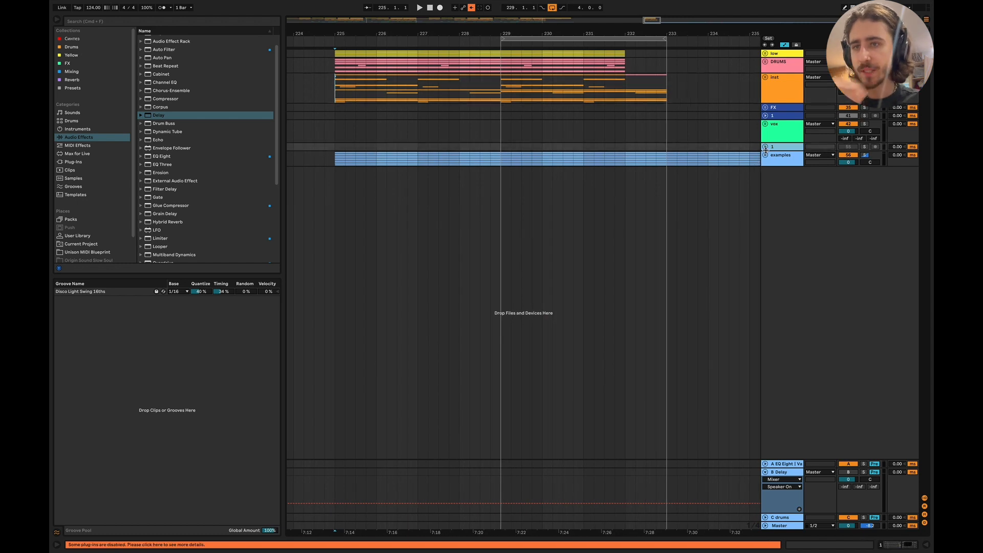
click(765, 155)
scroll(768, 250, right, 1)
scroll(645, 245, right, 2)
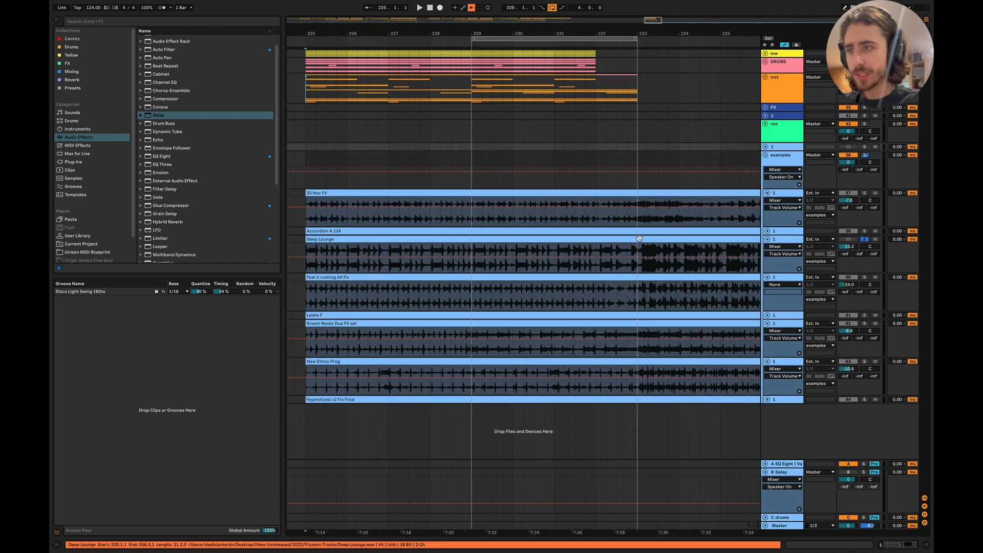
Unfold the Accordion A 124 track and solo the Feel it coming A# fix track.
scroll(645, 245, down, 2)
click(767, 231)
scroll(676, 299, left, 1)
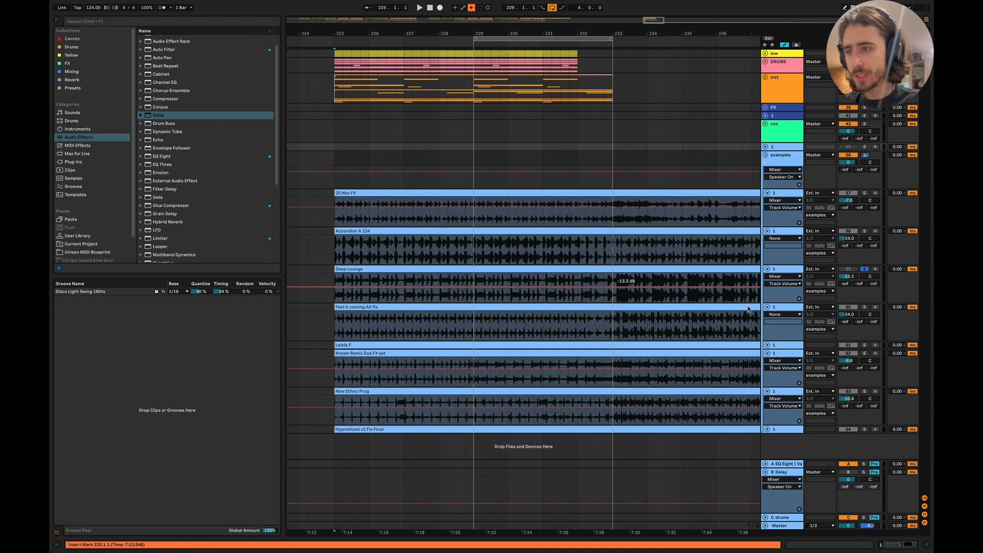
click(865, 308)
scroll(605, 365, down, 3)
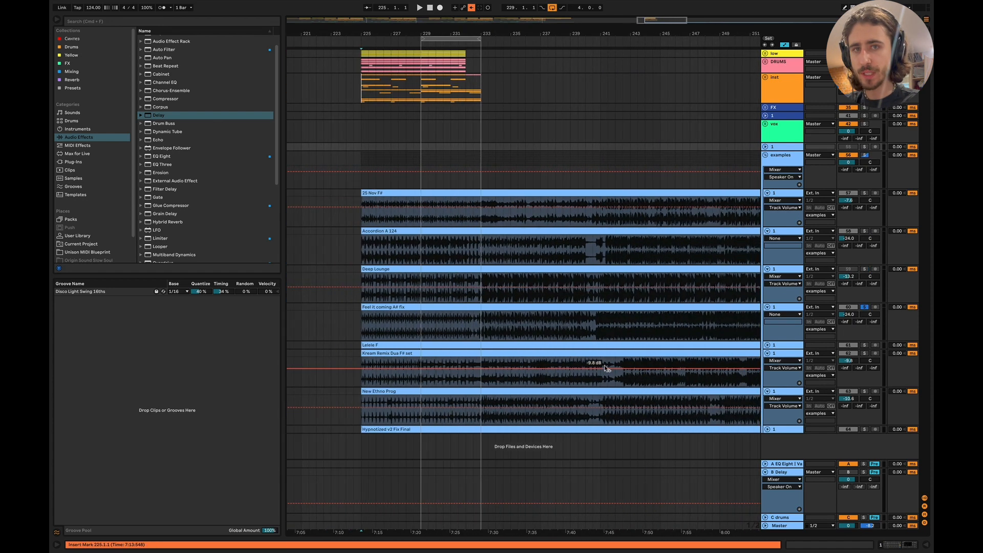
Play the Feel it coming A# fix track from 264.3.1 for about one bar and stop playback.
scroll(659, 317, right, 5)
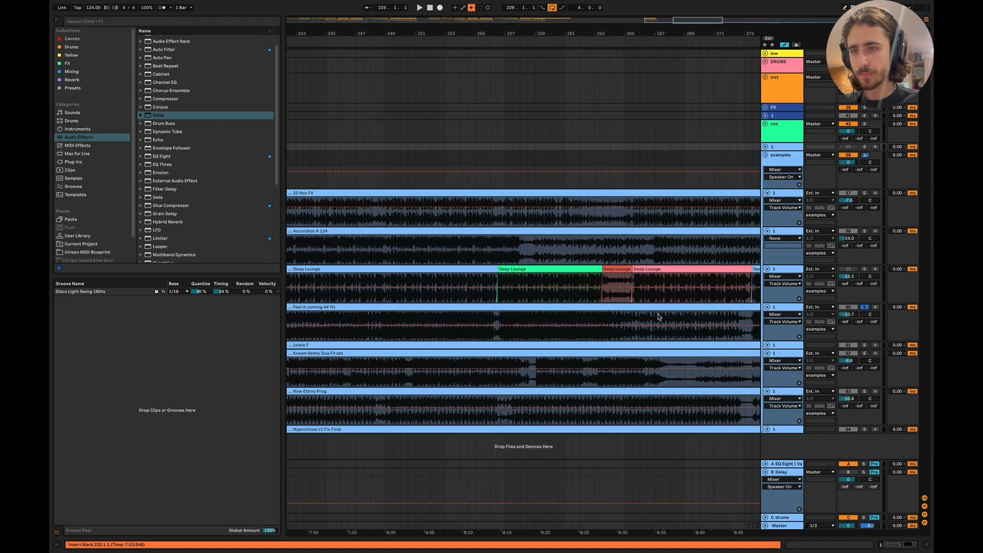
scroll(487, 316, up, 3)
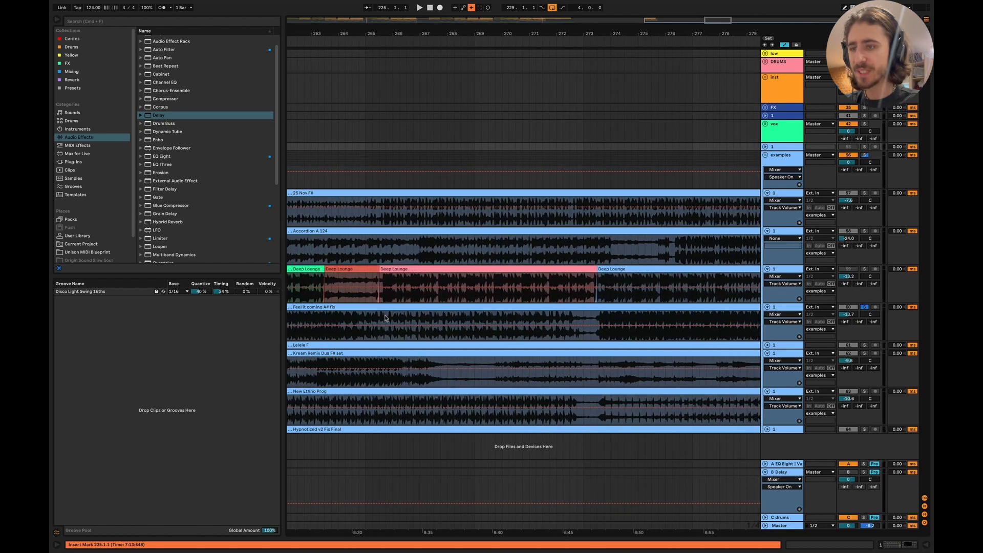
drag(478, 321, 586, 320)
click(409, 320)
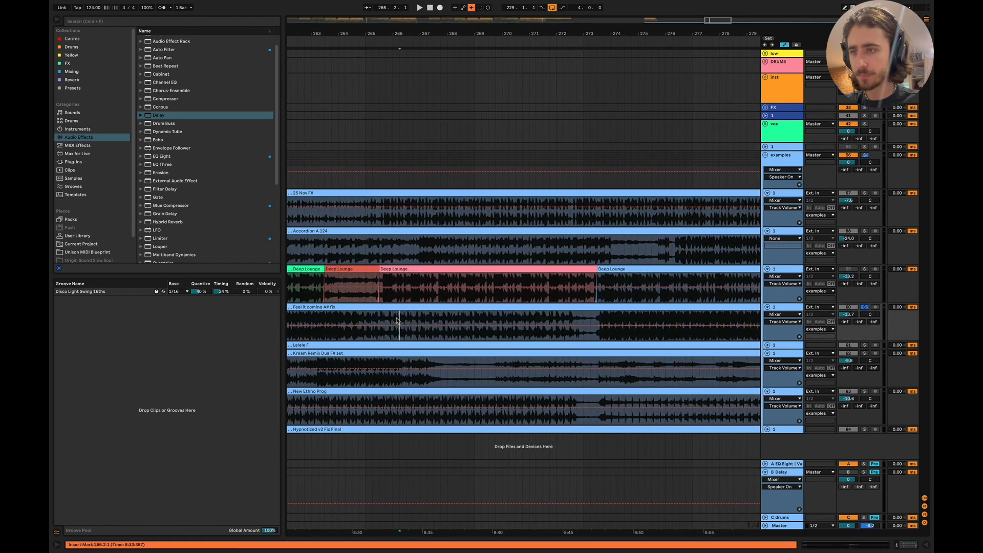
key(space)
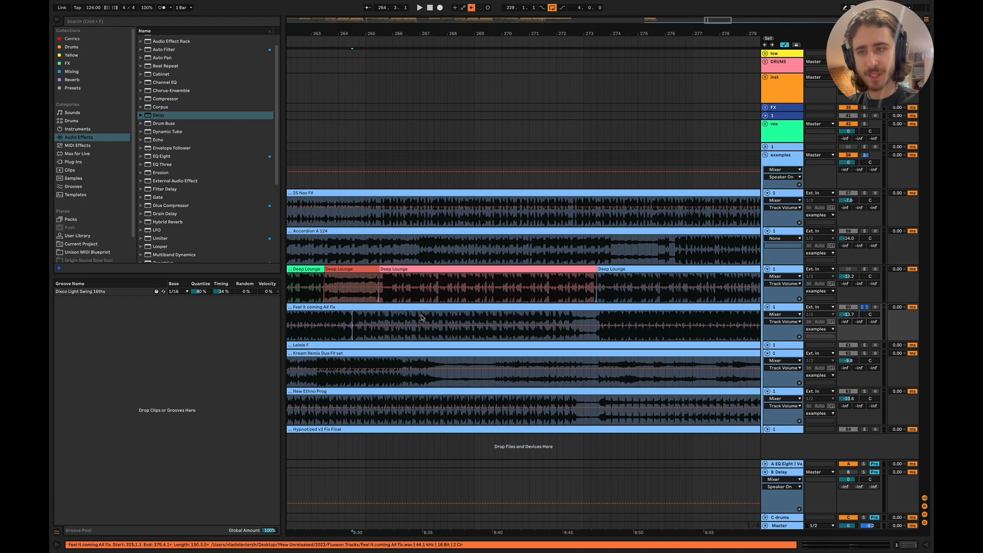
key(space)
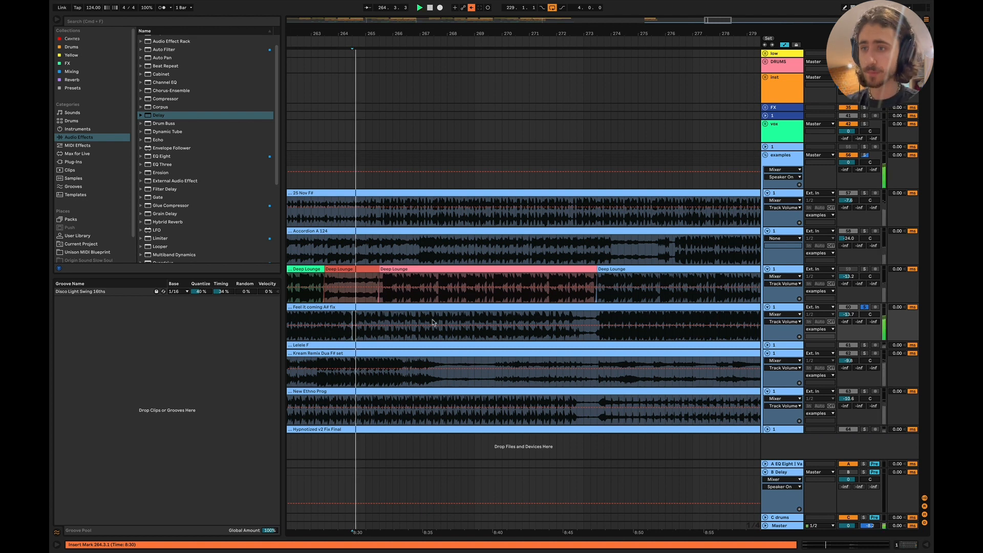
key(space)
Play the Feel it coming A# fix build-up from 259.3.1, and play it again from 263.4.1 through to bar 274.
scroll(450, 336, left, 3)
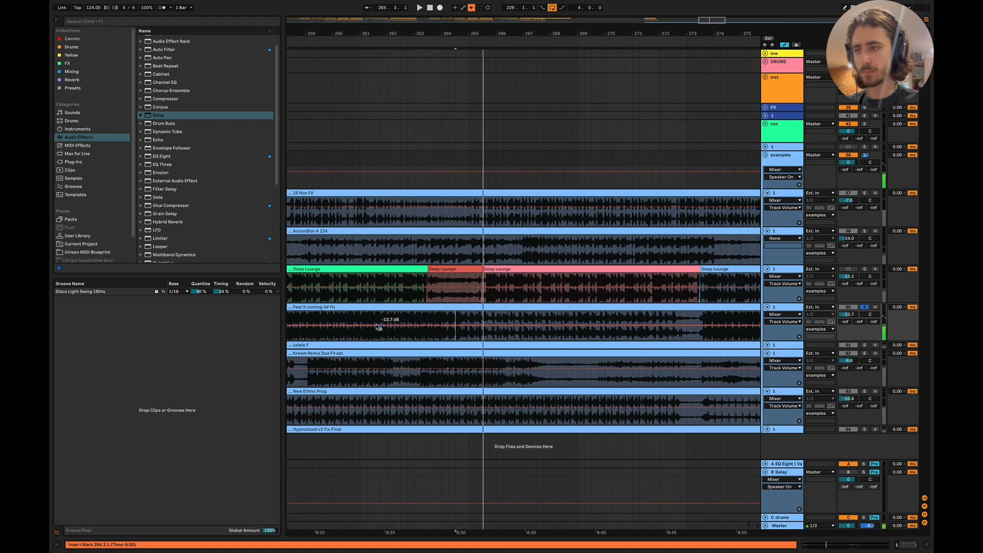
click(324, 318)
key(space)
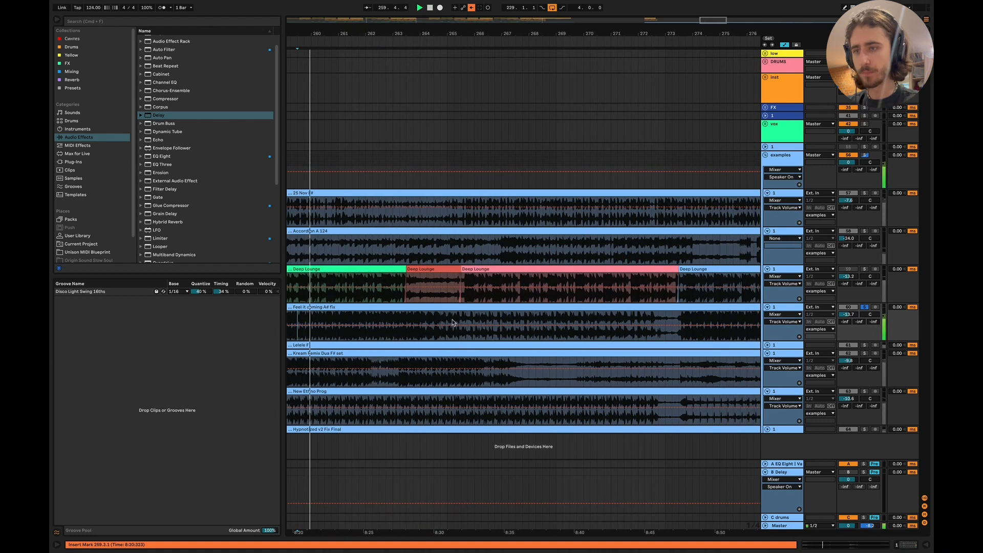
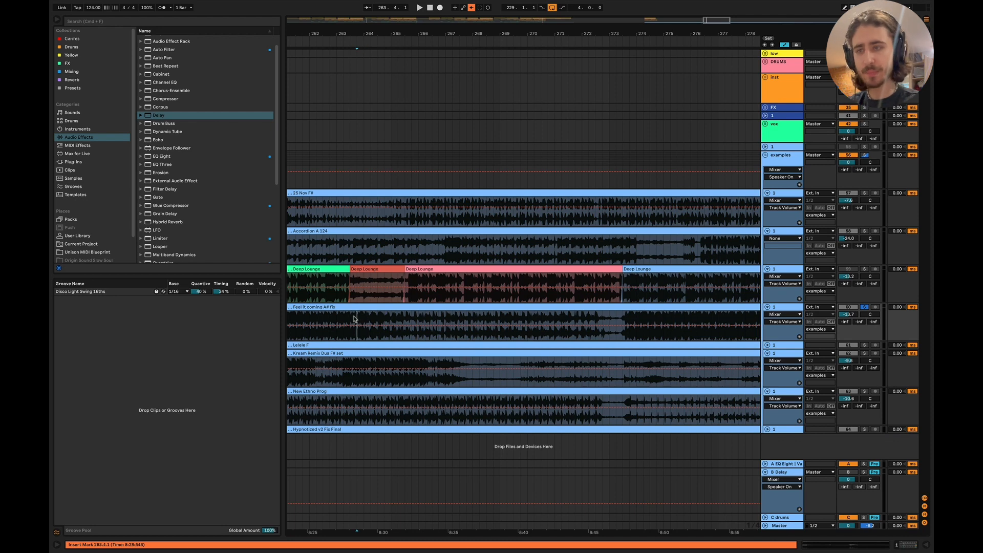
key(space)
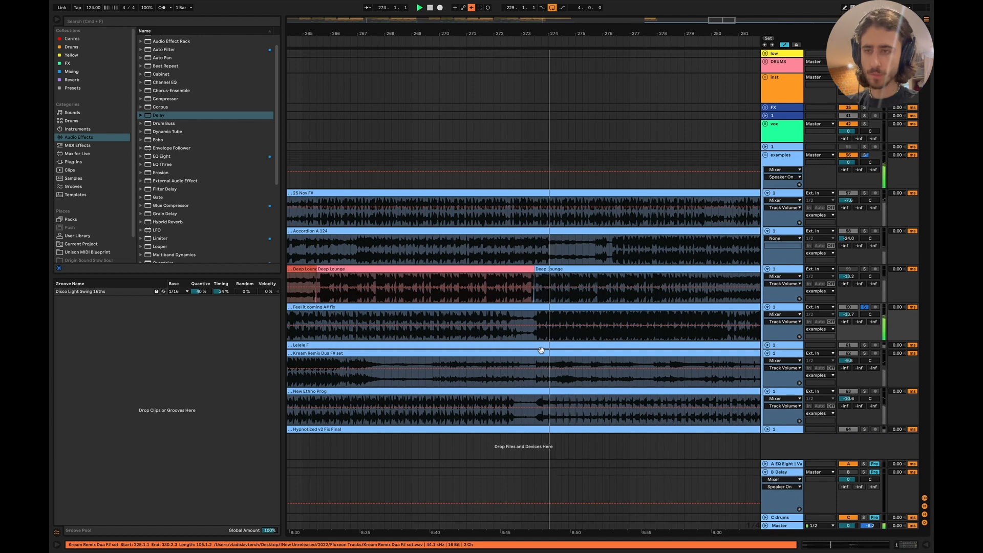
Return to the mind map in Firefox and review each Addition branch, from Timbre through Rhythm and Harmony down to Effects.
key(super+Tab)
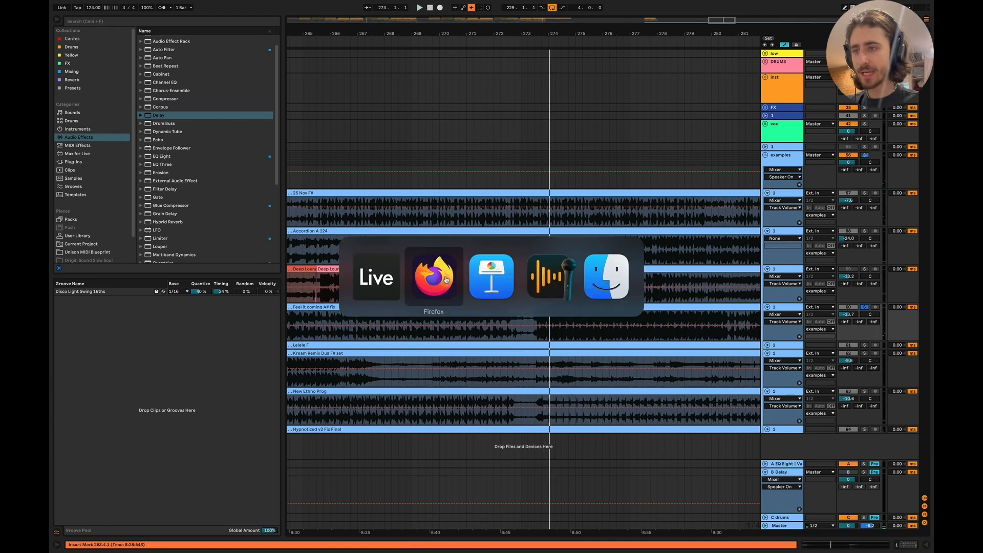
scroll(559, 278, up, 10)
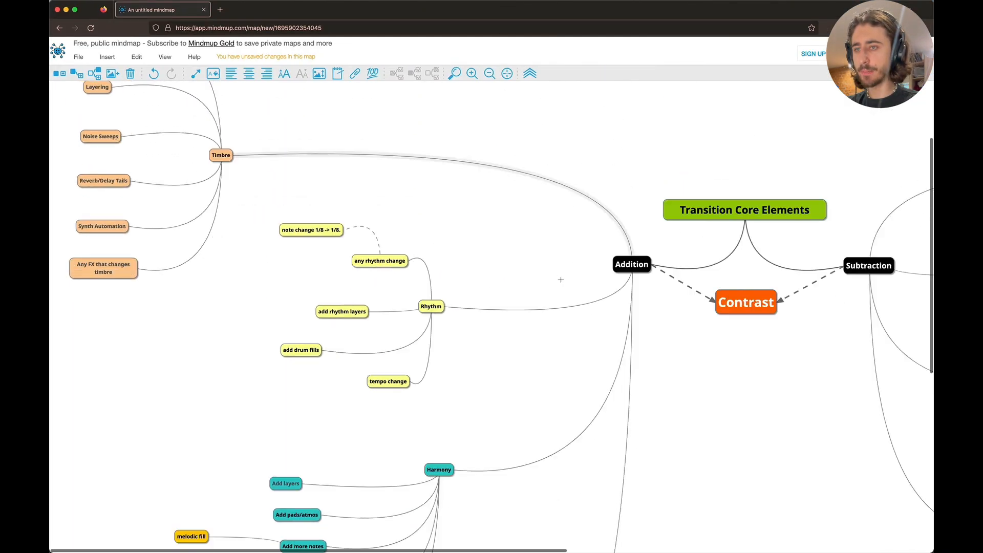
scroll(559, 278, down, 4)
scroll(560, 278, up, 4)
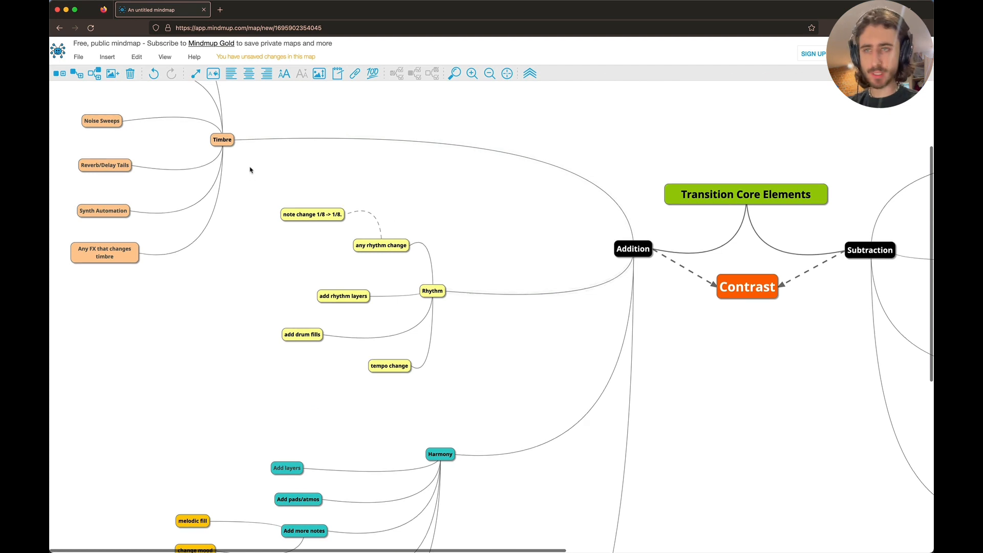
right_click(222, 139)
click(221, 144)
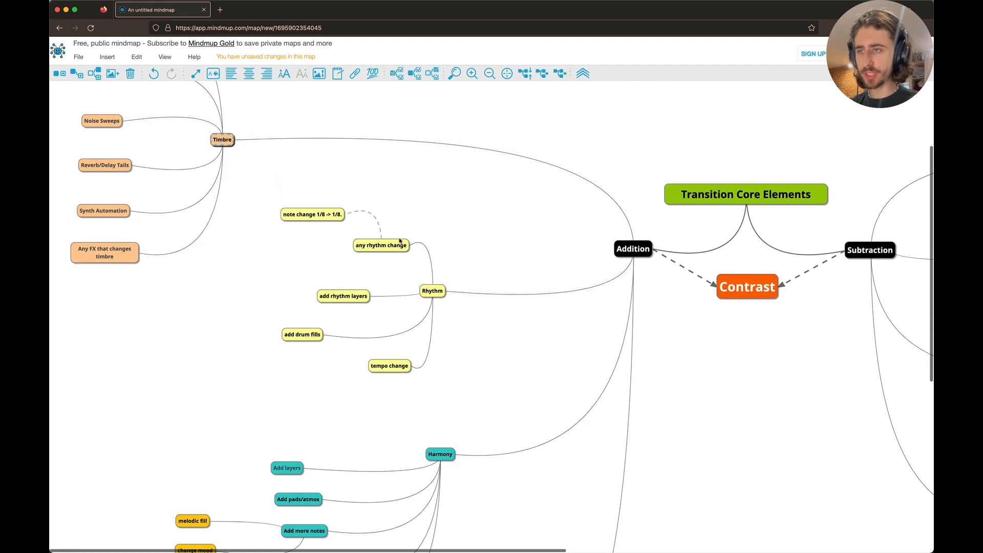
scroll(552, 443, down, 3)
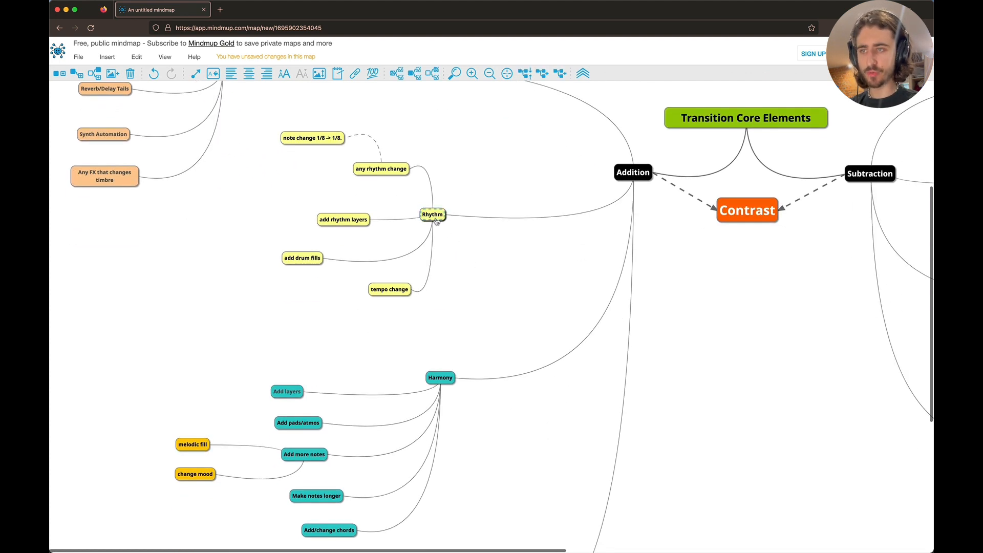
scroll(506, 283, down, 1)
scroll(507, 432, down, 1)
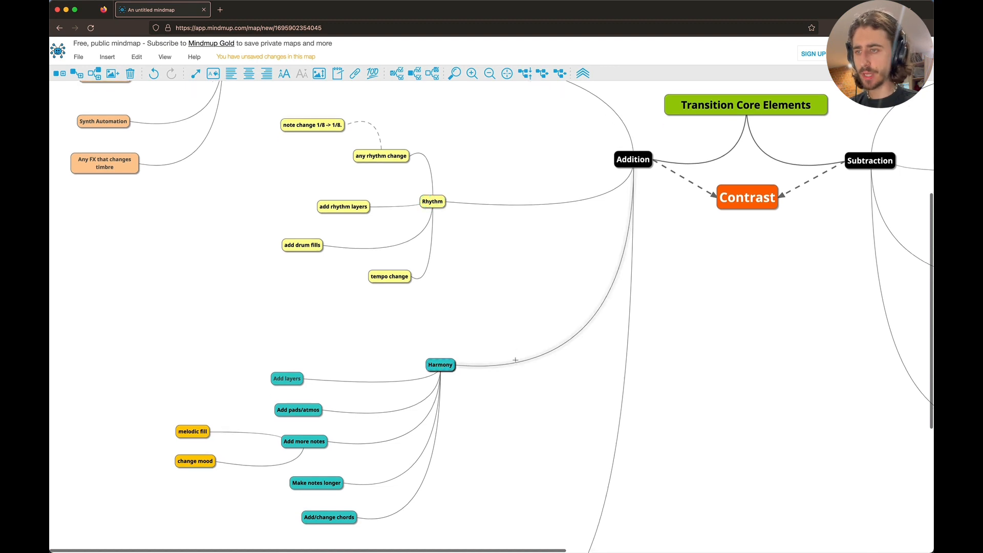
scroll(507, 433, down, 8)
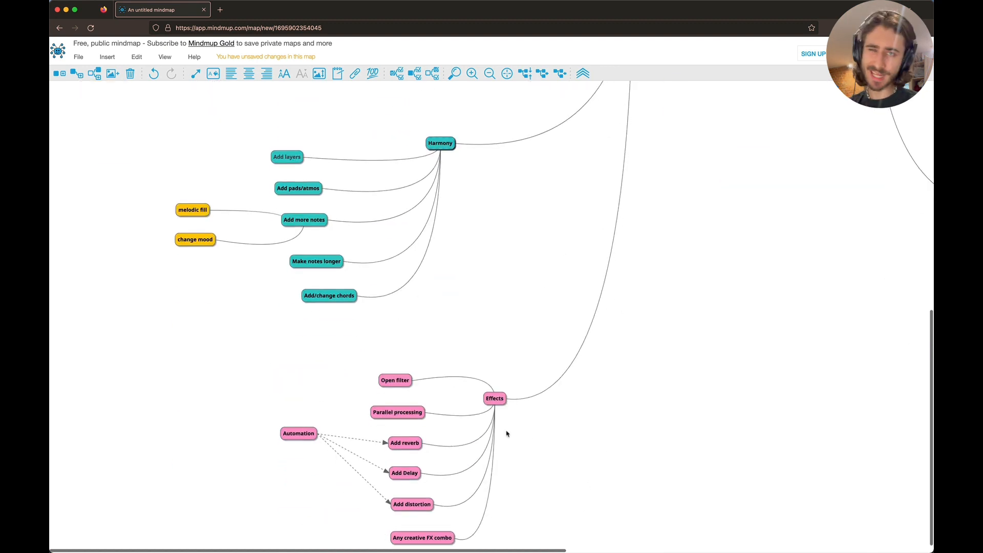
scroll(581, 468, down, 2)
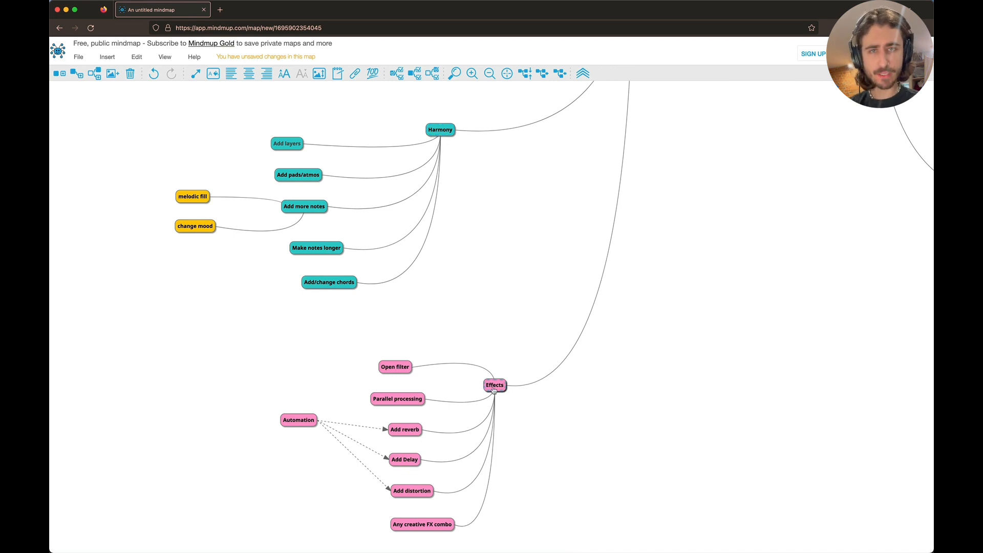
scroll(536, 379, up, 1)
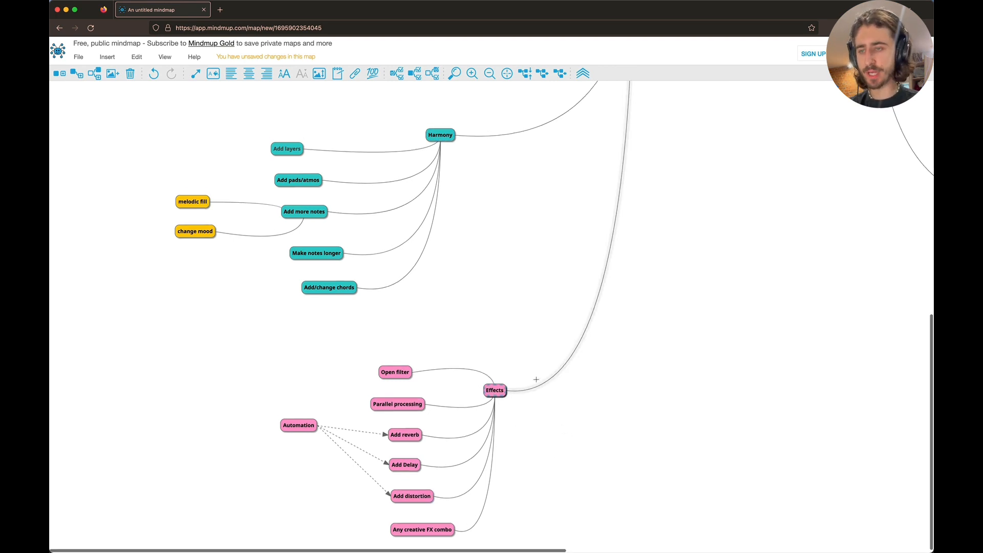
scroll(536, 380, down, 1)
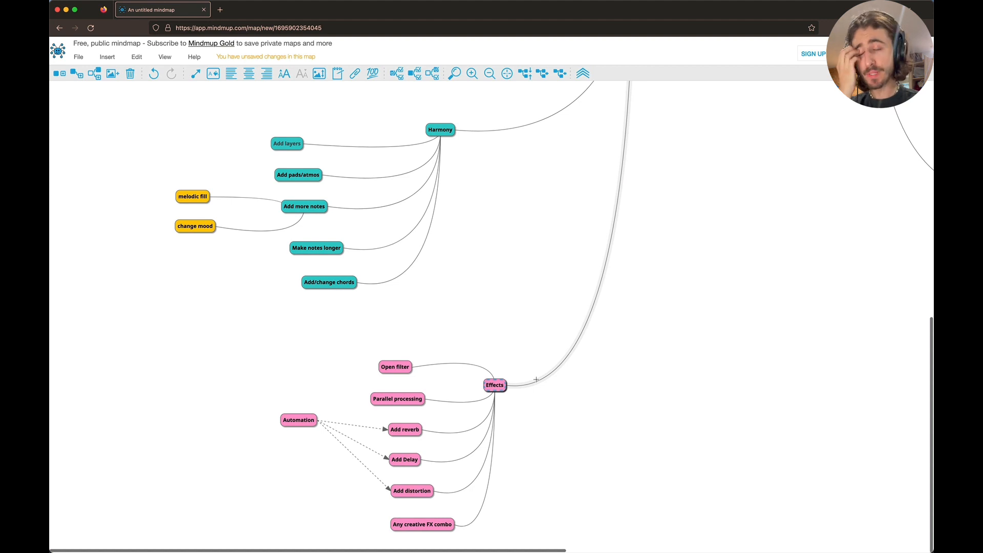
Switch to Ableton Live, play the Feel it coming A# fix track from 273.2.1 into bar 274, and stop playback.
key(super+Tab)
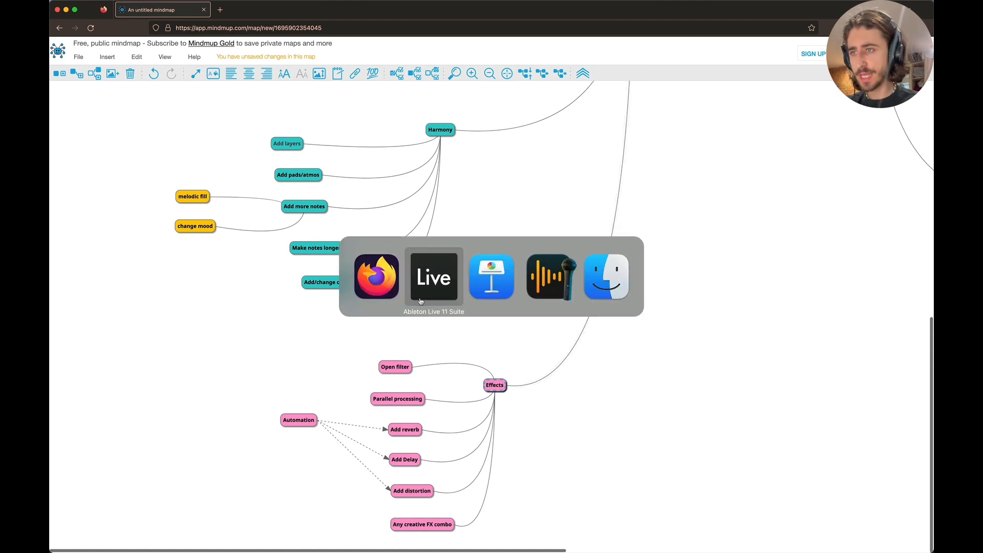
click(421, 301)
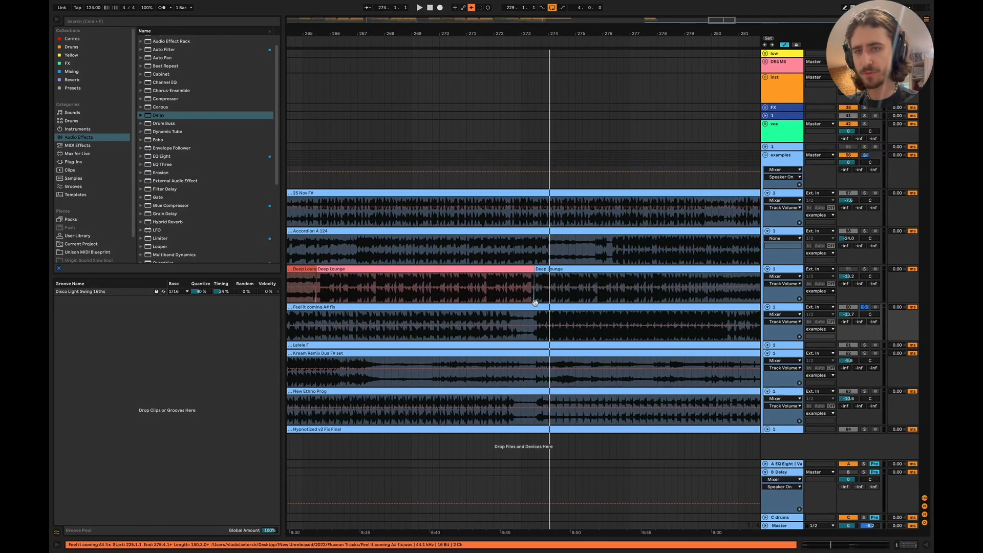
scroll(535, 303, left, 1)
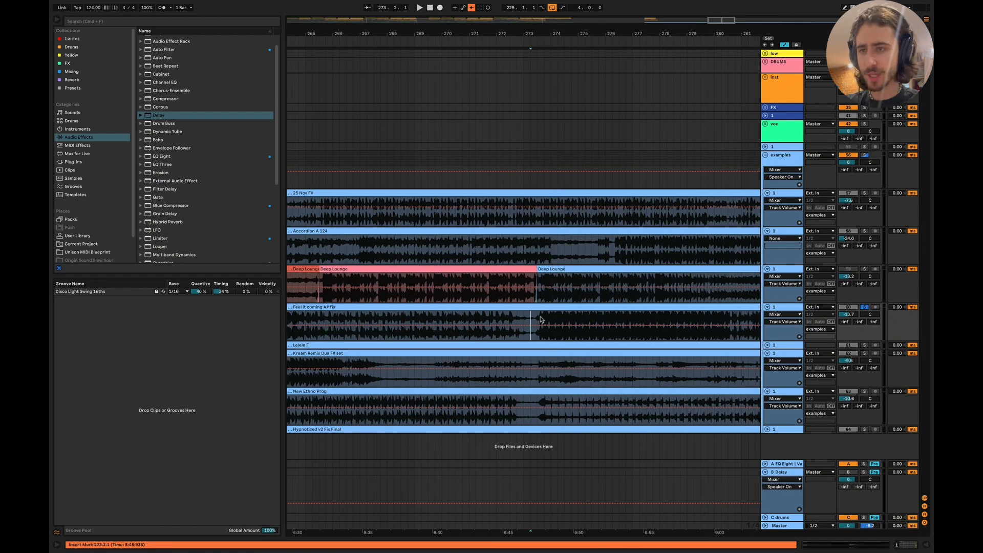
key(space)
scroll(512, 322, right, 6)
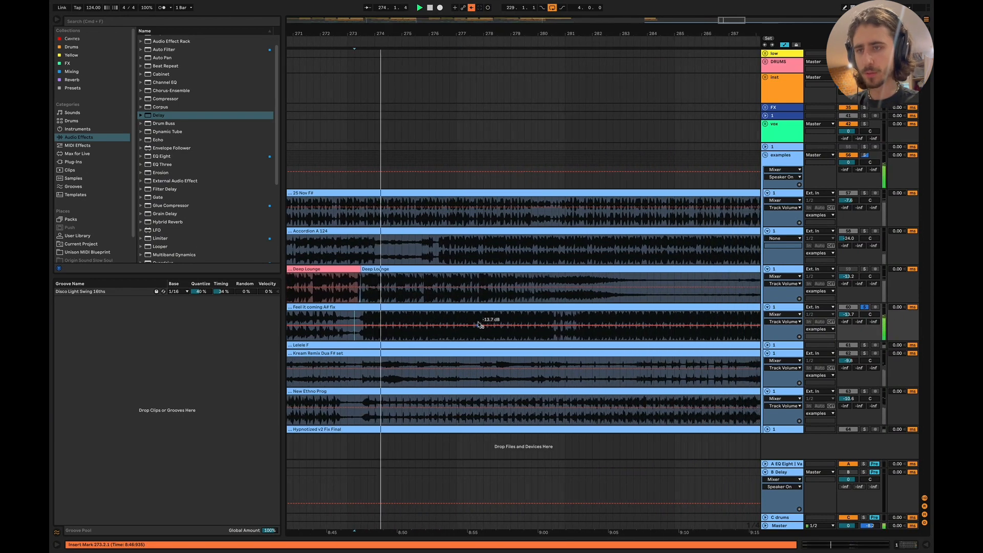
scroll(480, 325, down, 5)
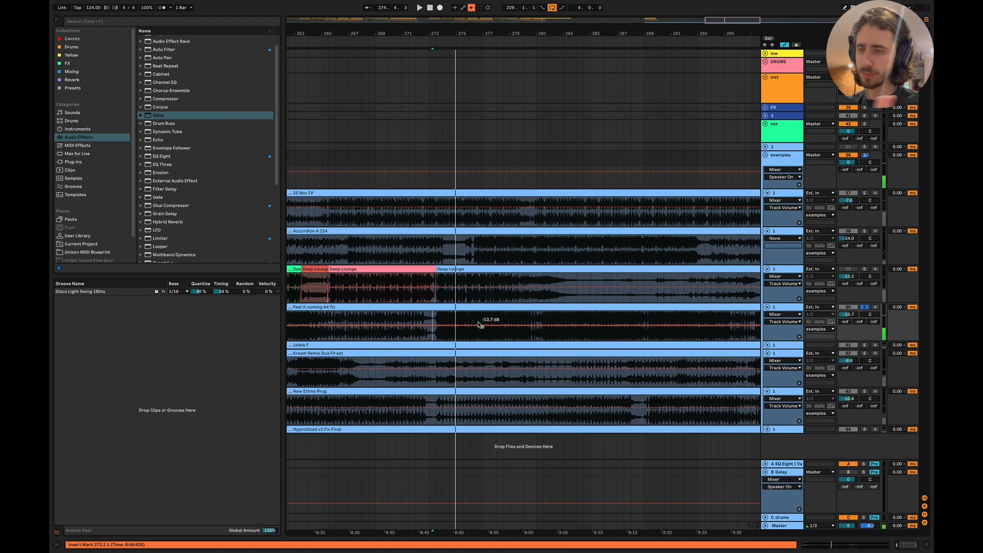
Switch to Firefox and bring the Contrast node between Addition and Subtraction into view on the mind map.
key(super+Tab)
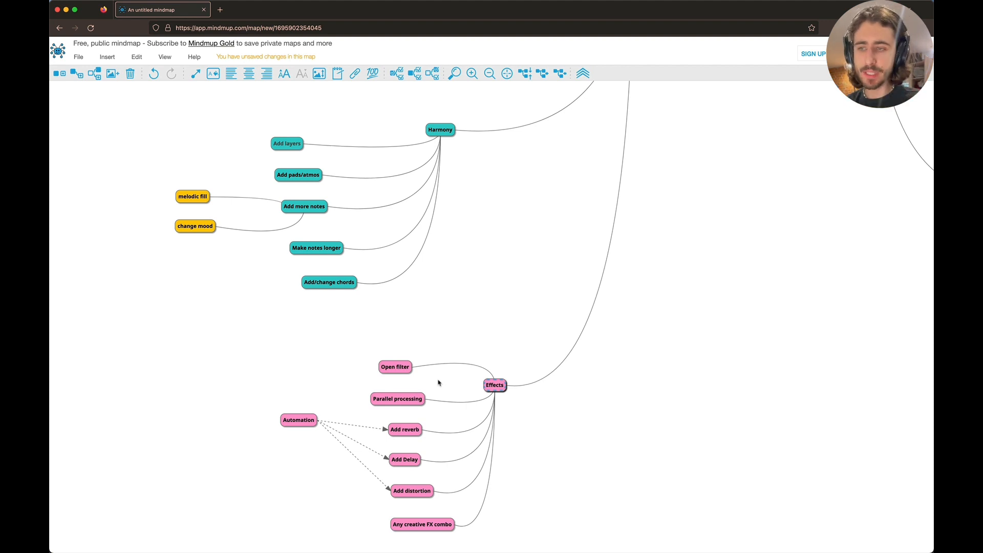
scroll(438, 382, up, 5)
scroll(438, 382, right, 2)
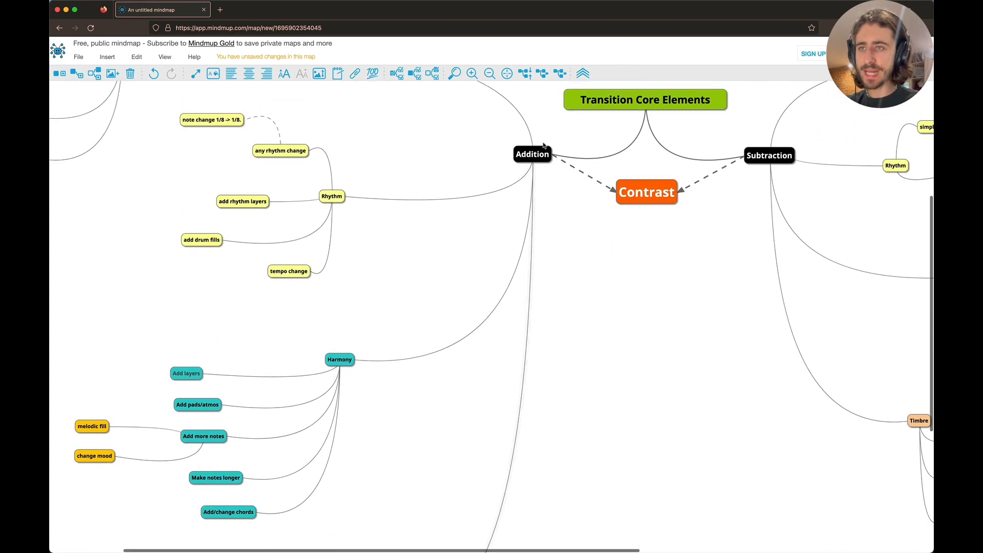
Review the Subtraction branches on the mind map, then the Harmony and Effects branches under Addition.
scroll(544, 171, right, 5)
scroll(545, 171, up, 2)
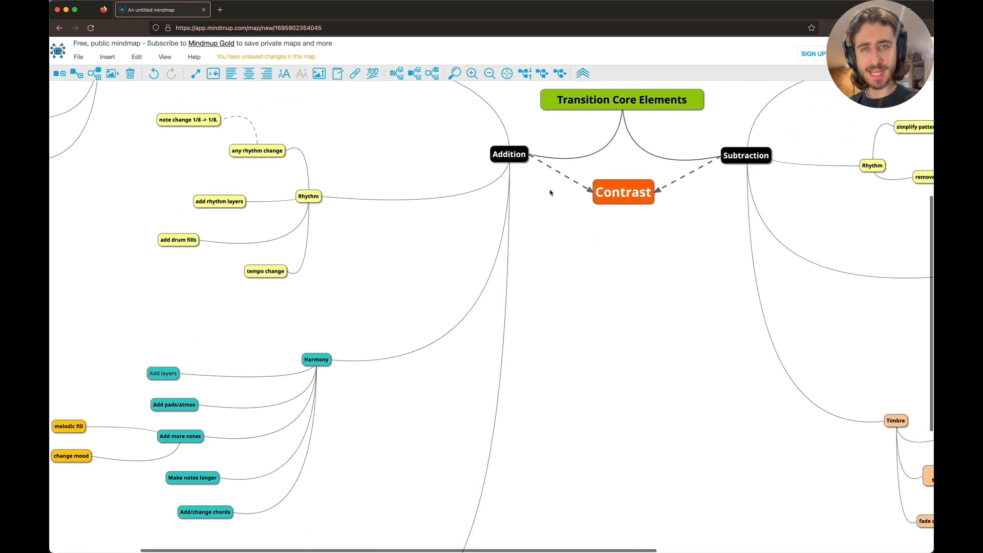
scroll(683, 270, down, 2)
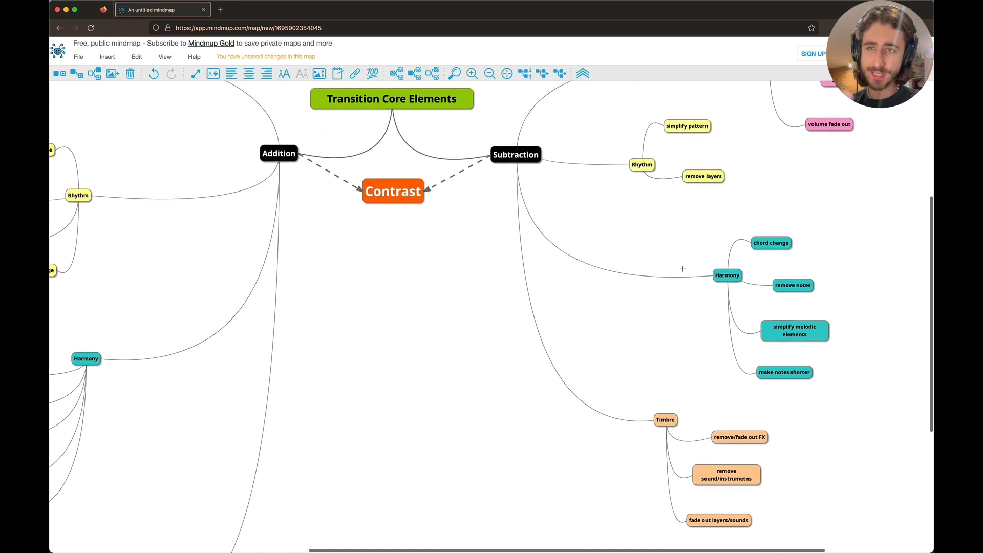
scroll(693, 263, left, 4)
scroll(693, 263, down, 5)
scroll(524, 441, down, 1)
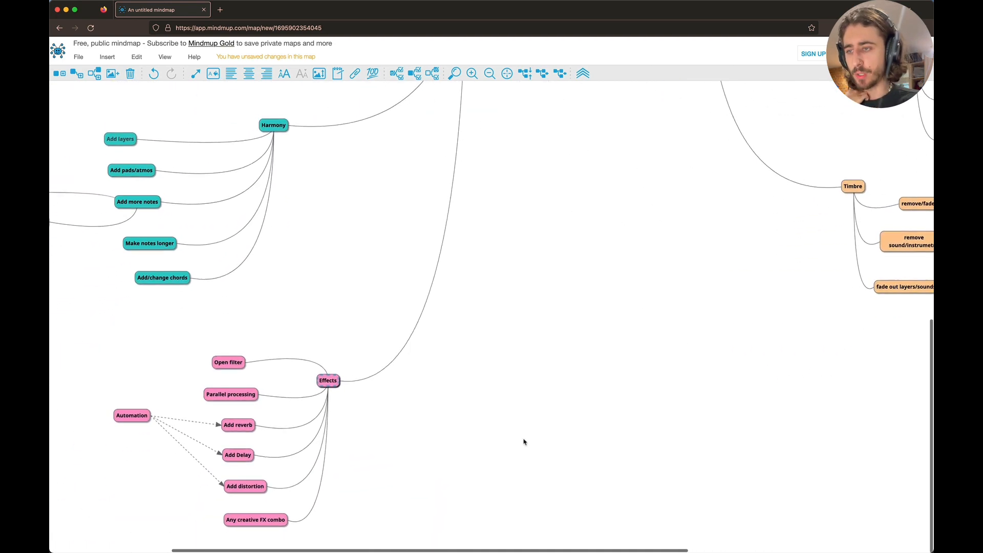
scroll(424, 448, left, 5)
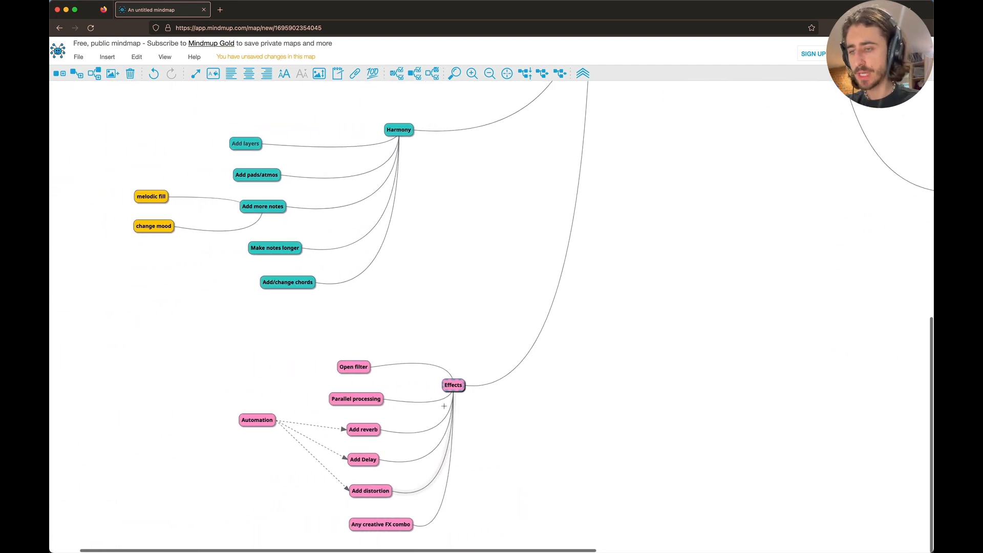
Switch to Ableton Live and solo the New Ethno Prog track.
key(super+Tab)
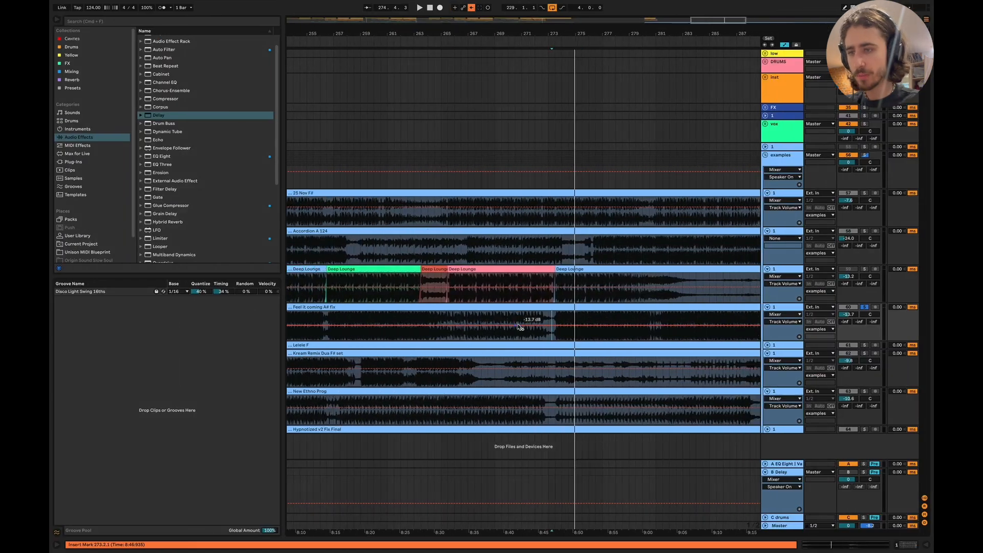
scroll(518, 327, right, 4)
scroll(518, 326, left, 4)
scroll(518, 327, down, 5)
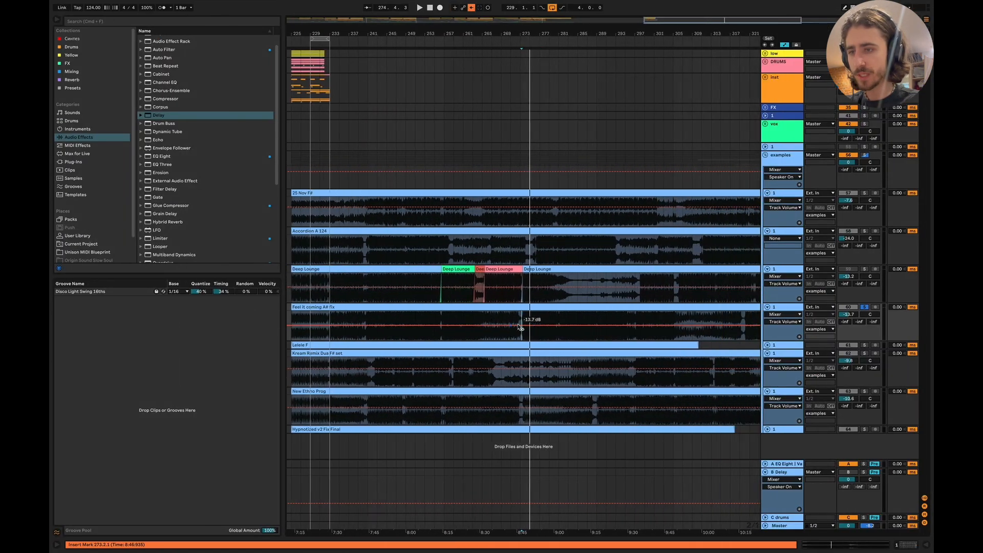
scroll(520, 326, right, 3)
scroll(466, 339, left, 1)
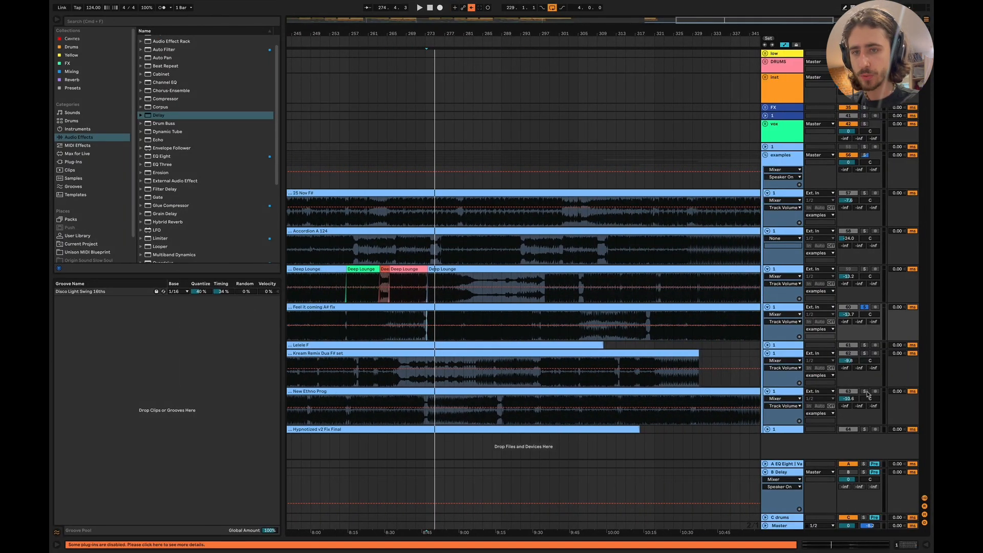
Play the New Ethno Prog track from 273.1.1 and mark its section from 273.3.1 to 275.3.1.
scroll(408, 401, up, 5)
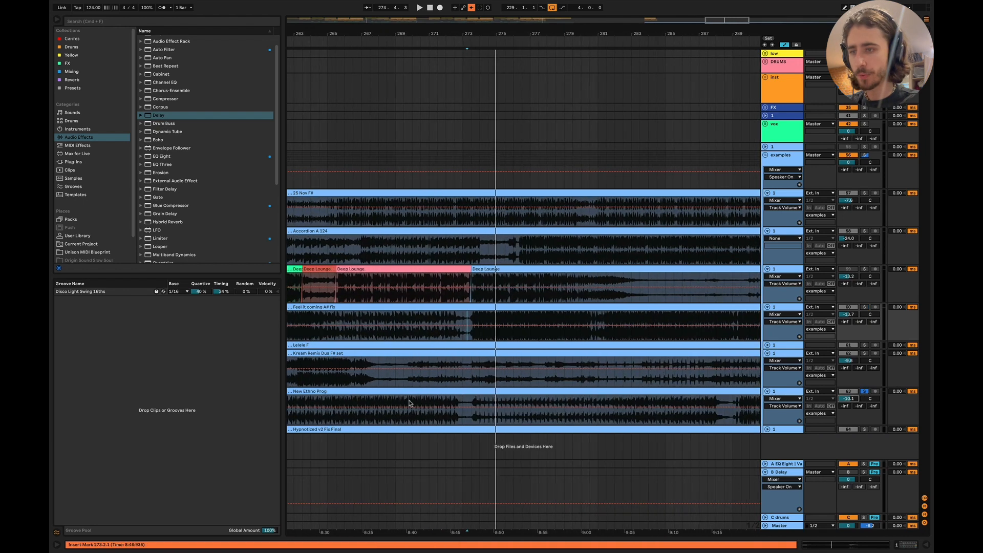
click(466, 419)
key(space)
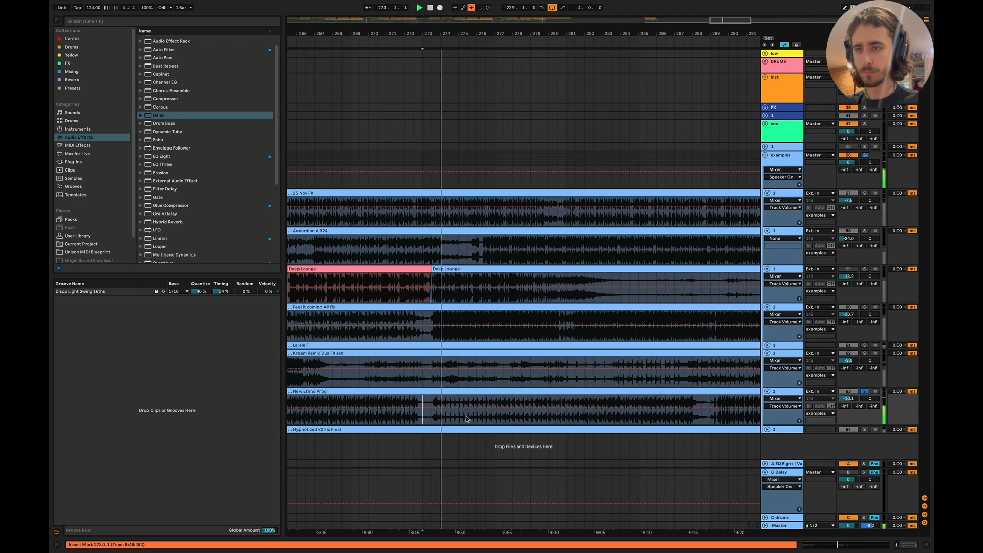
drag(434, 417, 468, 417)
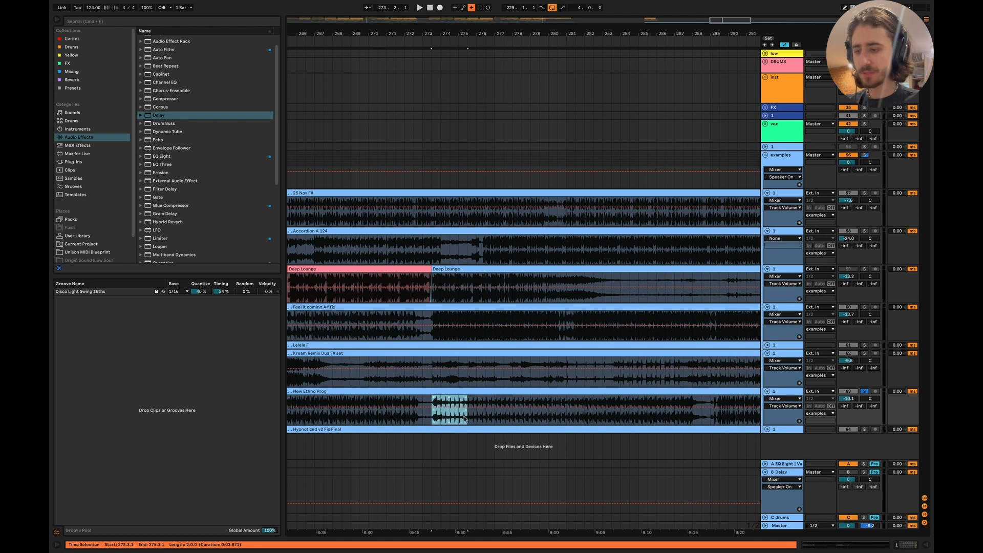
Switch to Firefox and look over the Rhythm, Harmony and Effects branches under Addition on the mind map.
key(super+Tab)
scroll(440, 261, up, 5)
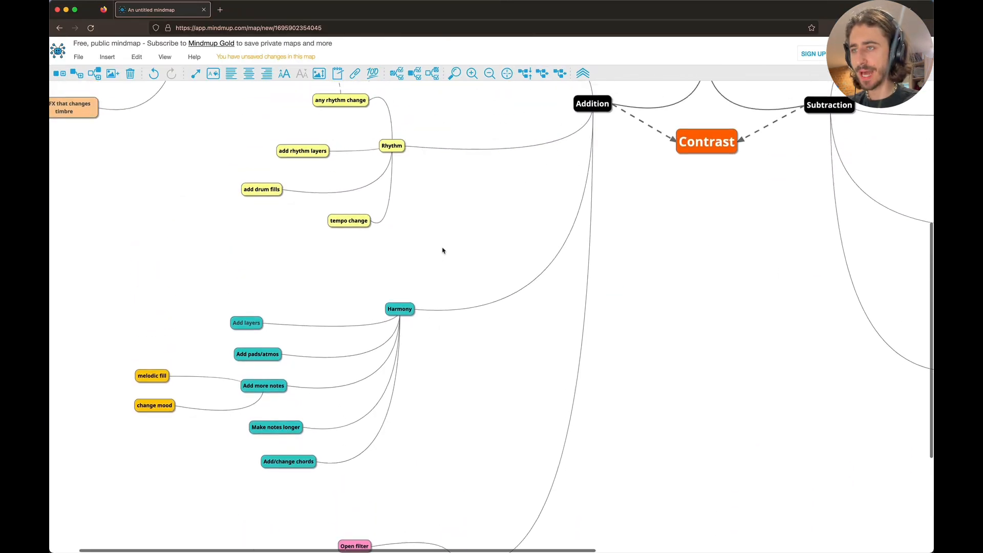
scroll(426, 197, down, 8)
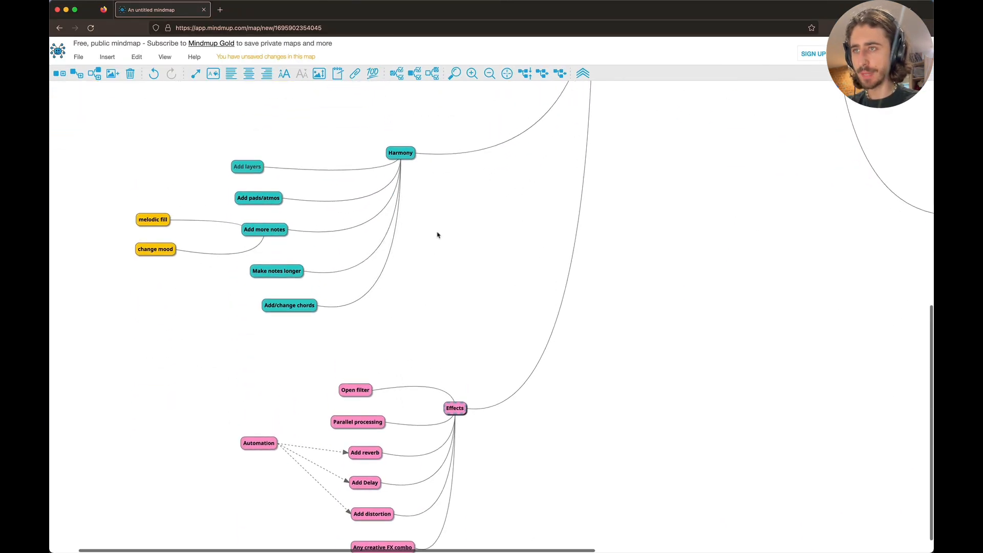
Return to Ableton Live and play the New Ethno Prog track from 273.3.1.
key(super+Tab)
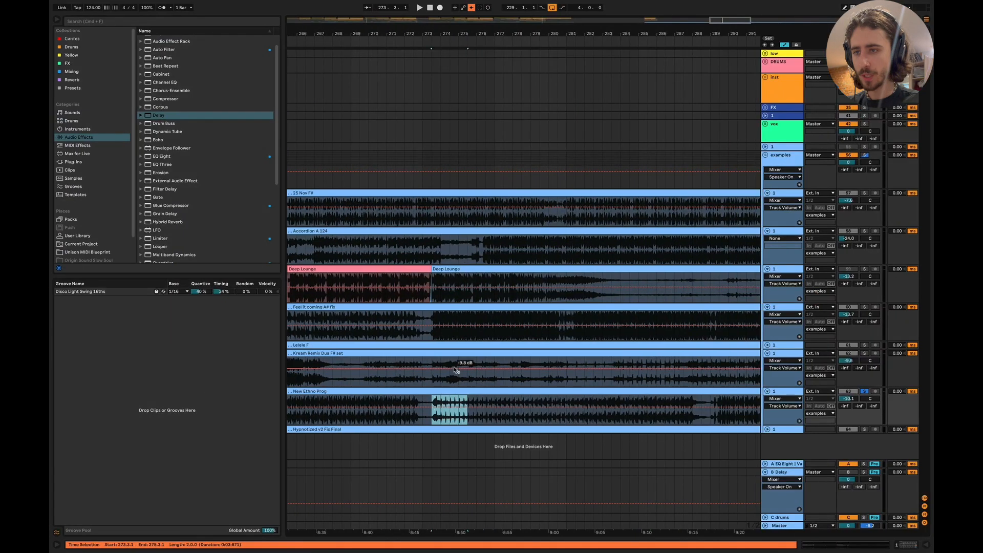
click(431, 420)
key(space)
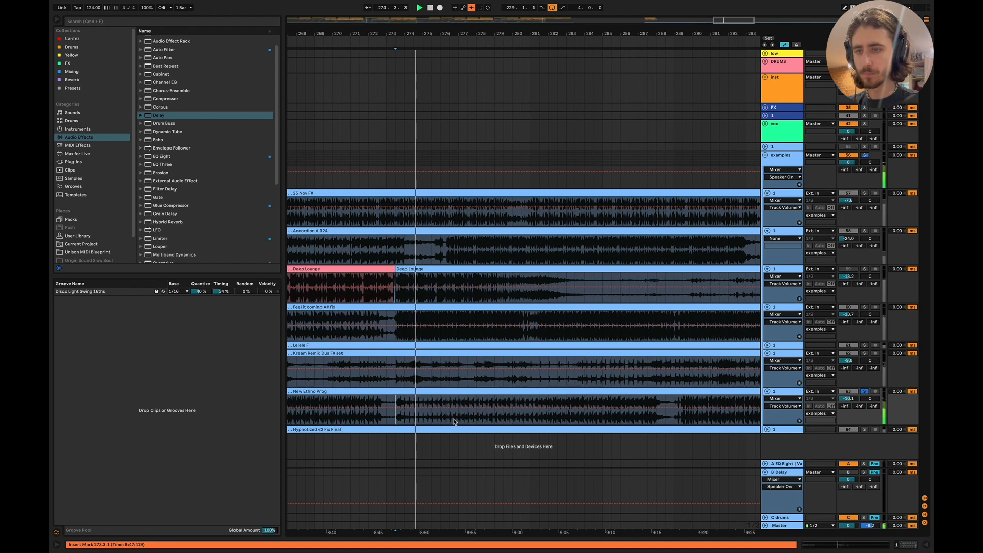
Play a short part of New Ethno Prog from 267.1.1 and mark its section from 274.1.1 to 280.1.1.
scroll(410, 422, left, 5)
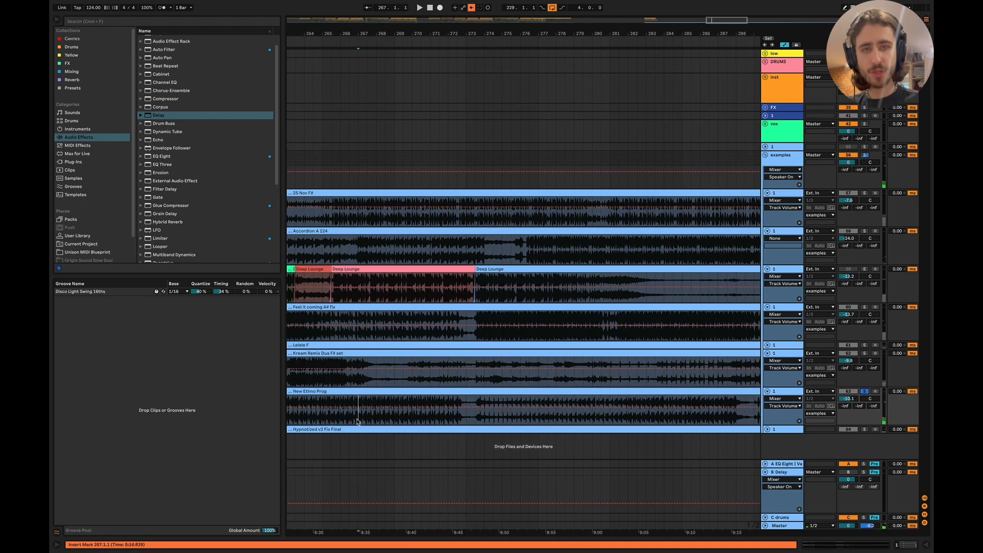
key(space)
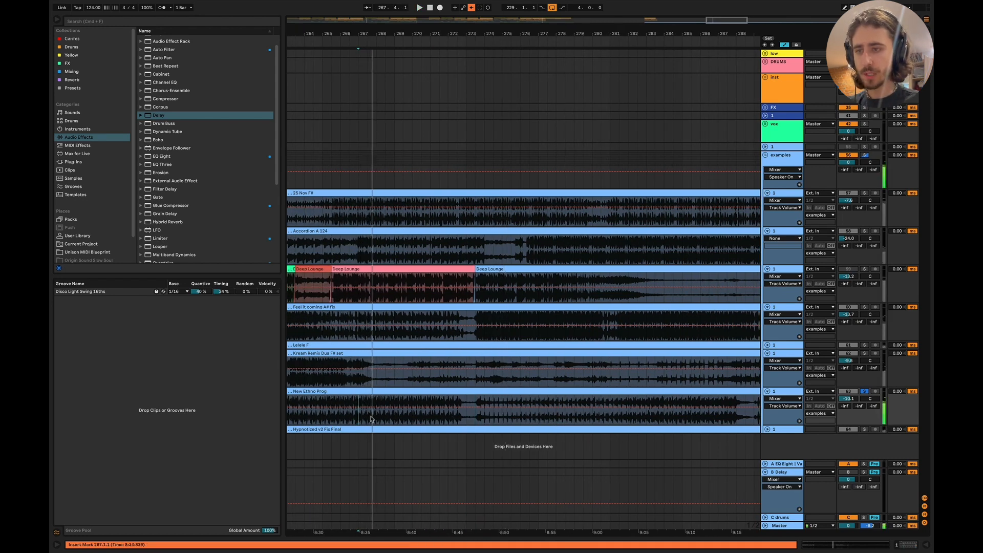
key(space)
drag(356, 418, 538, 420)
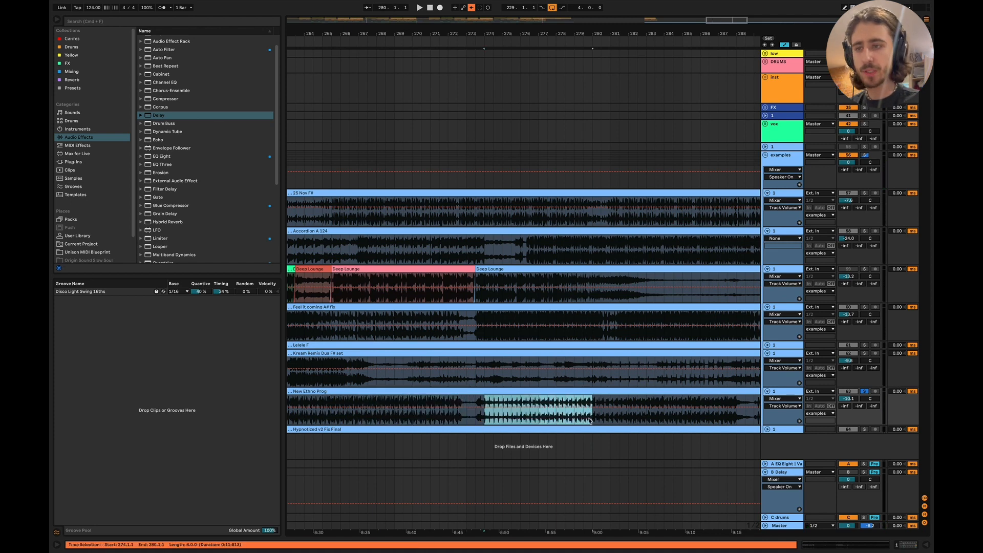
Play the New Ethno Prog track from 278.3.1 into bar 281 and stop playback.
scroll(590, 421, right, 2)
scroll(589, 421, right, 5)
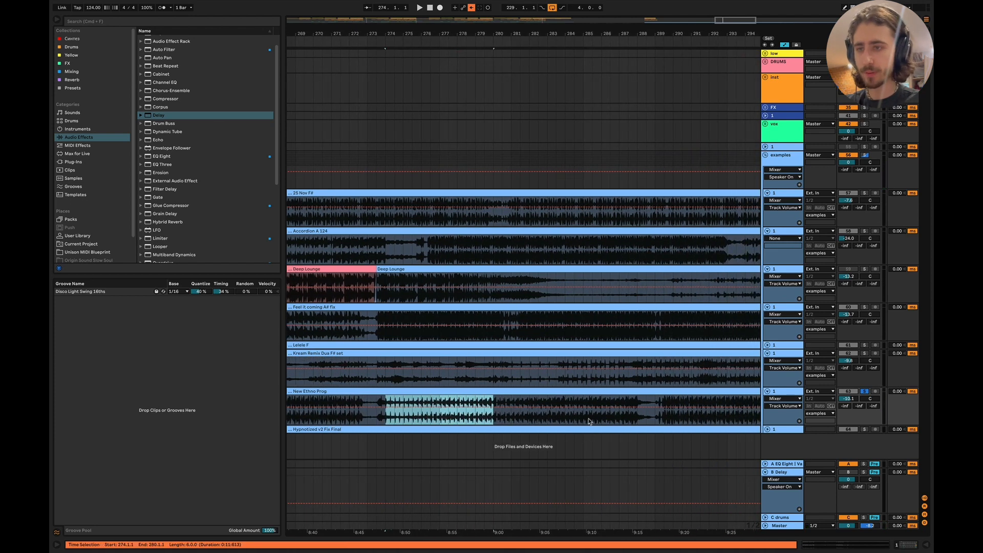
click(464, 417)
key(space)
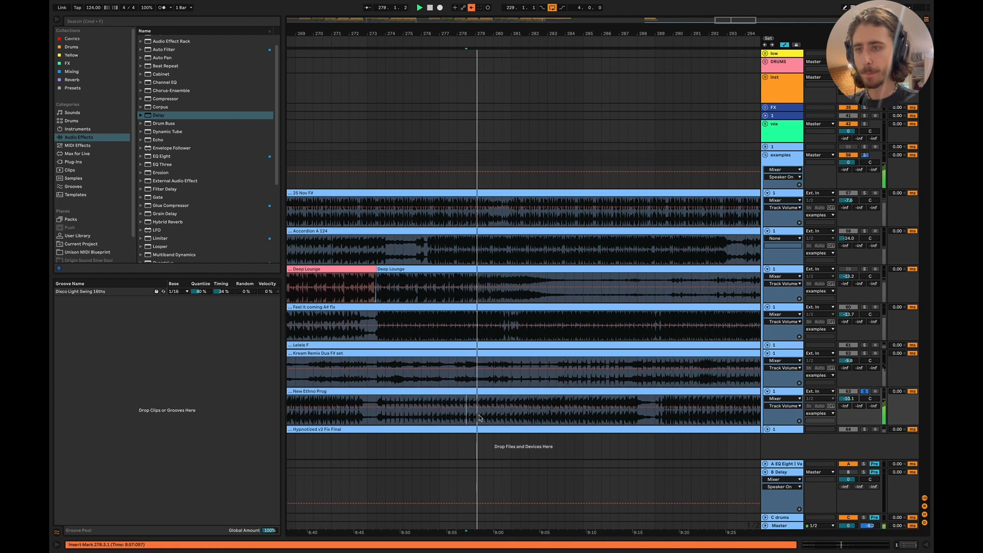
scroll(526, 429, right, 2)
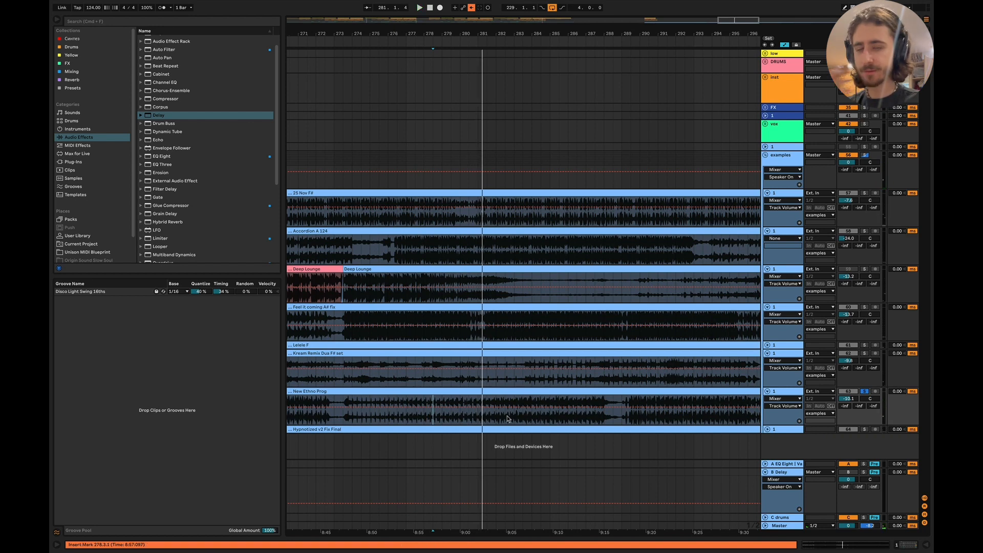
Mark the New Ethno Prog build-up from 282.3.1 to 288.1.1 and play the track from 284.1.1 into bar 290.
click(532, 409)
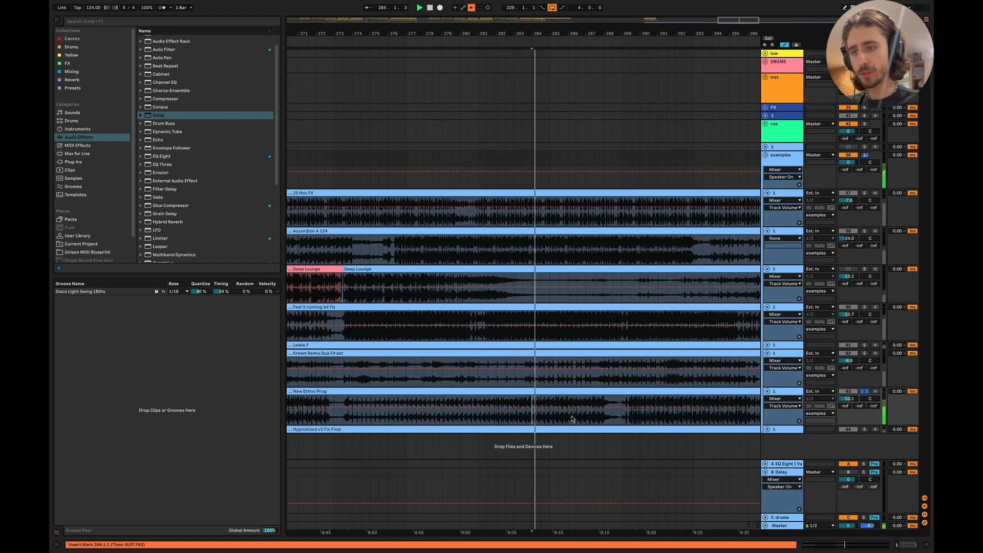
drag(456, 409, 562, 410)
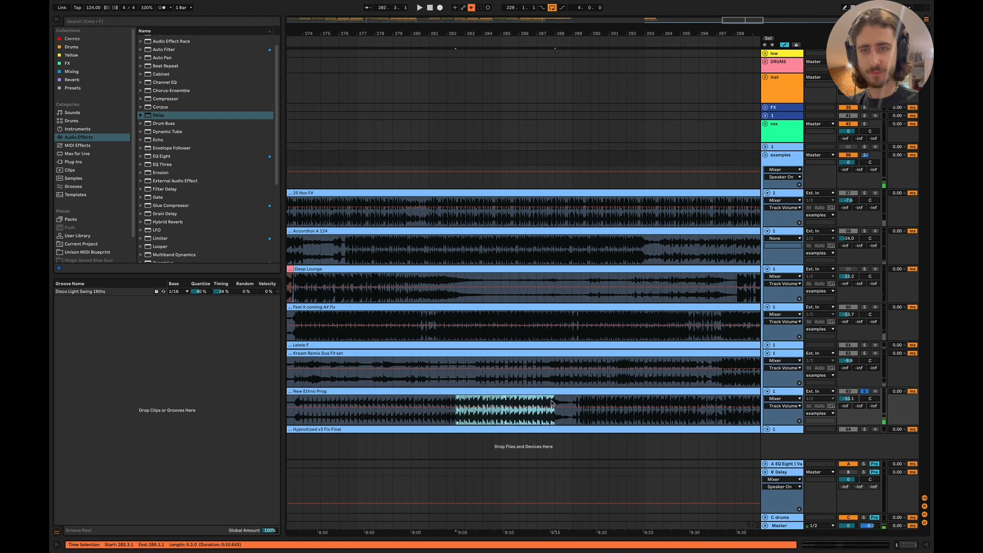
click(484, 416)
key(space)
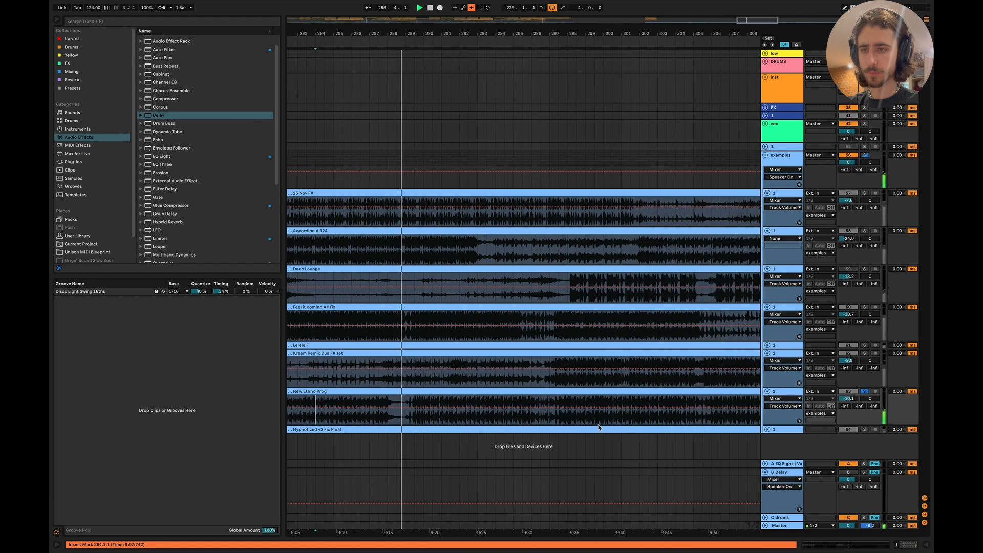
scroll(558, 423, left, 3)
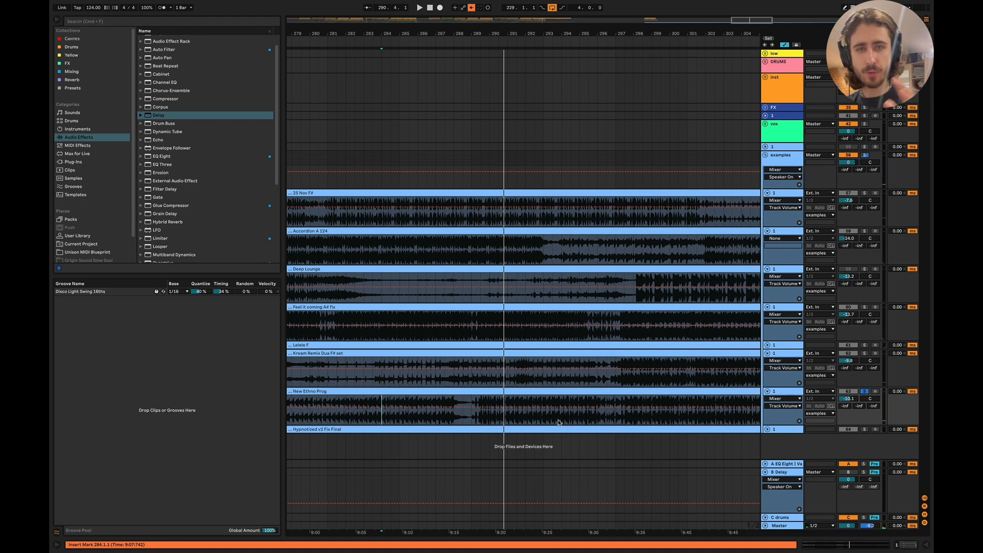
Switch to Firefox and bring the Contrast node and the Subtraction branches into view on the mind map.
key(super+Tab)
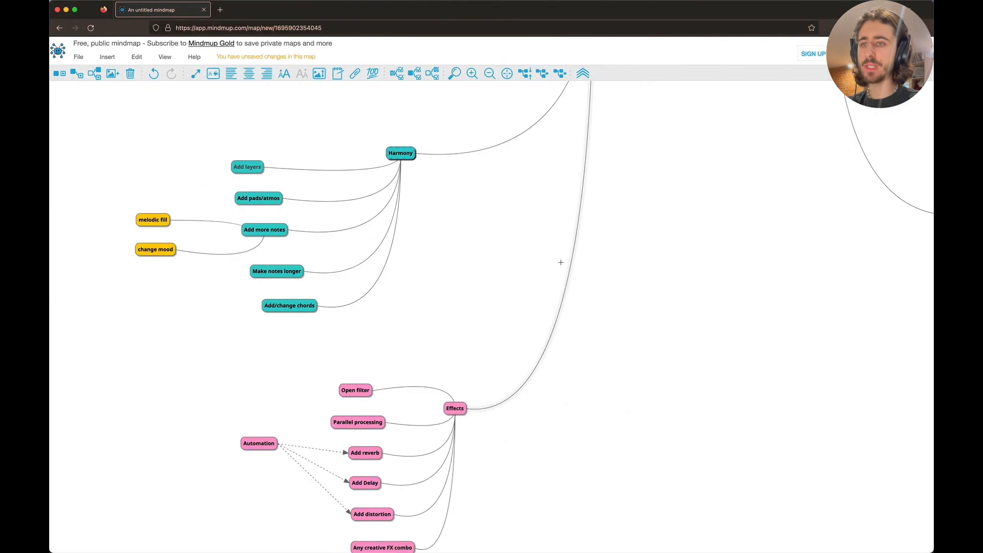
scroll(561, 264, up, 8)
scroll(561, 264, right, 6)
scroll(562, 266, down, 2)
scroll(562, 265, right, 5)
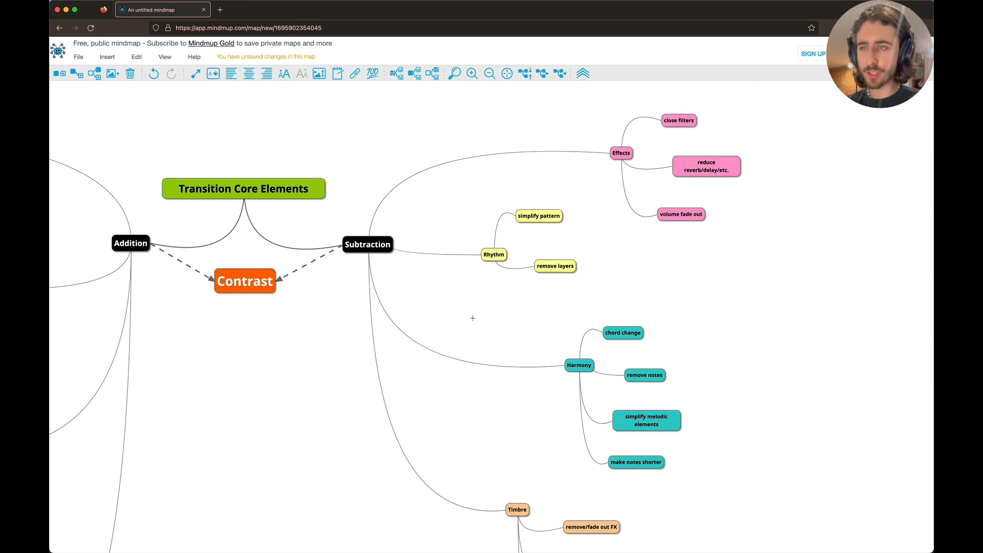
Examine the Addition side of the mind map, going through the Timbre, Rhythm, Harmony and Effects branches.
scroll(472, 318, down, 5)
scroll(472, 318, left, 8)
scroll(473, 319, up, 5)
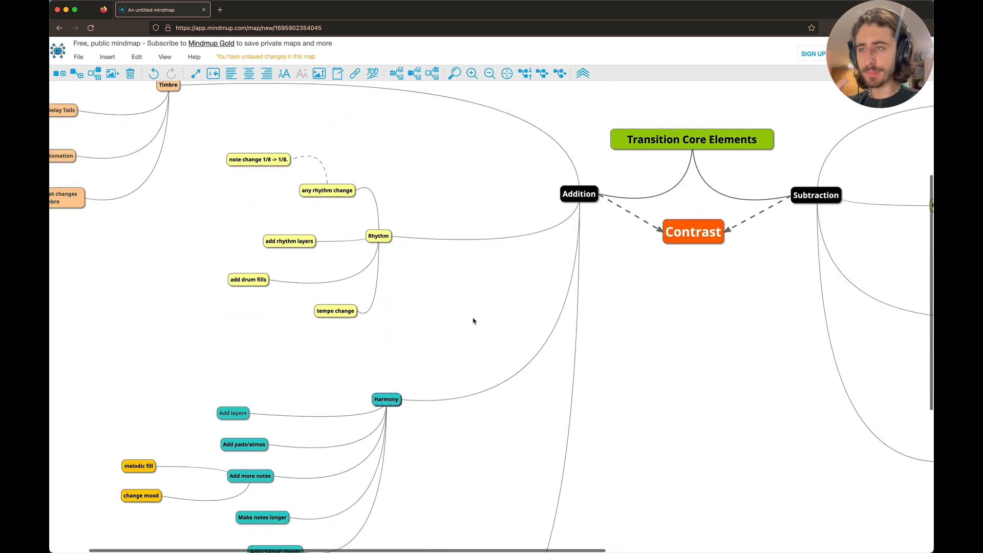
scroll(472, 320, down, 5)
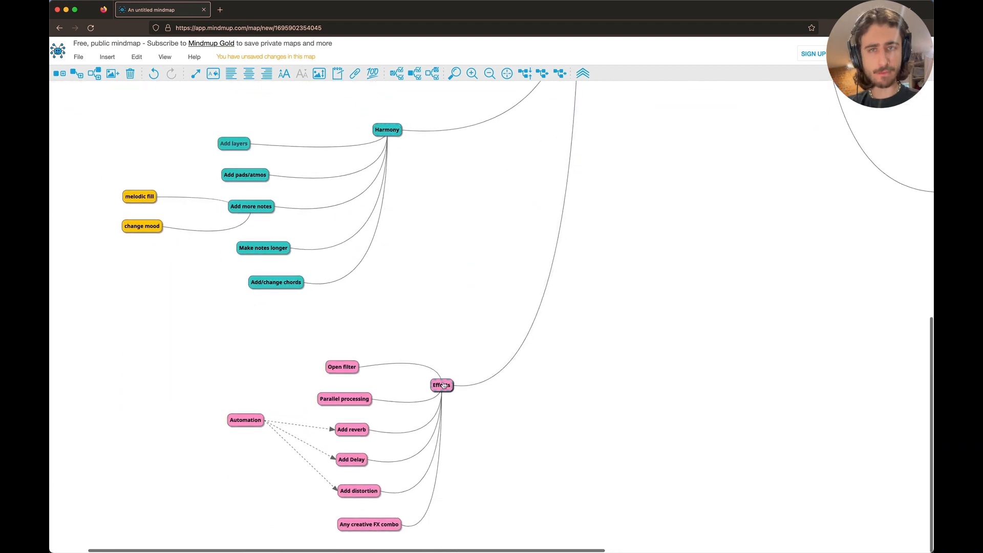
scroll(444, 386, up, 3)
scroll(390, 305, up, 5)
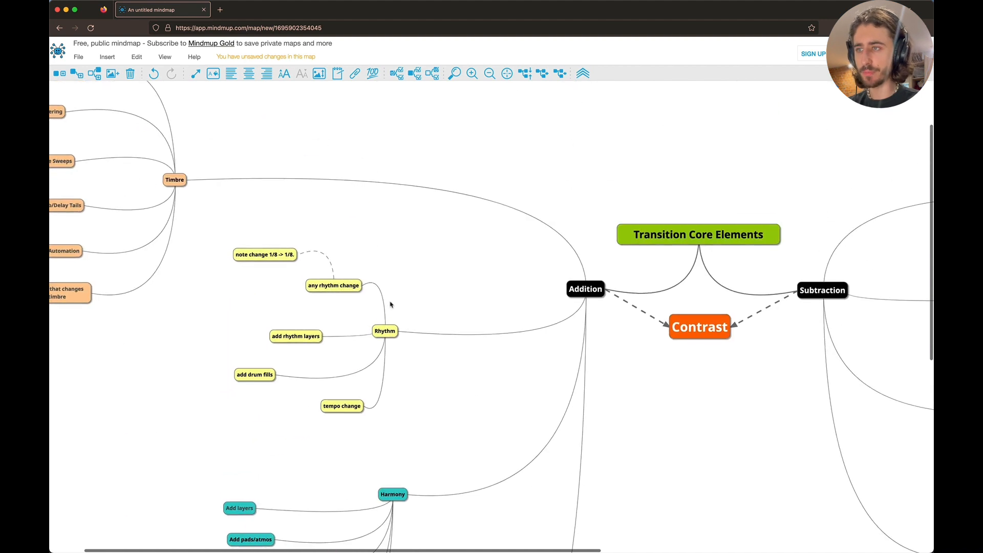
scroll(390, 304, down, 9)
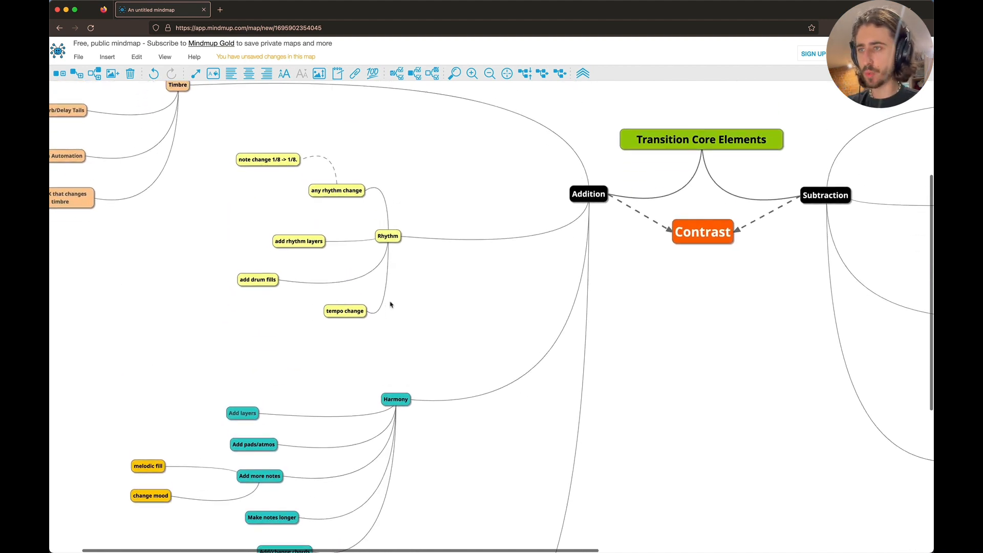
scroll(390, 304, up, 3)
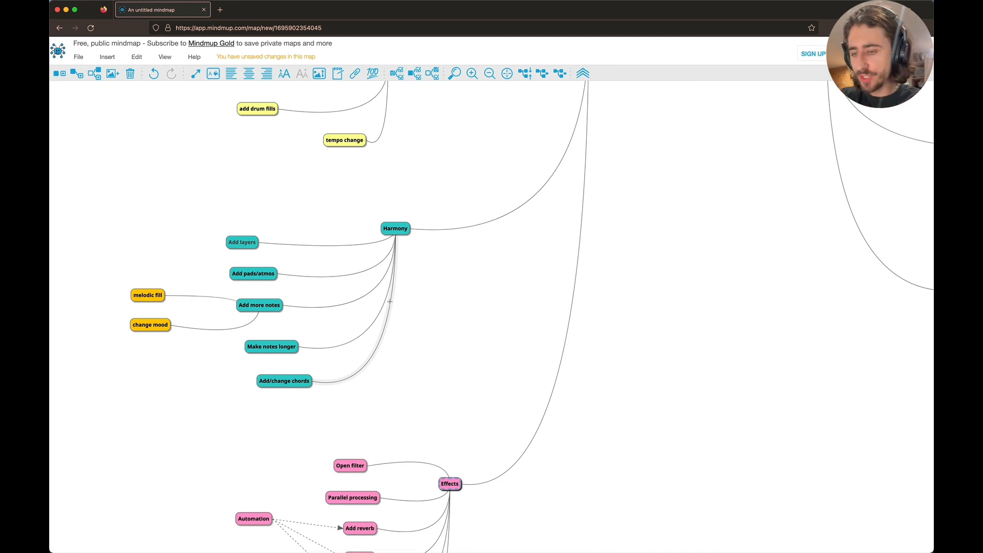
Check the arrangement briefly in Ableton Live, then return to Firefox and review the Rhythm and Harmony branches under Addition.
key(super+Tab)
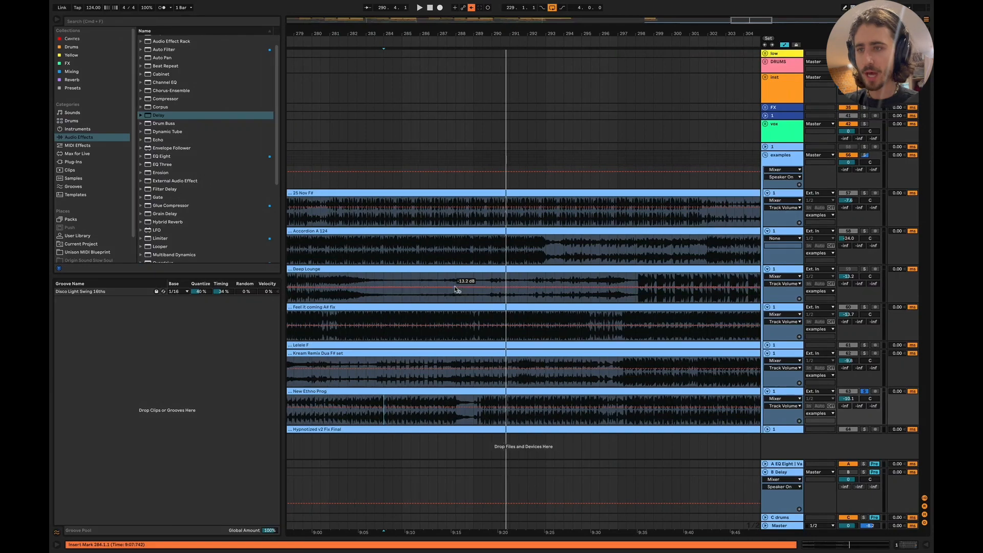
scroll(455, 289, left, 12)
key(super+Tab)
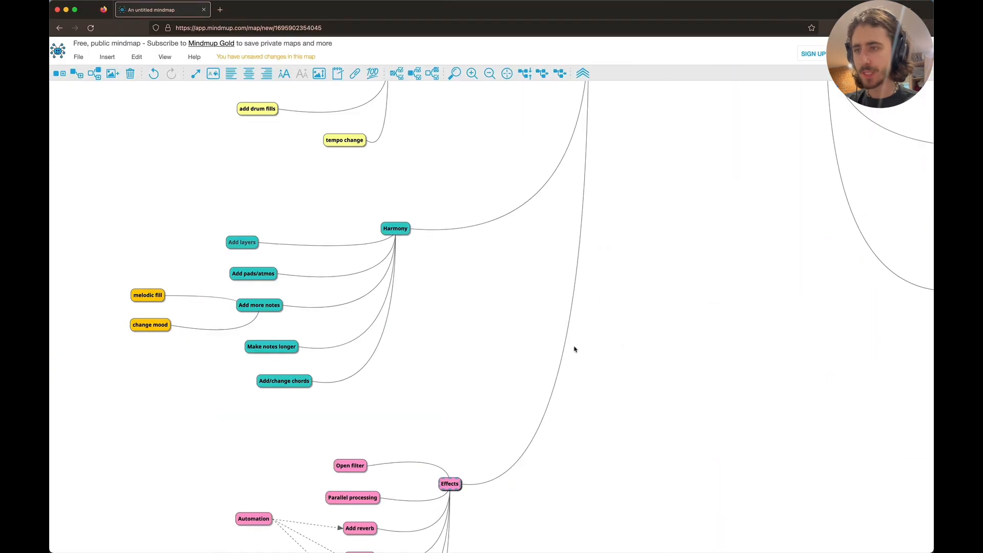
scroll(575, 349, down, 4)
scroll(468, 327, up, 10)
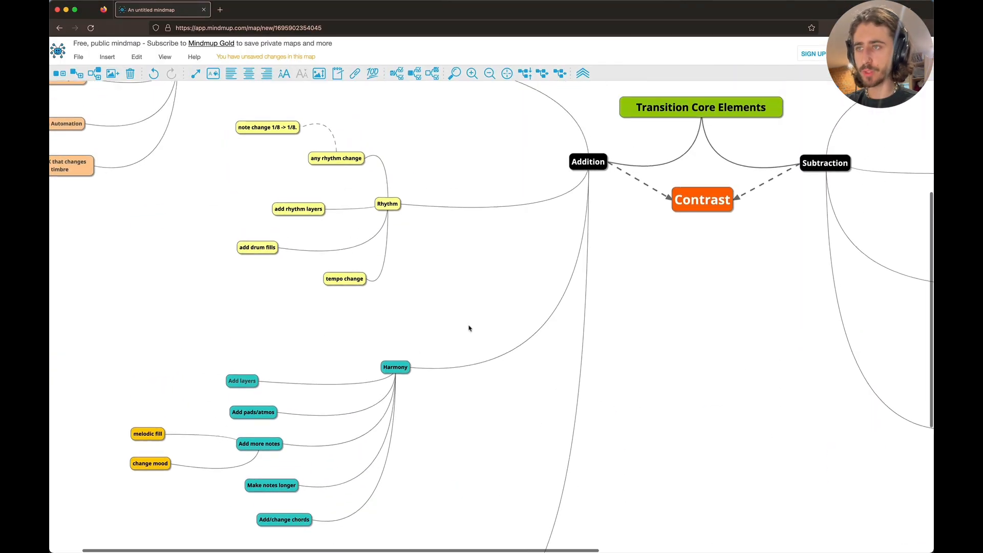
scroll(469, 329, up, 5)
scroll(468, 328, down, 4)
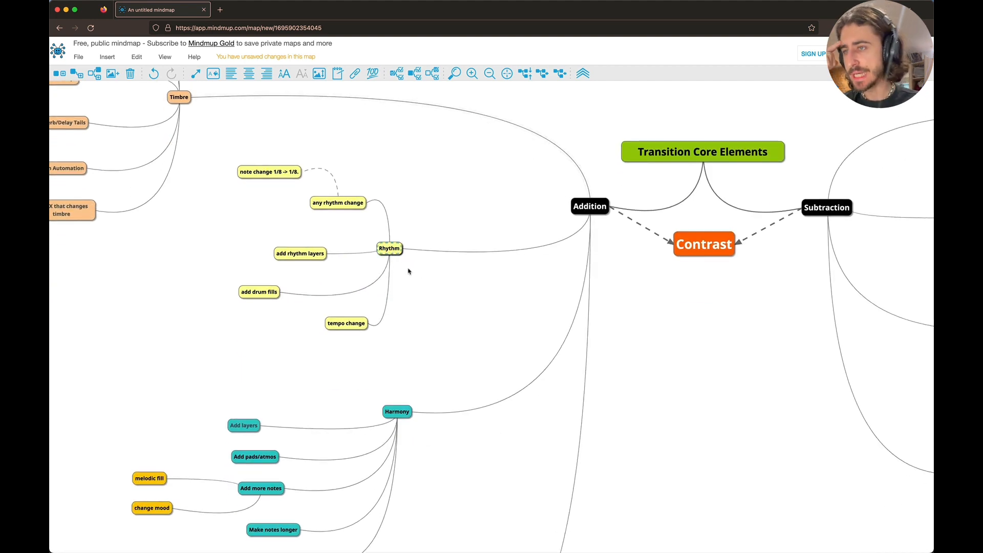
Point out the add rhythm layers, any rhythm change and note change nodes in the Rhythm branch under Addition.
click(315, 256)
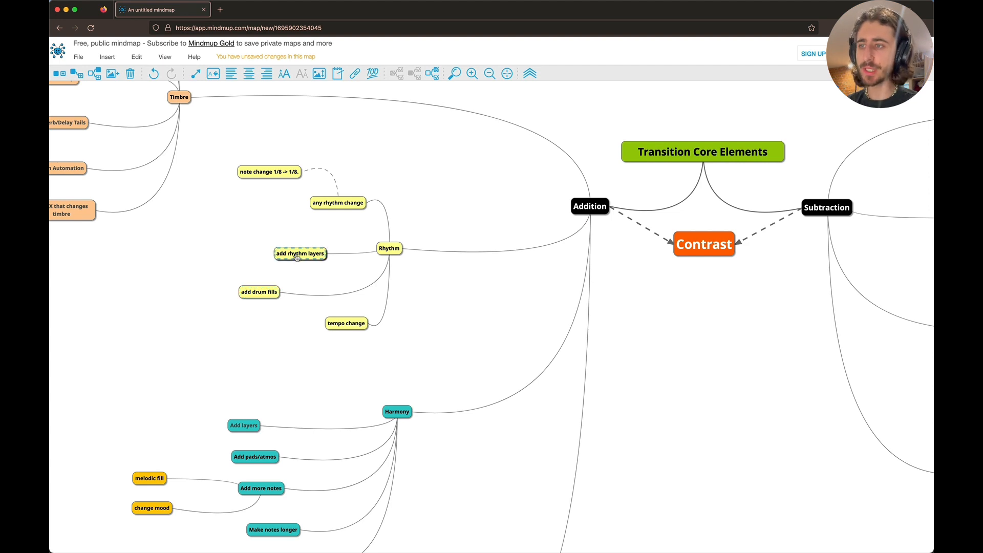
click(325, 209)
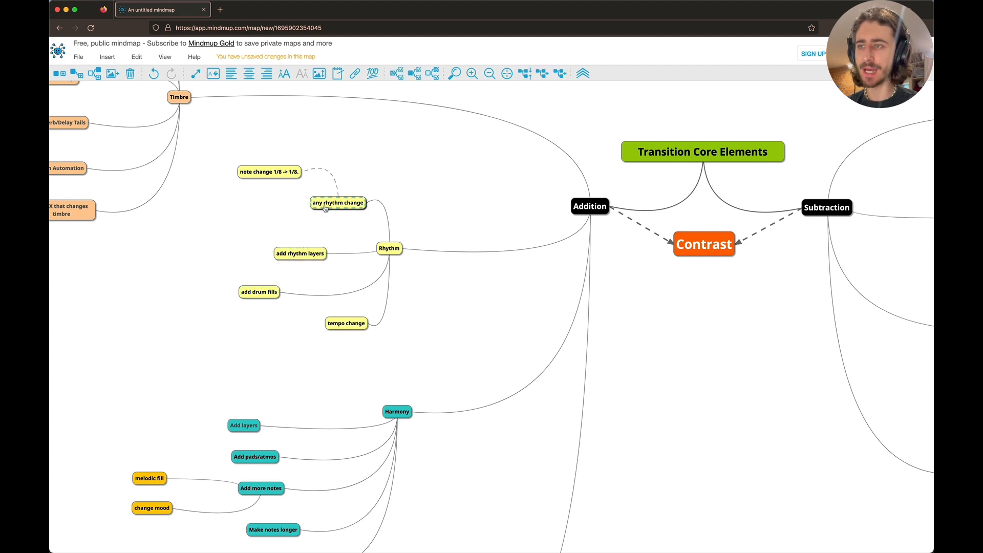
click(265, 174)
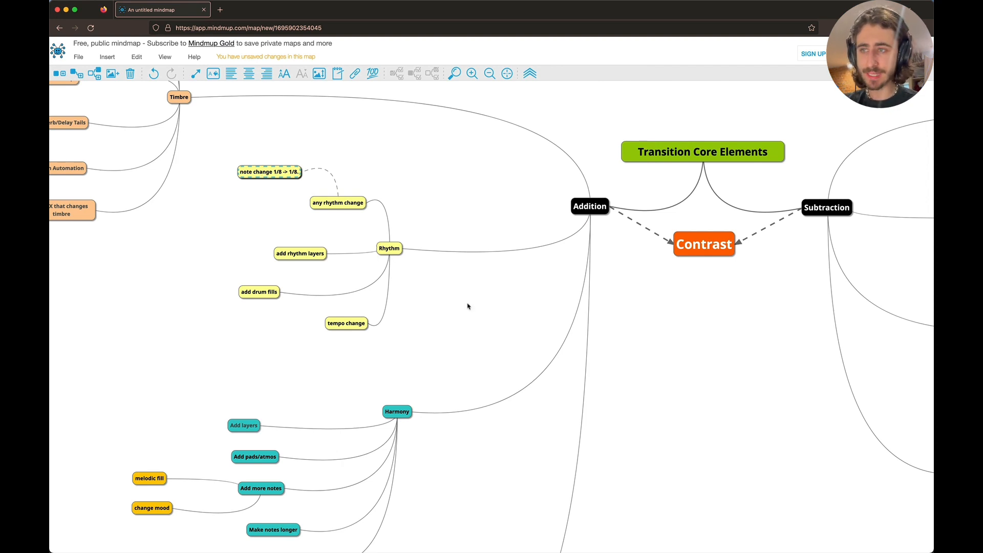
scroll(467, 306, right, 2)
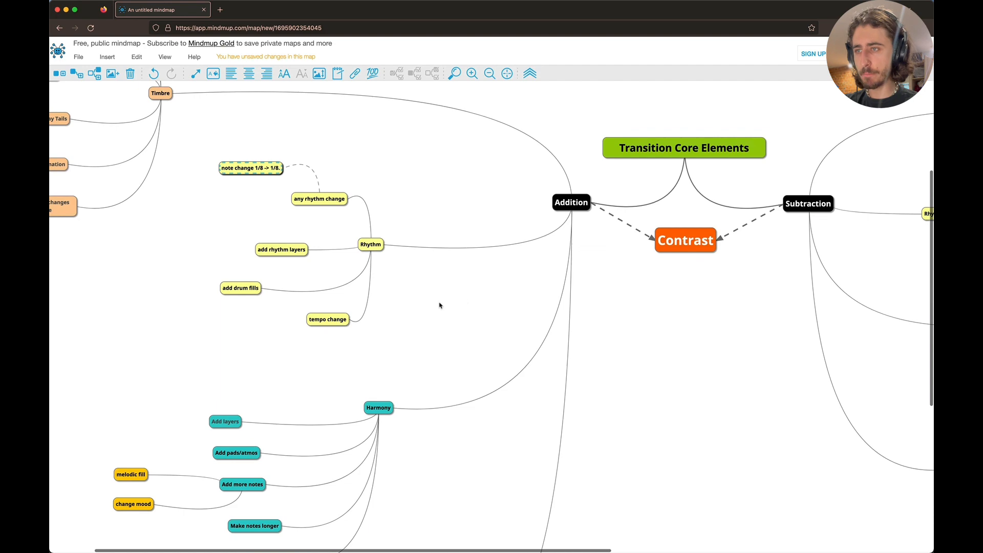
Switch to Ableton Live, solo the 25 Nov F# track and play it from 305.1.1, then mark 309.1.1.
key(super+Tab)
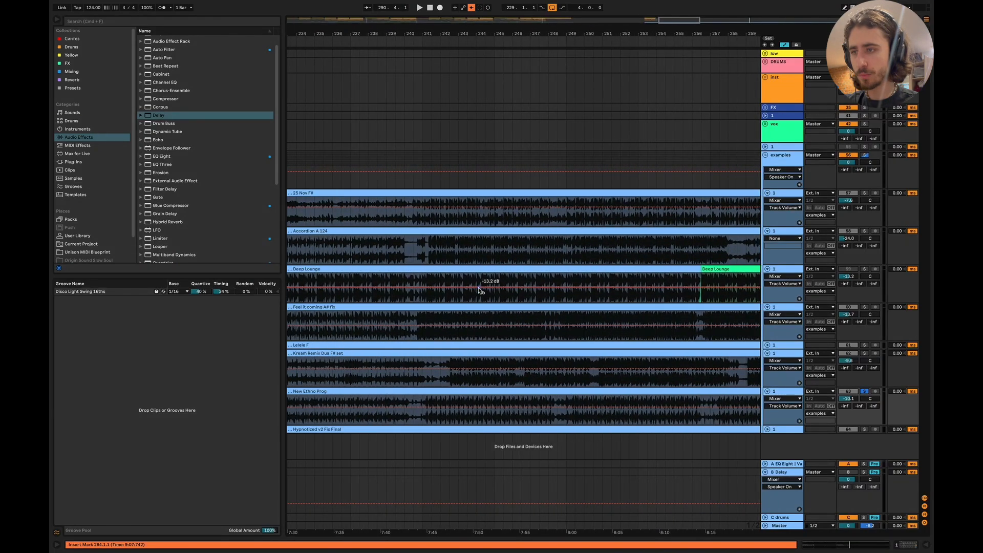
scroll(478, 290, left, 10)
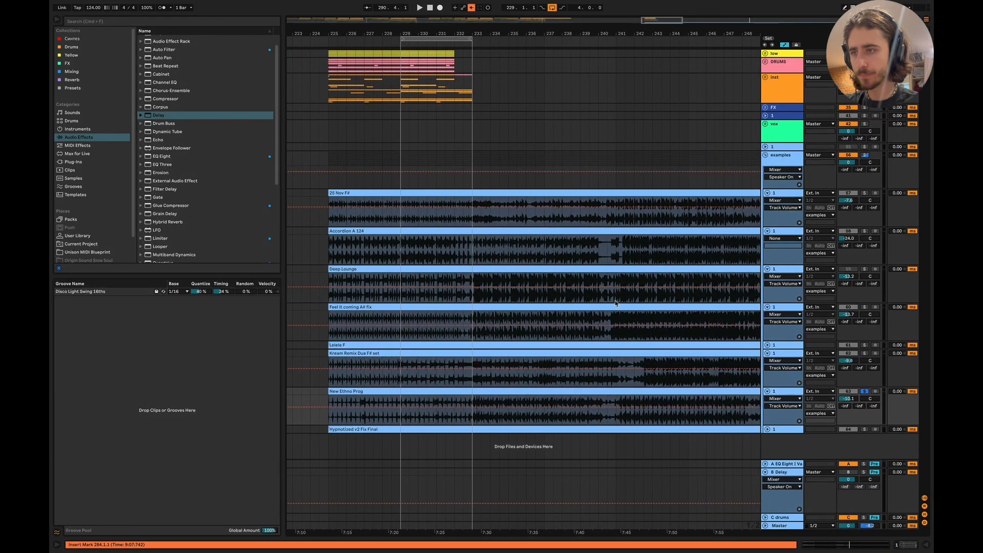
scroll(593, 303, right, 20)
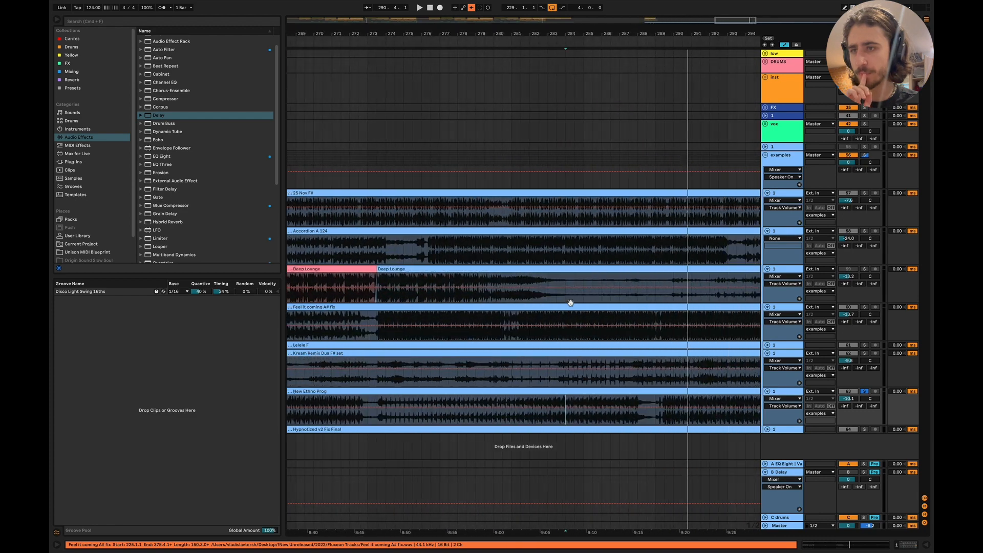
scroll(570, 303, down, 15)
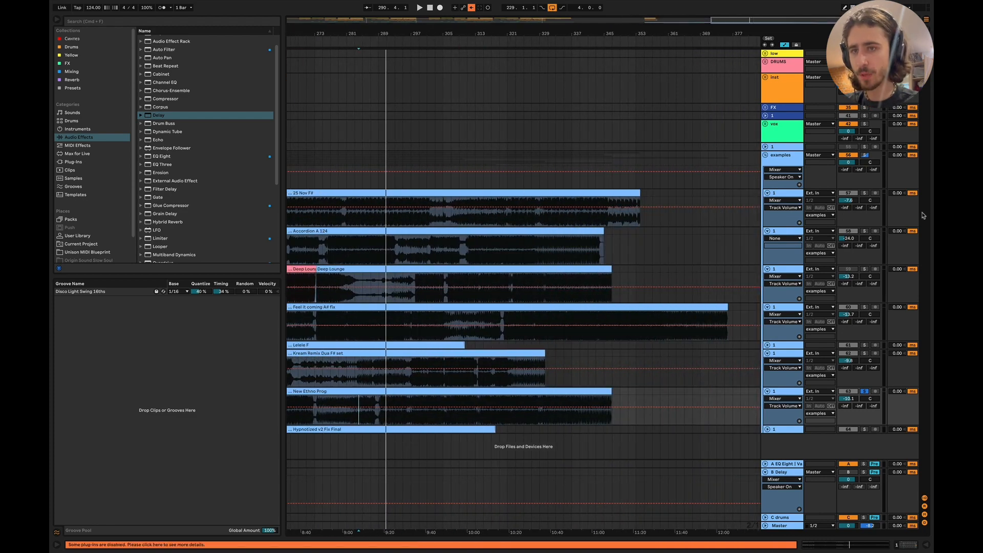
scroll(458, 200, up, 12)
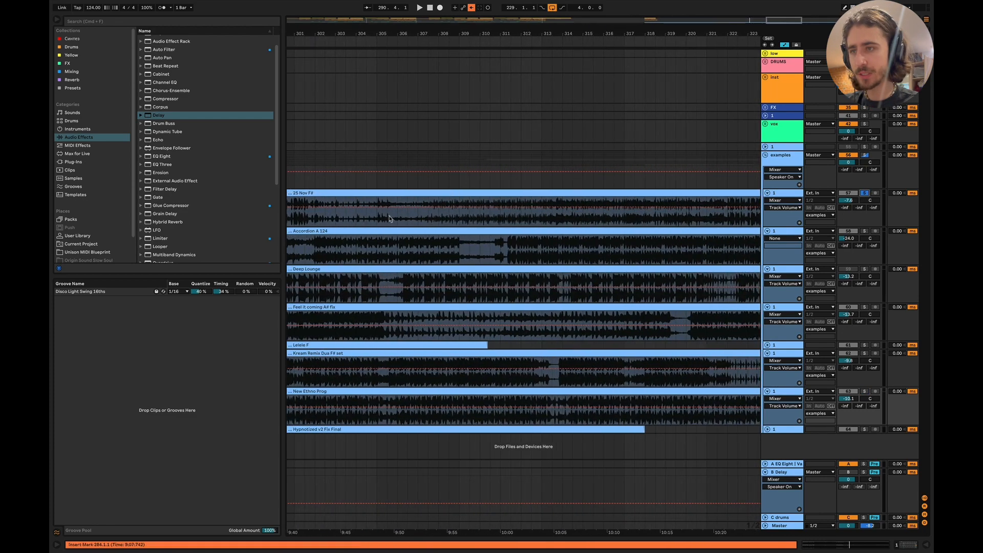
click(378, 219)
key(space)
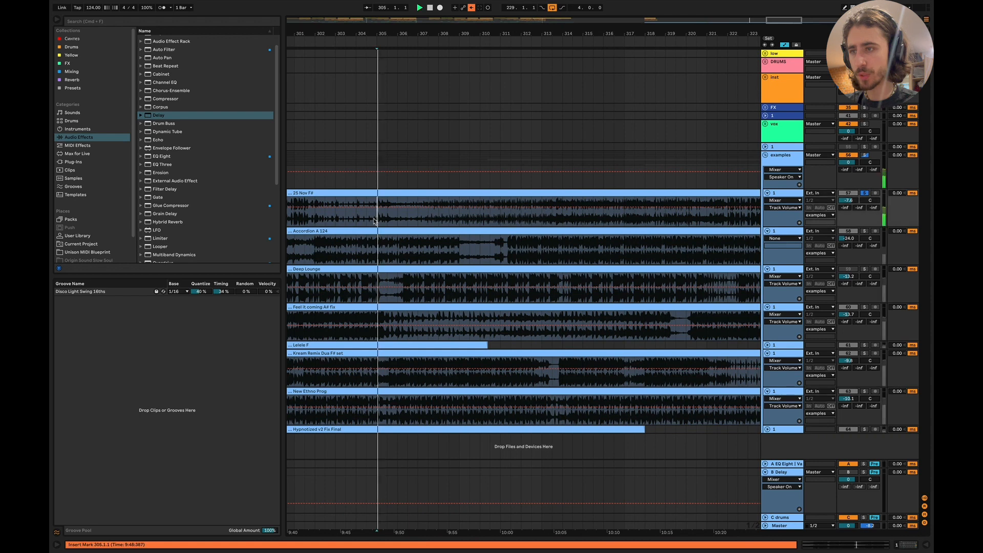
click(430, 220)
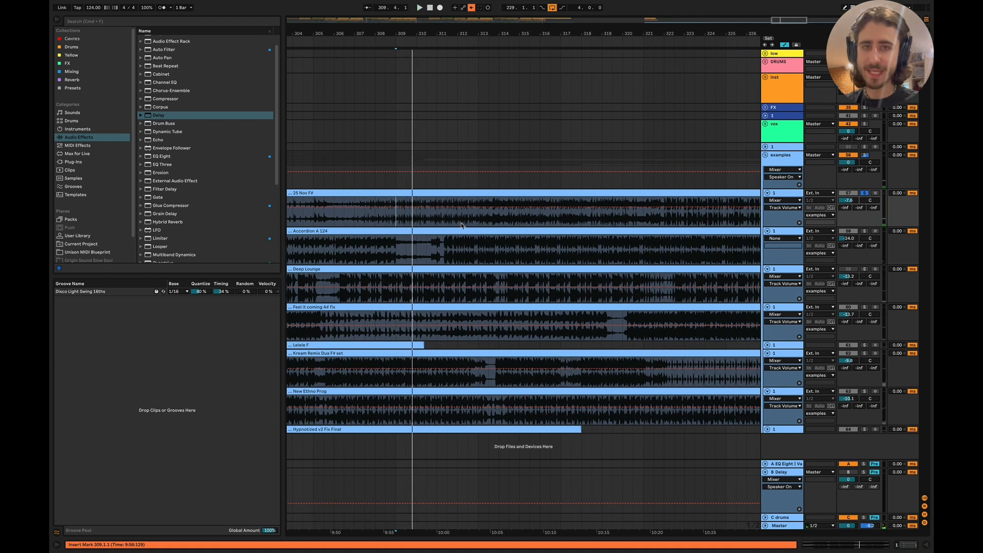
Play the 25 Nov F# track from 312.1.1 and from 317.1.1, then stop with the marker at 322.1.1.
key(space)
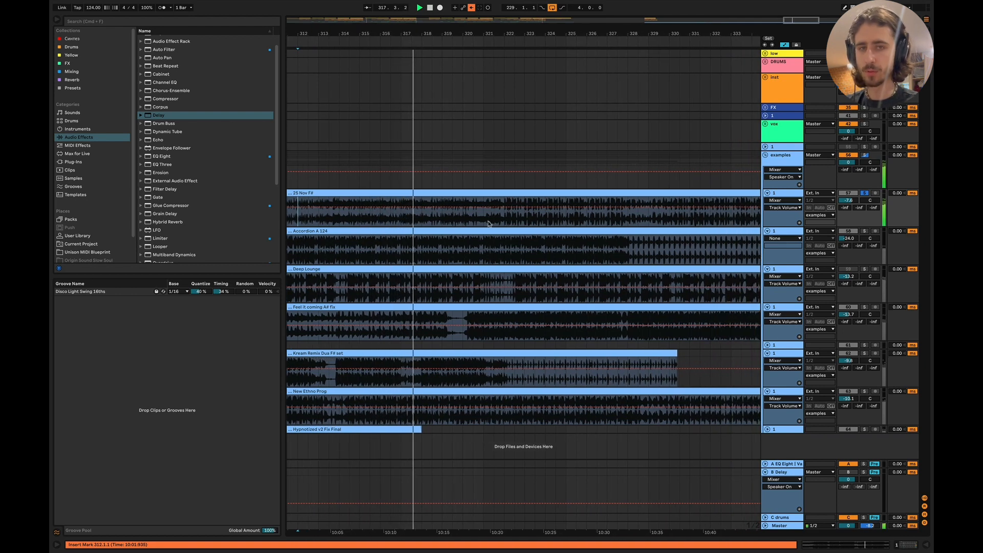
click(408, 219)
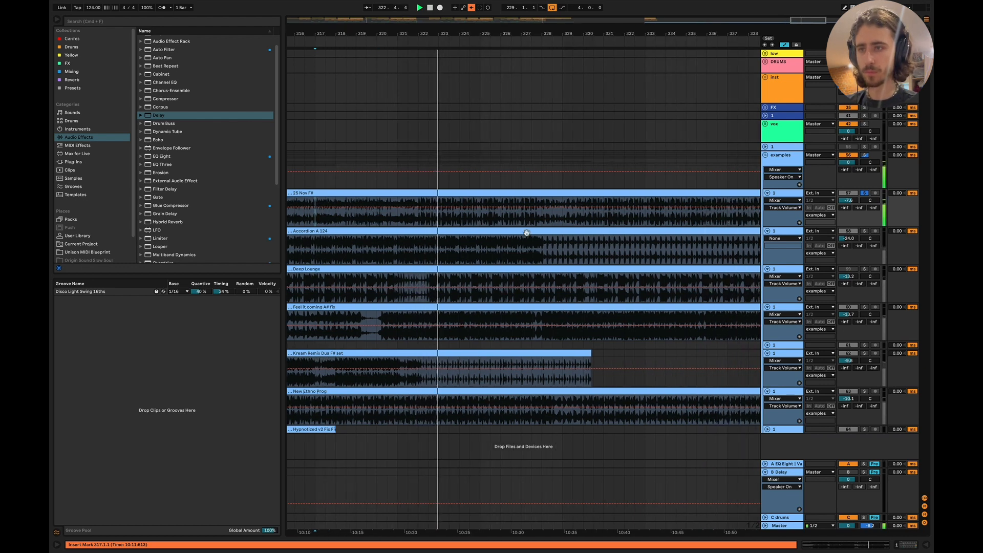
scroll(490, 227, down, 3)
key(space)
drag(499, 222, 508, 203)
click(446, 220)
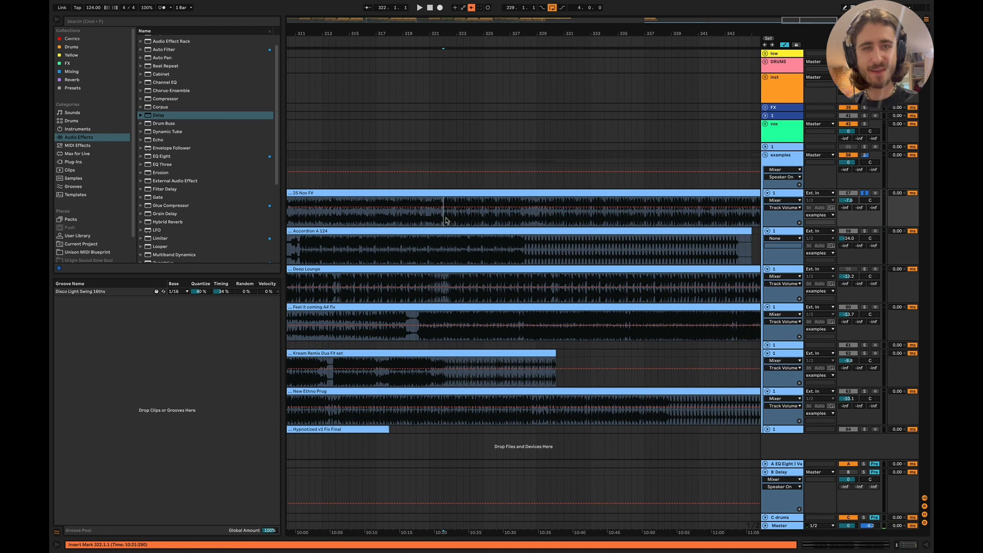
Play short passages of the 25 Nov F# track from 242.1.1 and from 249.1.1.
scroll(446, 220, left, 15)
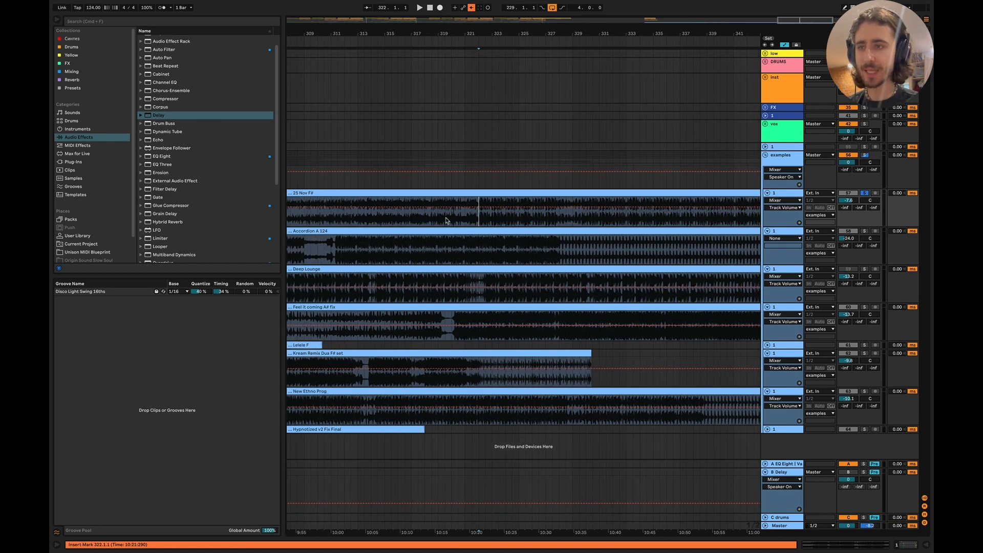
scroll(446, 220, left, 3)
scroll(446, 220, right, 4)
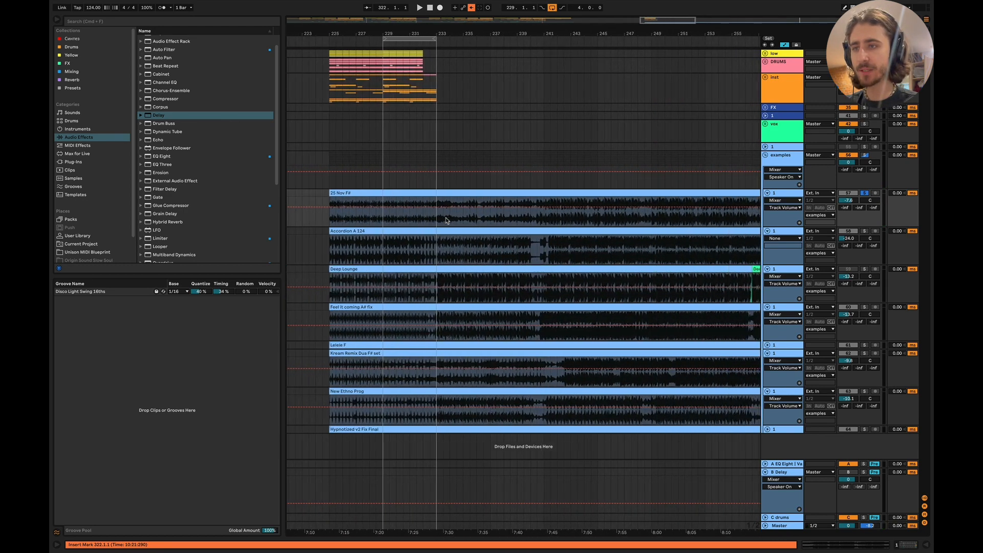
key(space)
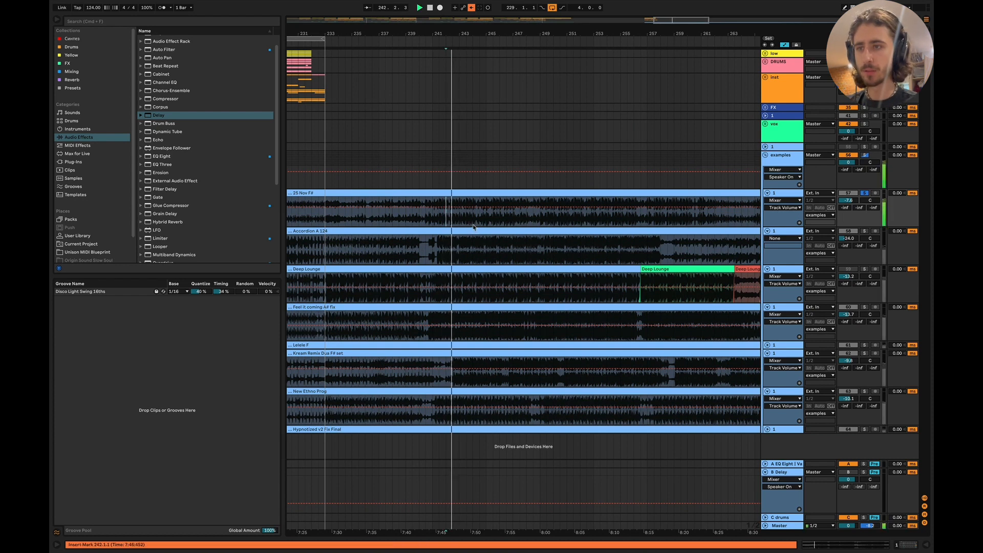
key(space)
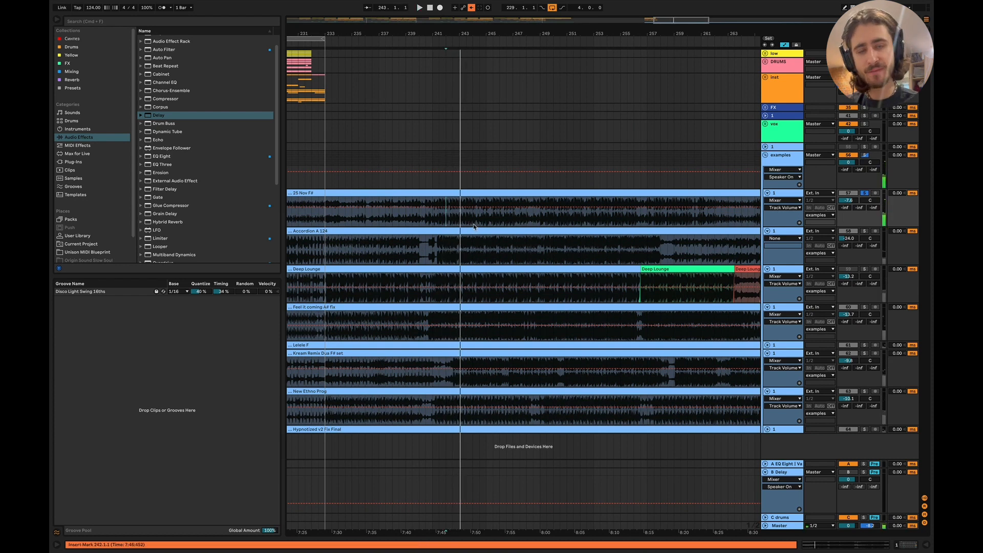
scroll(497, 226, right, 3)
click(488, 222)
key(space)
scroll(489, 222, right, 2)
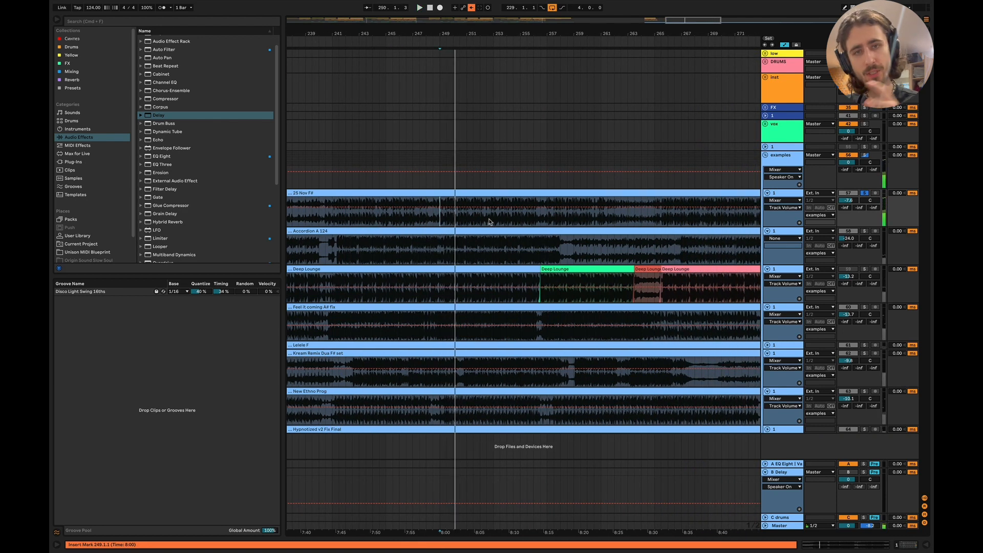
Fold all the reference tracks and the examples group, then select the low, DRUMS and inst clips from bar 225 to bar 233.
scroll(489, 221, right, 10)
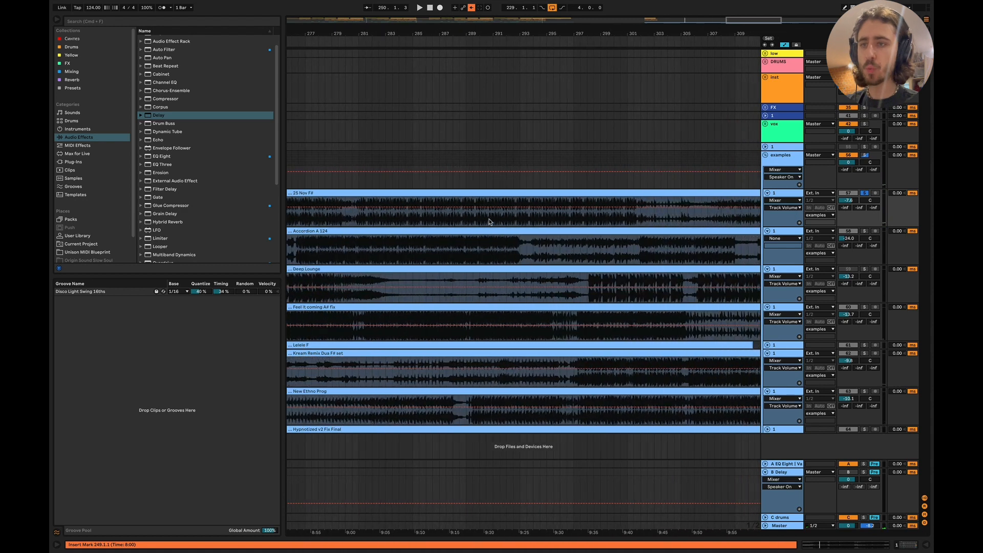
scroll(488, 221, right, 1)
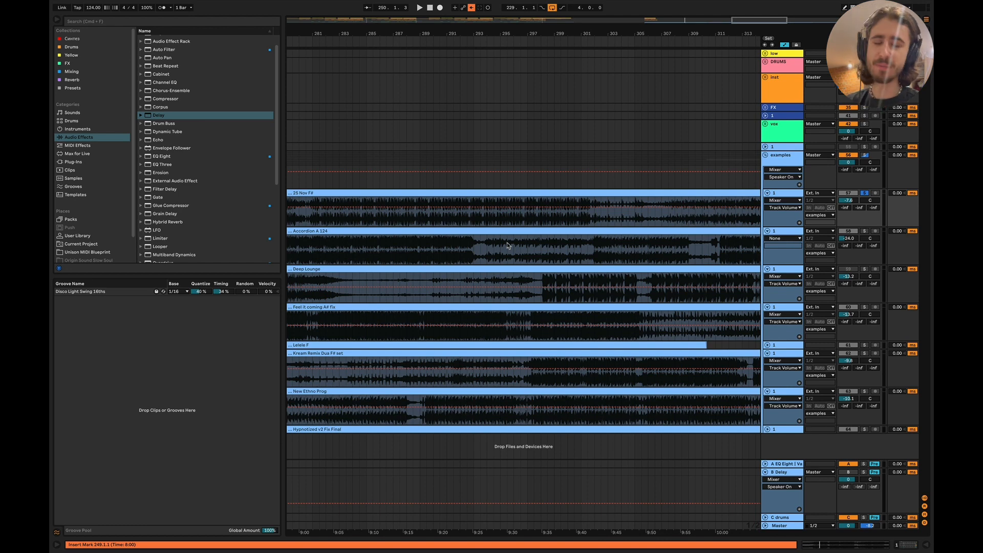
scroll(507, 245, left, 15)
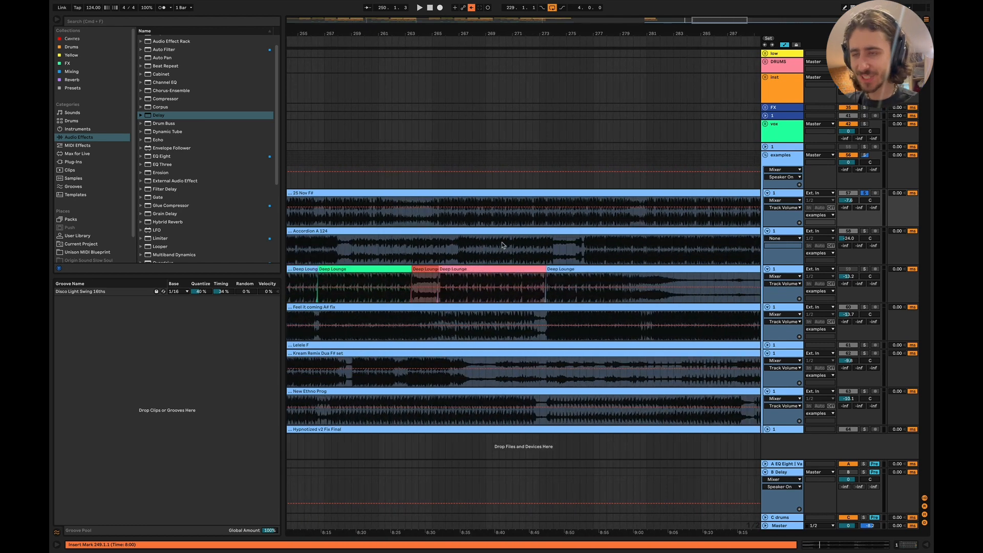
scroll(502, 246, left, 5)
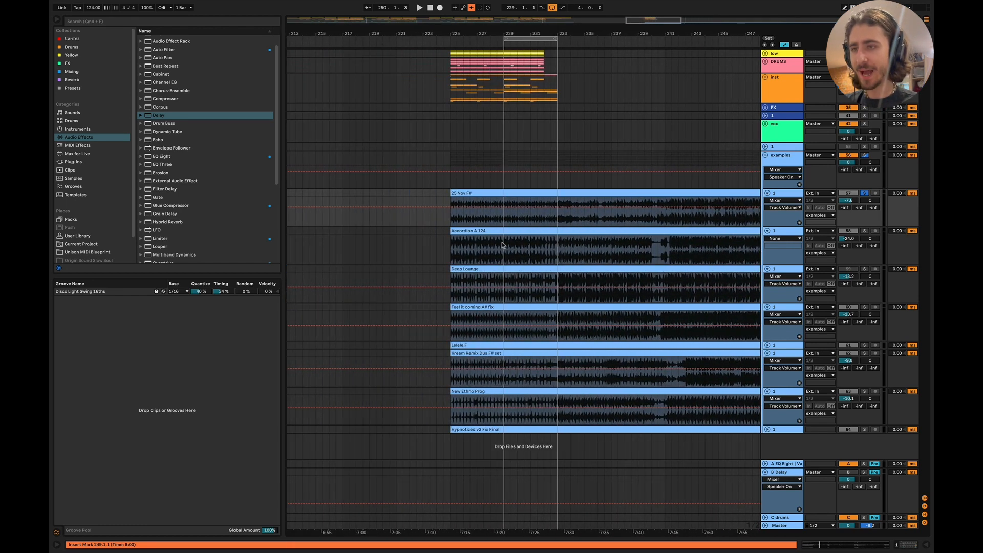
click(768, 193)
click(768, 201)
click(768, 210)
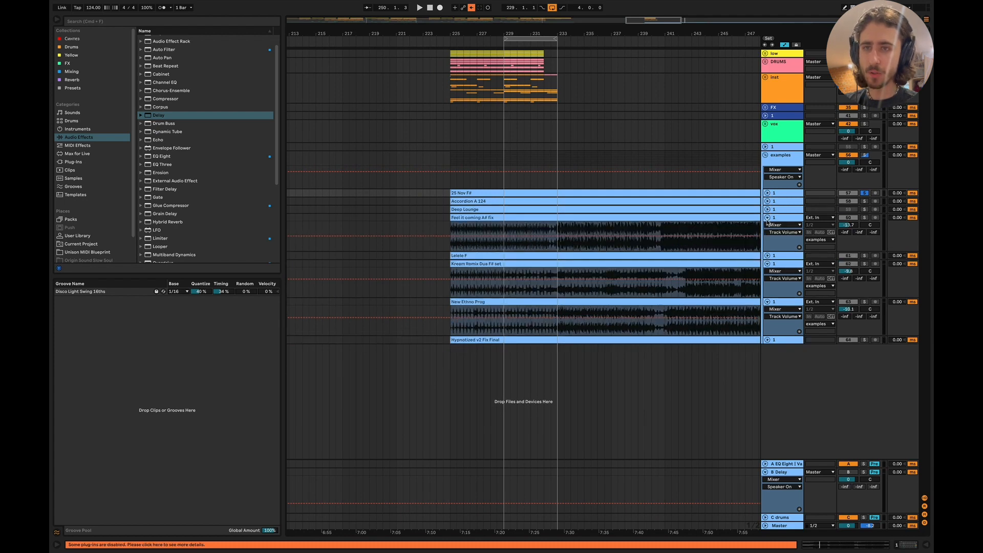
click(767, 217)
click(767, 234)
click(767, 243)
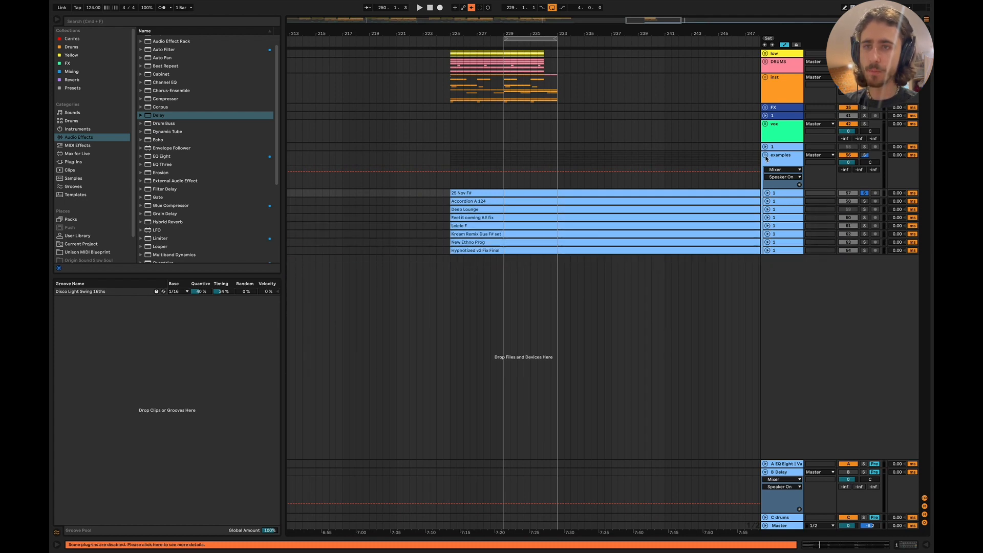
click(766, 158)
drag(451, 92, 555, 44)
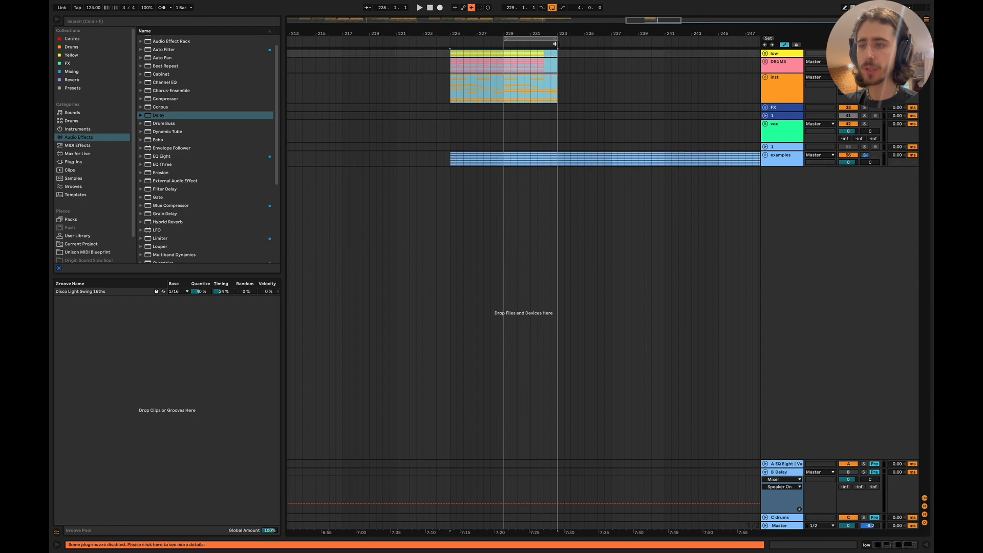
Switch to the Keynote presentation and show the first slide, Understanding transition types, with the Buildup and Drop diagram.
key(super+Tab)
key(super+Tab)
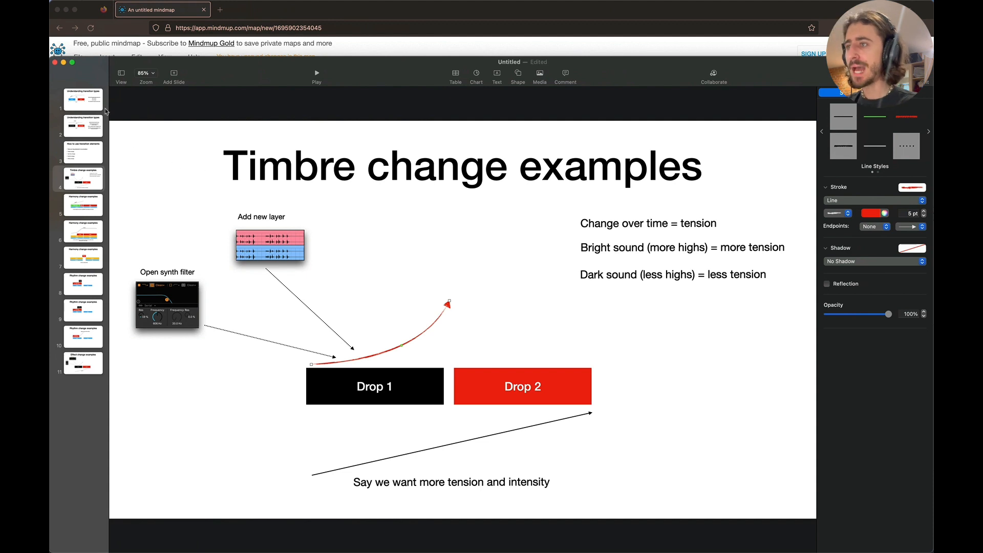
click(93, 102)
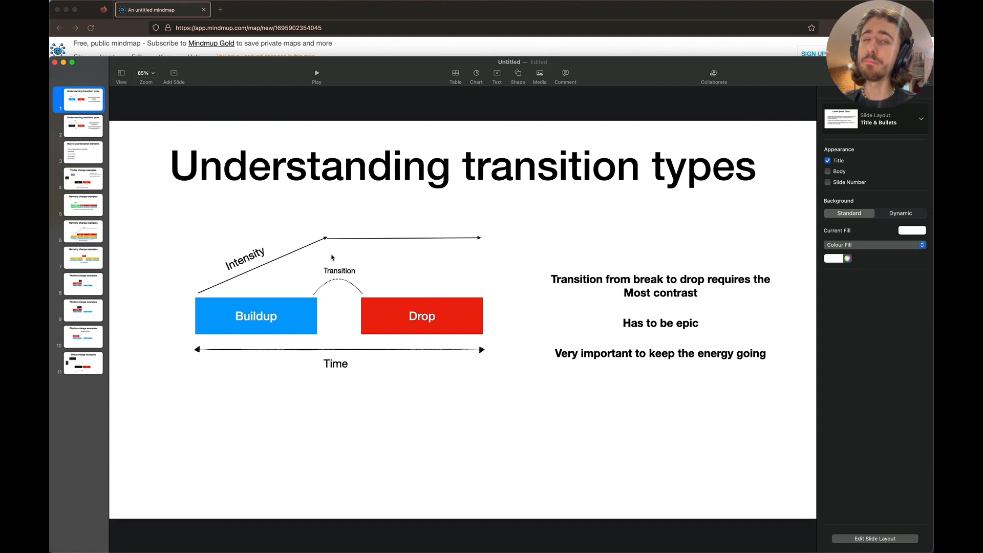
Return to Ableton Live and unfold the examples group and the Feel it coming A# fix track.
key(super+Tab)
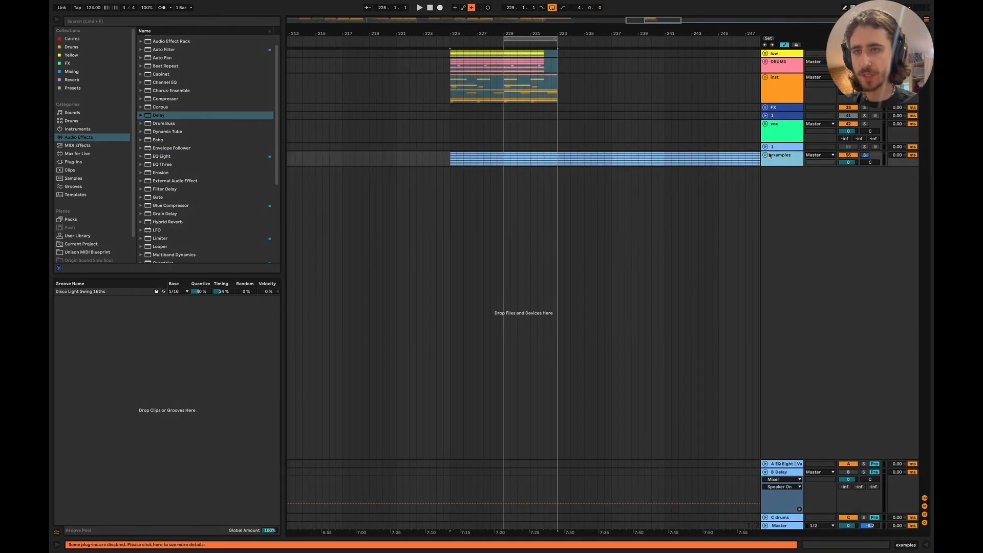
click(765, 155)
scroll(700, 223, right, 2)
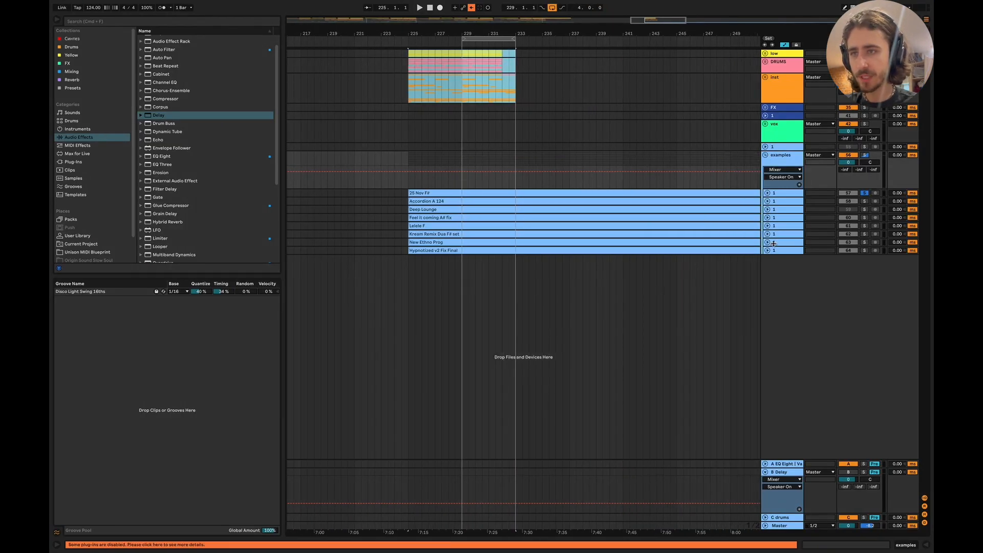
click(767, 219)
Solo the Feel it coming A# fix track and play a short passage from 236.3.1.
scroll(634, 216, down, 5)
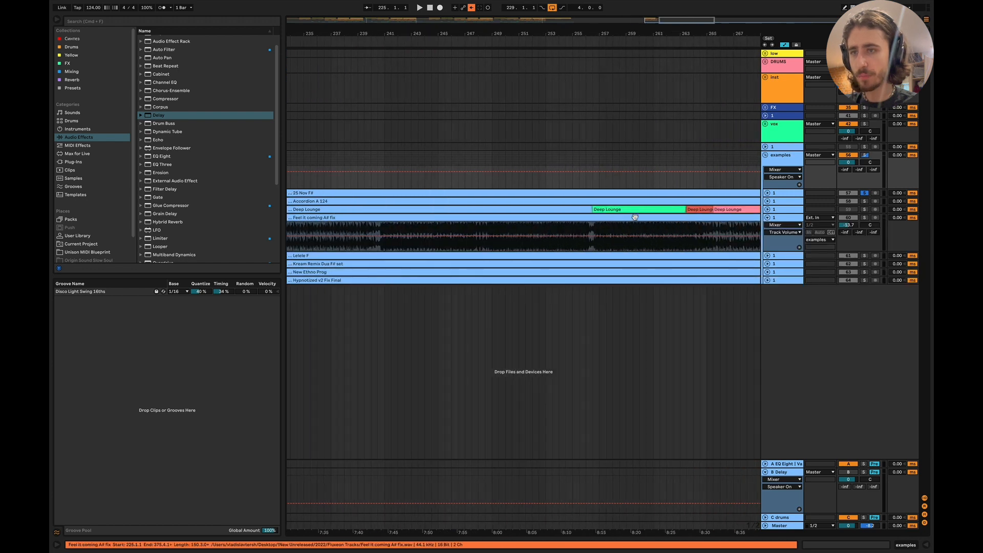
scroll(635, 217, right, 1)
scroll(635, 217, left, 4)
scroll(555, 219, up, 5)
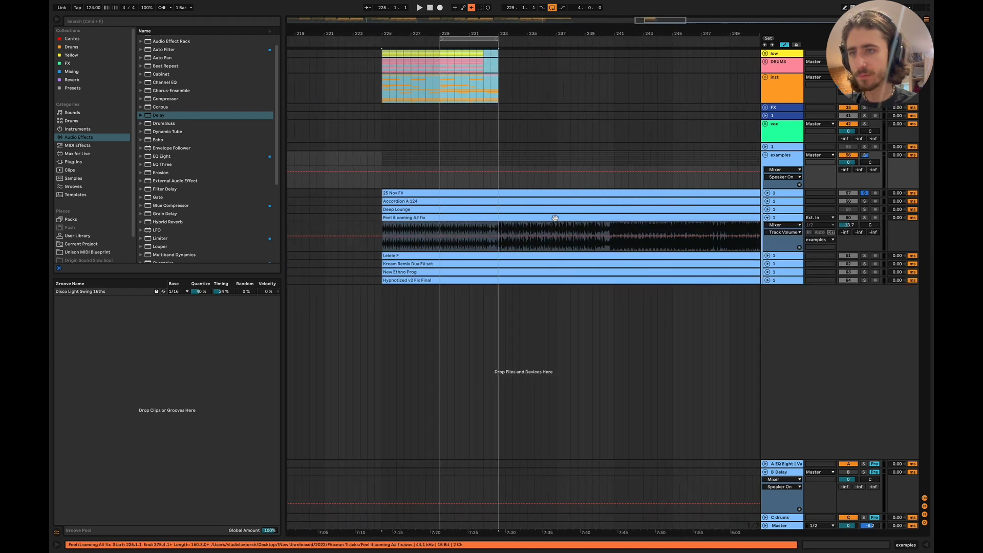
scroll(551, 219, right, 2)
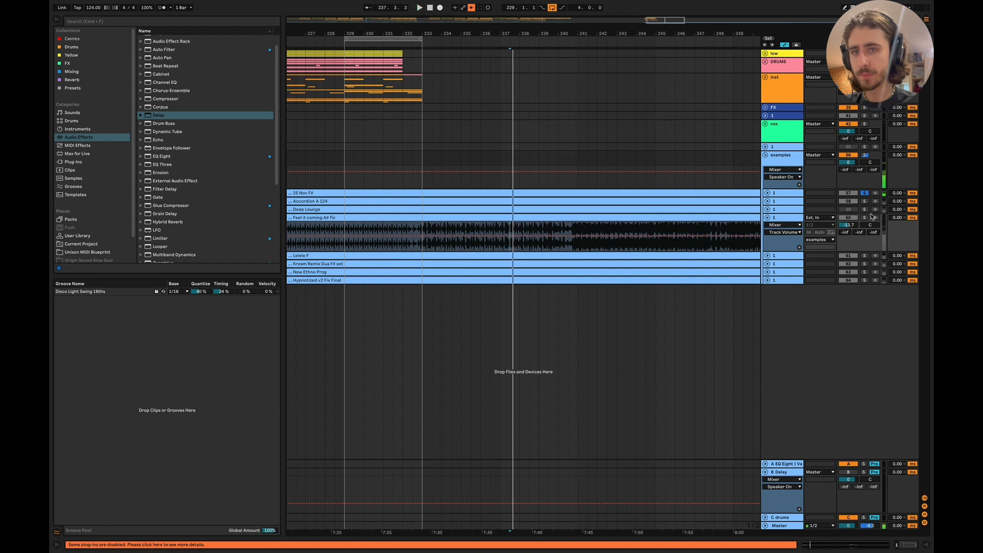
click(489, 235)
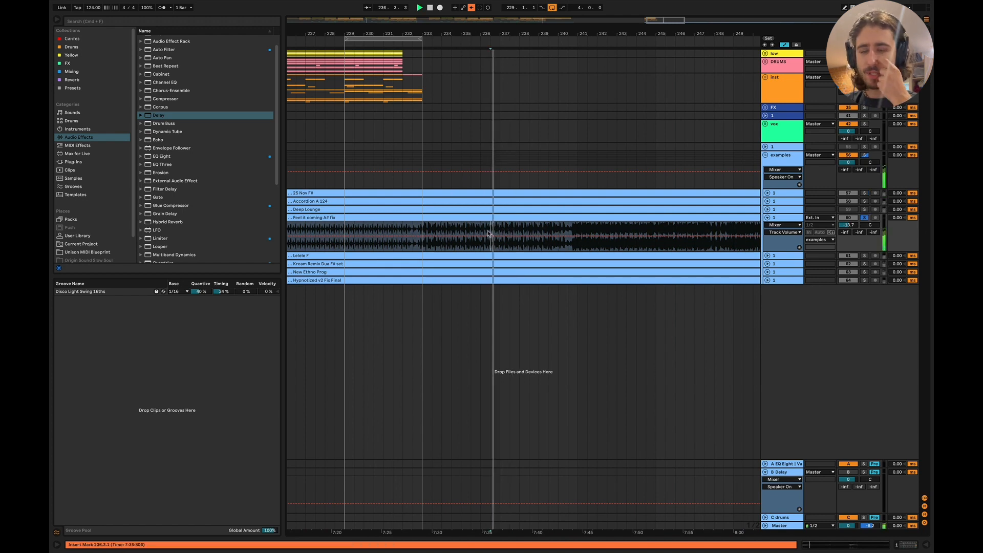
key(space)
scroll(489, 234, left, 4)
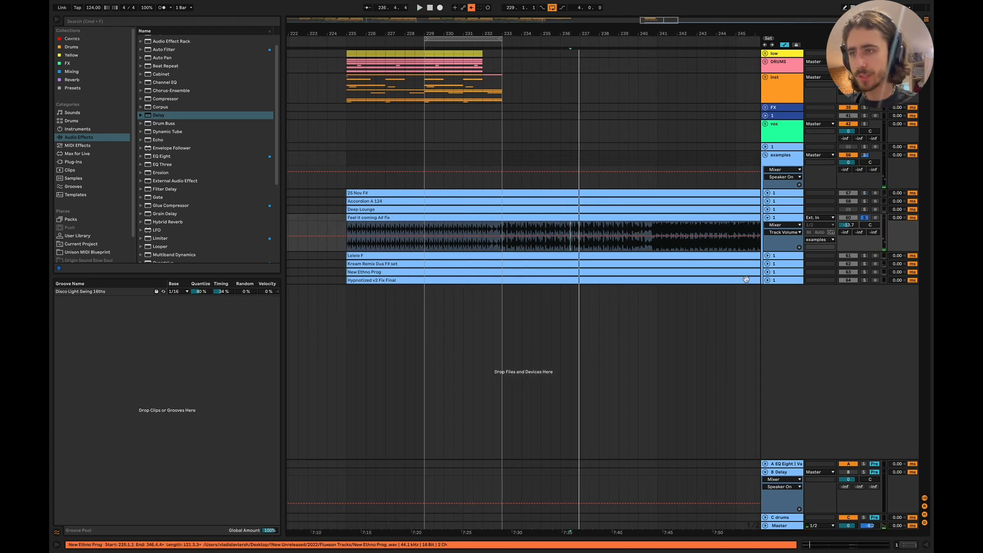
Unfold and solo the Lelele F track and play a short passage from 242.1.1.
click(767, 256)
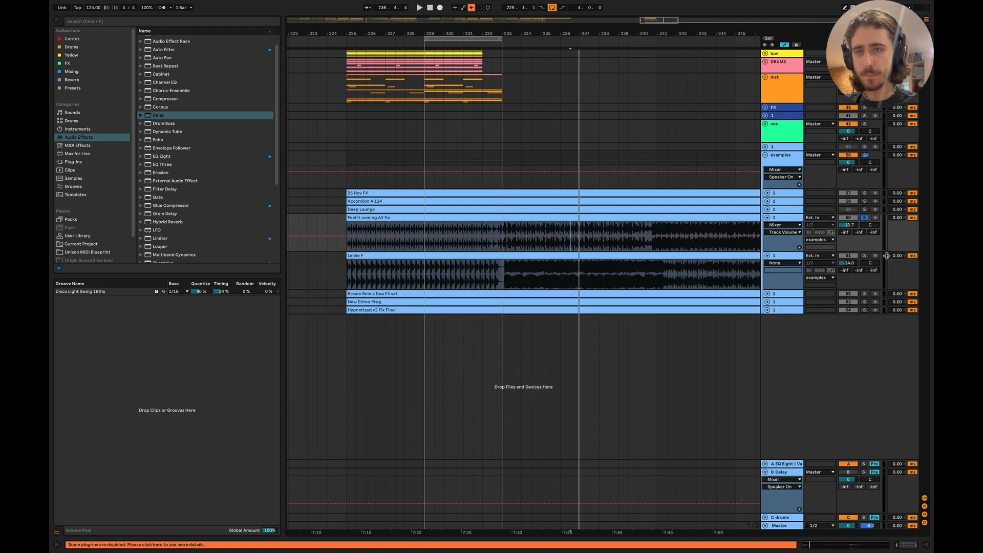
click(866, 256)
scroll(637, 257, right, 5)
scroll(636, 256, down, 5)
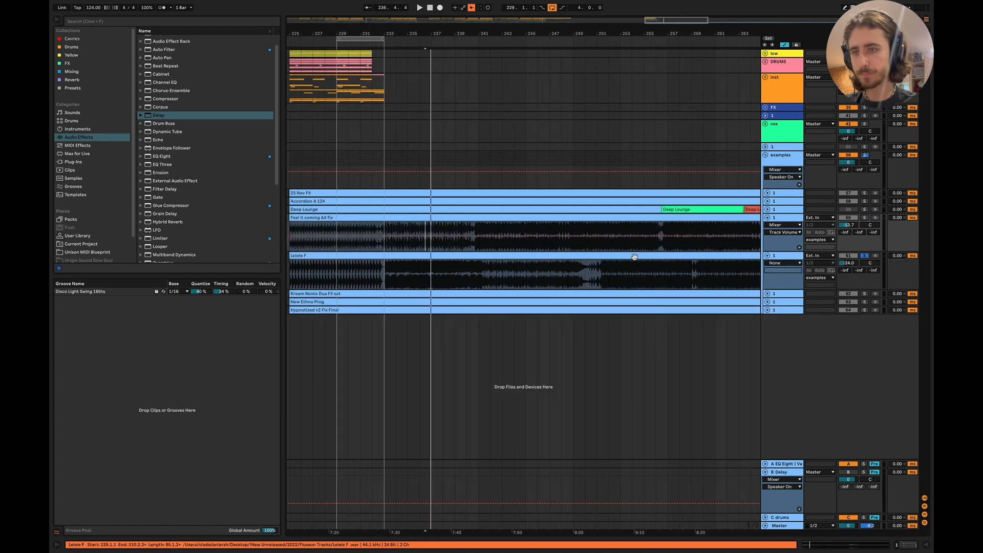
click(487, 275)
key(space)
click(521, 274)
key(space)
key(space)
scroll(563, 283, right, 4)
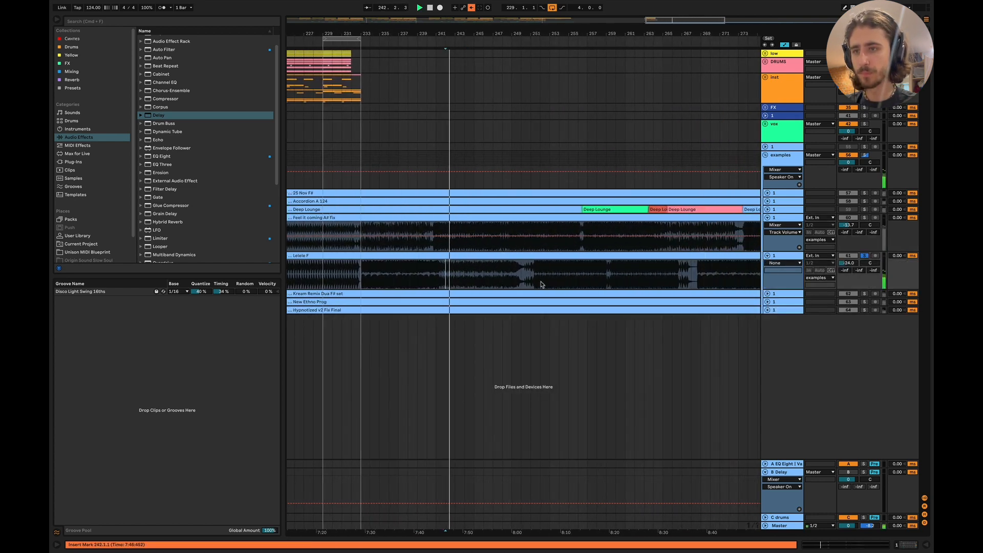
Play the Lelele F track from 248.1.1 through its transition and set its track volume to -16.0 dB.
click(501, 280)
key(space)
key(space)
scroll(500, 280, up, 5)
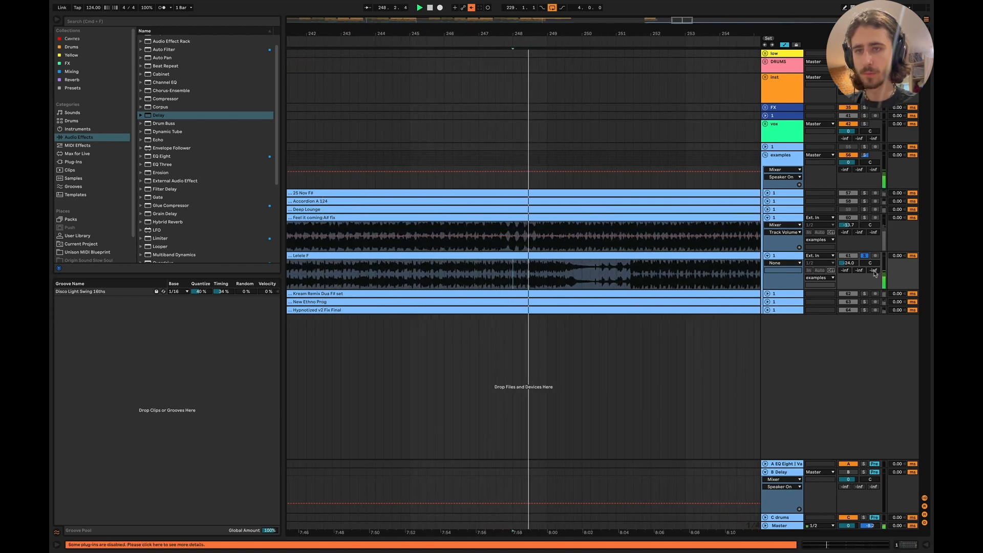
drag(848, 264, 848, 257)
scroll(629, 274, right, 3)
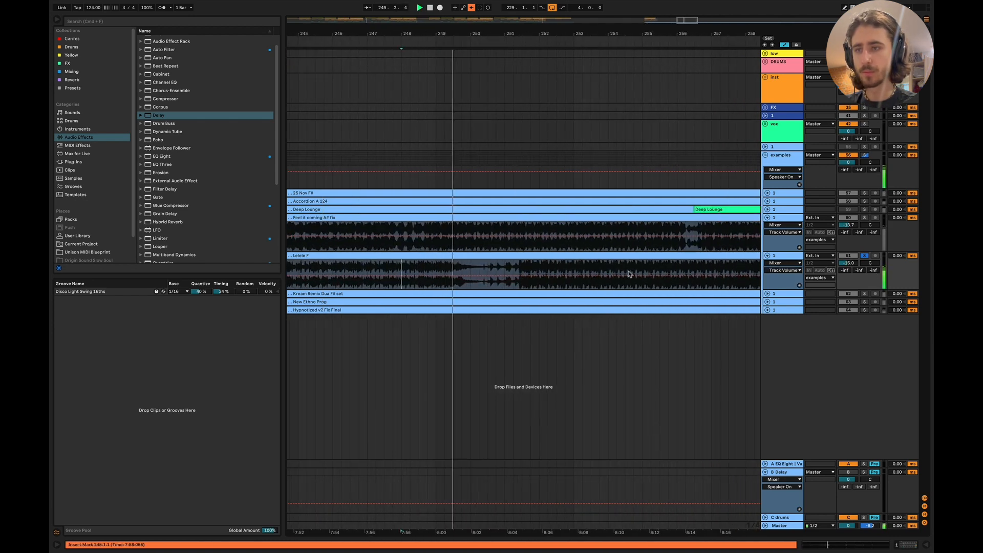
scroll(630, 274, down, 3)
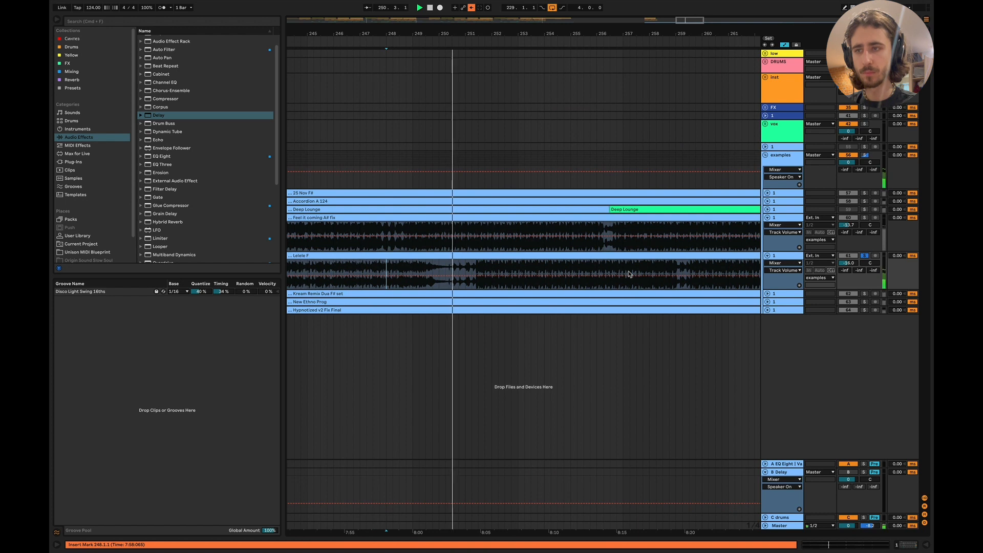
scroll(604, 275, right, 3)
scroll(552, 275, down, 3)
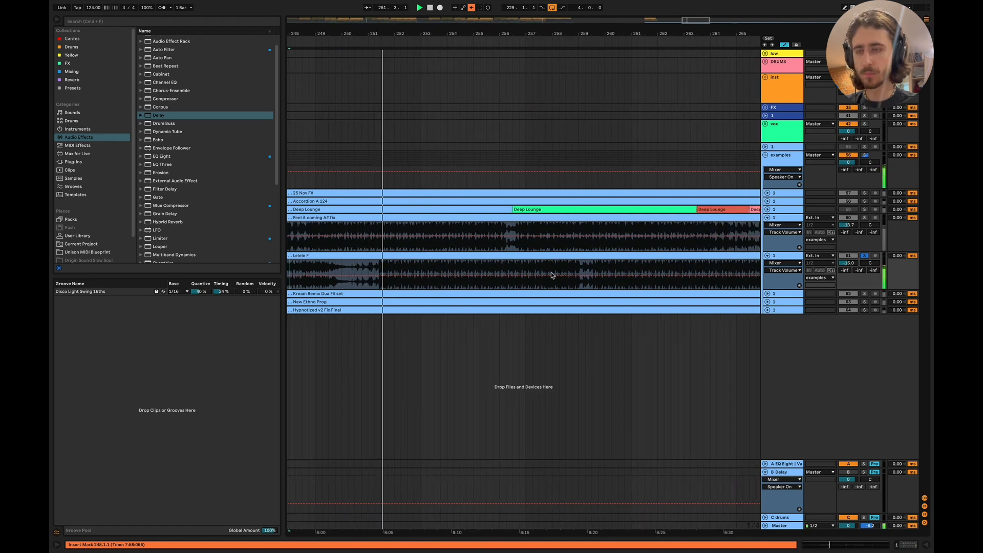
scroll(551, 275, down, 2)
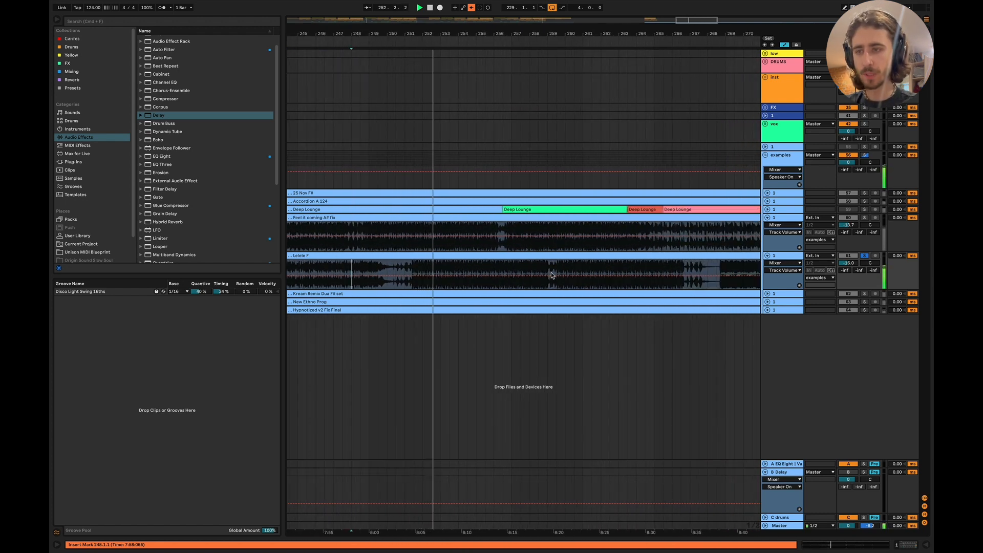
scroll(565, 286, left, 3)
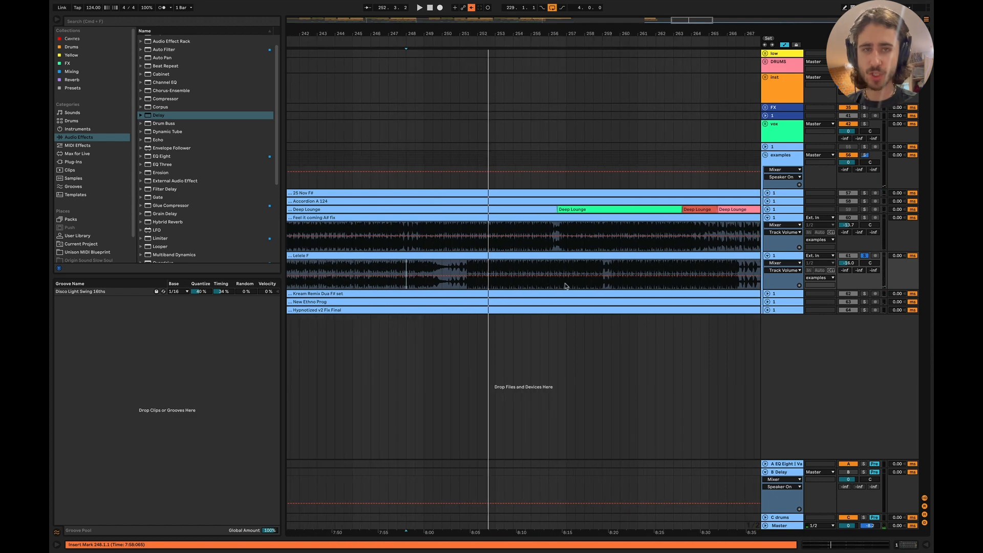
Solo the Feel it coming A# fix track, play it from 237.3.1 and set its track volume to -12.7 dB.
scroll(565, 286, left, 9)
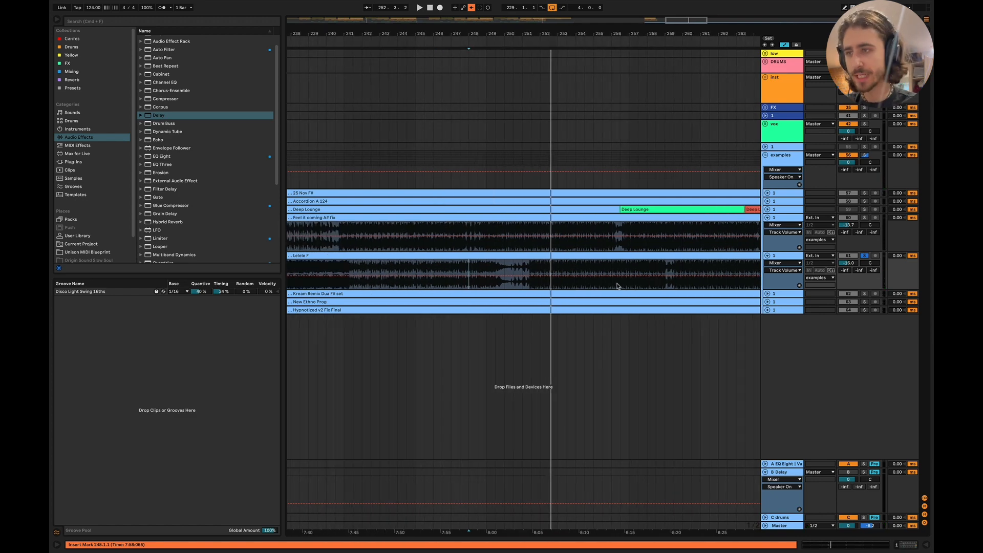
scroll(617, 285, left, 3)
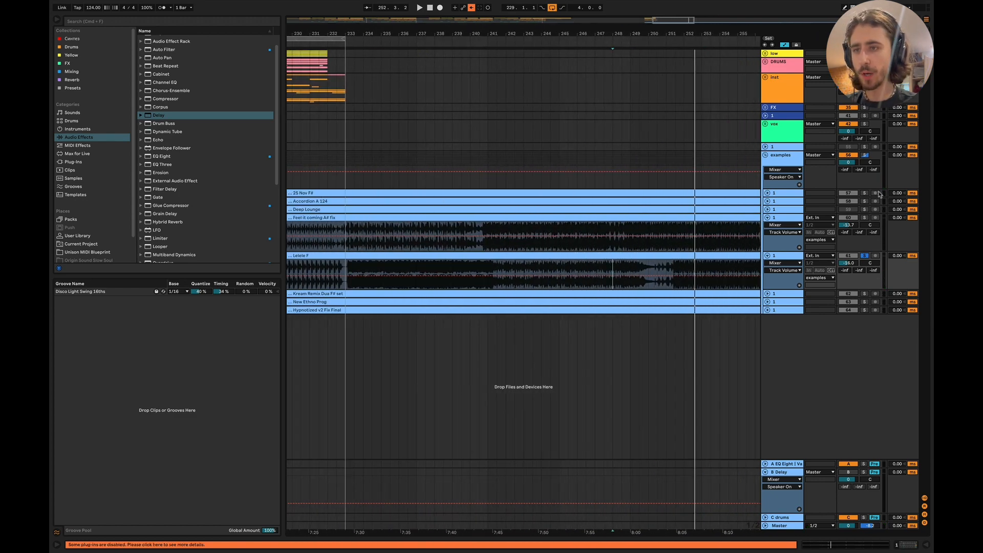
click(864, 217)
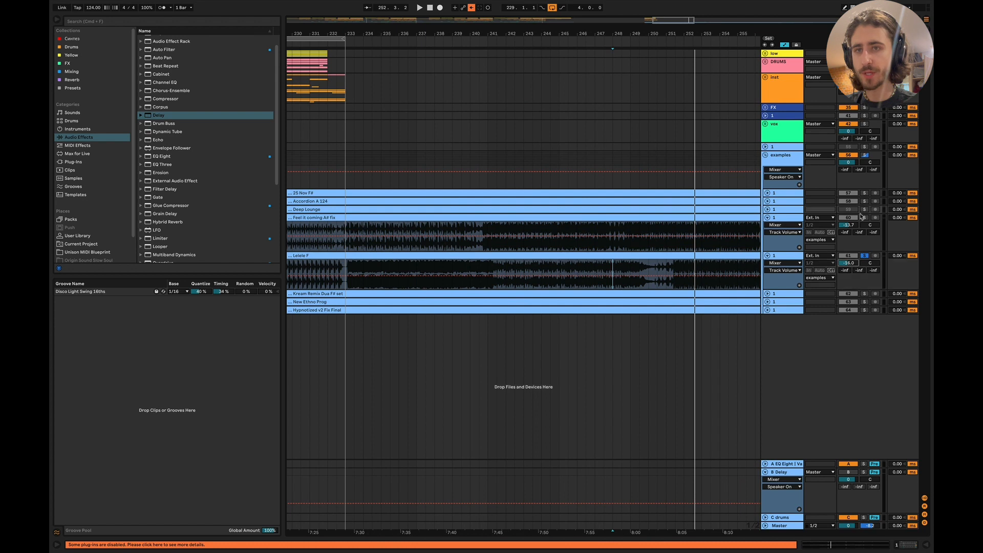
click(424, 231)
key(space)
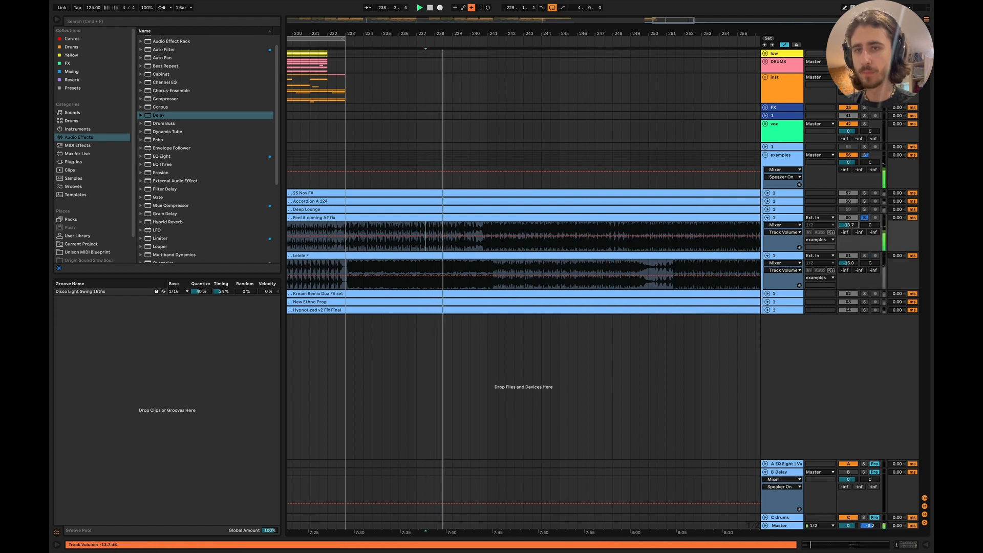
drag(848, 225, 847, 223)
scroll(632, 220, right, 5)
scroll(631, 220, down, 3)
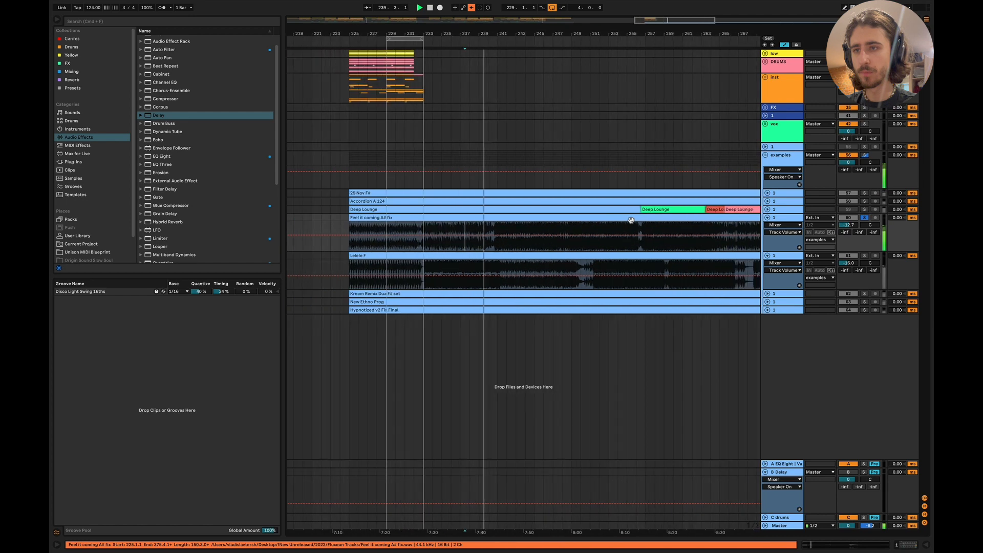
scroll(507, 208, up, 3)
scroll(506, 209, right, 2)
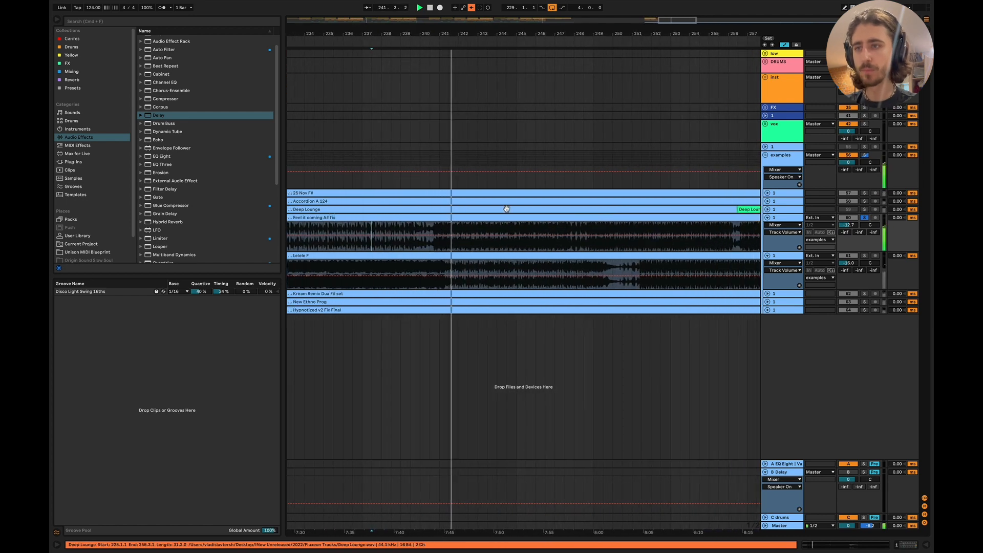
scroll(507, 209, right, 2)
Switch to the Keynote presentation and select the horizontal intensity line above the Drop block.
key(ctrl+Left)
mouse_move(551, 550)
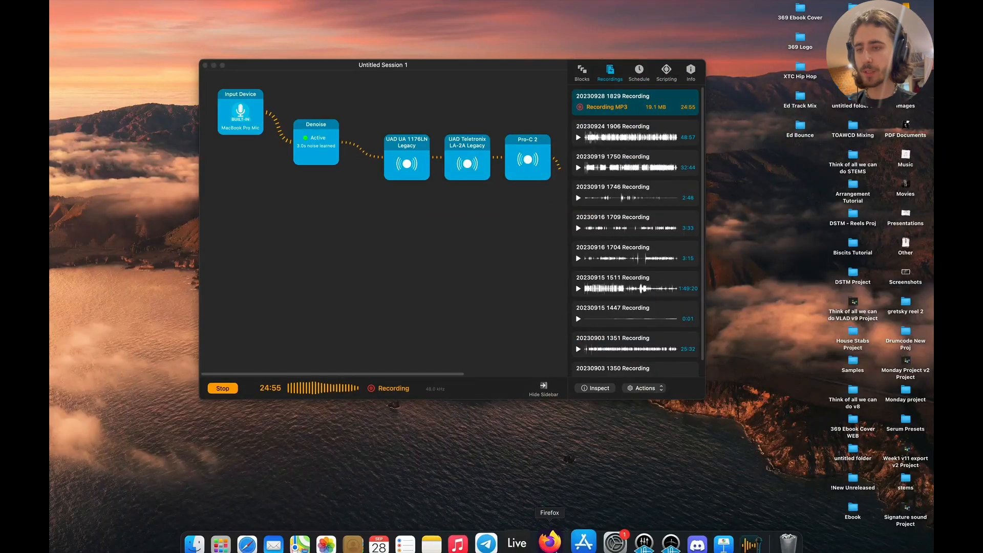
click(708, 546)
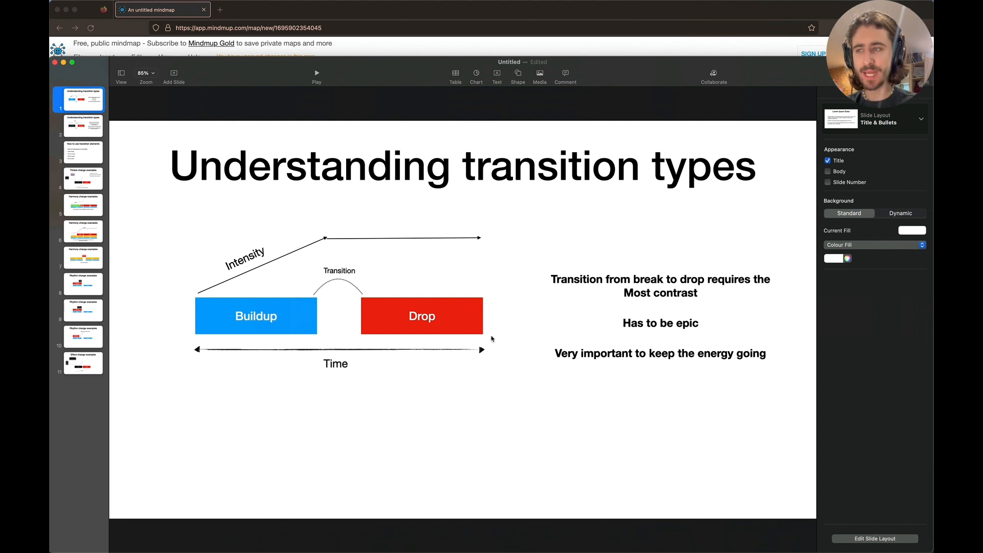
click(365, 239)
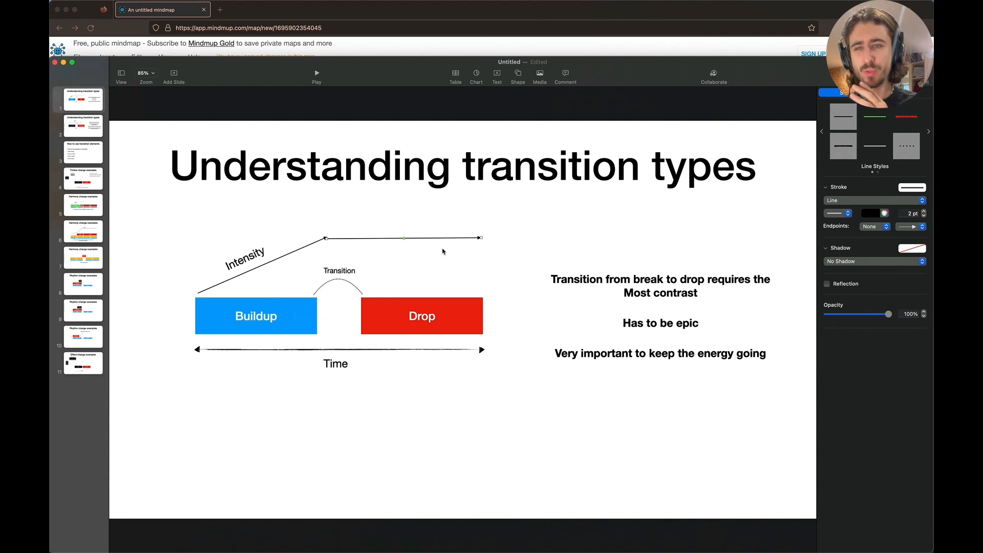
Return to Ableton Live, unfold, solo and enlarge the Hypnotized v2 Fix Final track, and set its volume to -16.6 dB.
key(super+Tab)
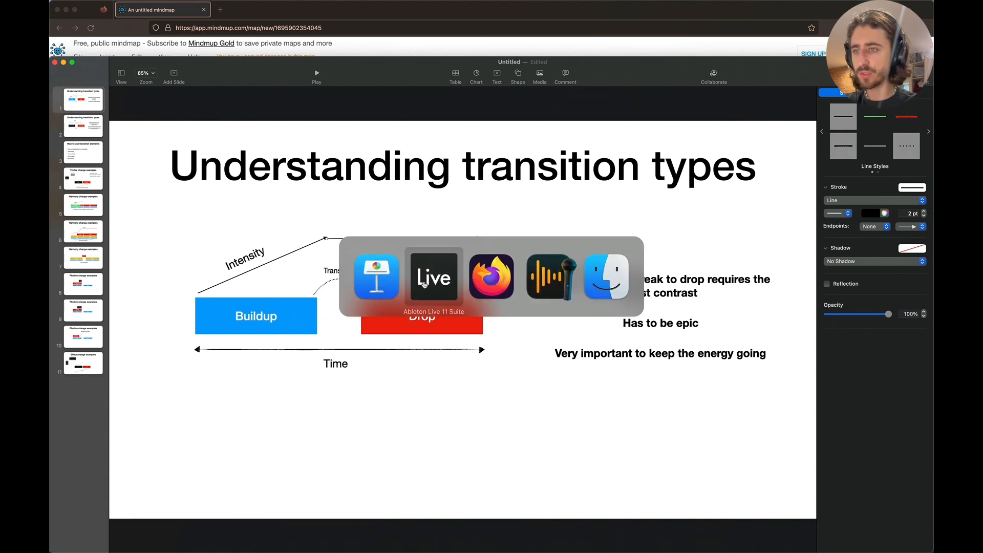
scroll(584, 320, left, 3)
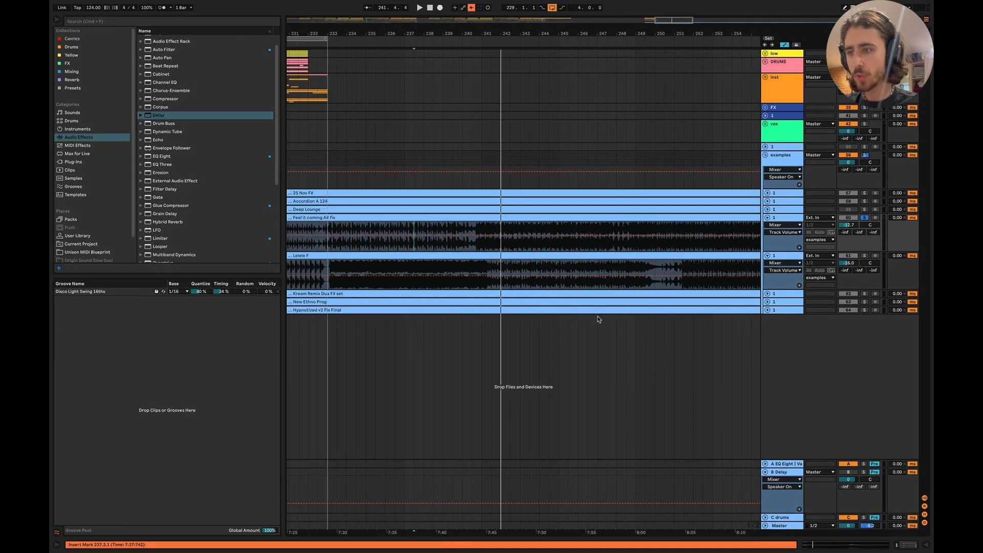
click(767, 310)
scroll(550, 364, down, 5)
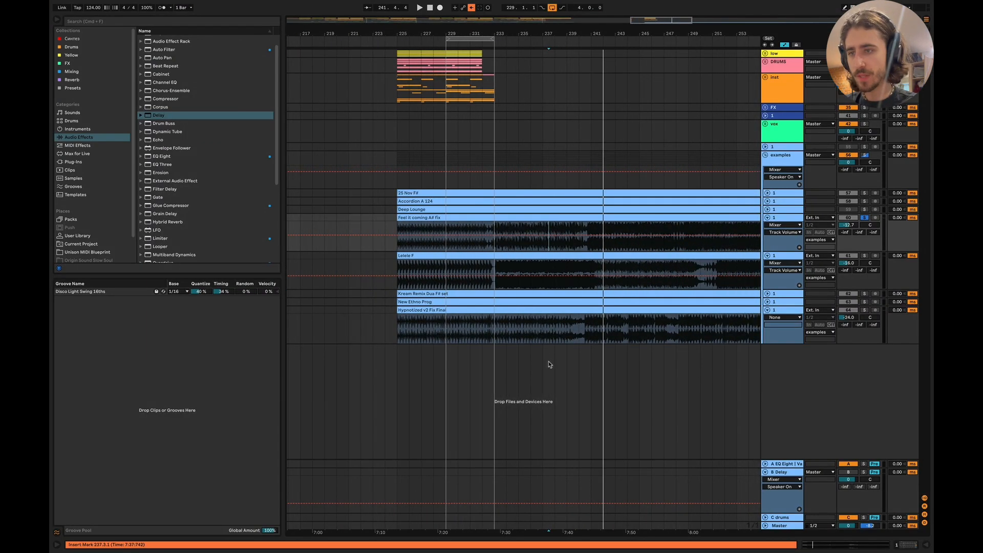
drag(842, 318, 842, 304)
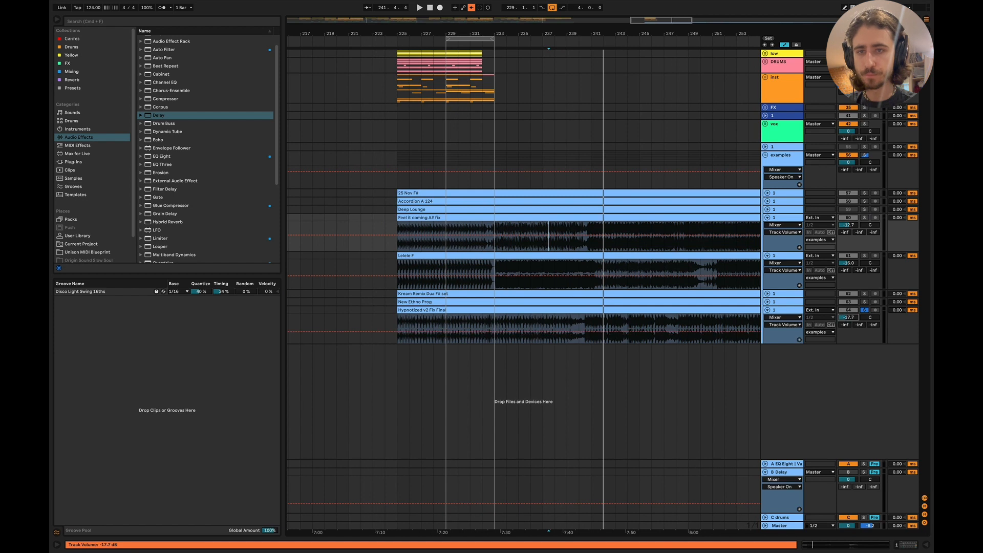
click(784, 310)
key(alt+plus)
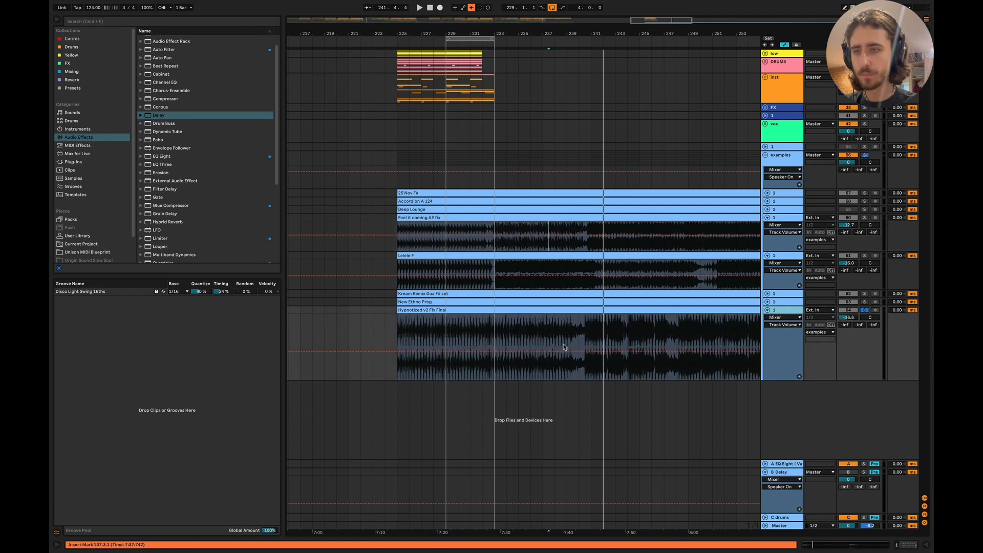
Play the Hypnotized v2 Fix Final buildup into its drop and raise the track volume to -8.6 dB.
click(508, 332)
scroll(508, 333, right, 3)
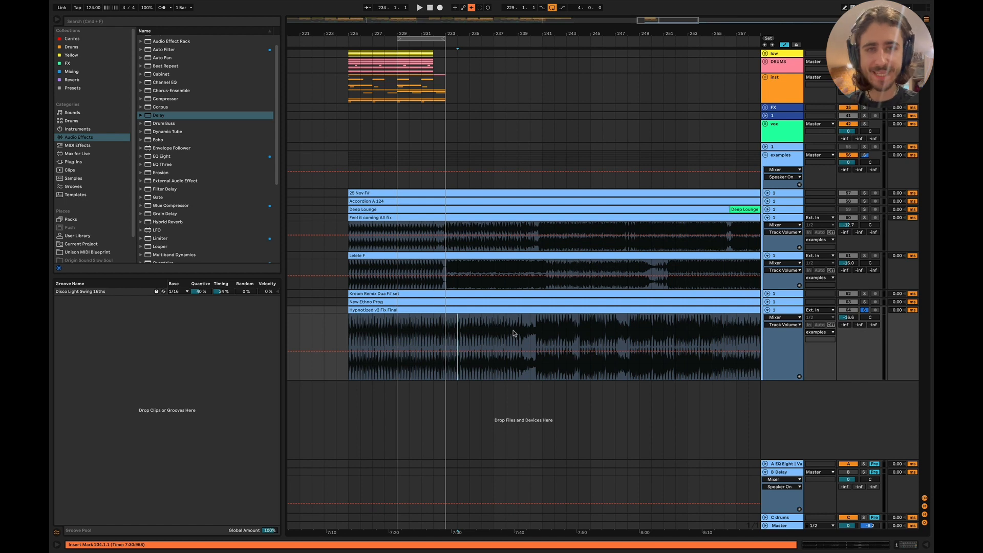
key(space)
scroll(519, 336, up, 3)
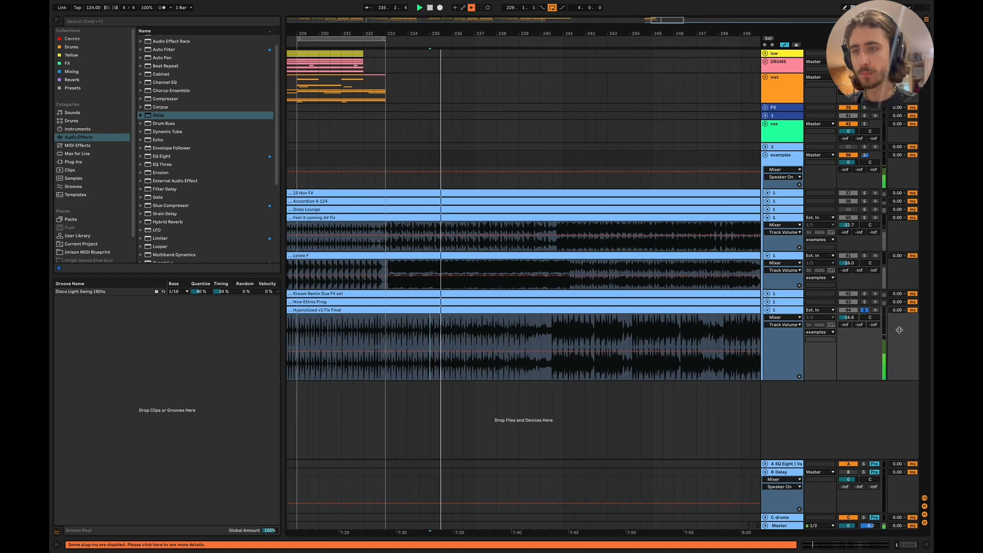
mouse_move(848, 318)
mouse_down()
mouse_move(848, 302)
mouse_move(849, 315)
mouse_up()
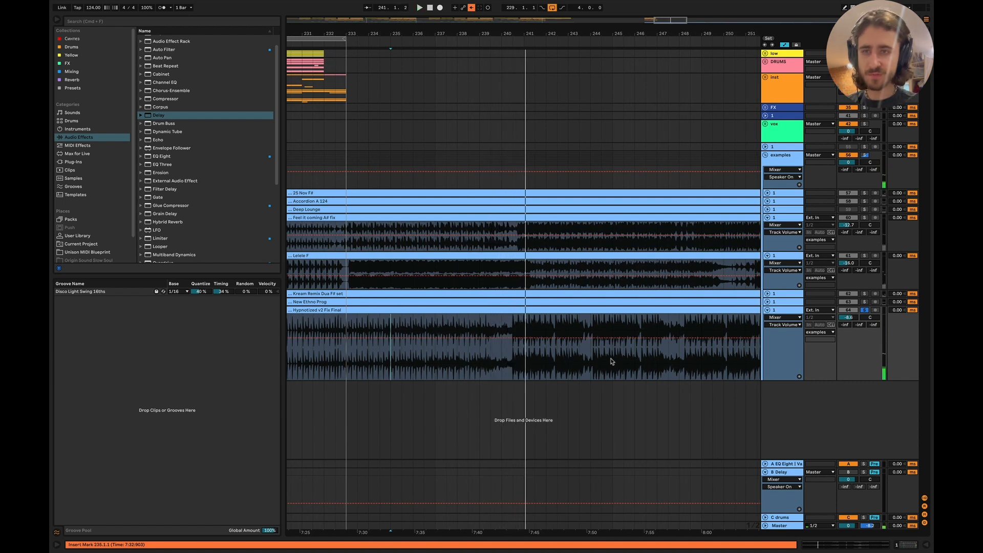
key(space)
Unfold the New Ethno Prog track and select the Hypnotized v2 Fix Final audio from 236.1.1 to 240.3.1.
click(346, 364)
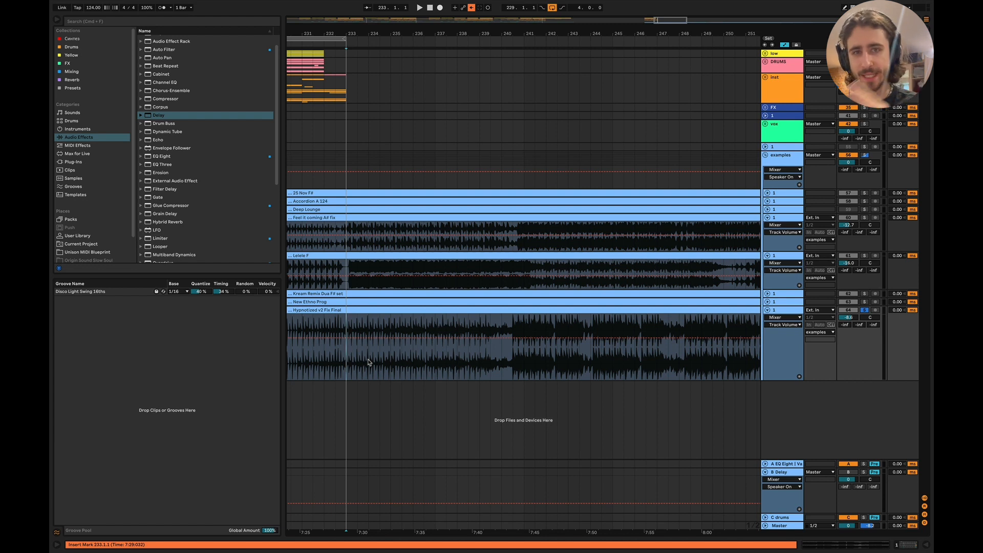
scroll(368, 362, left, 5)
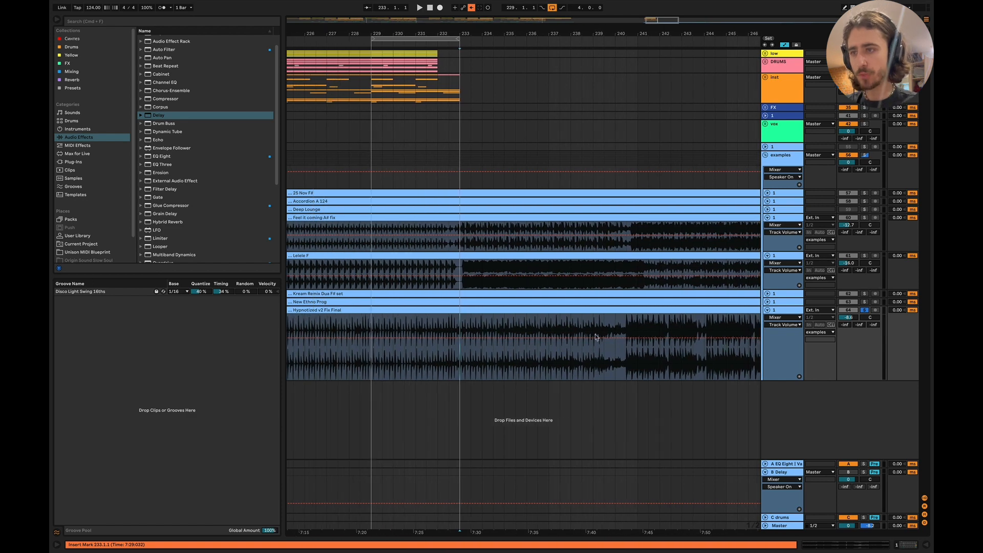
click(767, 302)
scroll(581, 379, right, 4)
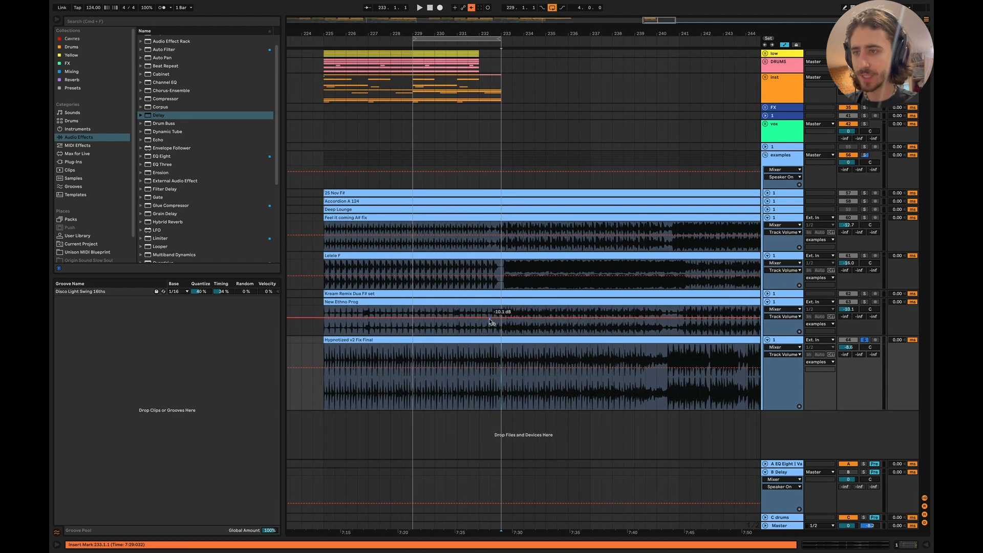
drag(439, 403, 551, 400)
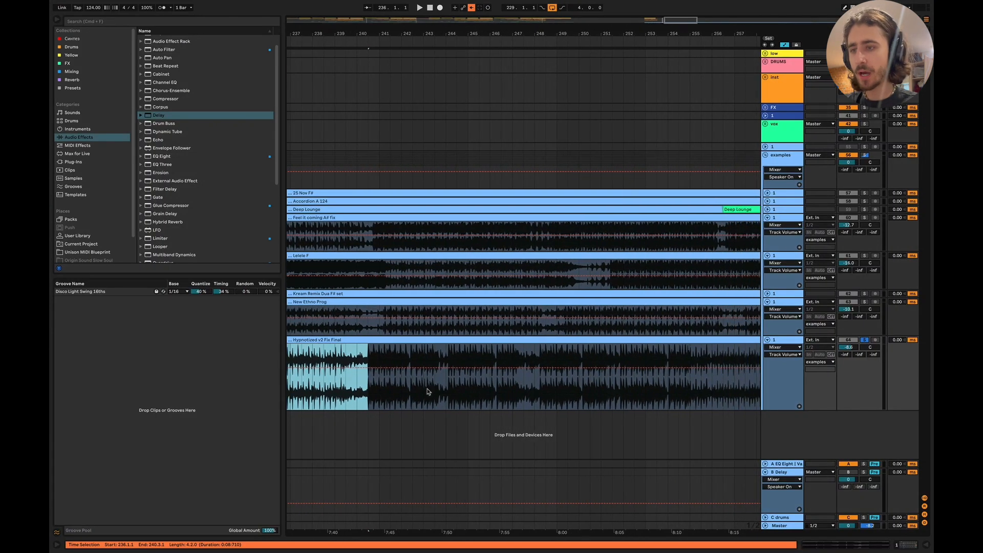
Play a short passage of the Hypnotized v2 Fix Final track from 242.3.1.
click(412, 394)
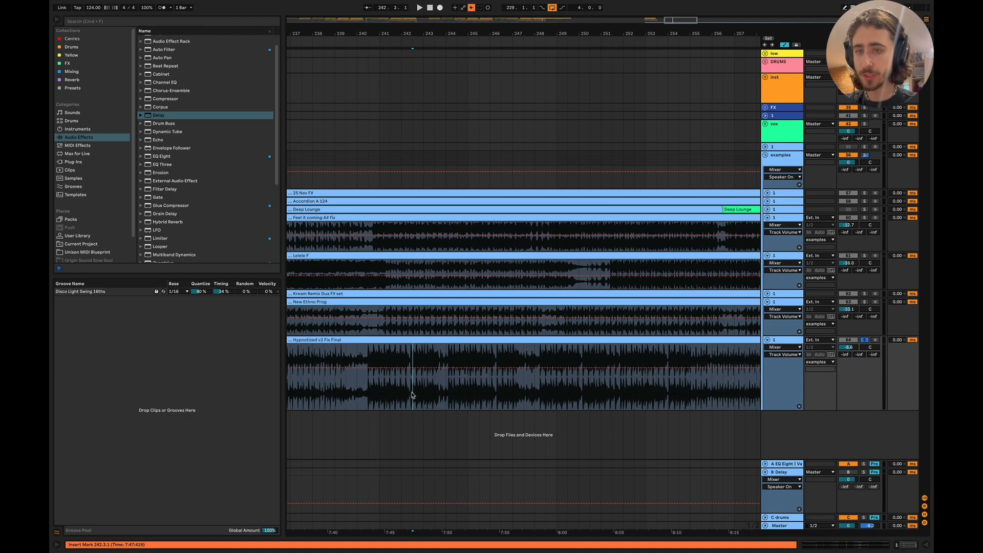
key(space)
scroll(435, 396, up, 3)
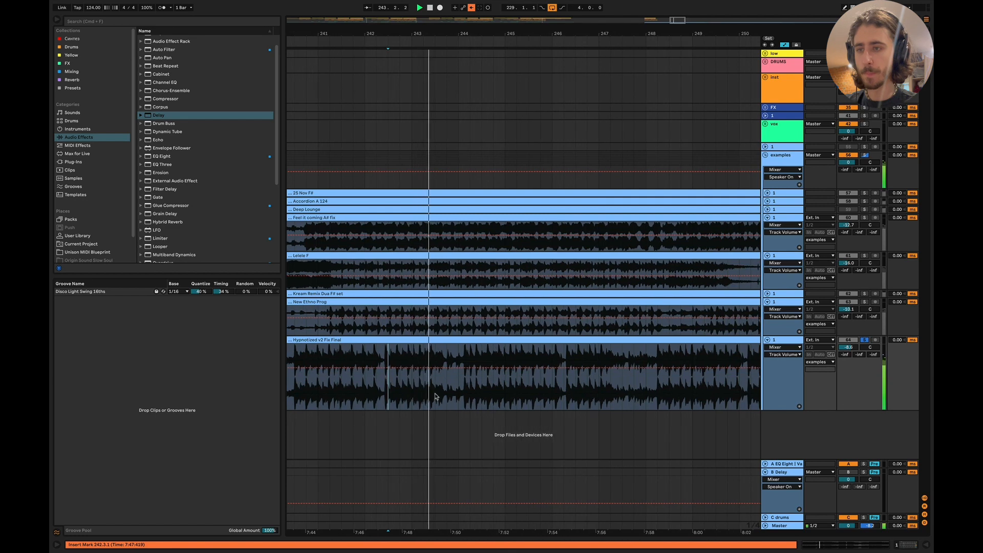
scroll(435, 395, up, 1)
scroll(438, 391, up, 1)
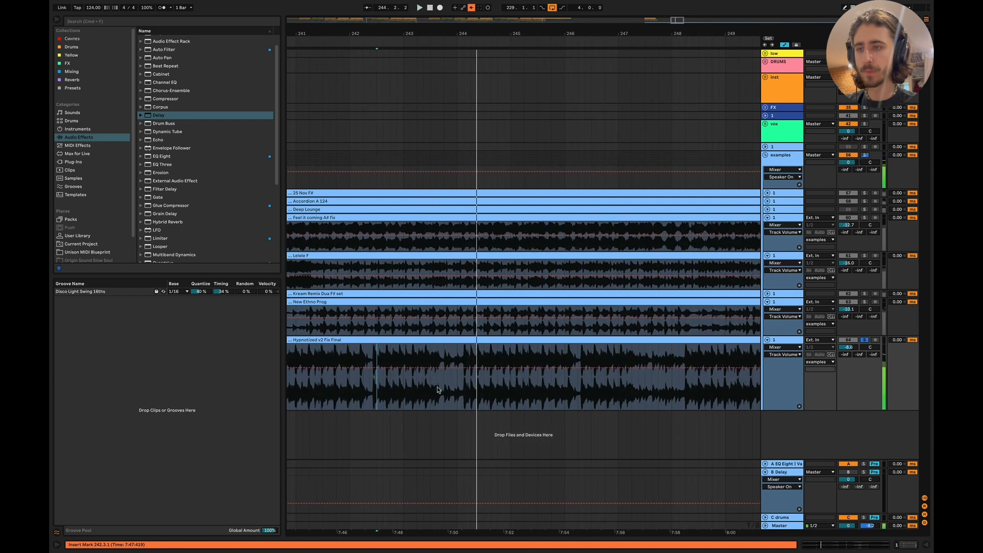
key(space)
Select the Hypnotized v2 Fix Final audio from 243.3.1 to 244.2.1 and switch to the Keynote presentation.
drag(437, 390, 471, 372)
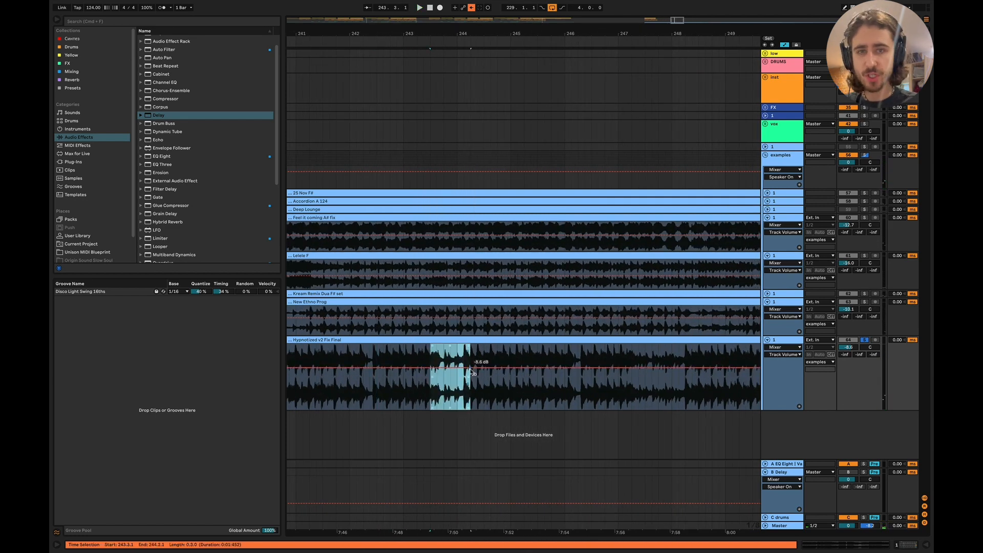
key(super+Tab)
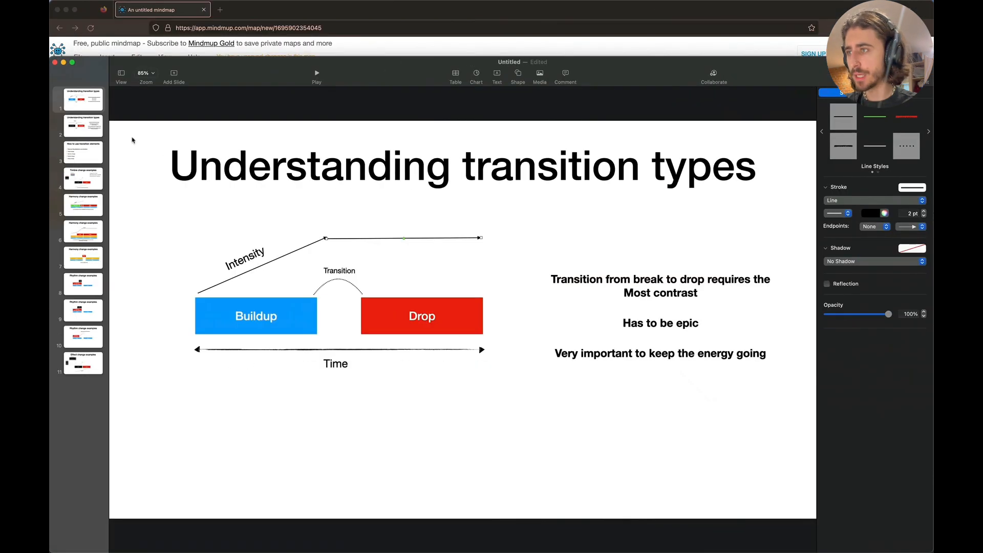
Show the drop-to-drop transition slide, select its Intensity label and lines, and switch back to Ableton Live.
click(93, 132)
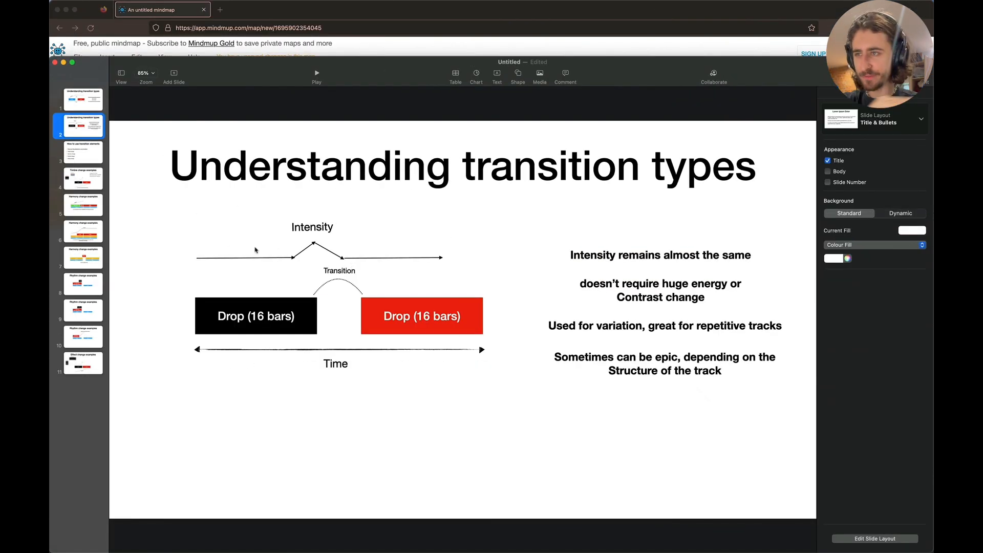
drag(223, 214, 395, 261)
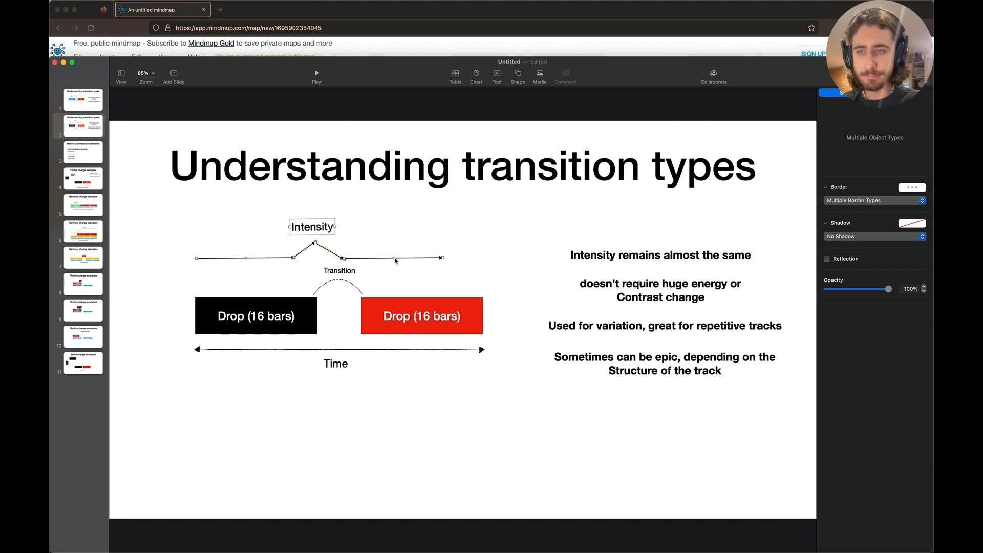
key(super+Tab)
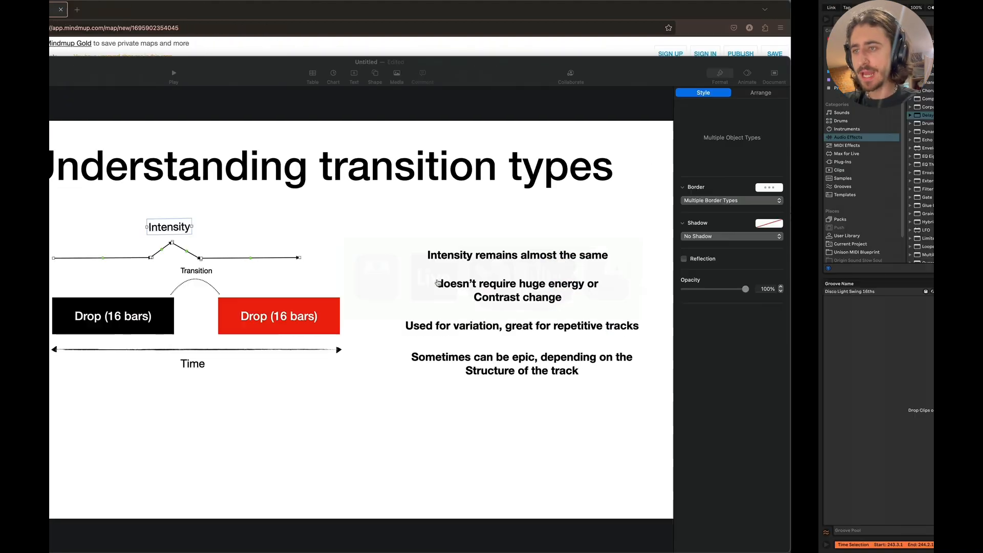
Play the Hypnotized v2 Fix Final track from 246.3.1 and select its audio from 247.1.1 to 248.1.1.
scroll(540, 391, right, 3)
scroll(539, 391, down, 5)
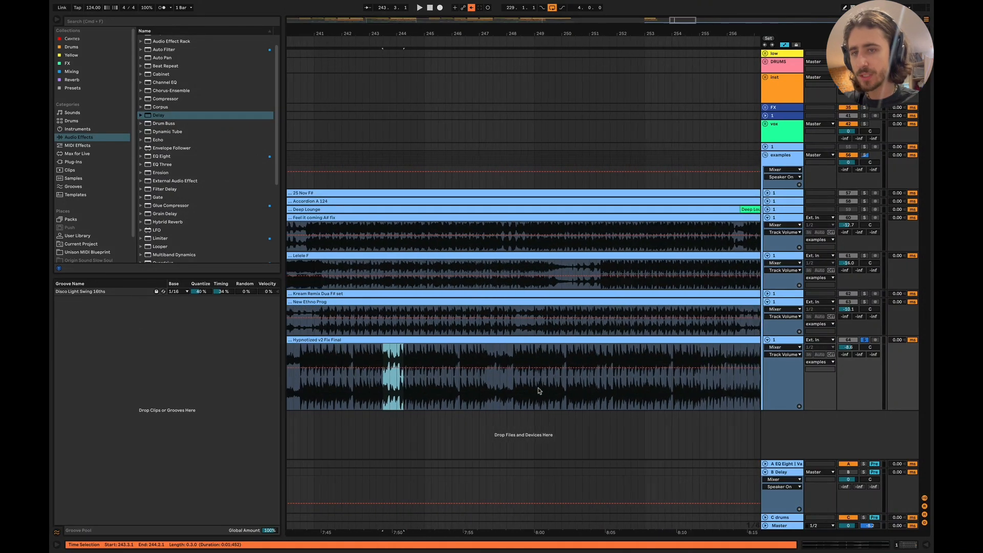
click(471, 388)
key(space)
scroll(478, 389, up, 3)
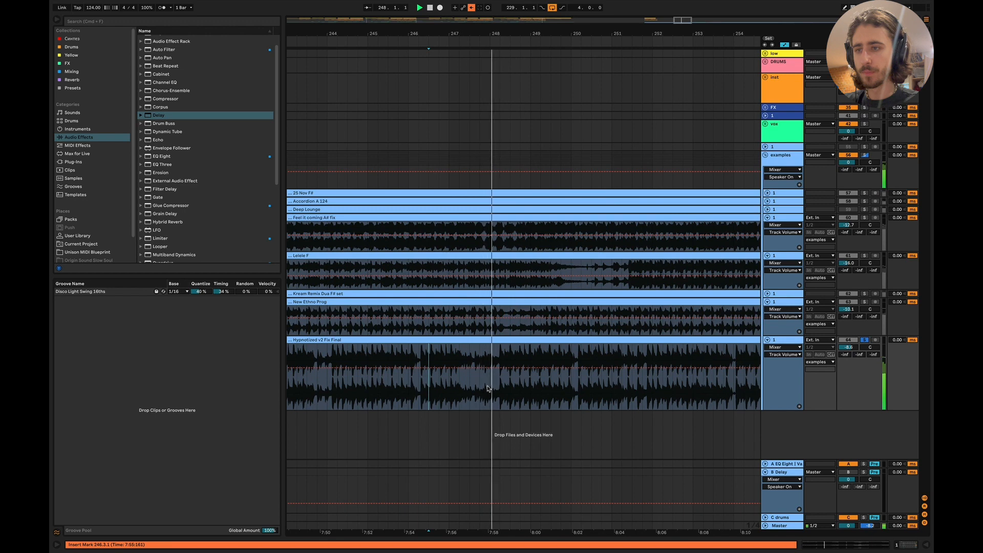
scroll(487, 389, up, 2)
scroll(487, 388, down, 4)
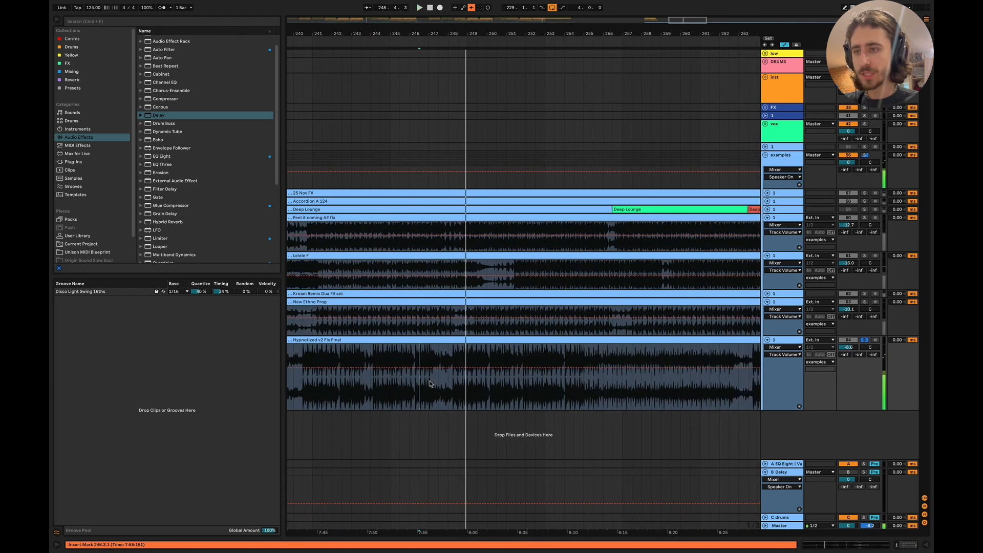
key(space)
drag(430, 383, 451, 381)
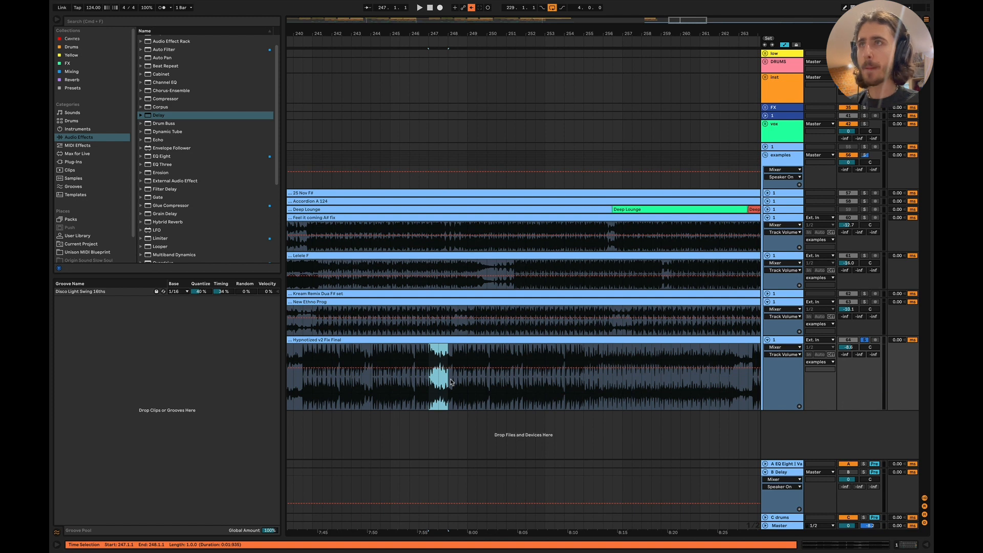
Play the Hypnotized v2 Fix Final track from 245.3.1 and select its audio from 251.1.3 to 251.4.3.
click(399, 392)
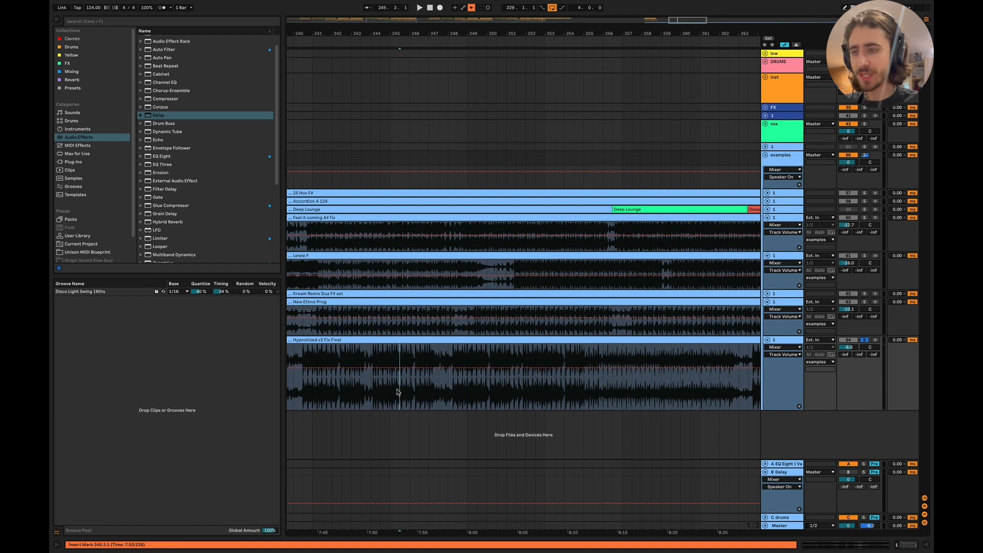
key(space)
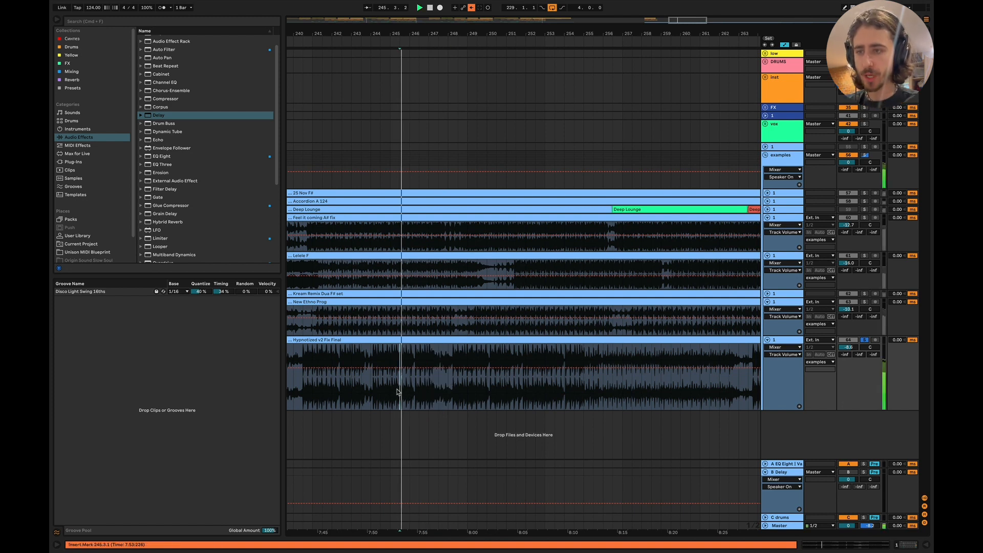
scroll(434, 396, left, 1)
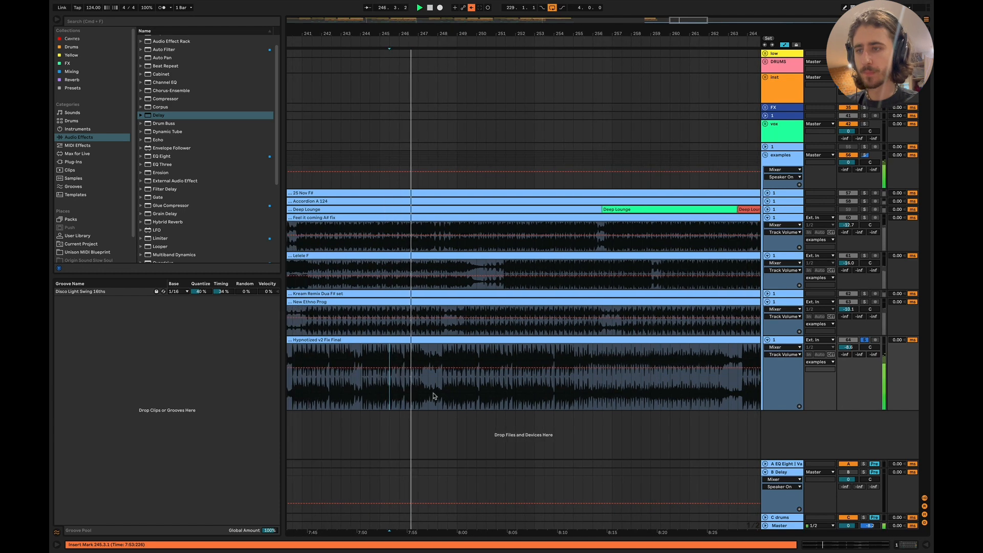
scroll(434, 397, up, 5)
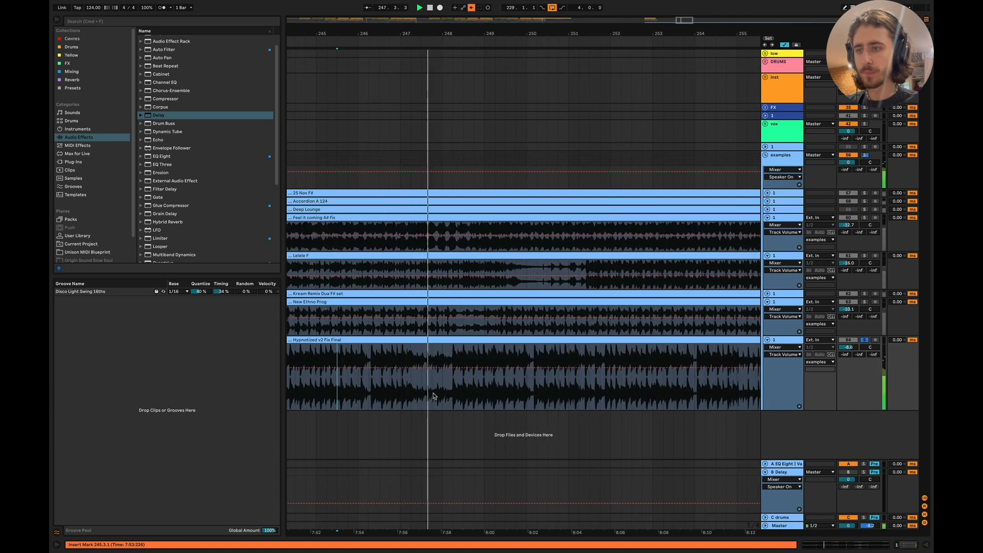
scroll(440, 396, down, 3)
scroll(444, 397, left, 2)
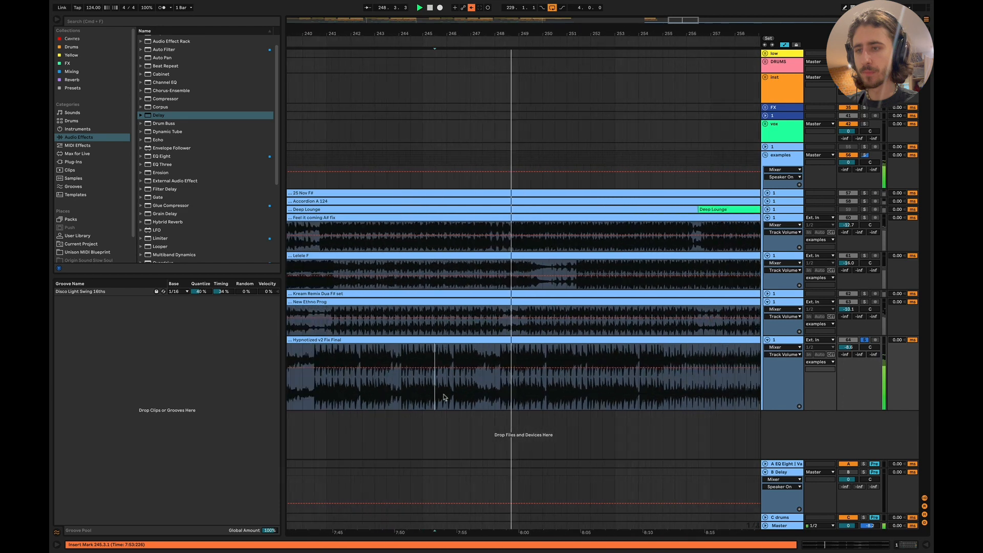
scroll(443, 397, down, 4)
scroll(456, 398, left, 1)
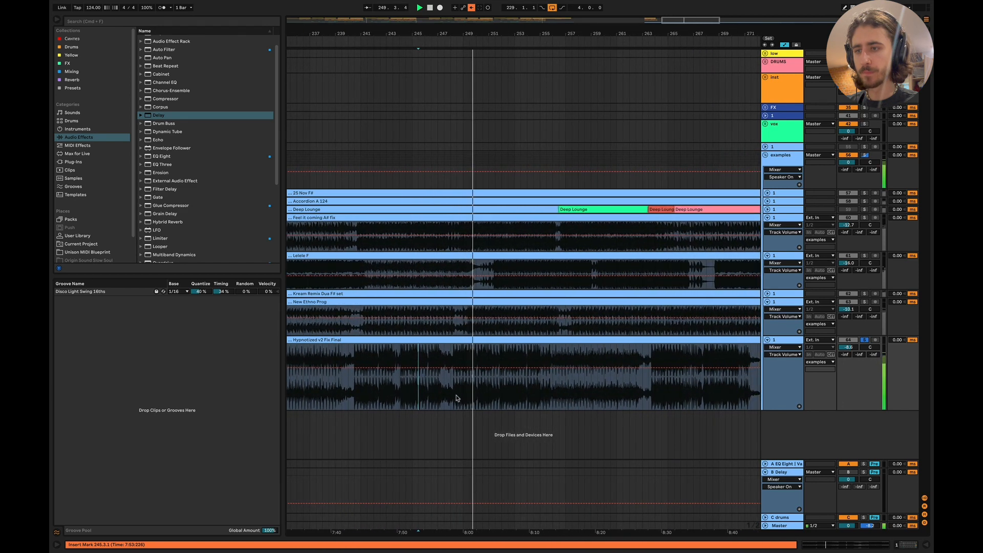
scroll(500, 398, right, 2)
scroll(500, 397, left, 2)
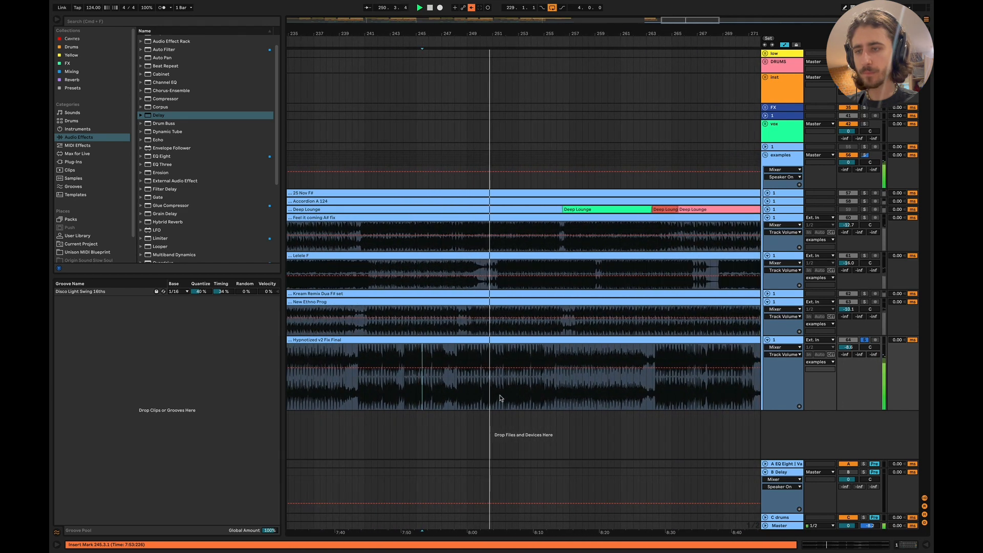
scroll(500, 398, up, 5)
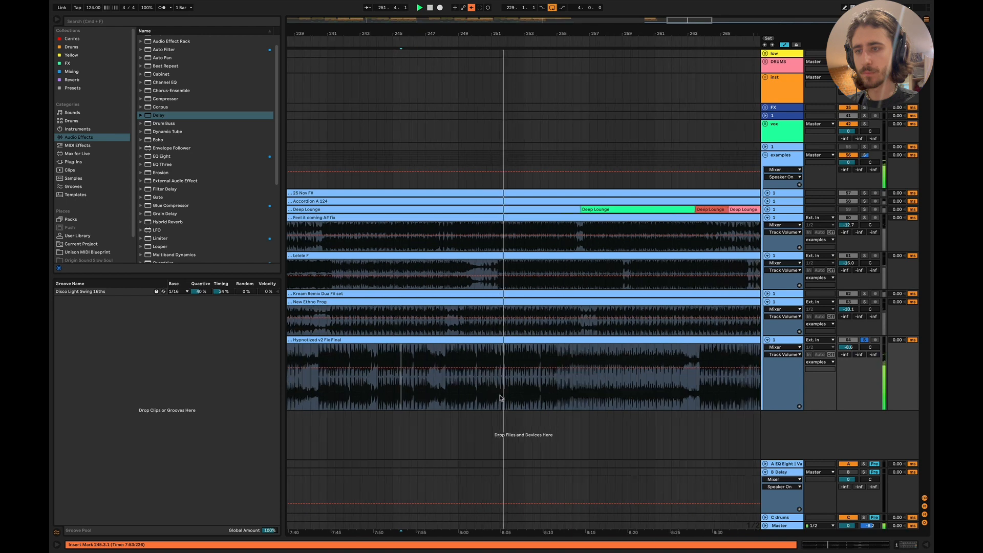
drag(474, 369, 525, 347)
scroll(525, 348, down, 6)
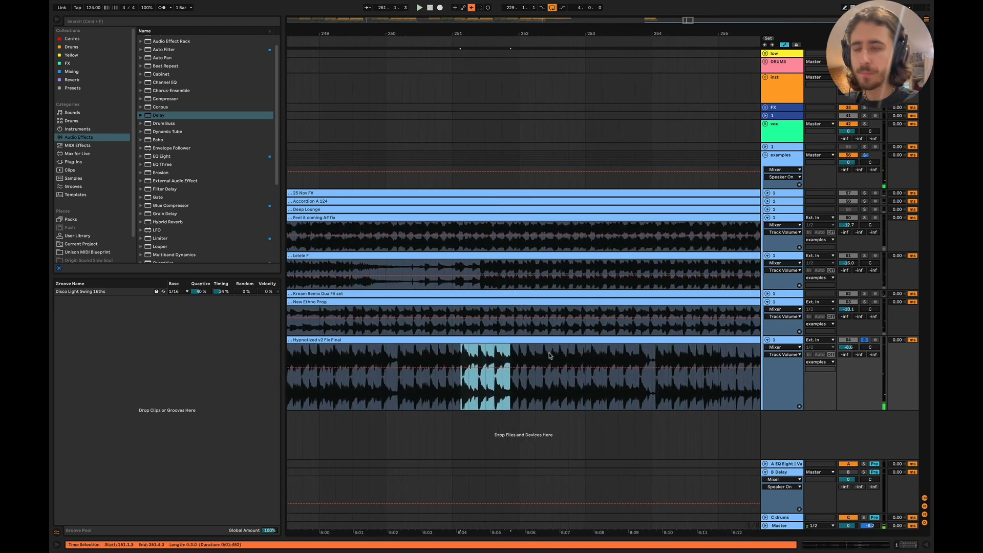
Unfold and solo the Kream Remix Dua F# set track.
click(766, 294)
click(864, 294)
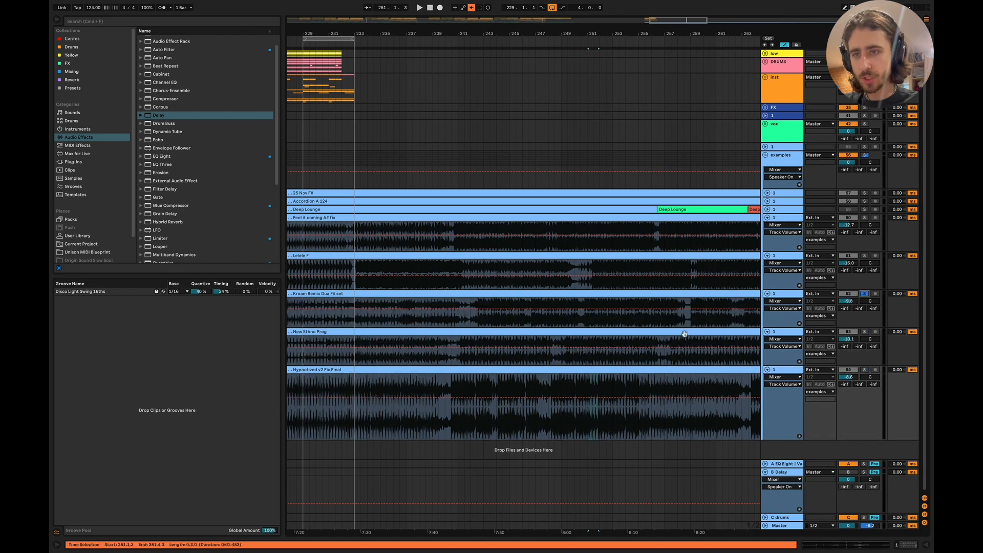
scroll(451, 353, right, 10)
scroll(452, 353, up, 4)
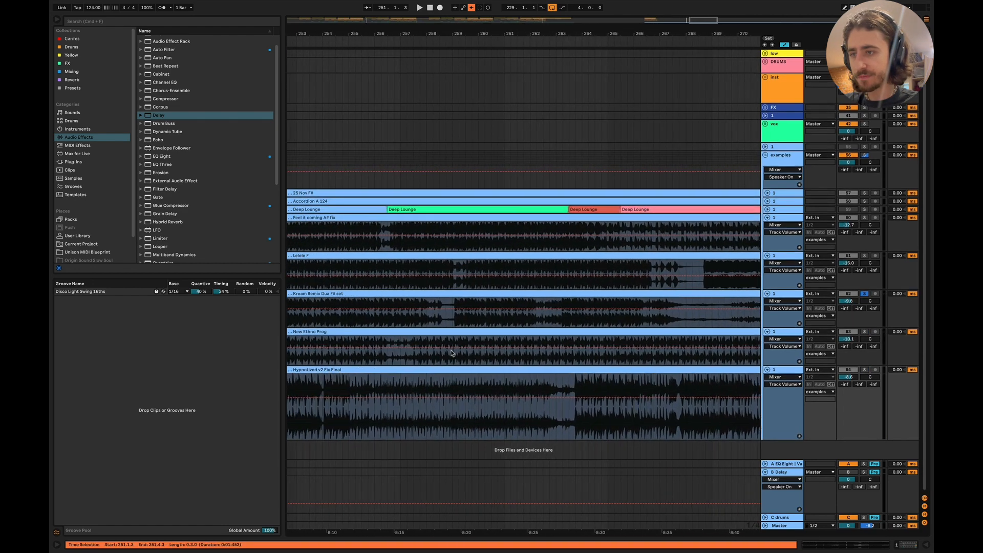
Play the Kream Remix Dua F# set track from 256.1.1 and select one bar of its audio from 262.2.1.
click(394, 315)
key(space)
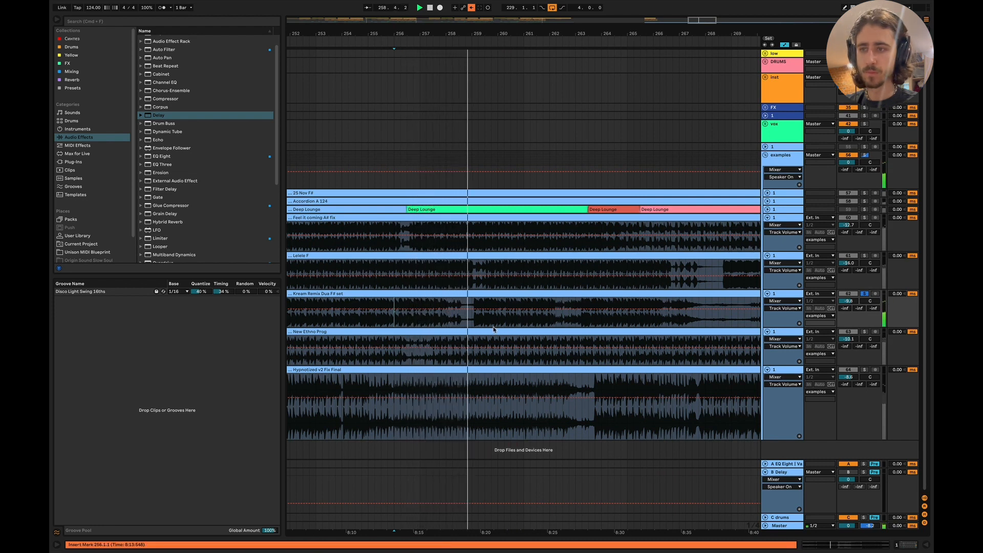
scroll(494, 330, left, 3)
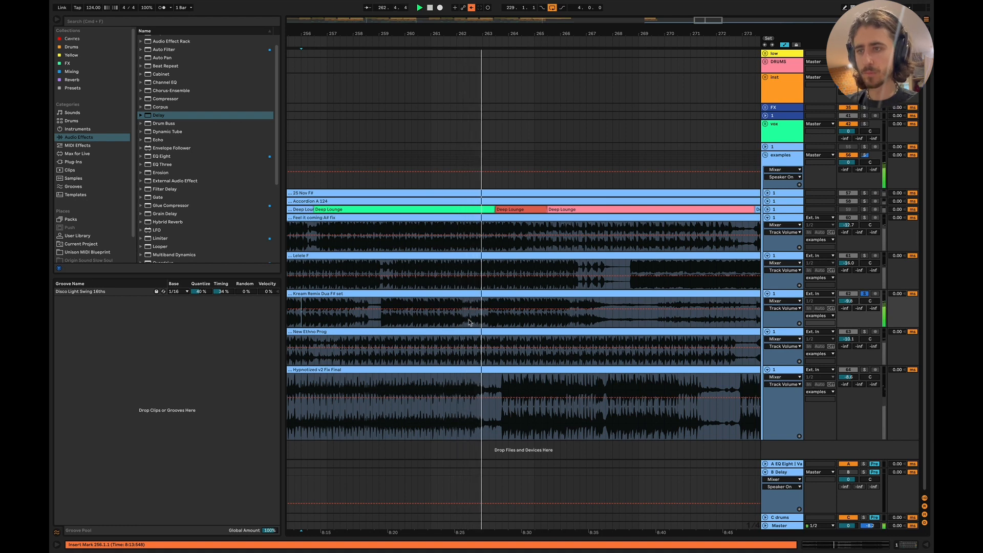
drag(462, 320, 487, 302)
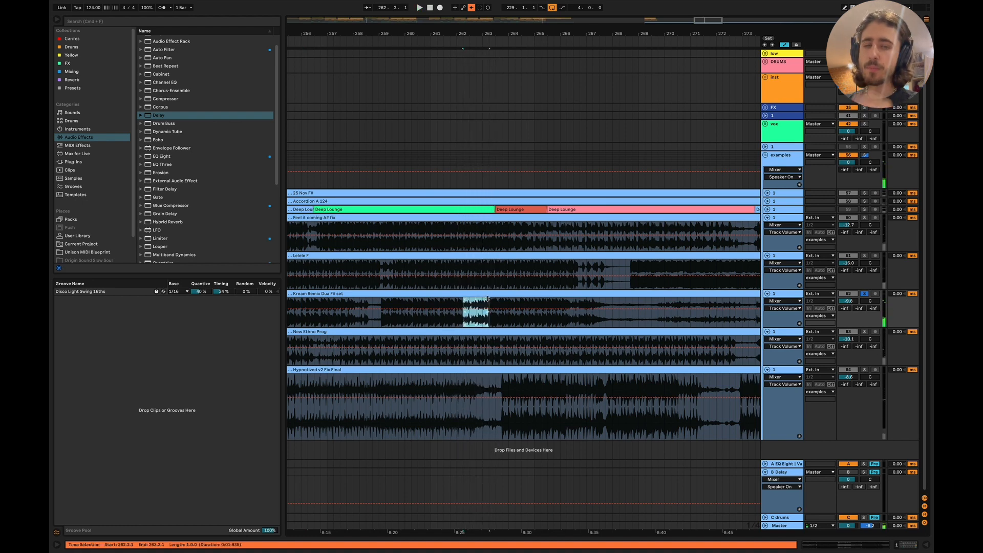
Switch to the Keynote presentation and compare the buildup-to-drop slide with the drop-to-drop slide.
key(ctrl+Left)
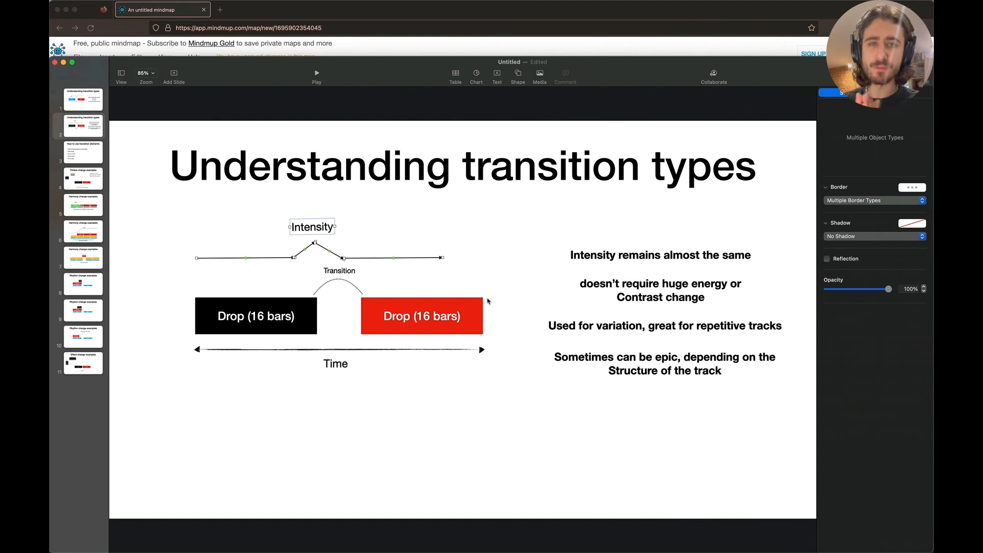
click(94, 105)
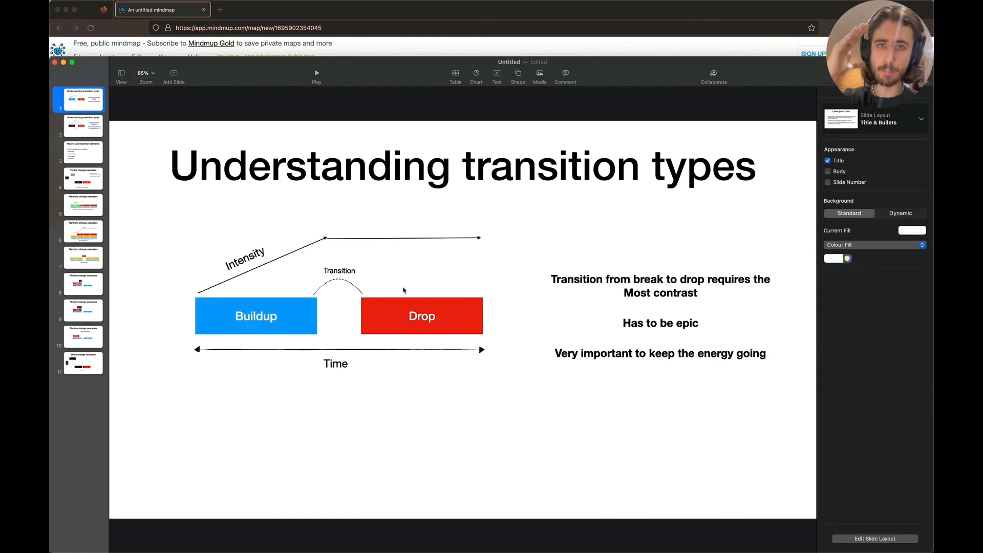
key(Down)
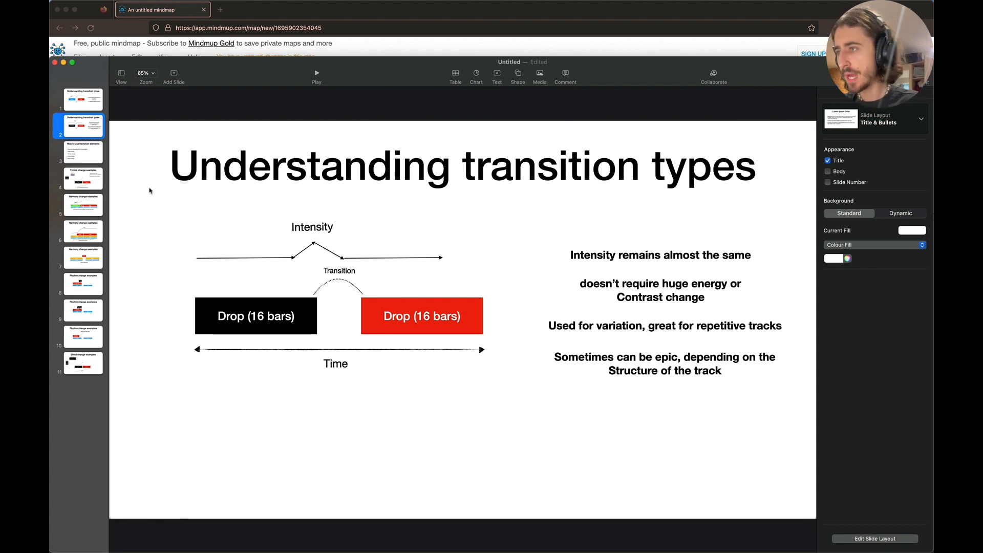
Show the How to use transition elements slide and advance to the first Harmony change examples slide.
click(87, 163)
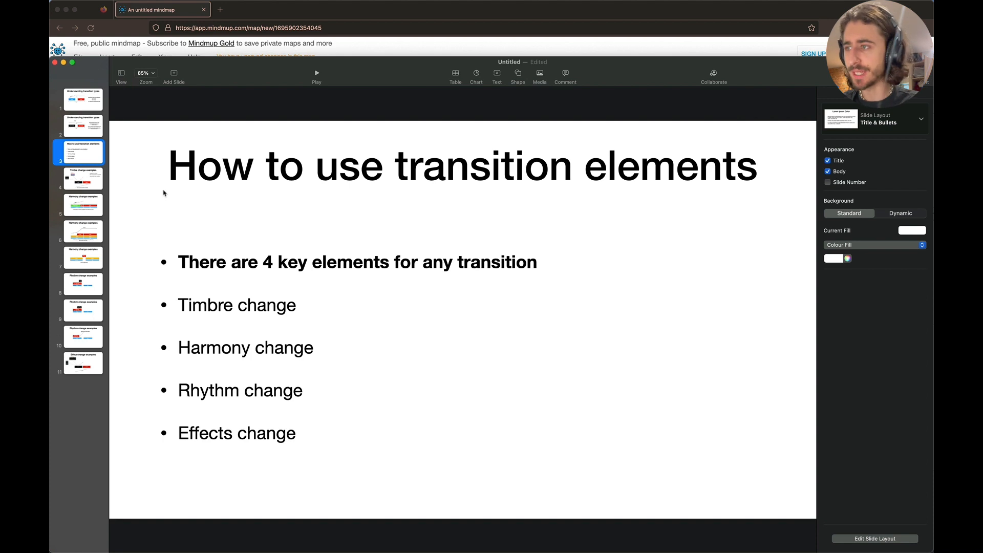
click(78, 179)
key(Down)
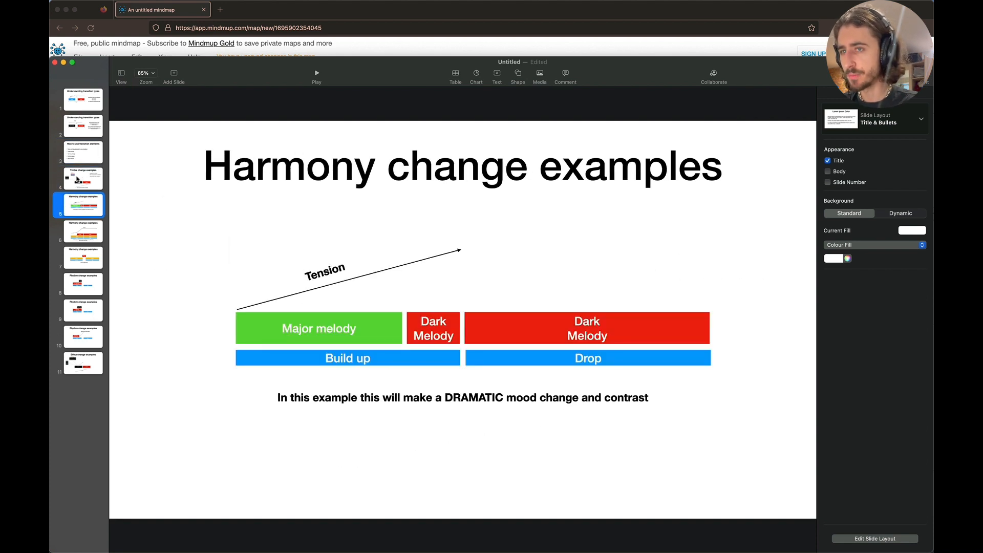